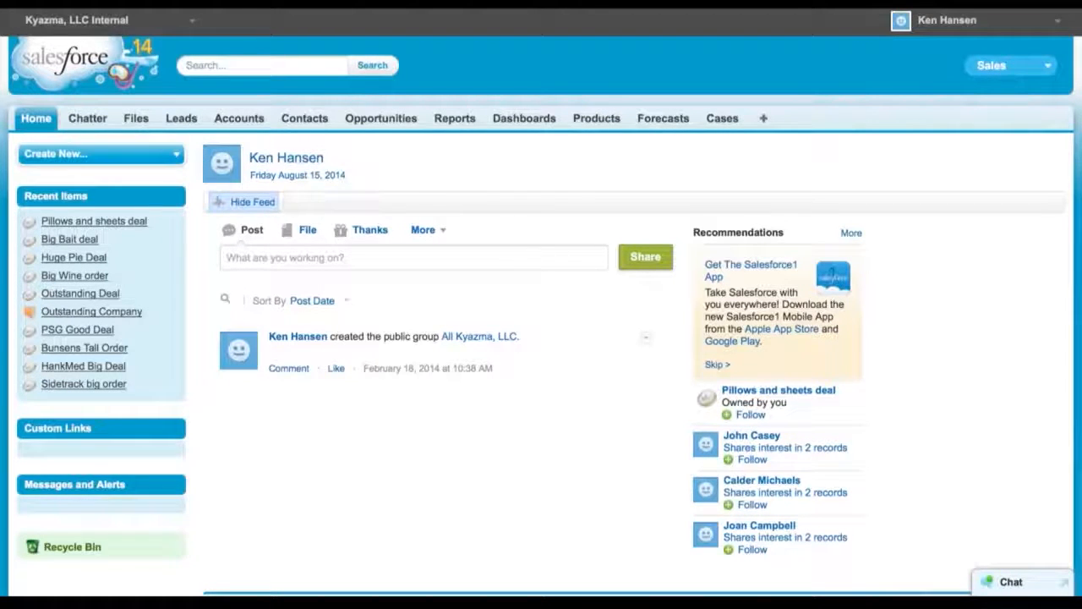
# Start a new report using the Opportunities report type
pyautogui.click(457, 121)
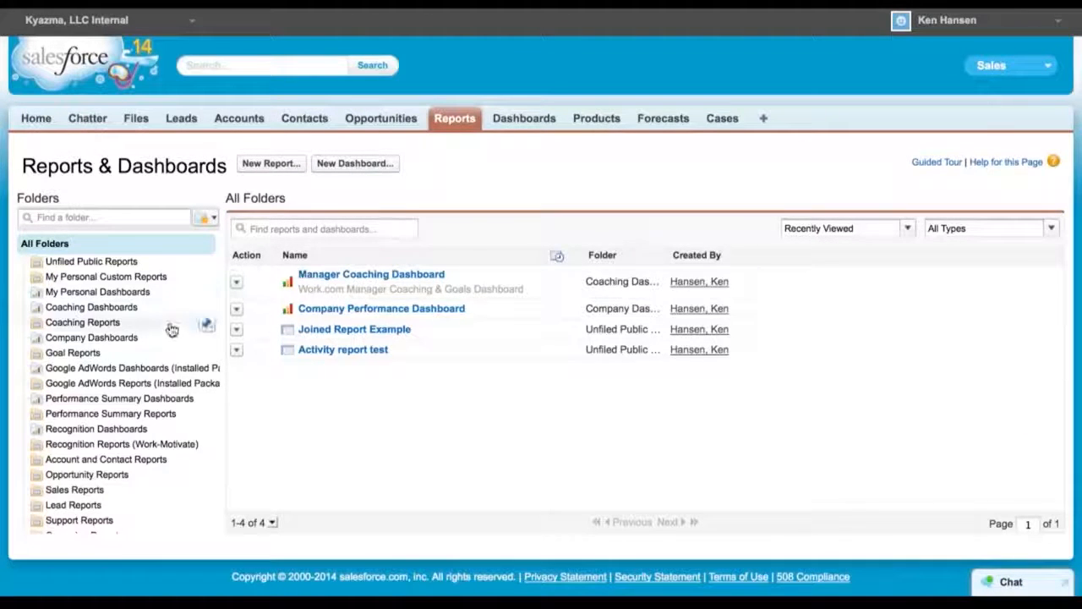
pyautogui.click(271, 166)
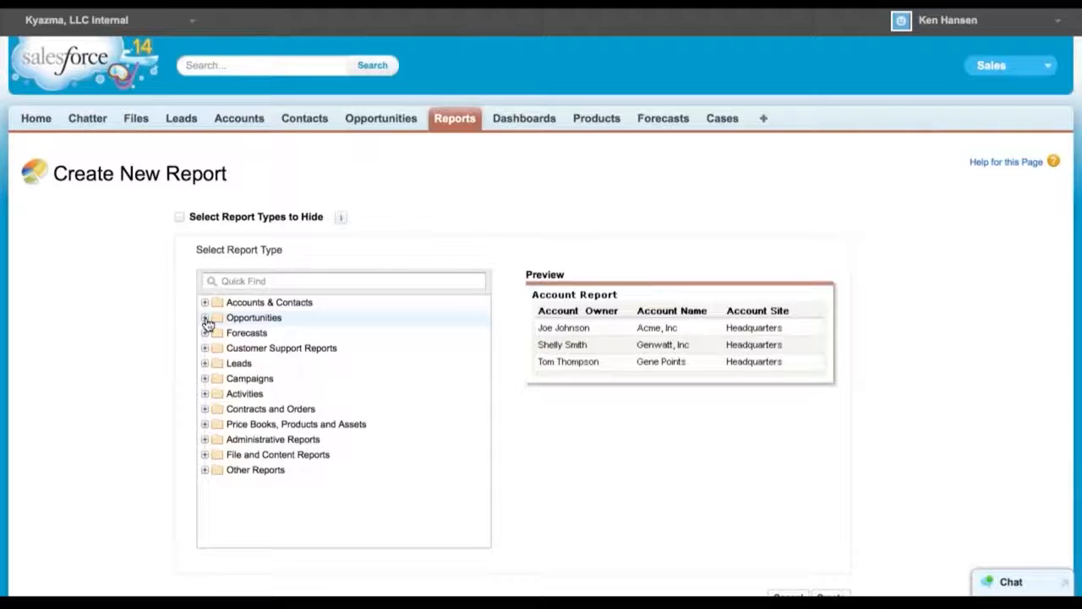
pyautogui.click(205, 319)
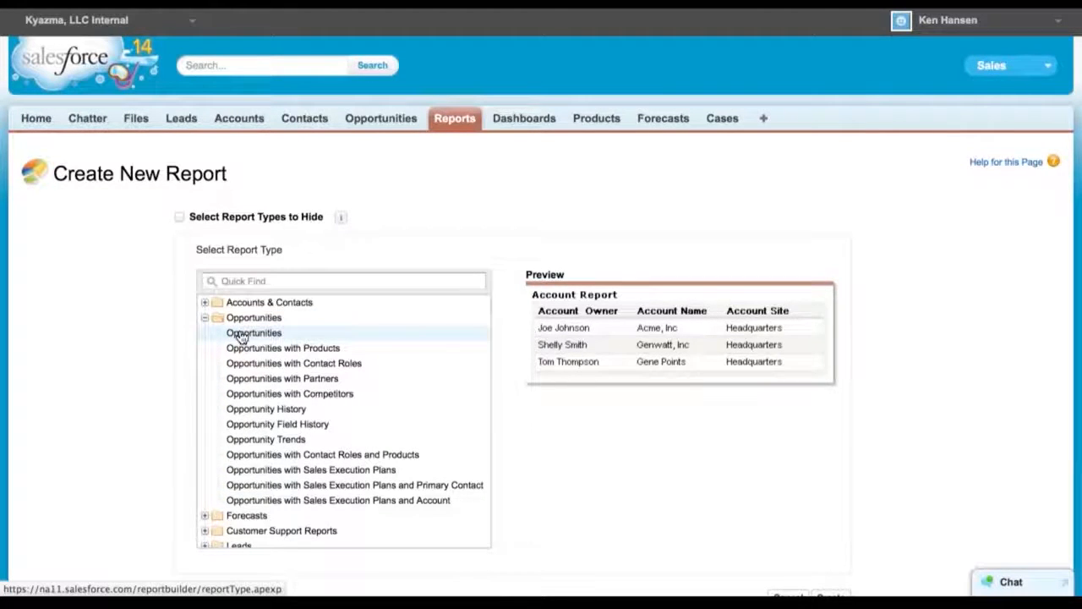
pyautogui.click(241, 338)
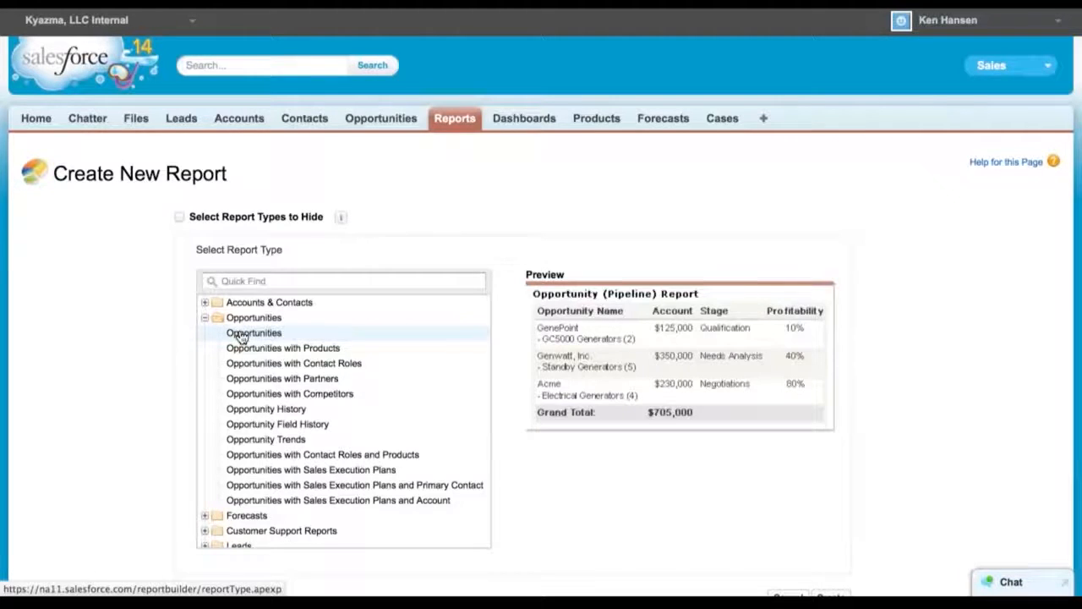
pyautogui.scroll(-2, 592, 465)
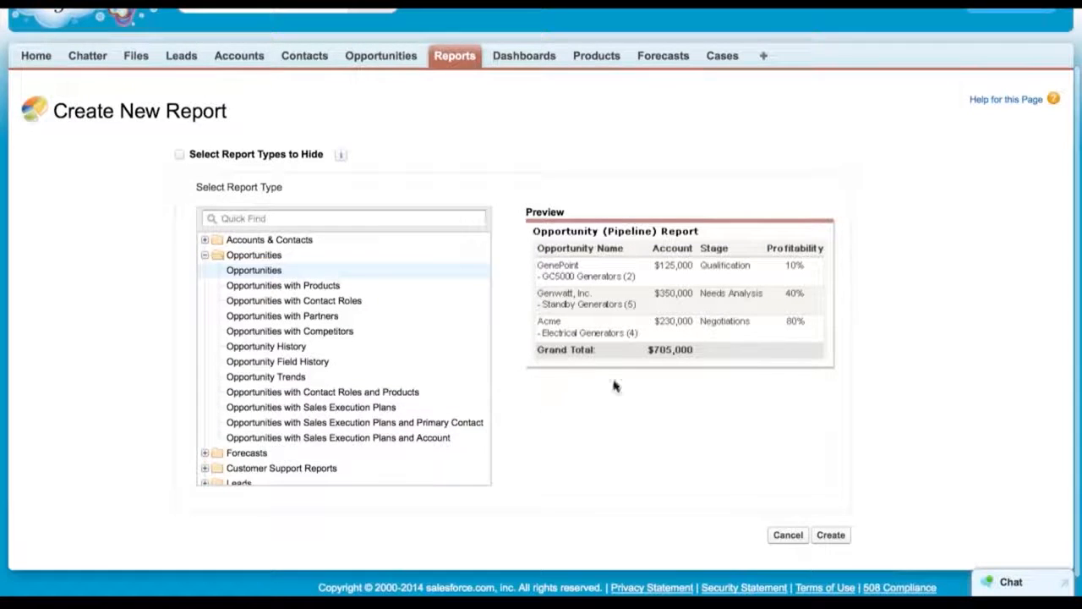
pyautogui.click(830, 536)
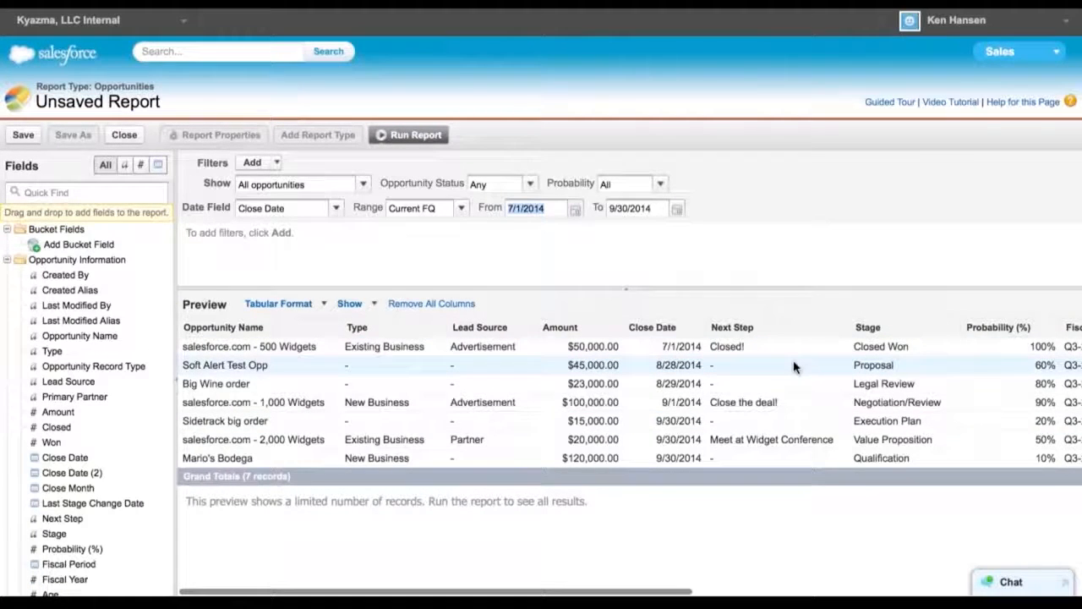
# Browse the preview columns and the list of available report fields
pyautogui.hscroll(10, 793, 366)
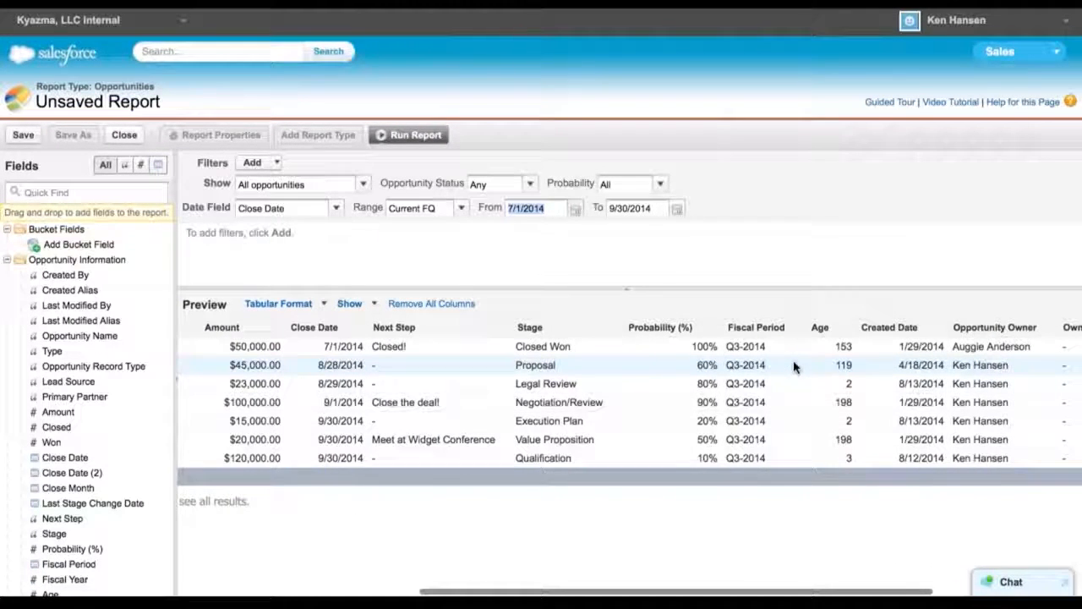
pyautogui.hscroll(-10, 285, 397)
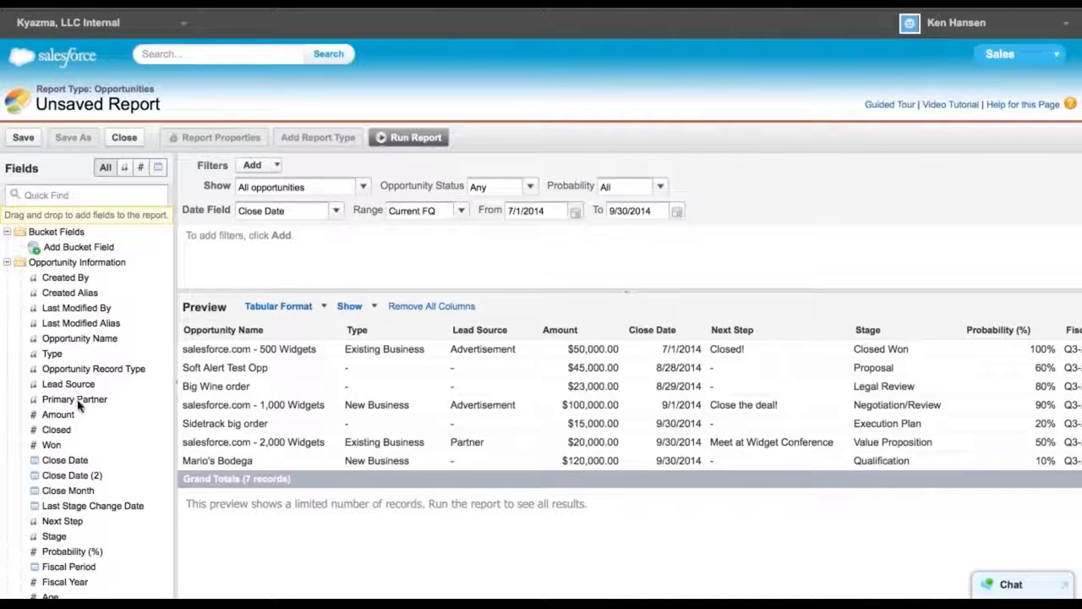
pyautogui.scroll(-8, 72, 393)
pyautogui.scroll(-10, 79, 406)
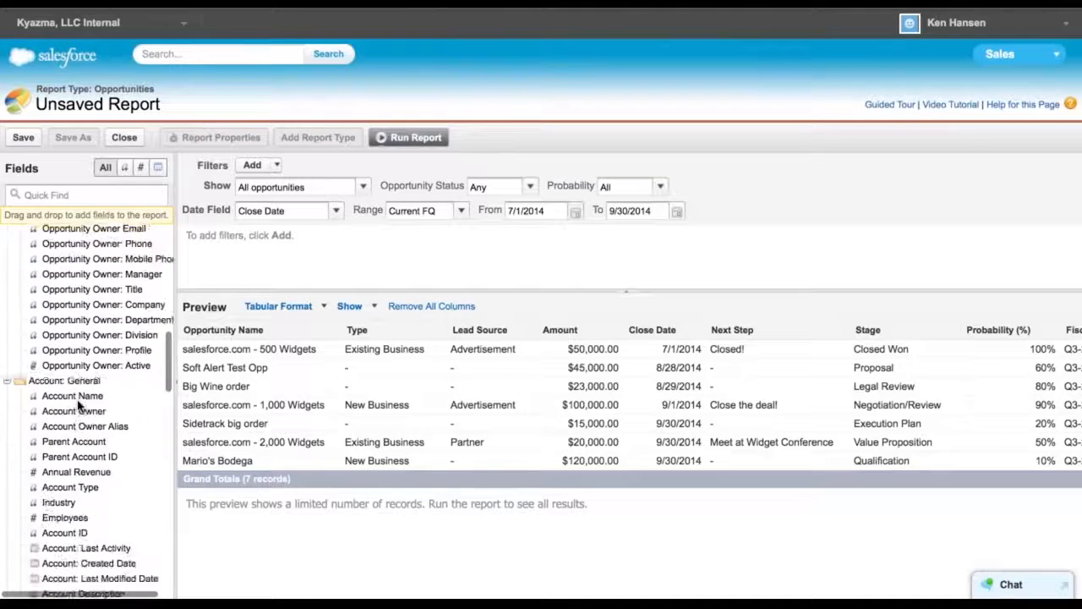
pyautogui.scroll(-6, 79, 407)
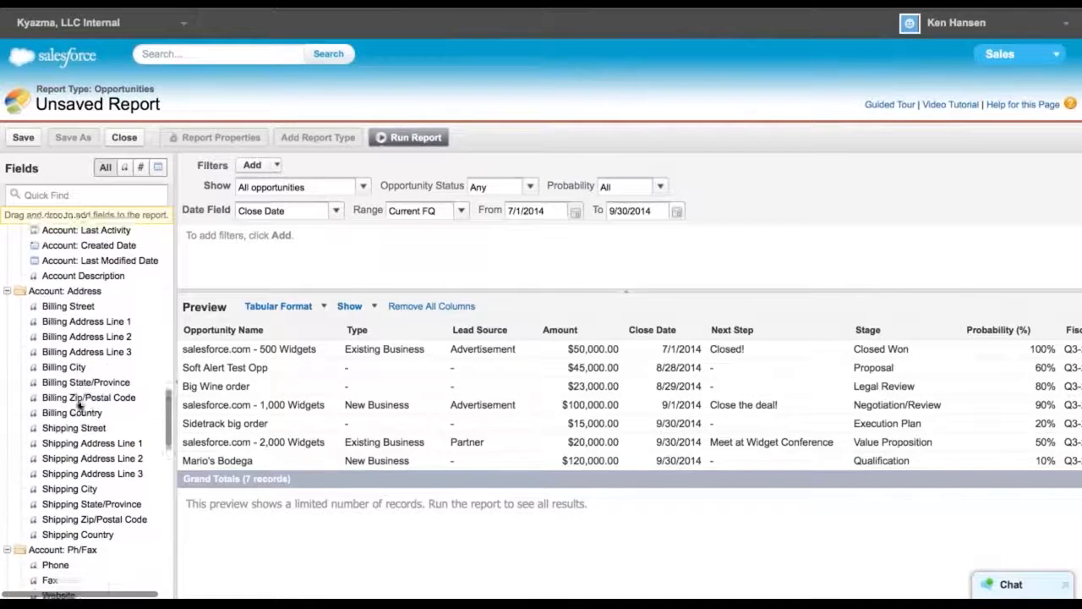
pyautogui.scroll(-1, 78, 407)
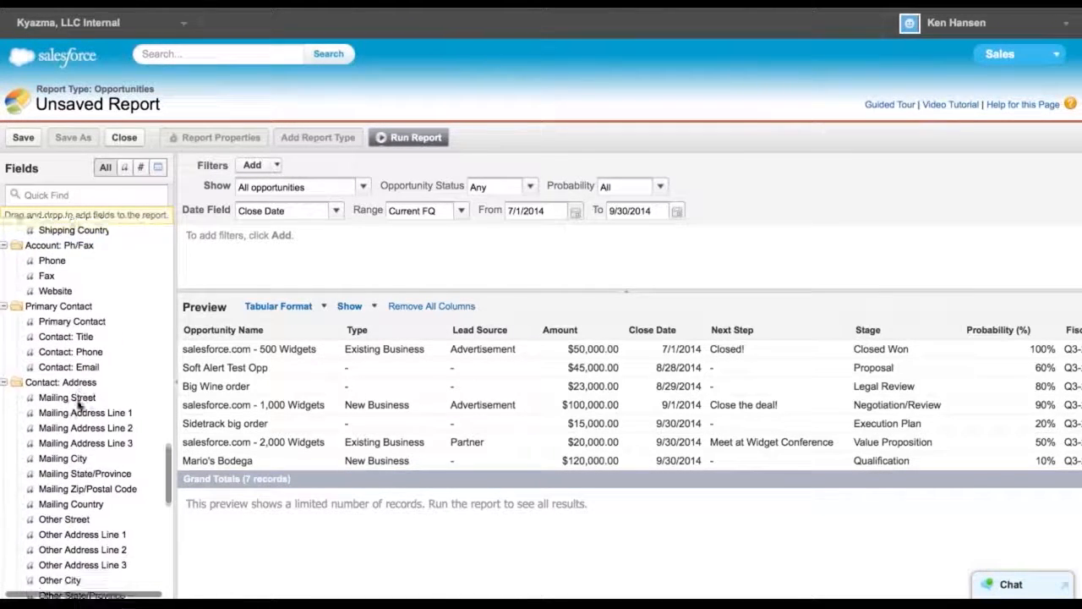
pyautogui.scroll(4, 78, 406)
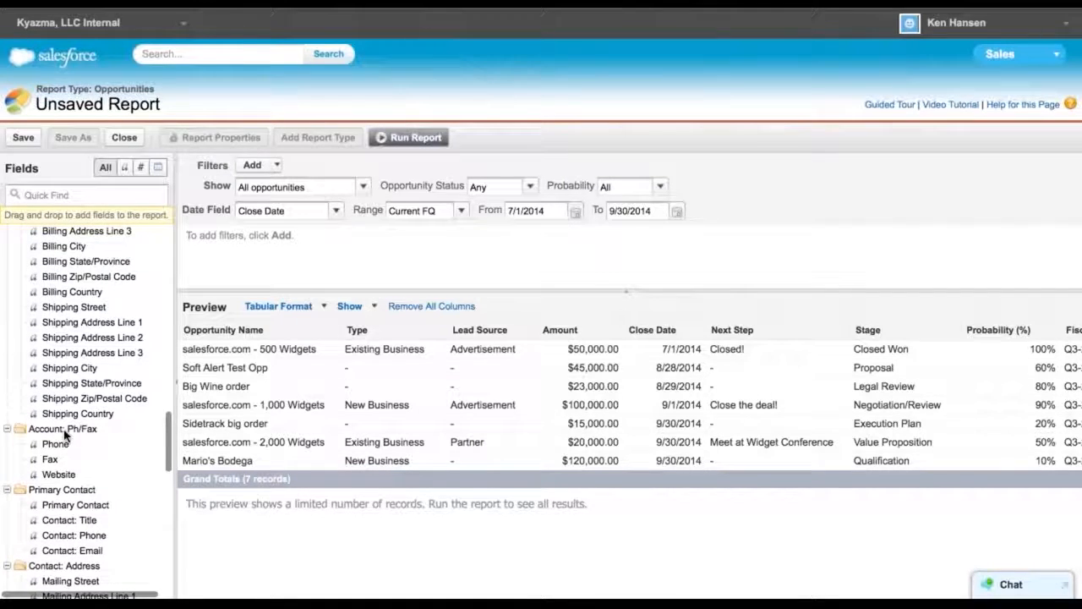
pyautogui.scroll(9, 65, 434)
pyautogui.scroll(5, 65, 433)
pyautogui.scroll(5, 79, 443)
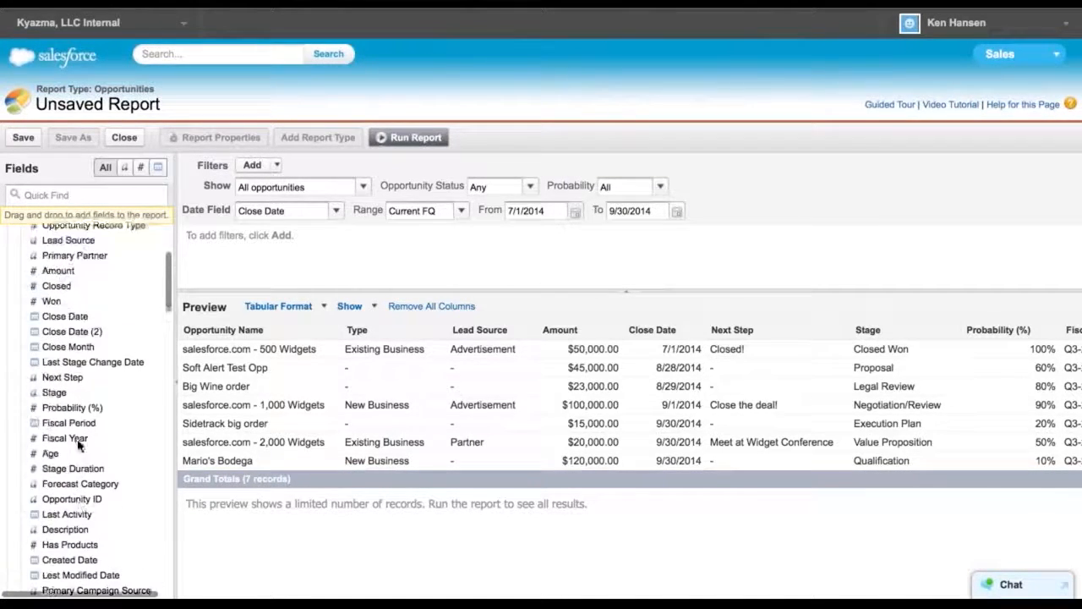
pyautogui.scroll(3, 79, 443)
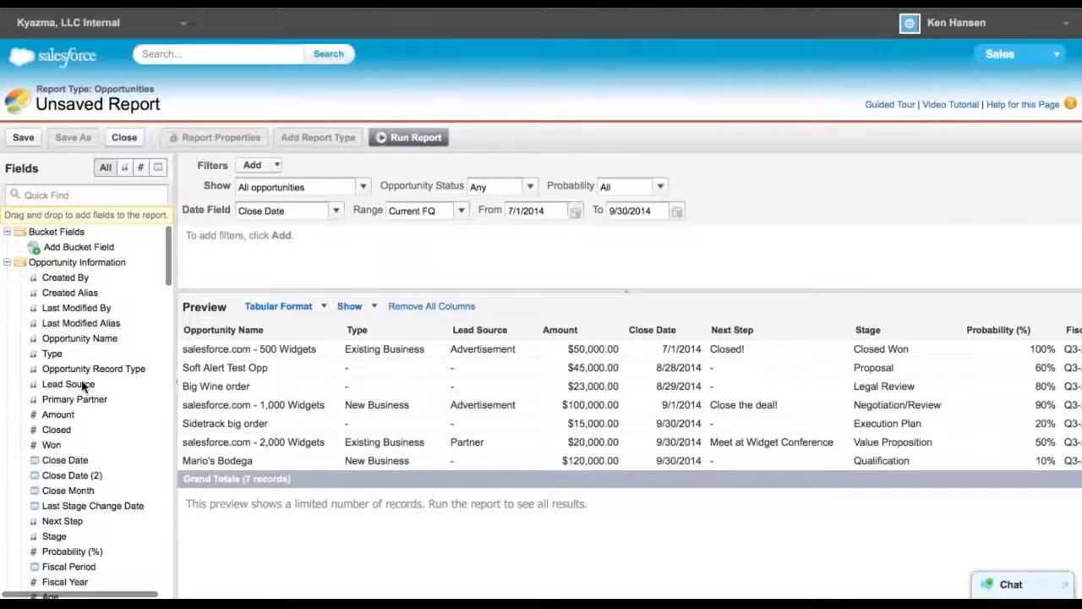
pyautogui.scroll(-15, 85, 385)
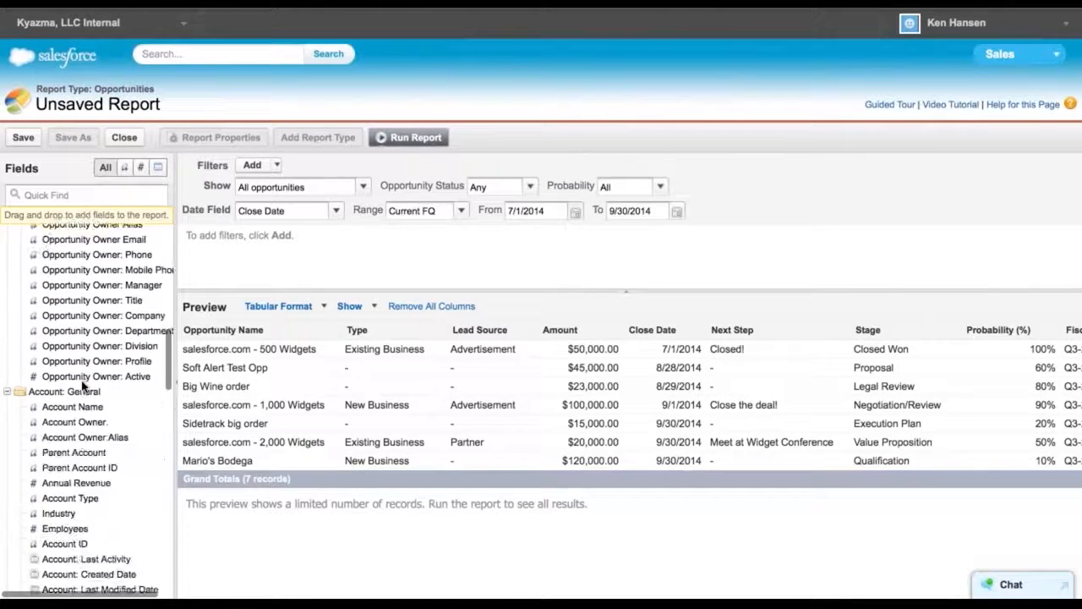
pyautogui.scroll(-3, 84, 385)
pyautogui.scroll(-11, 82, 385)
pyautogui.scroll(-10, 82, 385)
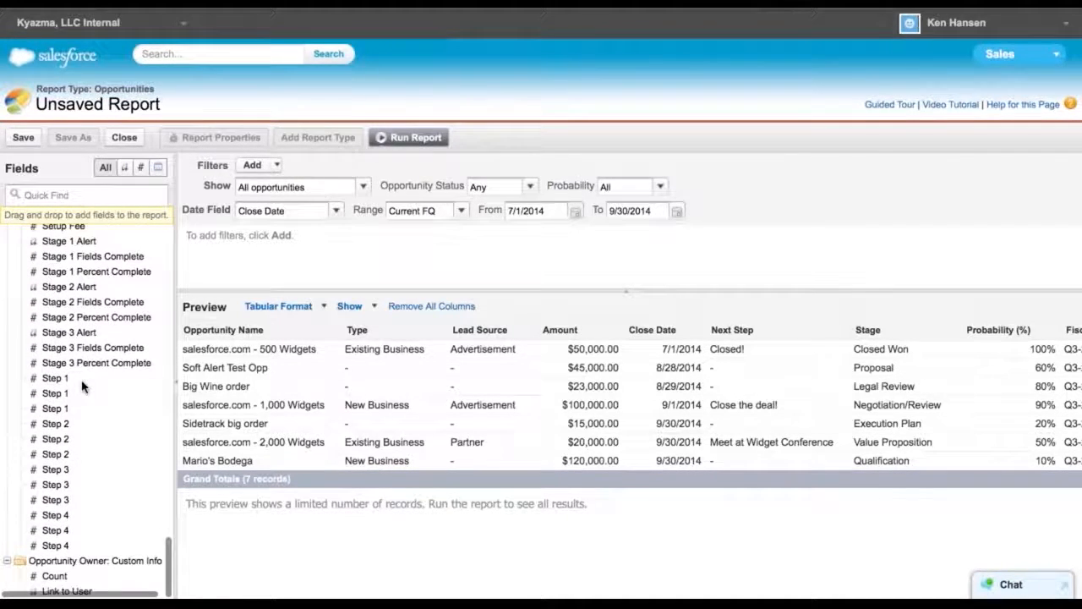
pyautogui.scroll(20, 82, 385)
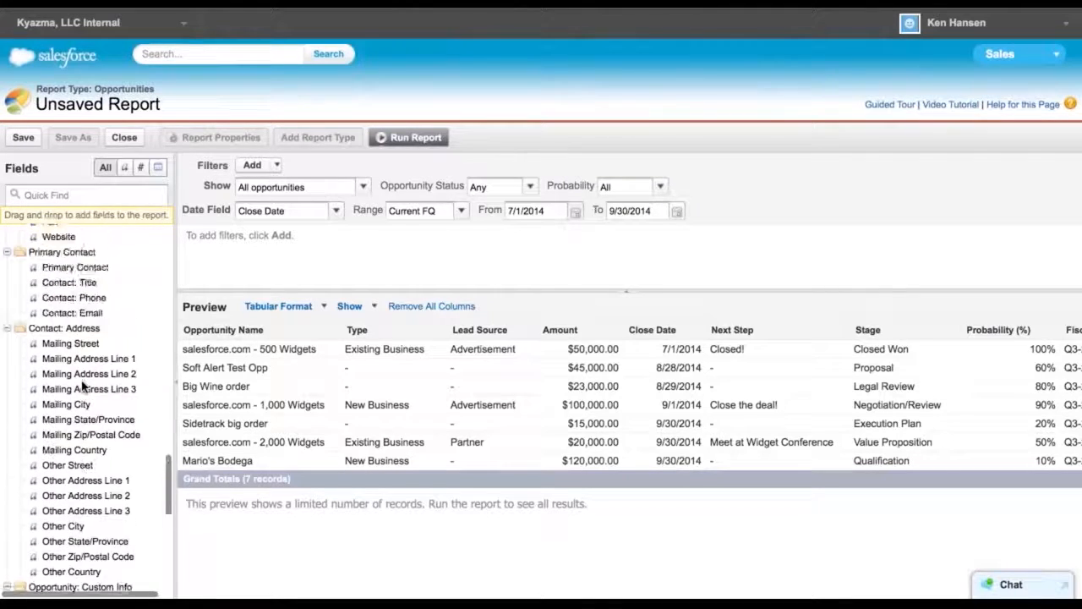
pyautogui.scroll(20, 82, 385)
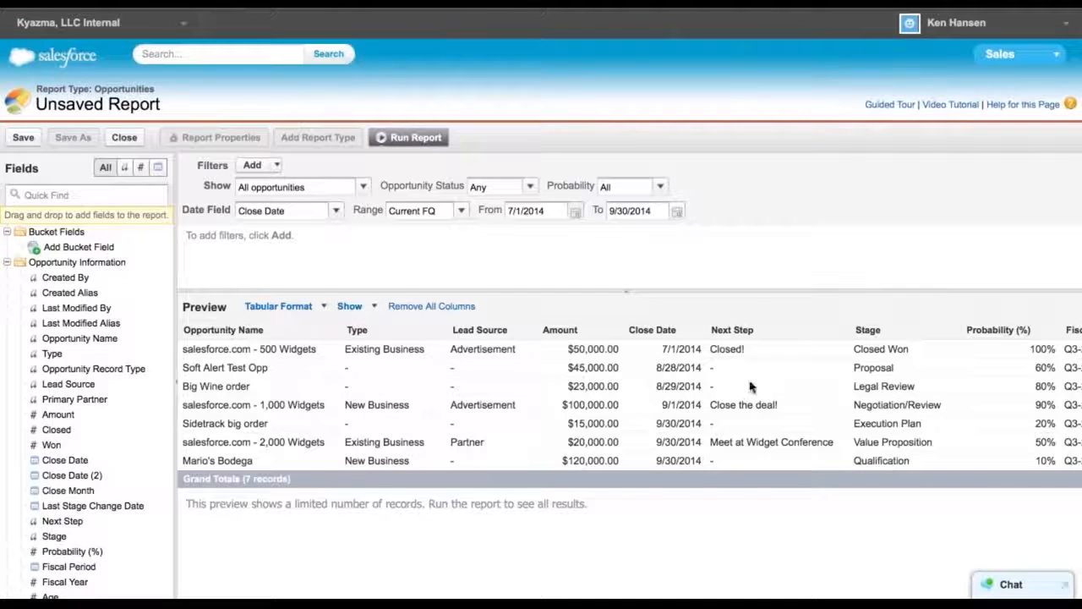
pyautogui.hscroll(10, 676, 380)
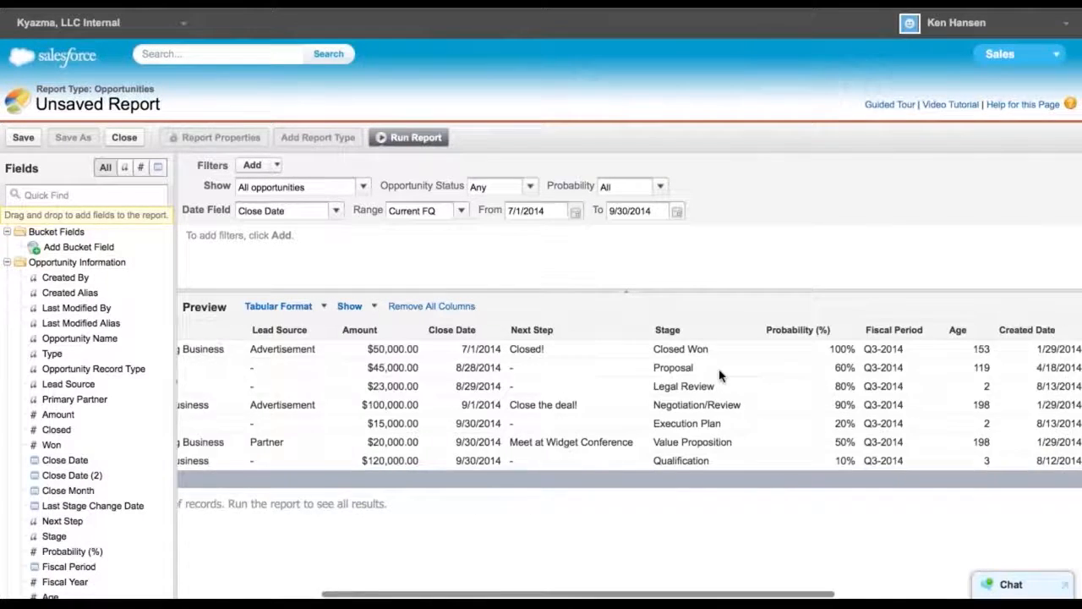
pyautogui.hscroll(3, 720, 375)
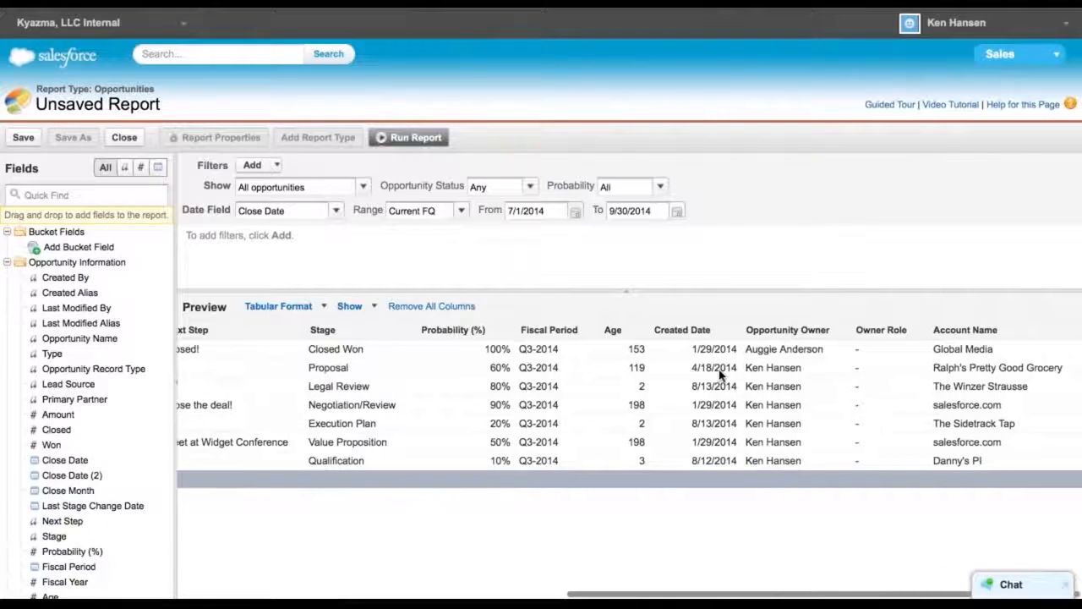
pyautogui.hscroll(-12, 720, 374)
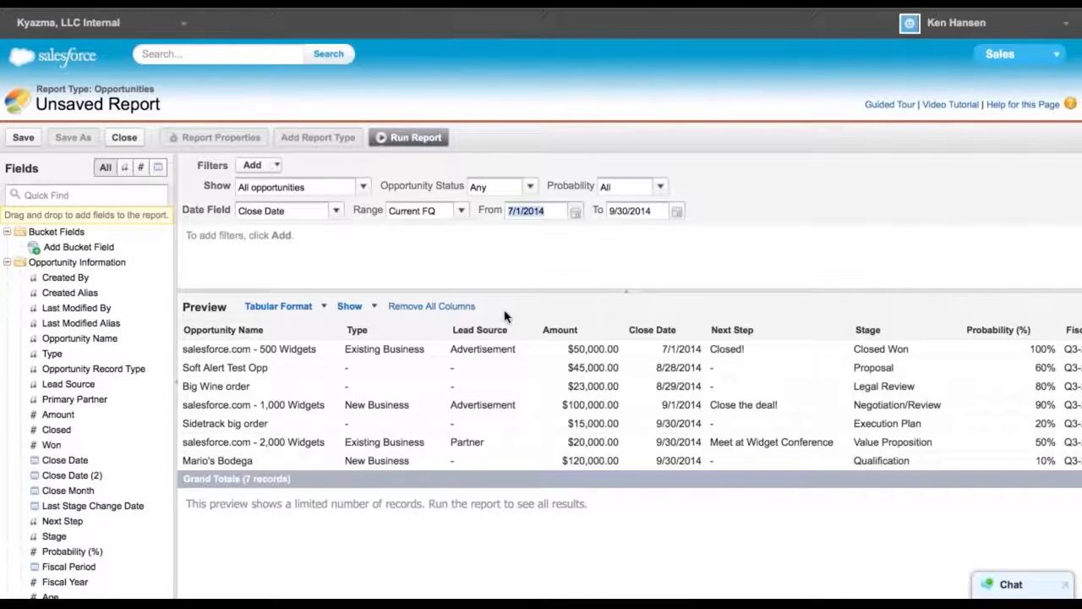
# Remove all report columns and add the Opportunity Owner field as the first column
pyautogui.click(433, 306)
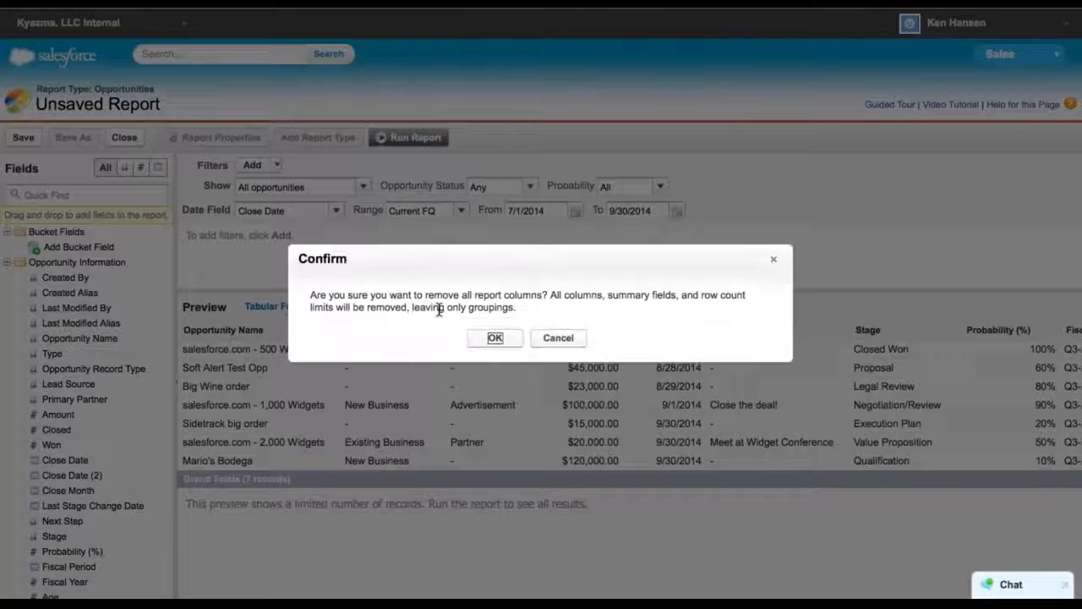
pyautogui.click(494, 338)
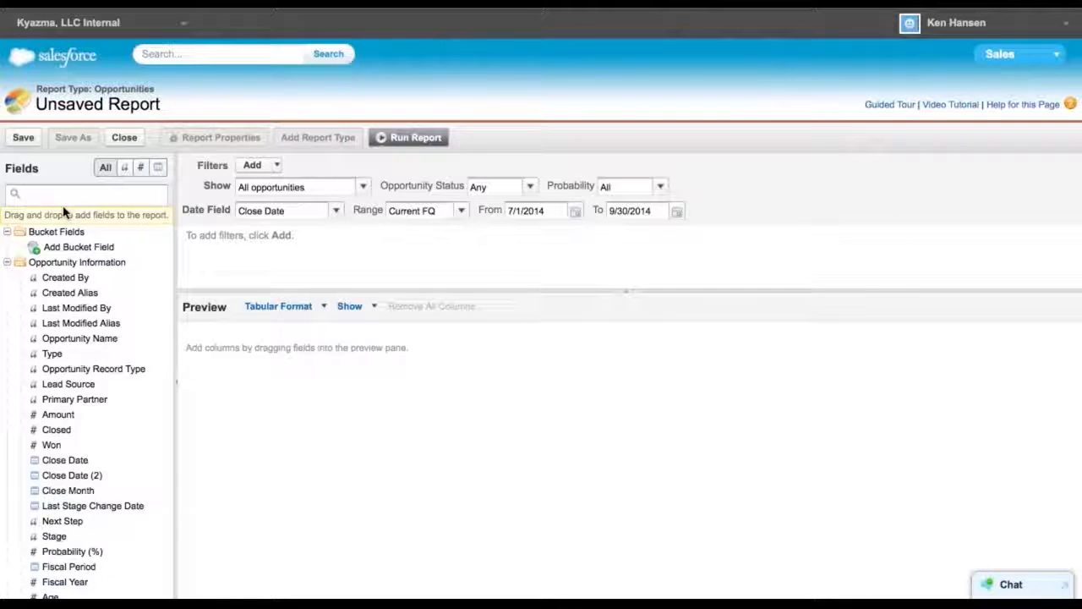
pyautogui.write('own')
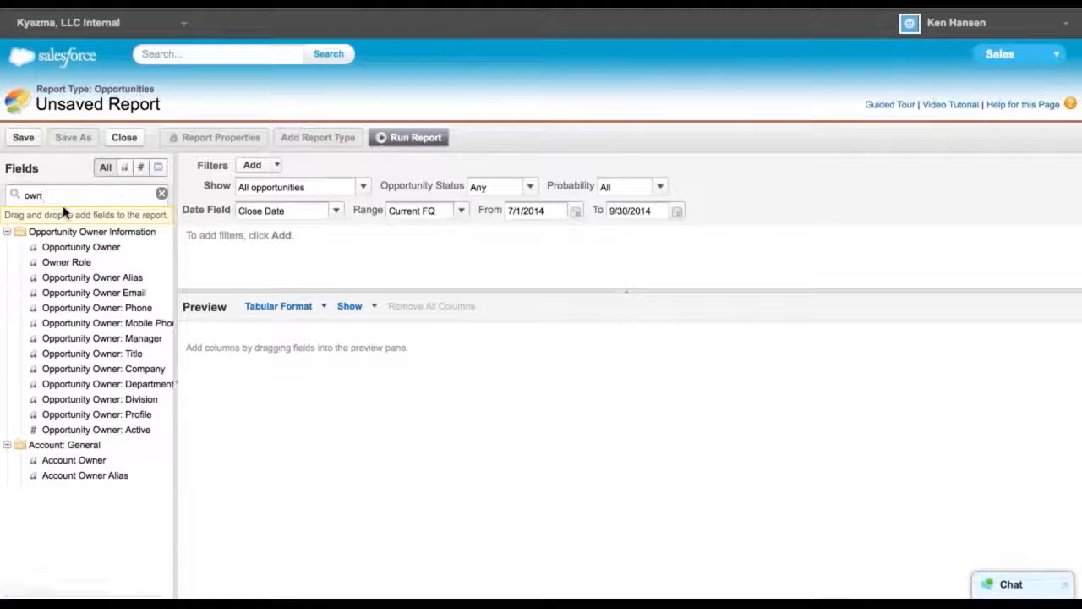
pyautogui.write('er')
pyautogui.moveTo(85, 247); pyautogui.dragTo(287, 353)
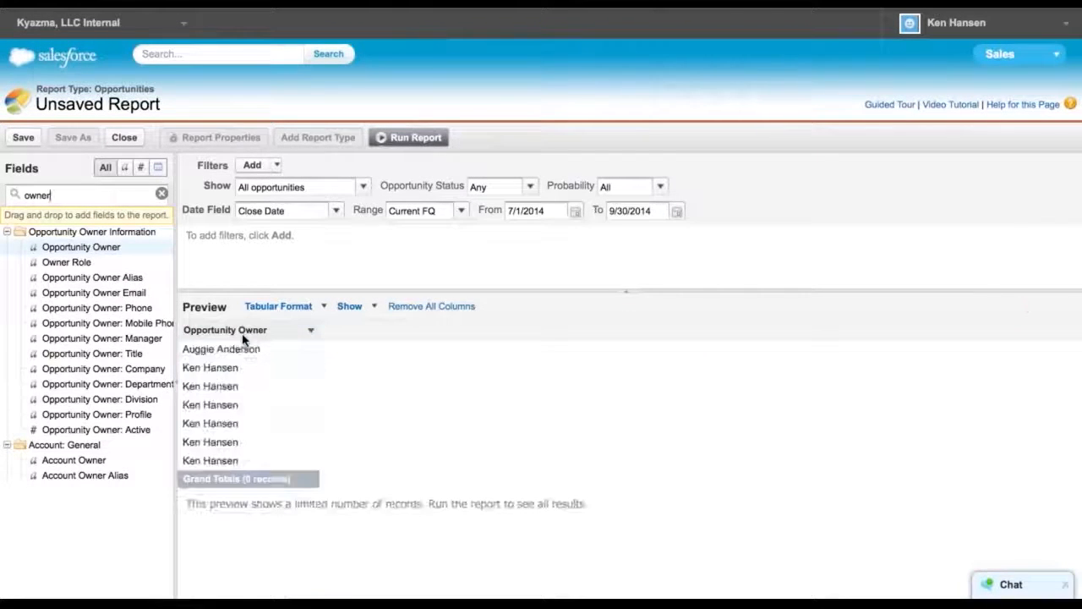
# Search the fields for amount and add the Amount field as a column after Opportunity Owner
pyautogui.press('BackSpace')
pyautogui.press('BackSpace')
pyautogui.press('BackSpace')
pyautogui.press('BackSpace')
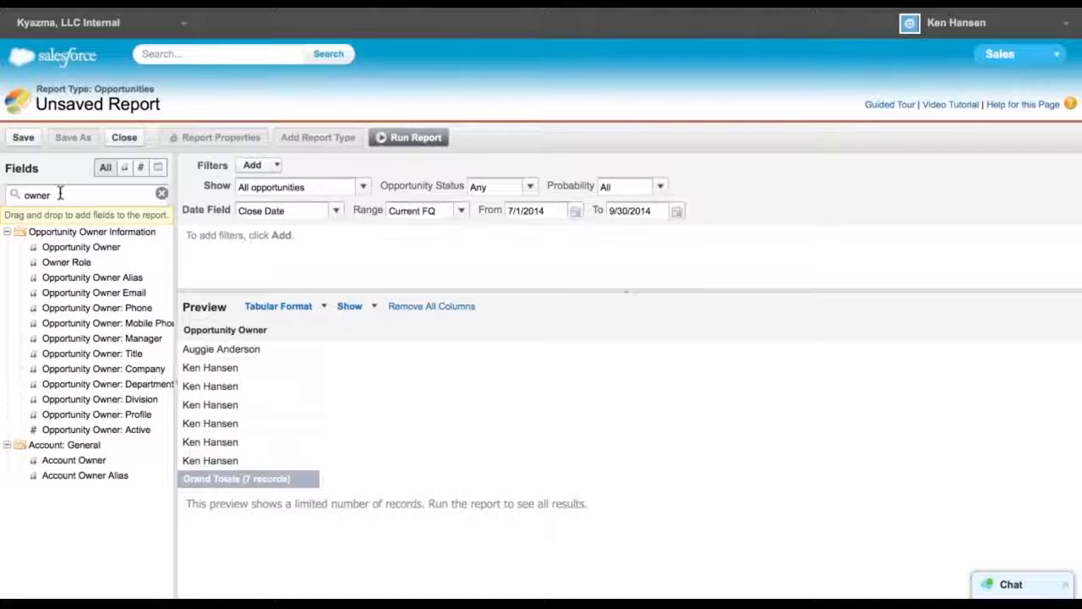
pyautogui.press('BackSpace')
pyautogui.write('a')
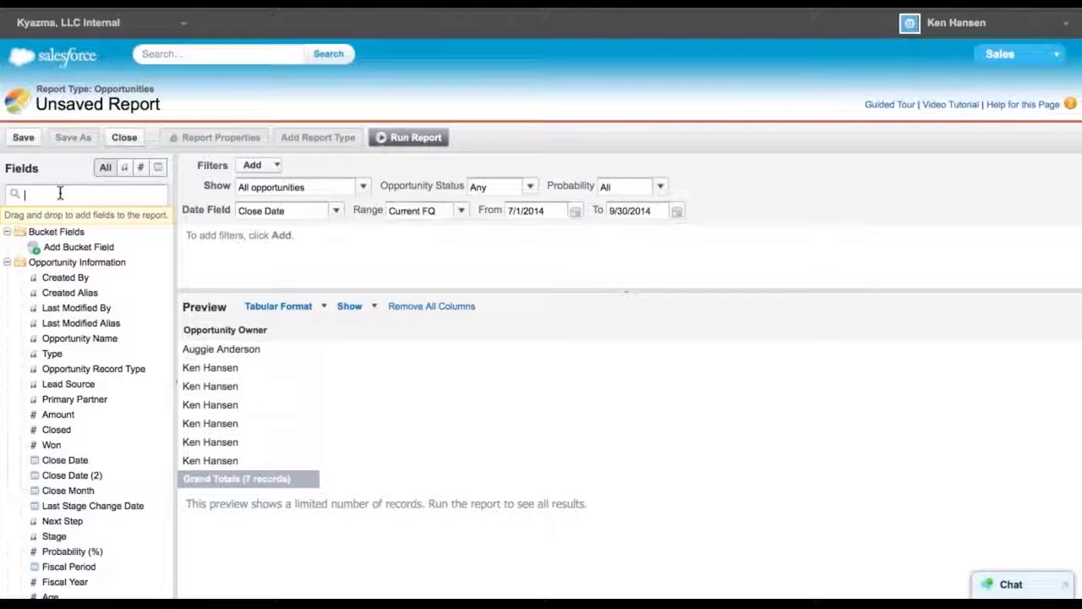
pyautogui.write('moun')
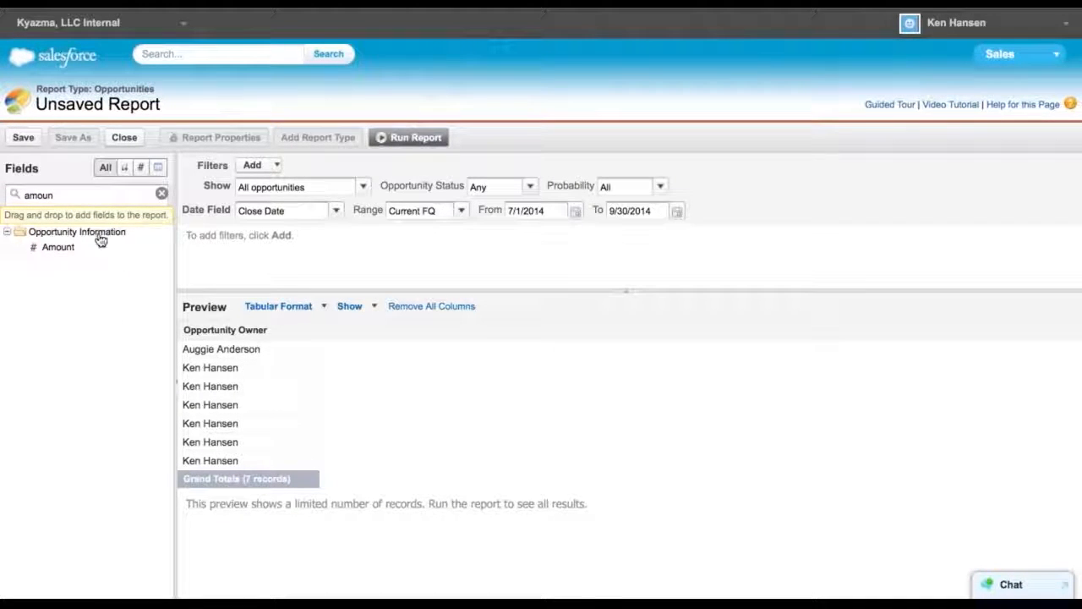
pyautogui.moveTo(67, 250); pyautogui.dragTo(345, 335)
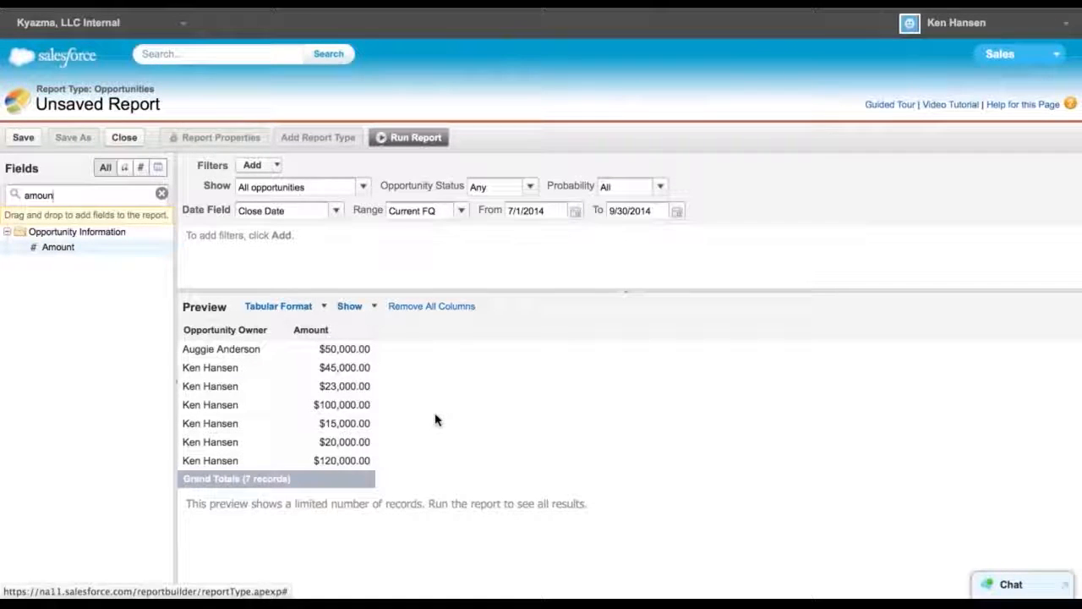
# Search the fields for name and add Opportunity Name as a column between Opportunity Owner and Amount
pyautogui.click(85, 195)
pyautogui.press('BackSpace')
pyautogui.press('BackSpace')
pyautogui.press('BackSpace')
pyautogui.press('BackSpace')
pyautogui.press('BackSpace')
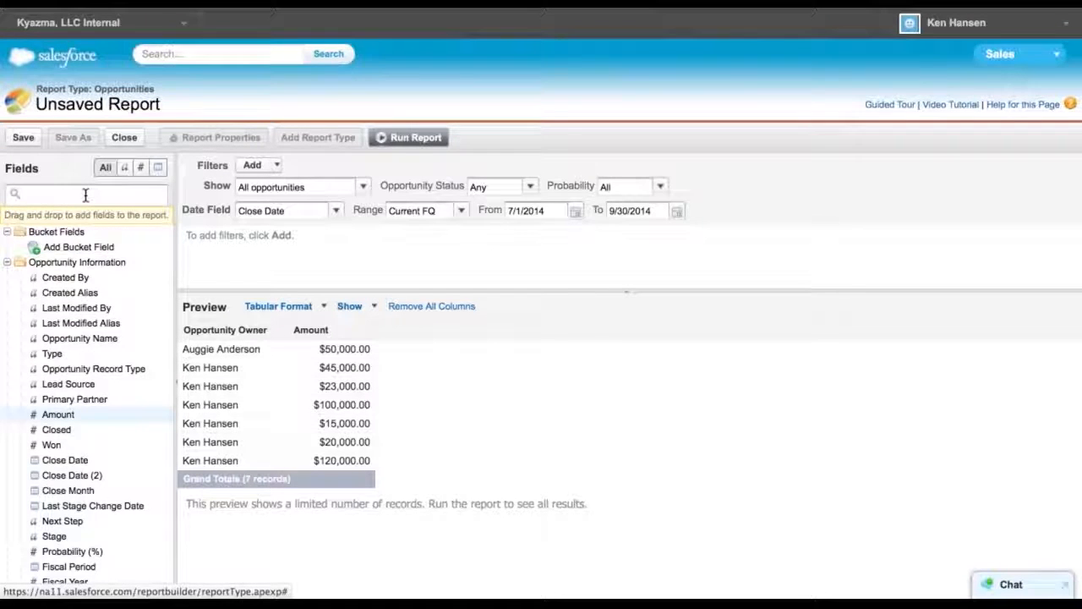
pyautogui.write('name')
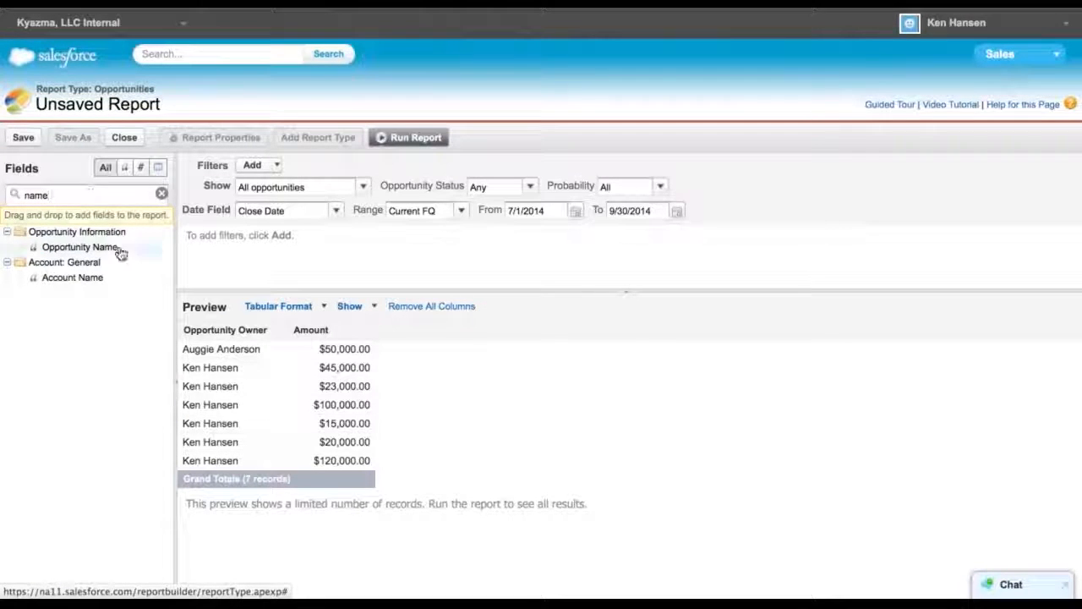
pyautogui.moveTo(97, 252); pyautogui.dragTo(300, 335)
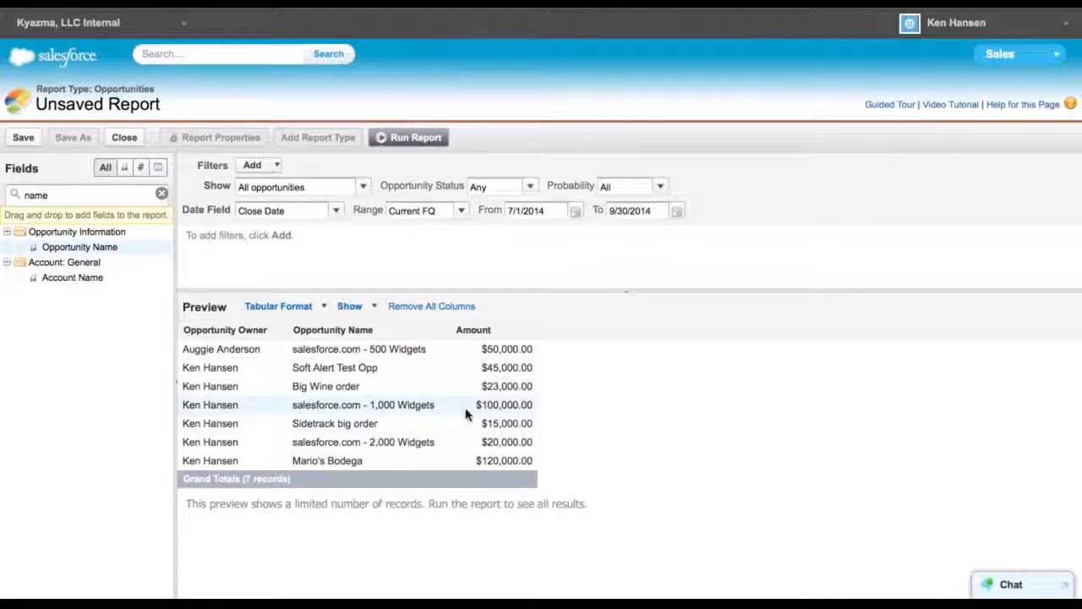
# Set the report's date field to Created Date
pyautogui.click(325, 309)
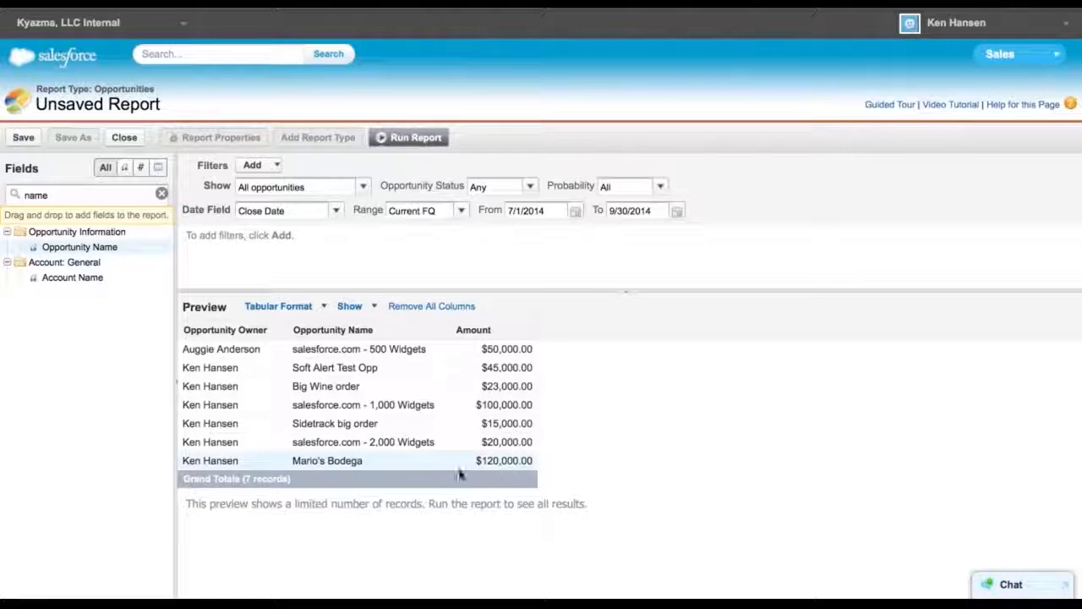
pyautogui.click(336, 212)
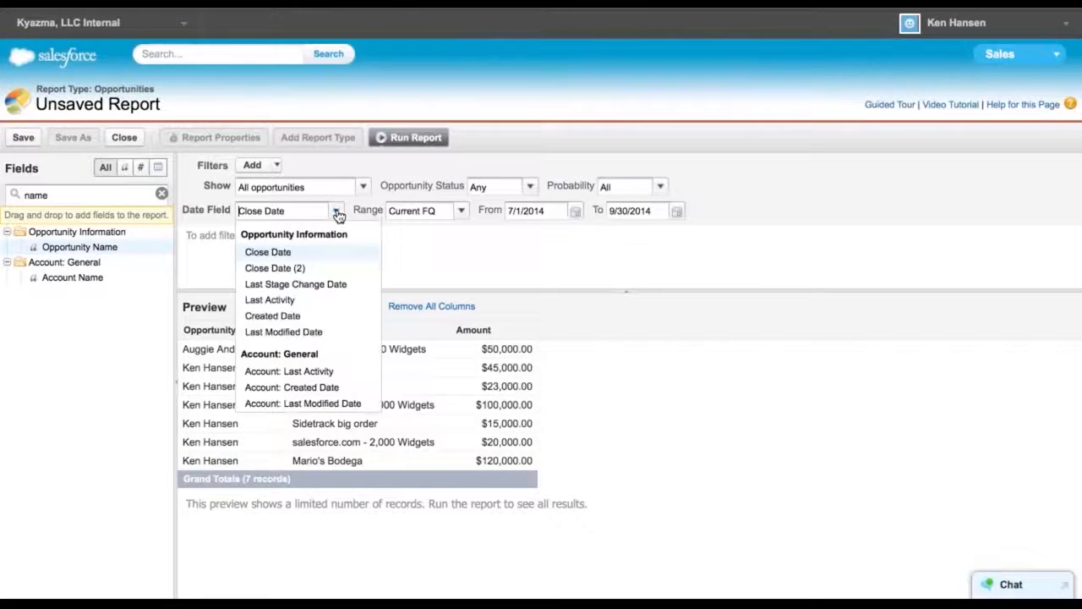
pyautogui.click(284, 315)
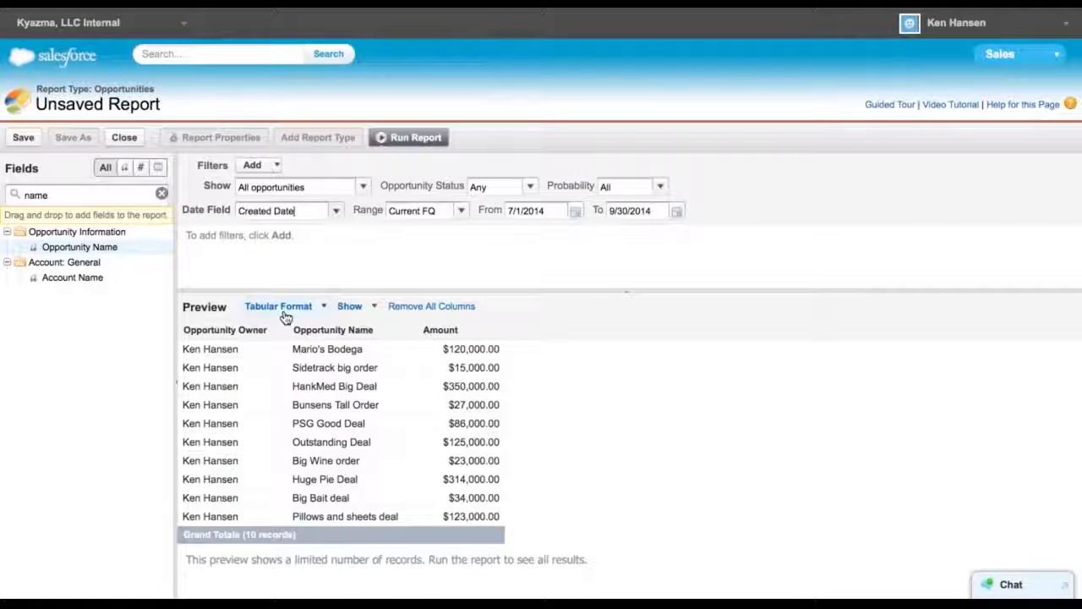
# Set the report's date range to All Time and scroll through the previewed opportunities
pyautogui.click(464, 210)
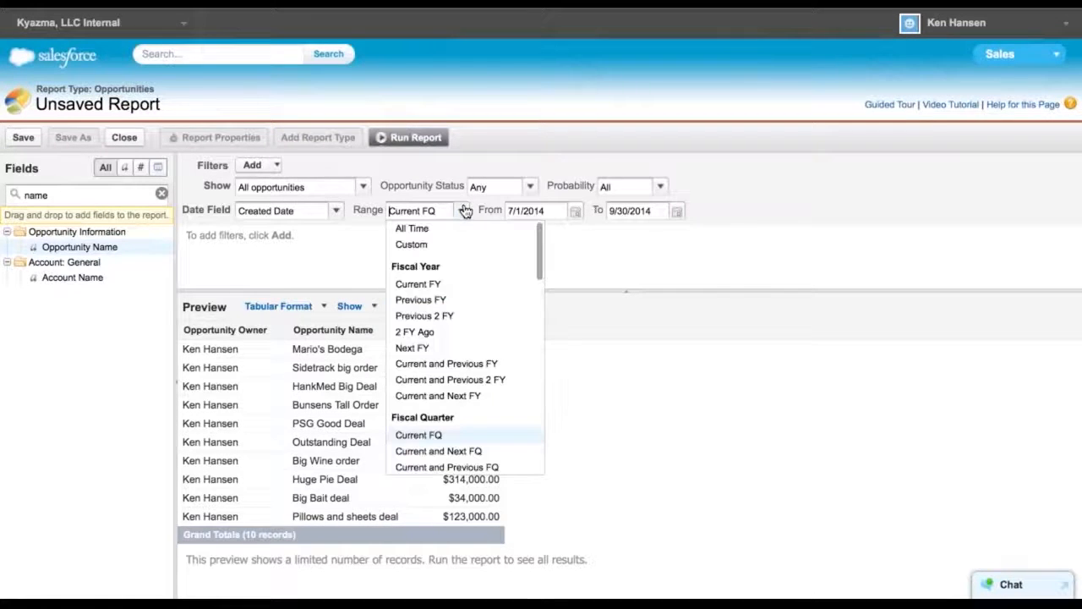
pyautogui.click(420, 230)
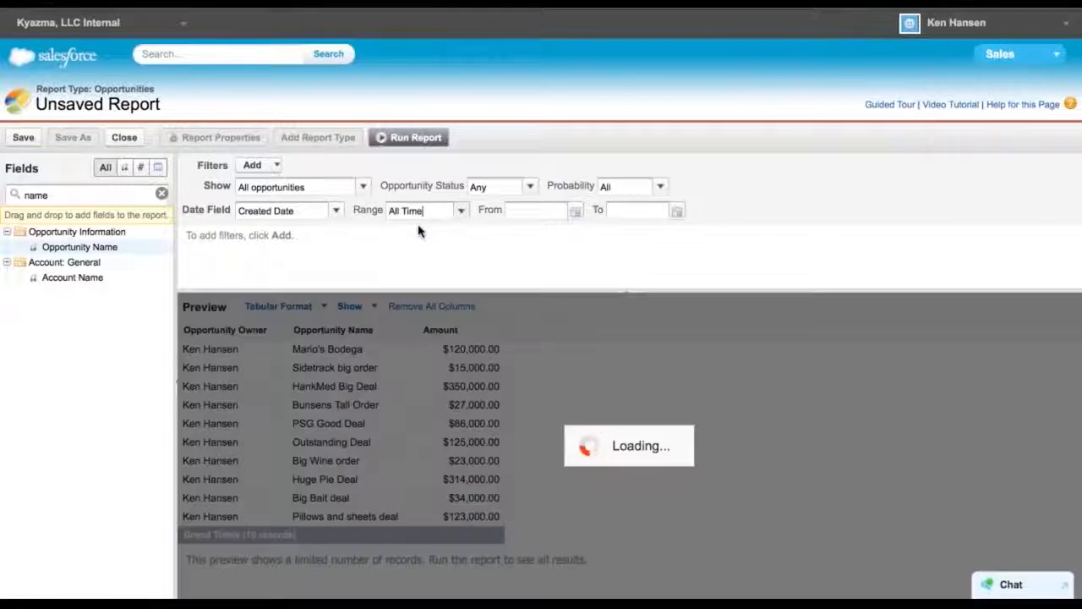
pyautogui.scroll(-10, 614, 427)
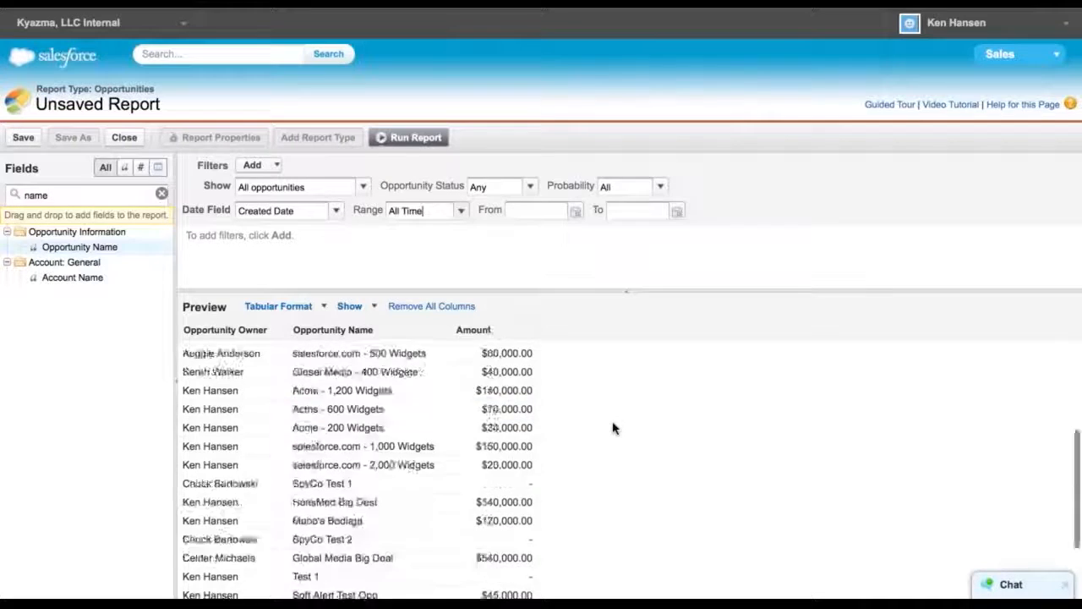
pyautogui.scroll(10, 614, 427)
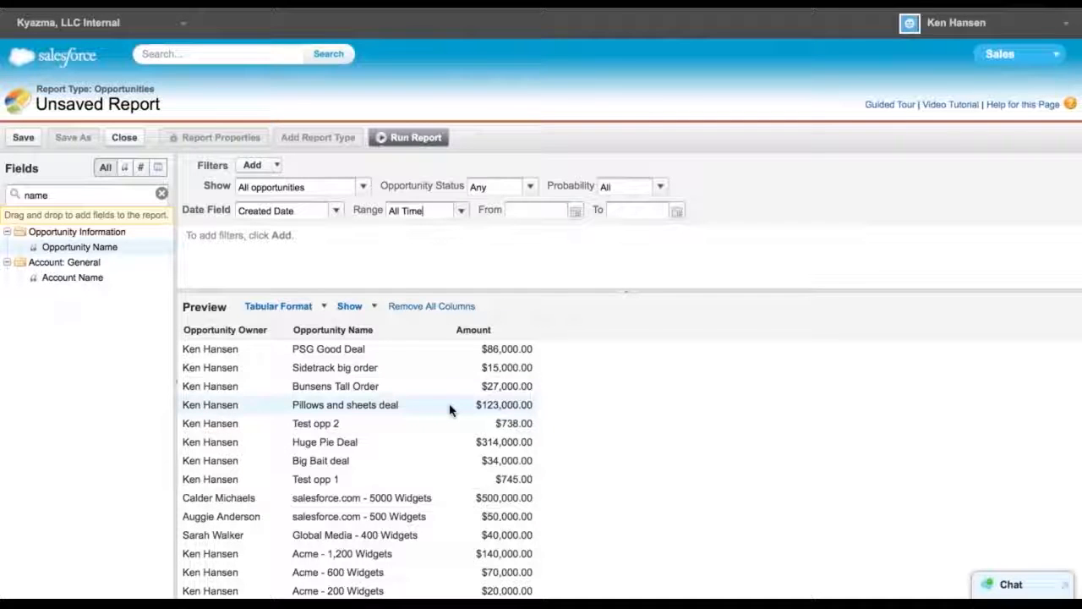
pyautogui.scroll(-5, 449, 409)
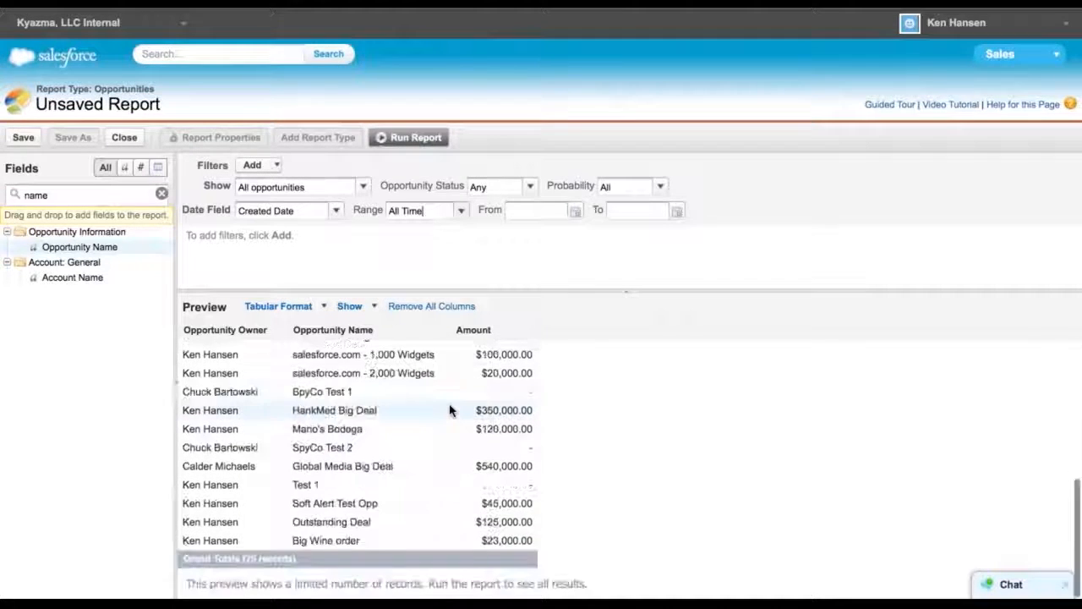
pyautogui.scroll(5, 449, 409)
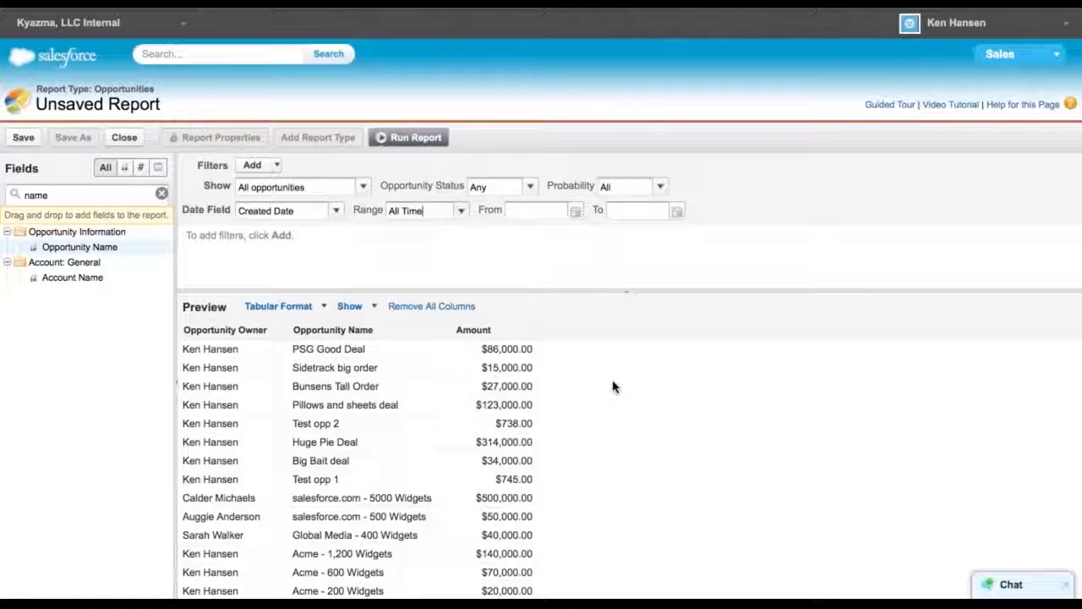
pyautogui.scroll(-5, 613, 386)
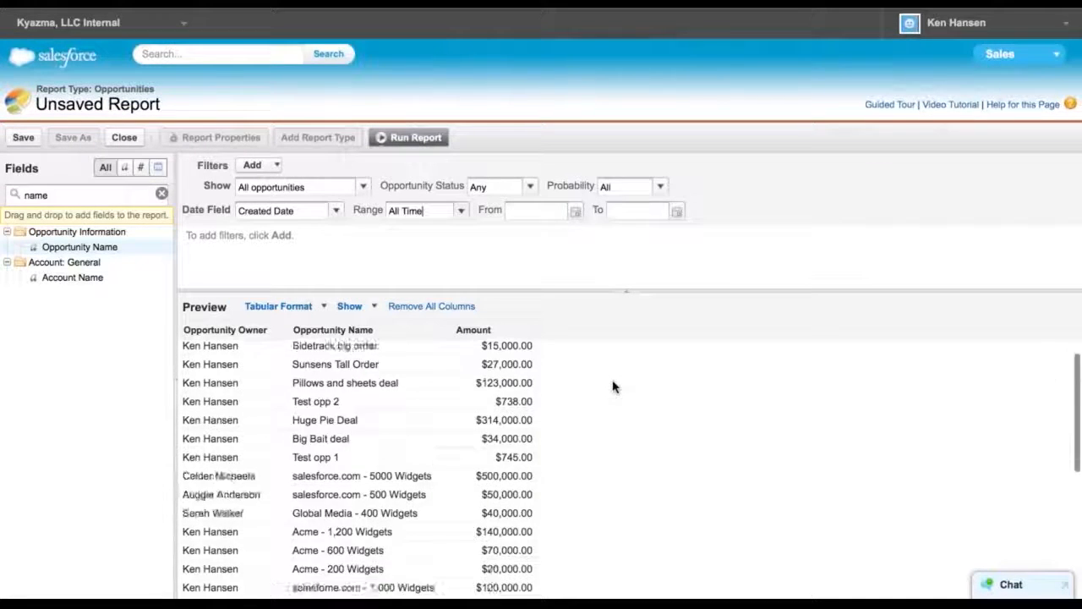
pyautogui.scroll(2, 613, 387)
pyautogui.scroll(3, 613, 386)
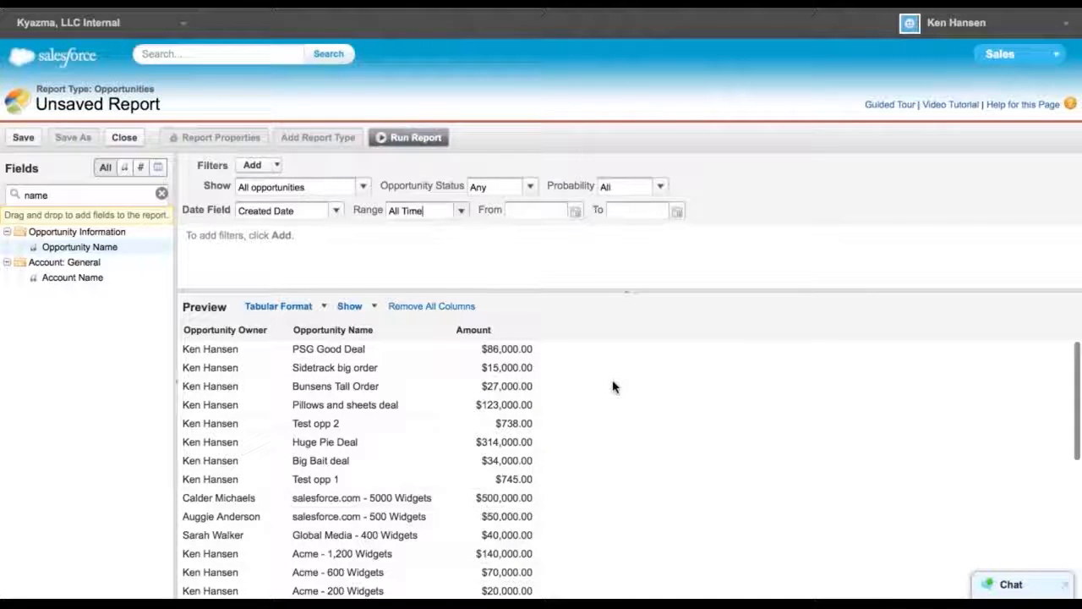
# Summarize the Amount column with Sum and check the grand total in the preview
pyautogui.click(529, 331)
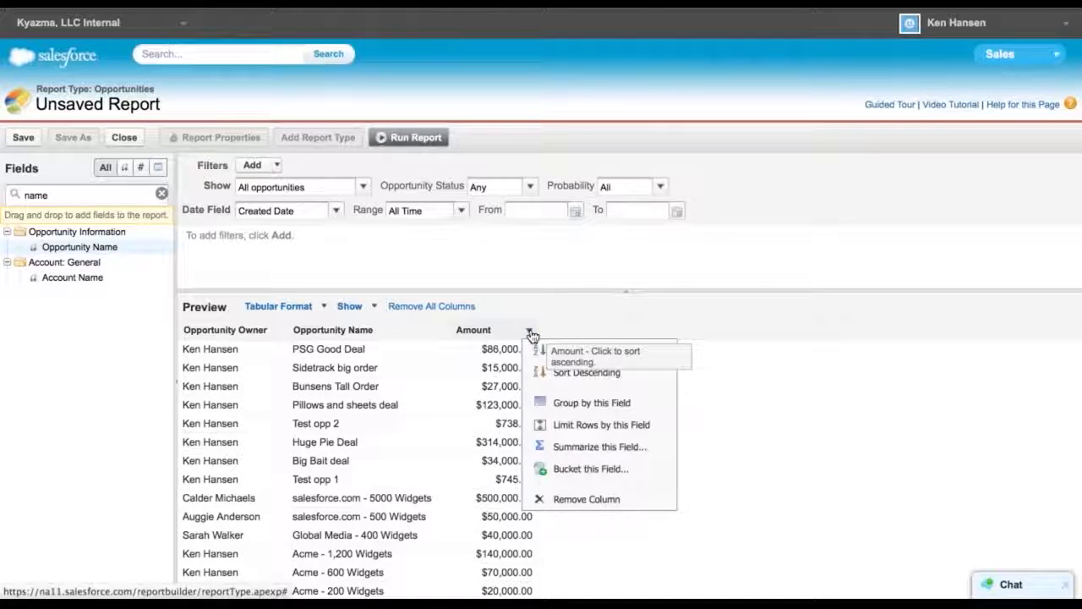
pyautogui.click(601, 448)
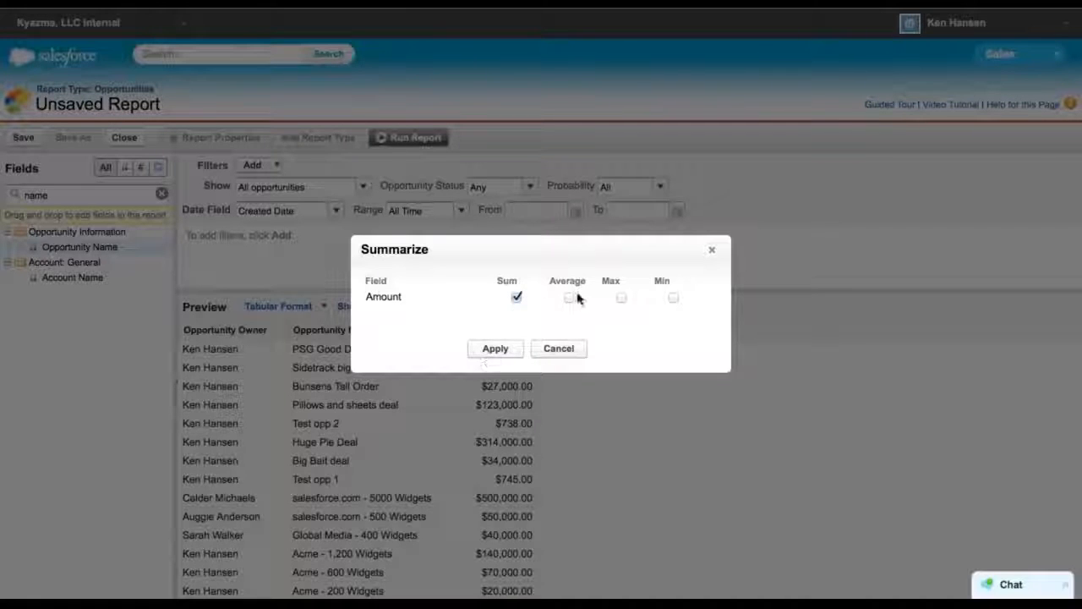
pyautogui.click(490, 347)
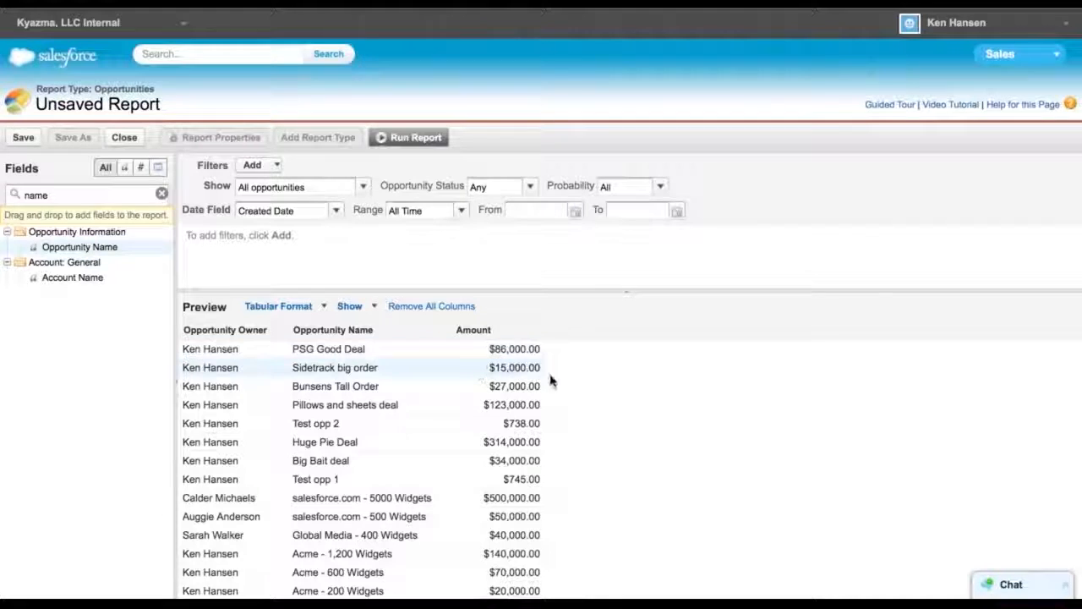
pyautogui.scroll(-5, 566, 381)
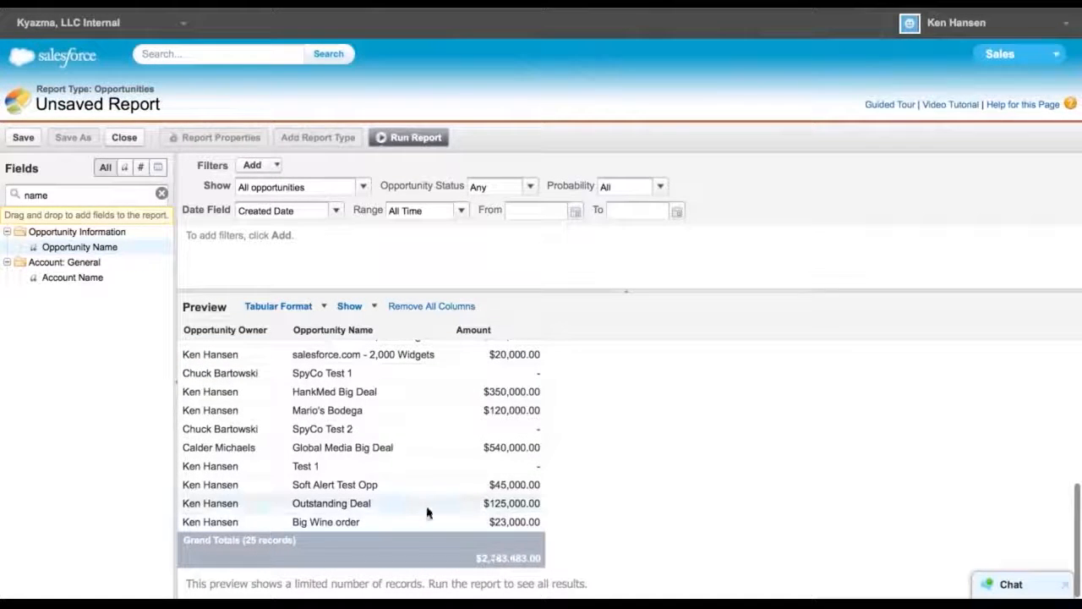
pyautogui.scroll(5, 427, 510)
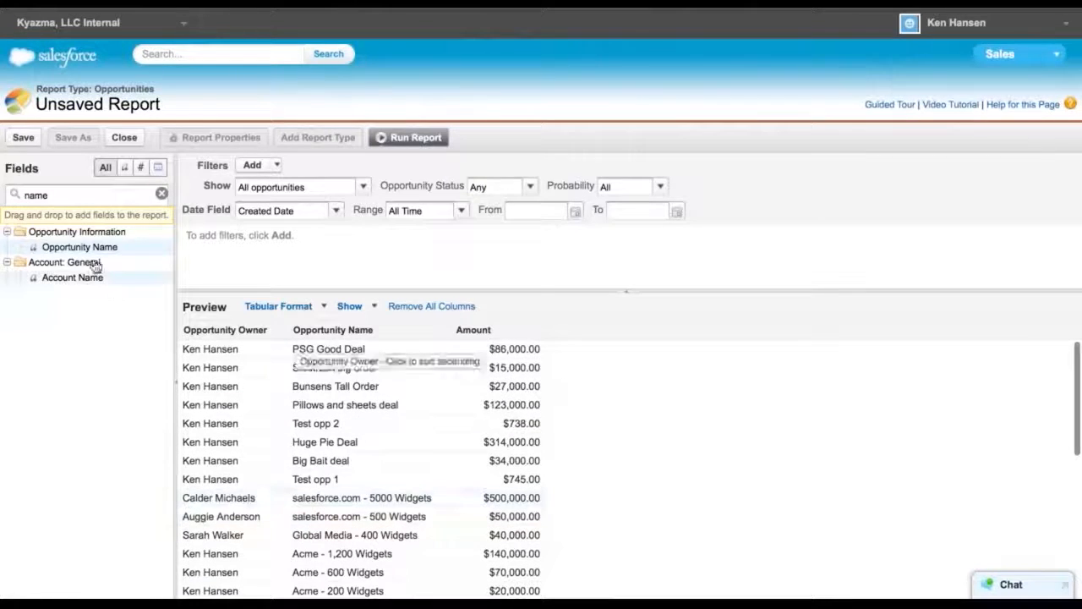
# Search the fields for stage and add Stage as a column between Opportunity Name and Amount
pyautogui.press('BackSpace')
pyautogui.press('BackSpace')
pyautogui.write('stage')
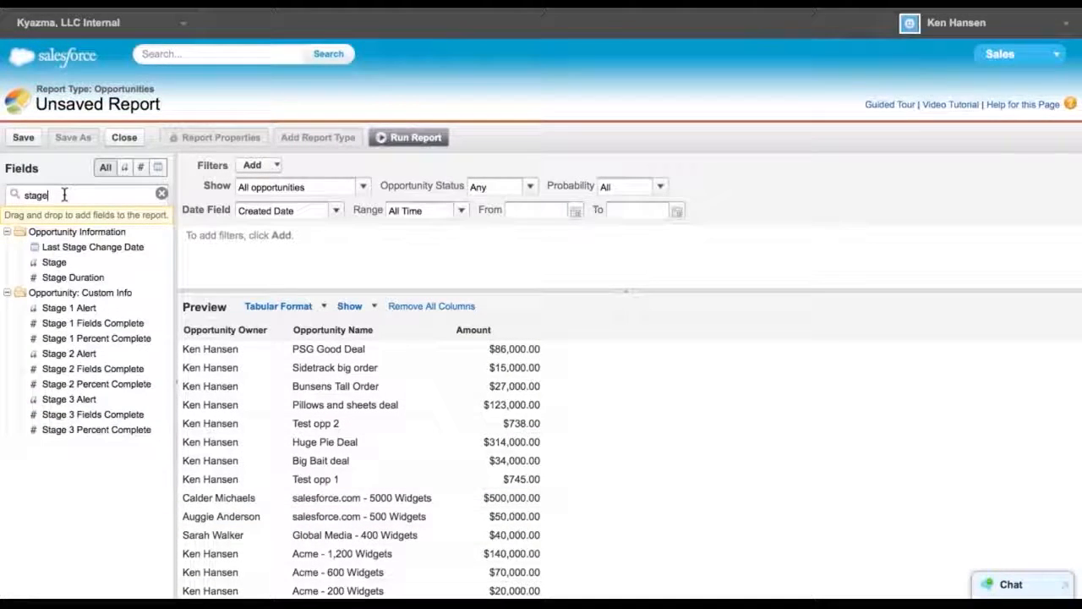
pyautogui.moveTo(57, 269); pyautogui.dragTo(431, 336)
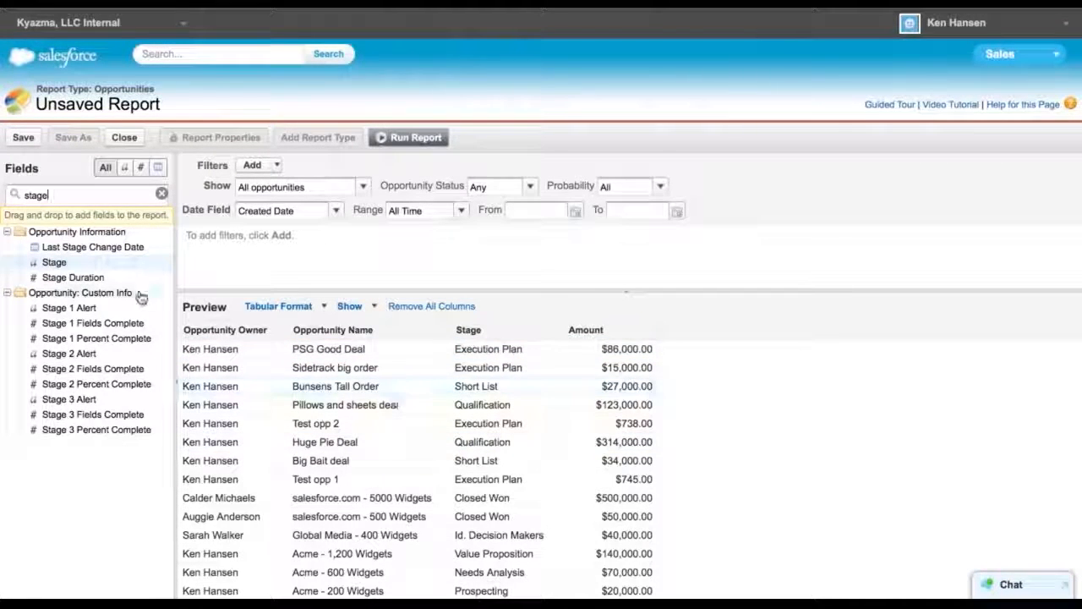
# Search the fields for pro and add Probability (%) as a column between Stage and Amount
pyautogui.click(66, 203)
pyautogui.press('BackSpace')
pyautogui.press('BackSpace')
pyautogui.press('BackSpace')
pyautogui.press('BackSpace')
pyautogui.press('BackSpace')
pyautogui.write('pro')
pyautogui.moveTo(72, 247); pyautogui.dragTo(510, 335)
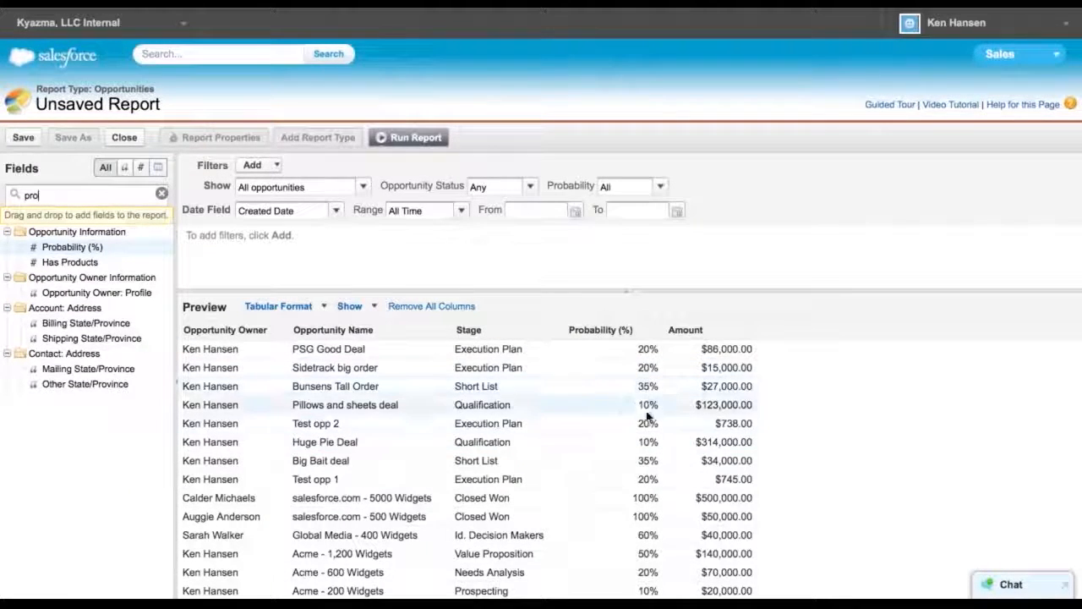
# Sort the report by the Probability (%) column in ascending order
pyautogui.click(657, 329)
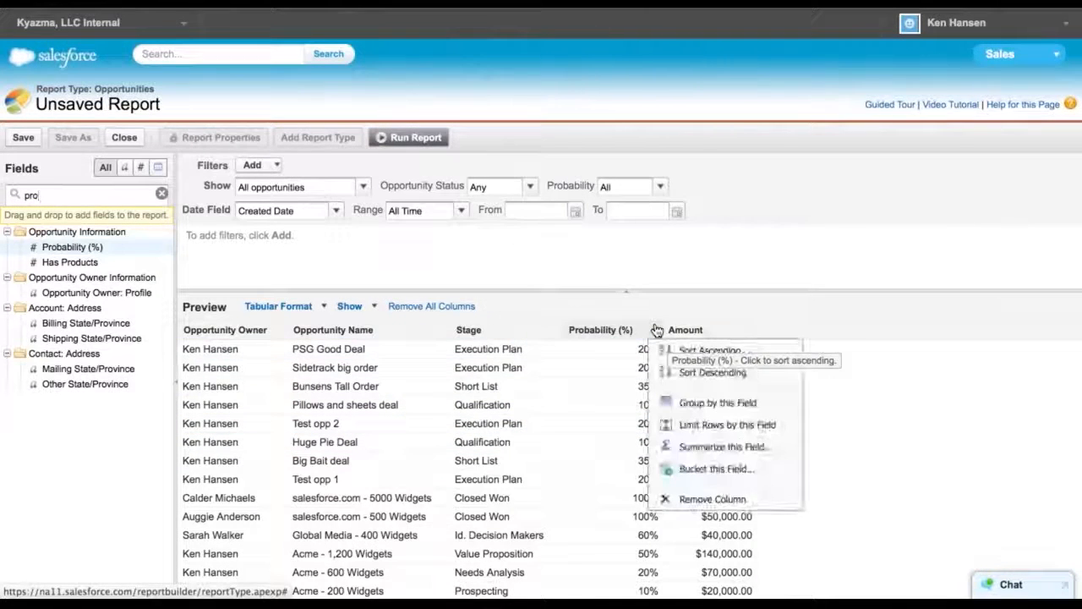
pyautogui.click(699, 351)
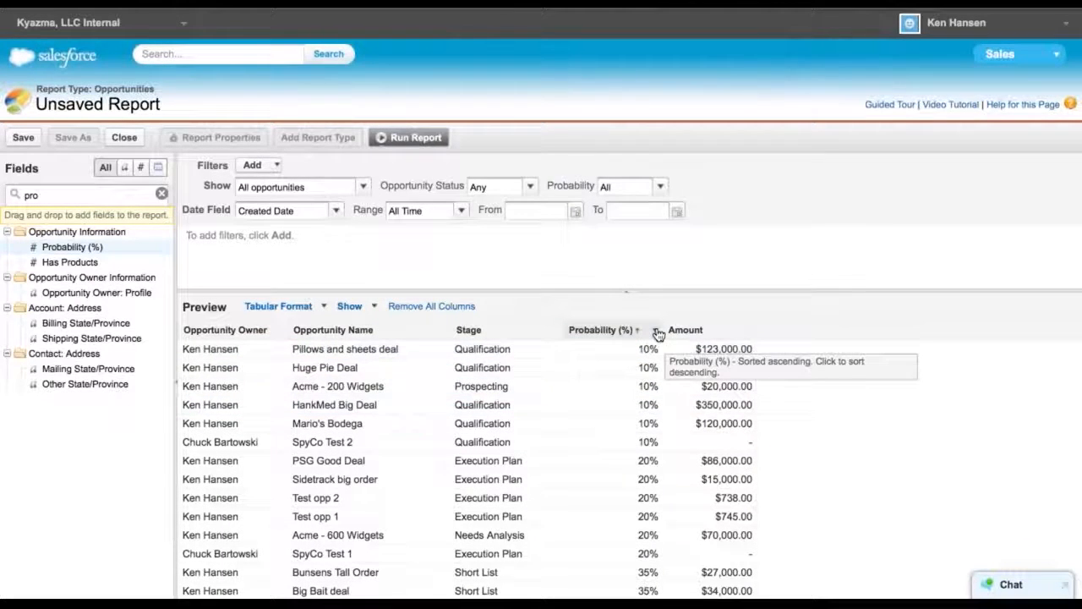
pyautogui.click(657, 332)
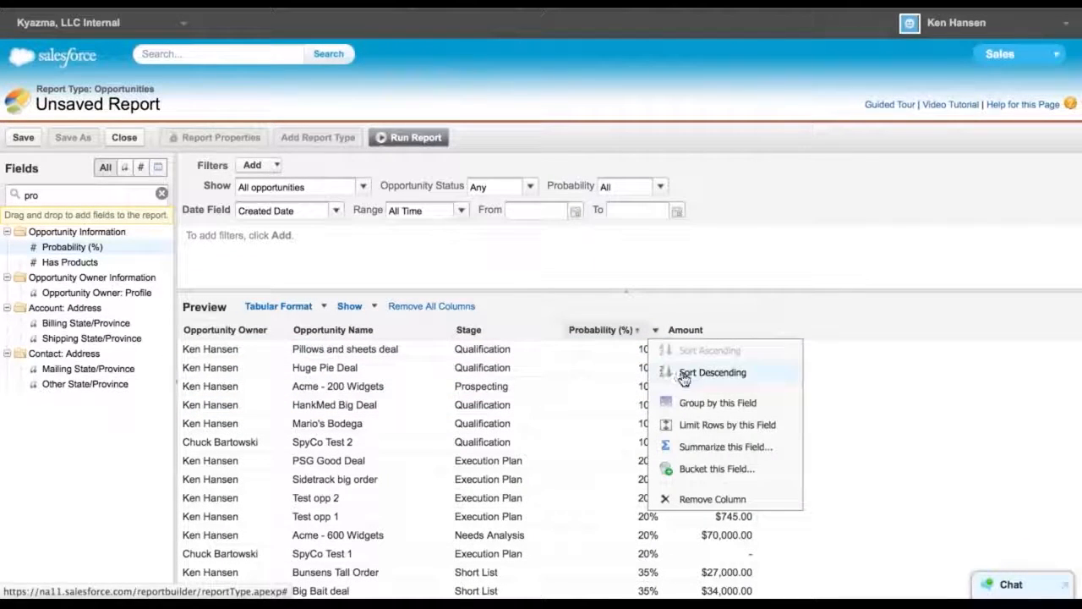
pyautogui.click(569, 300)
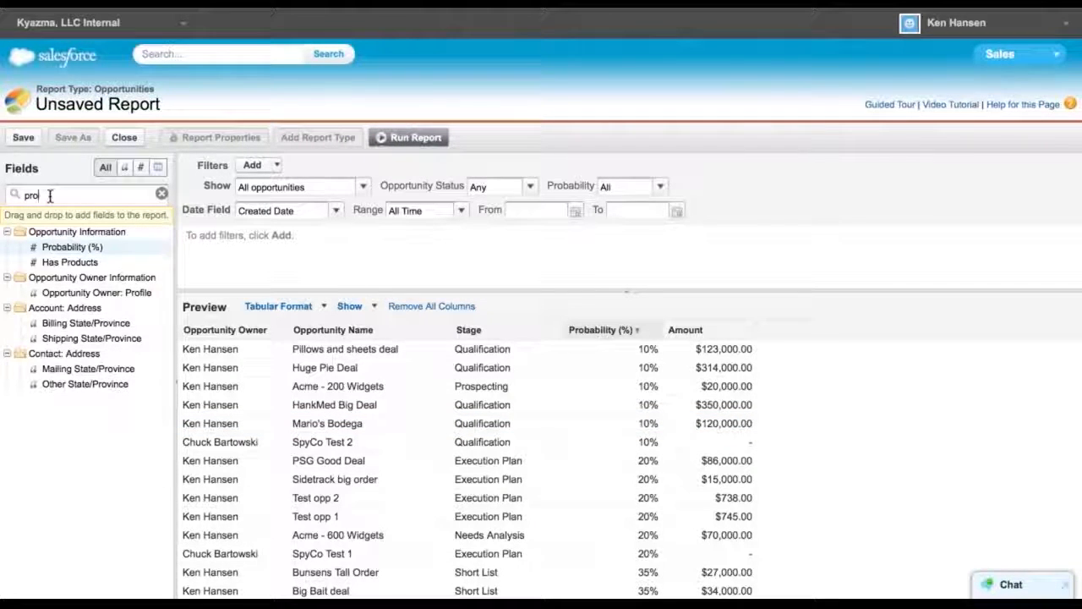
pyautogui.scroll(-5, 612, 481)
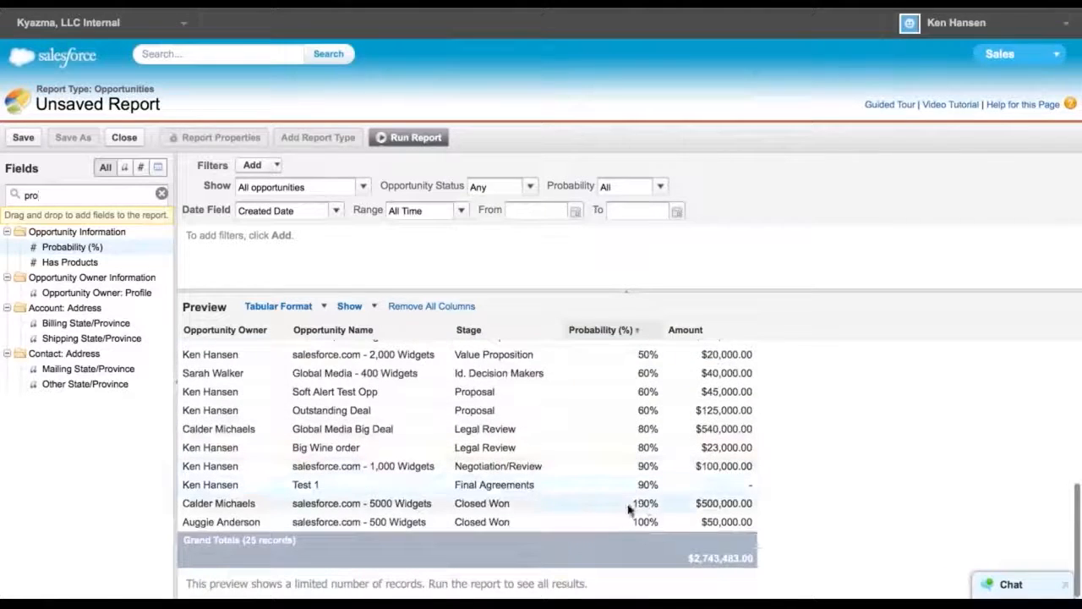
pyautogui.scroll(4, 613, 507)
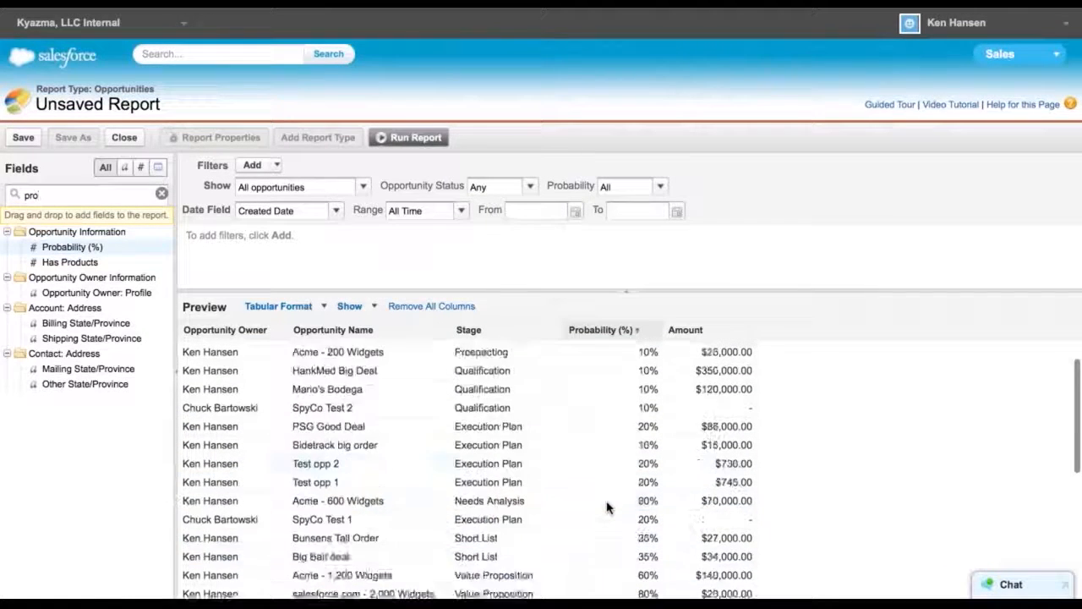
pyautogui.scroll(1, 607, 508)
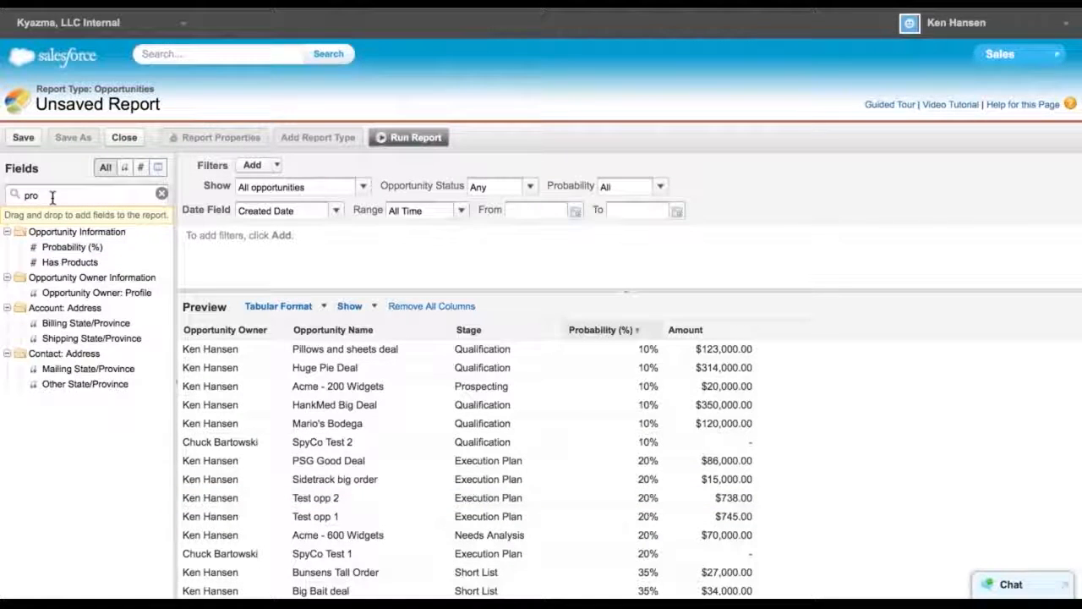
# Clear the field search and set the Opportunity Status filter to Open
pyautogui.press('BackSpace')
pyautogui.press('BackSpace')
pyautogui.press('BackSpace')
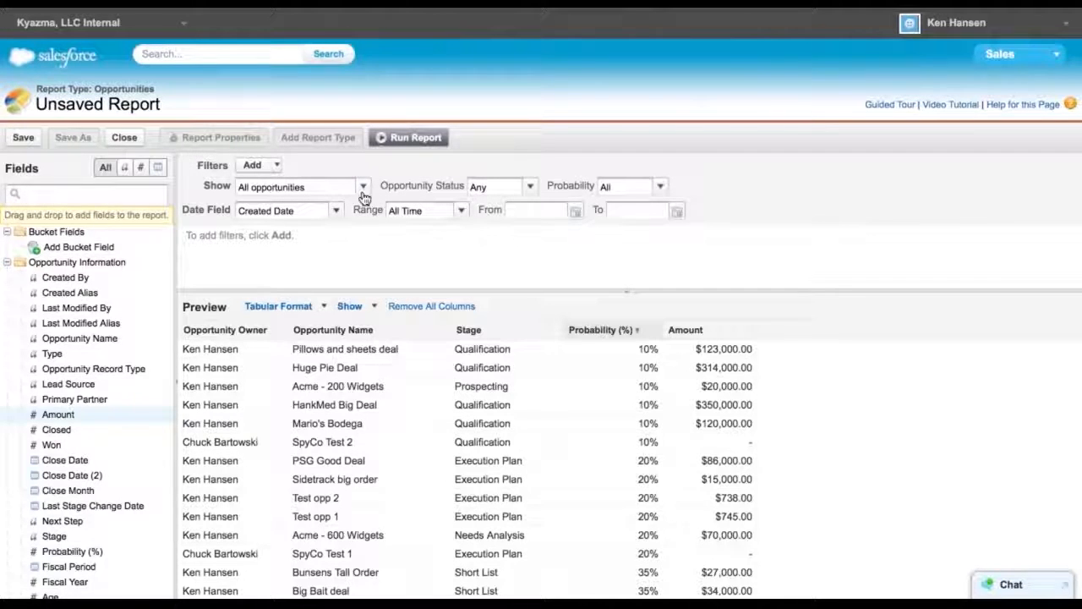
pyautogui.click(531, 186)
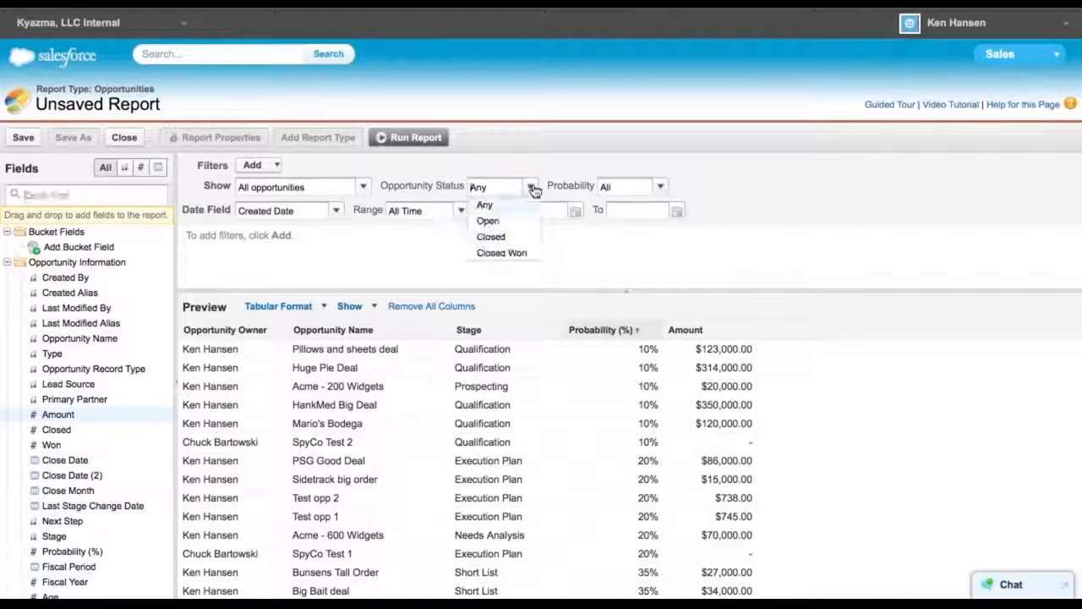
pyautogui.click(495, 223)
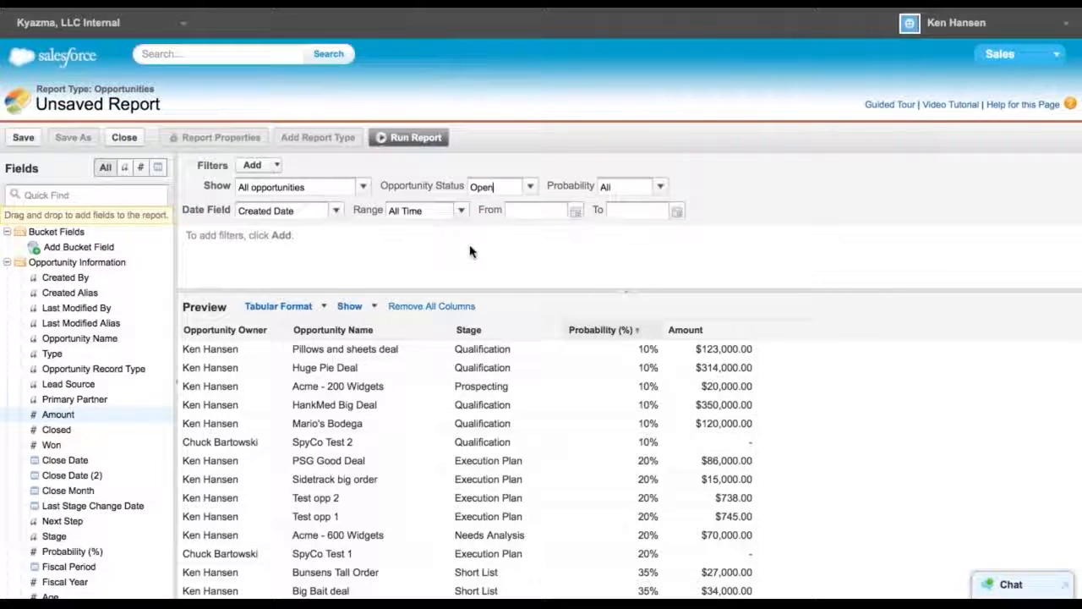
# Run the report and scroll through the generated results
pyautogui.click(404, 146)
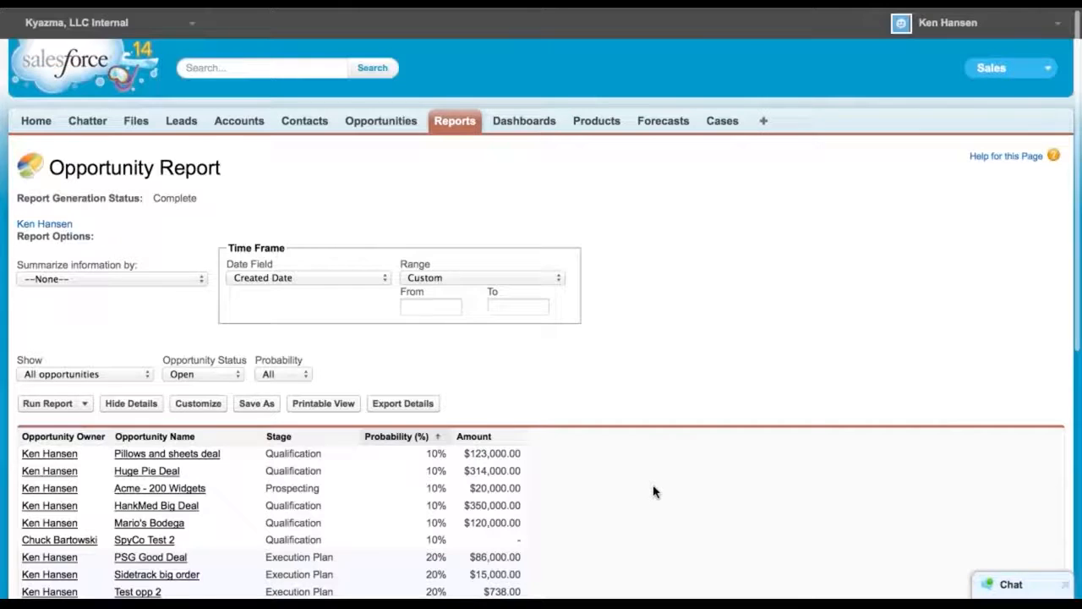
pyautogui.scroll(-5, 654, 491)
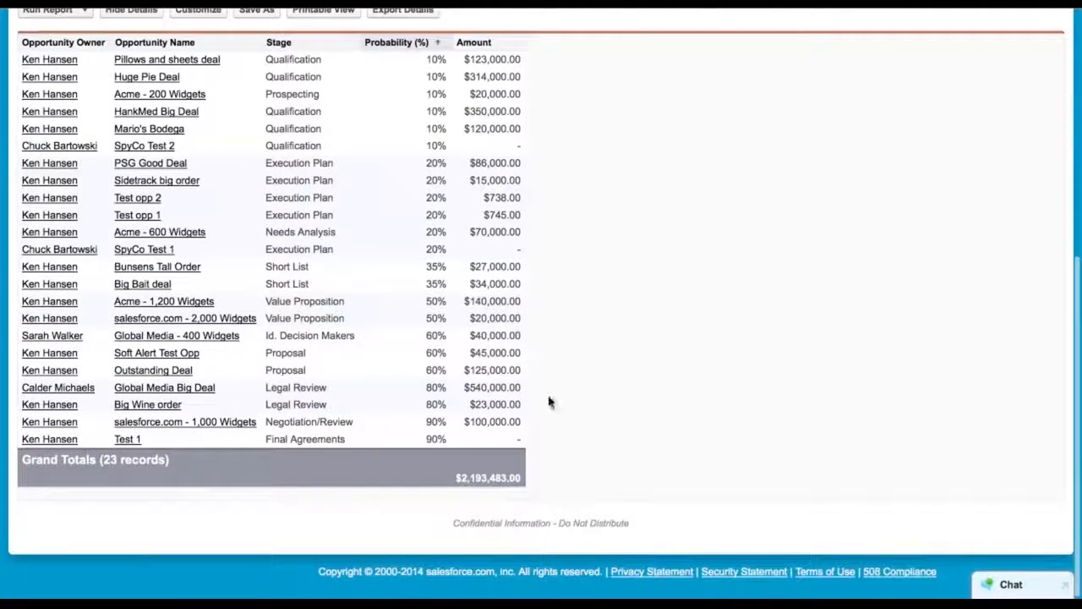
pyautogui.scroll(2, 511, 418)
pyautogui.scroll(1, 512, 419)
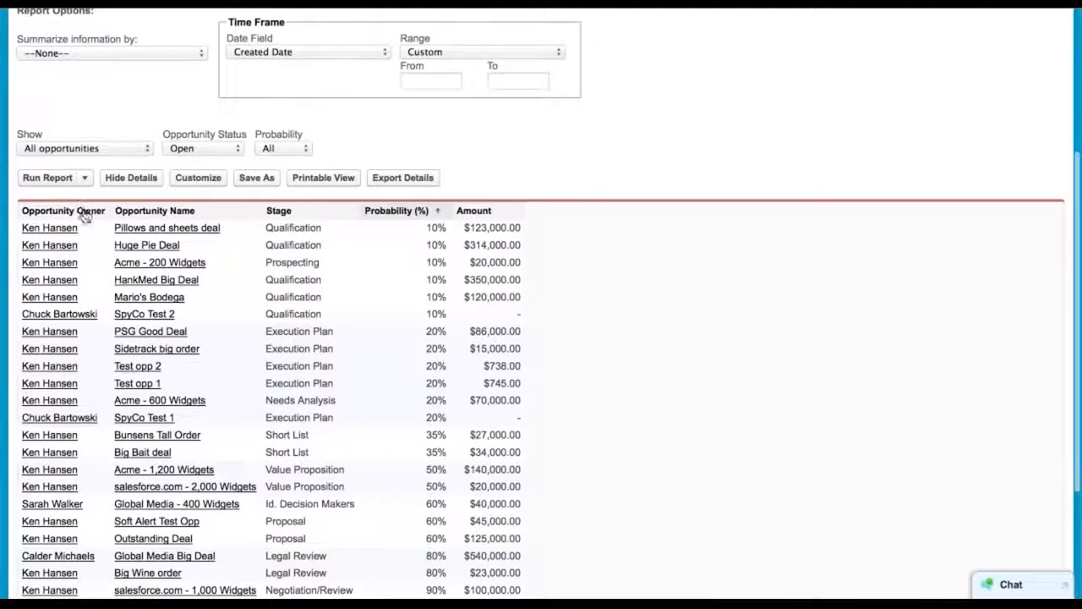
pyautogui.scroll(4, 679, 313)
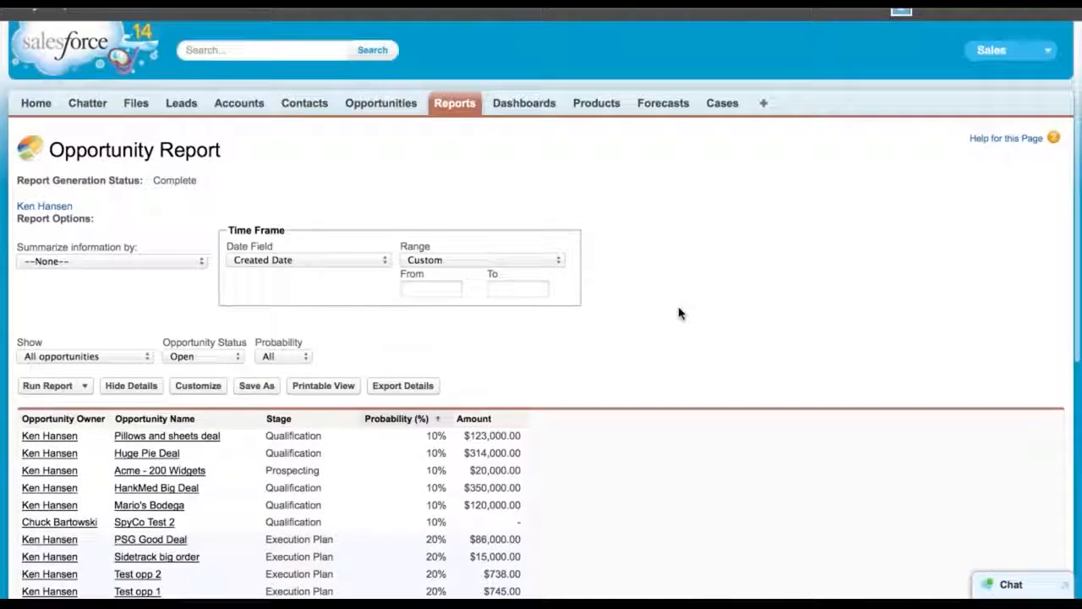
pyautogui.scroll(-3, 679, 313)
pyautogui.scroll(-2, 679, 314)
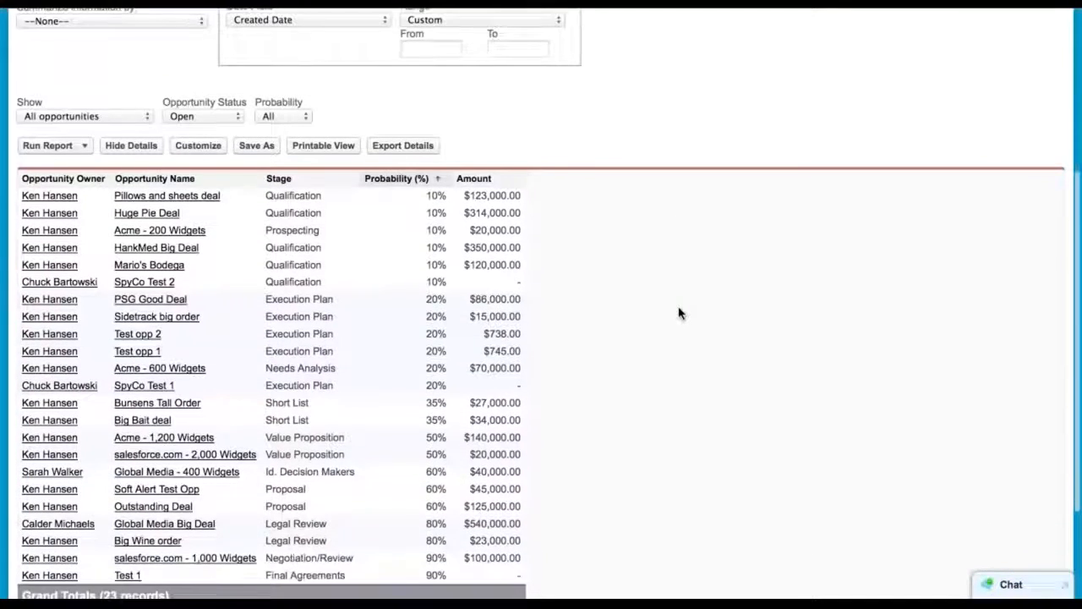
pyautogui.scroll(-2, 679, 313)
pyautogui.scroll(3, 679, 314)
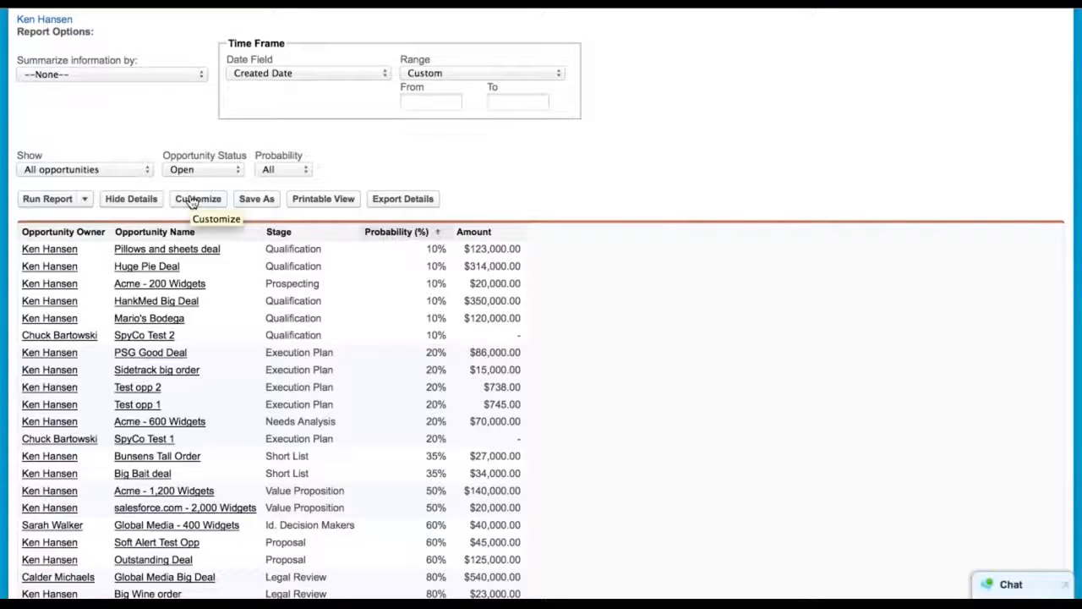
# Return to customizing the report and switch it from Tabular to Summary Format
pyautogui.click(193, 200)
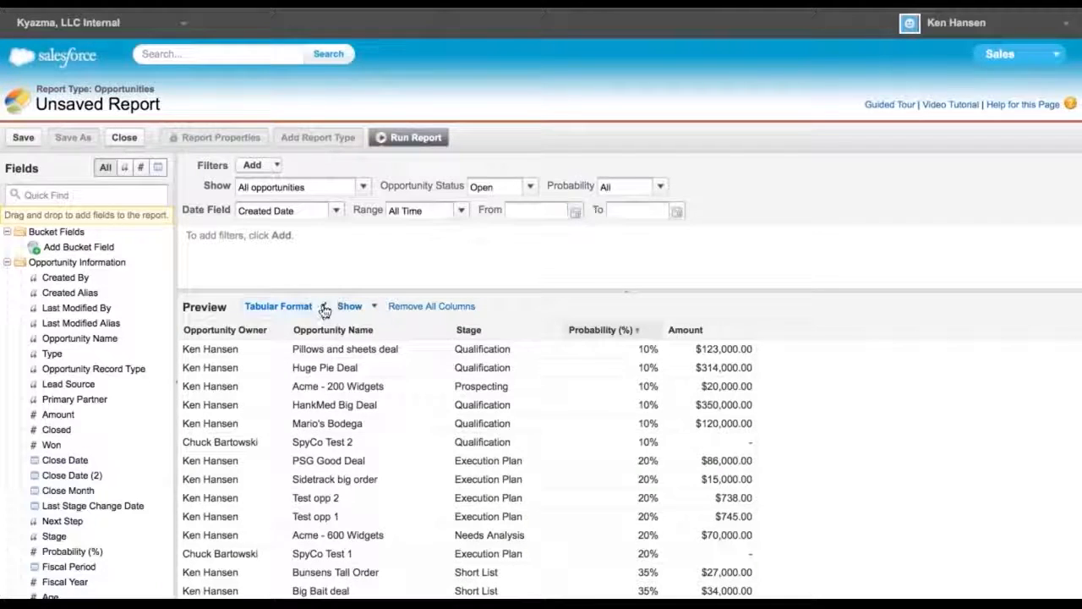
pyautogui.click(324, 309)
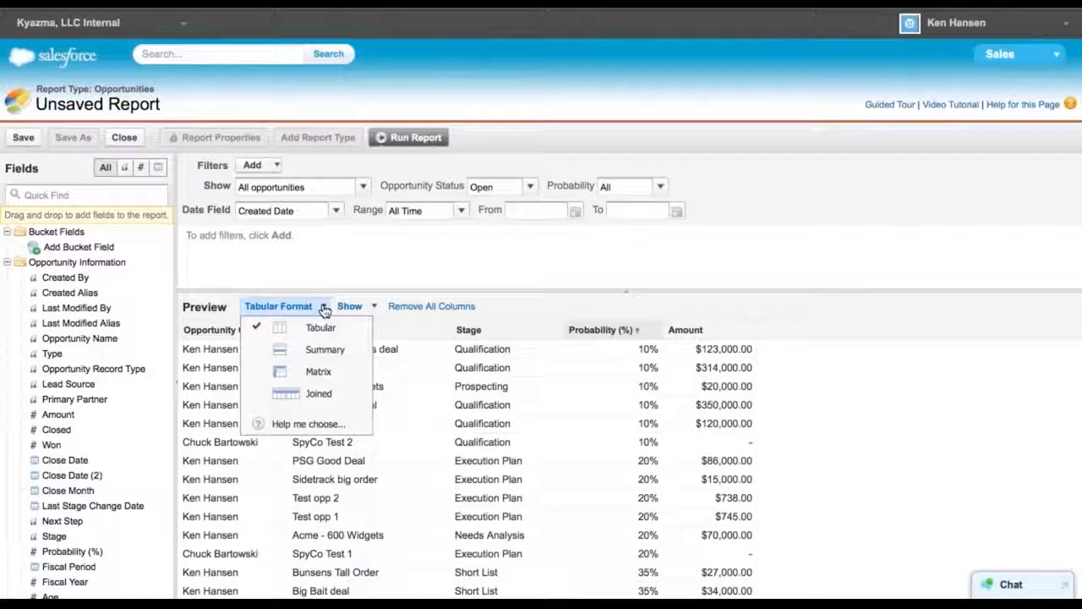
pyautogui.click(303, 349)
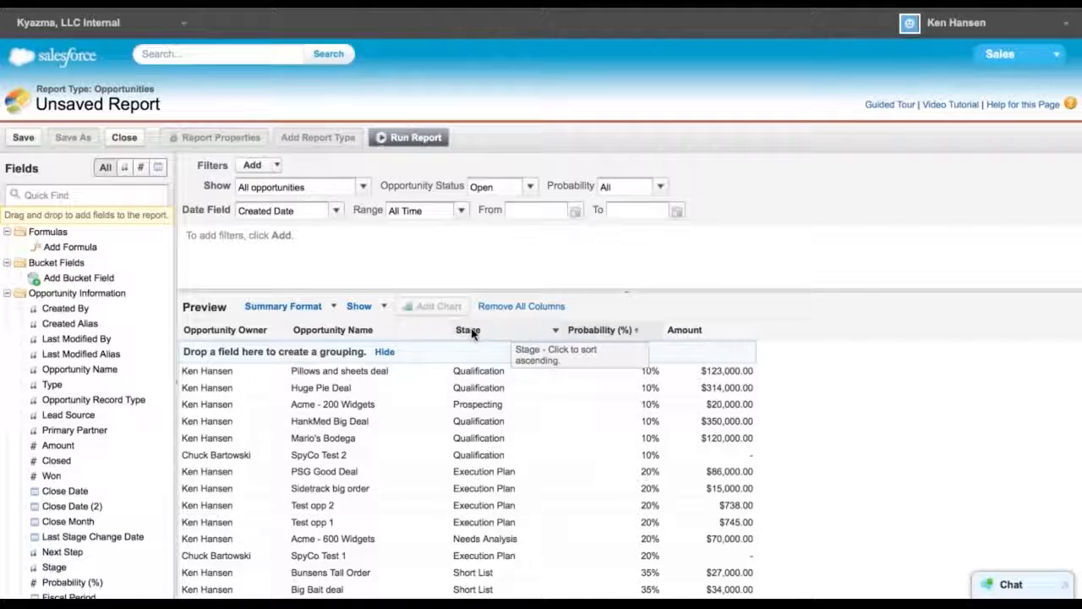
# Group the report by Stage and scroll through the grouped preview
pyautogui.moveTo(466, 339); pyautogui.dragTo(445, 355)
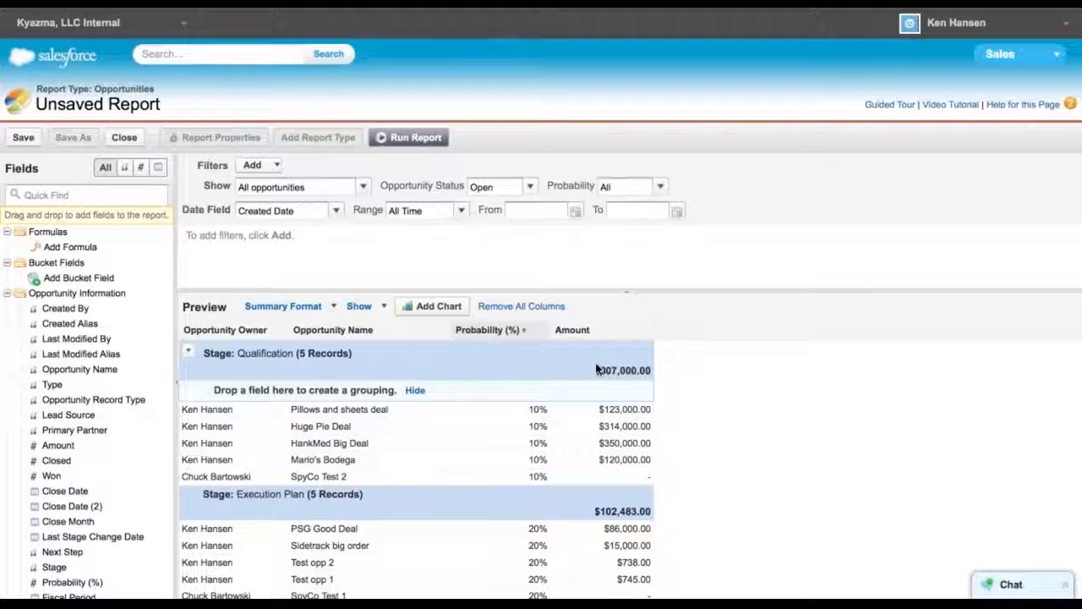
pyautogui.scroll(-3, 598, 491)
pyautogui.scroll(-5, 598, 491)
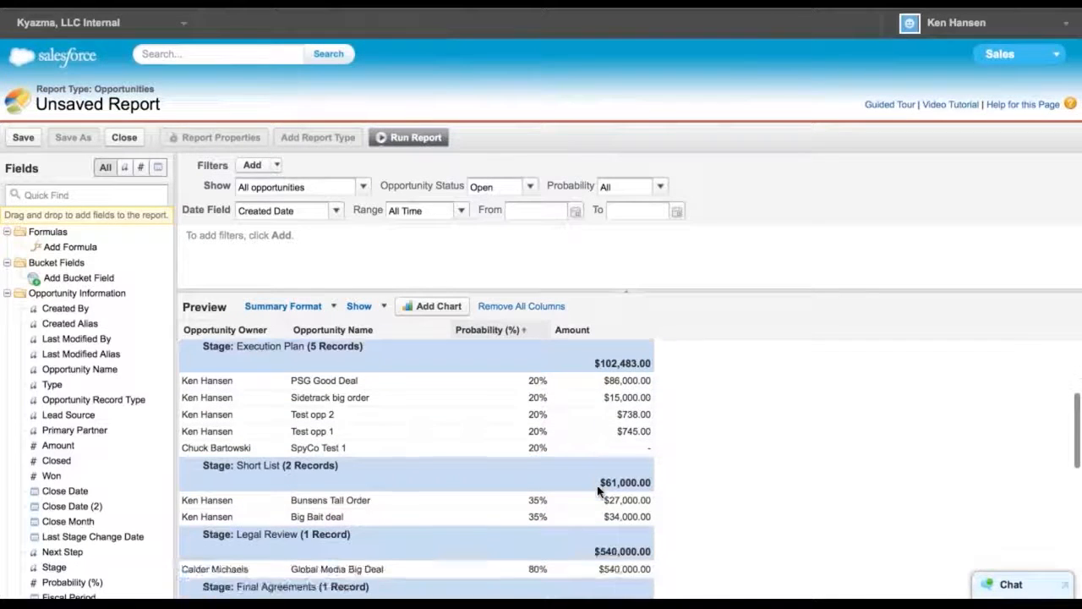
pyautogui.scroll(-4, 598, 491)
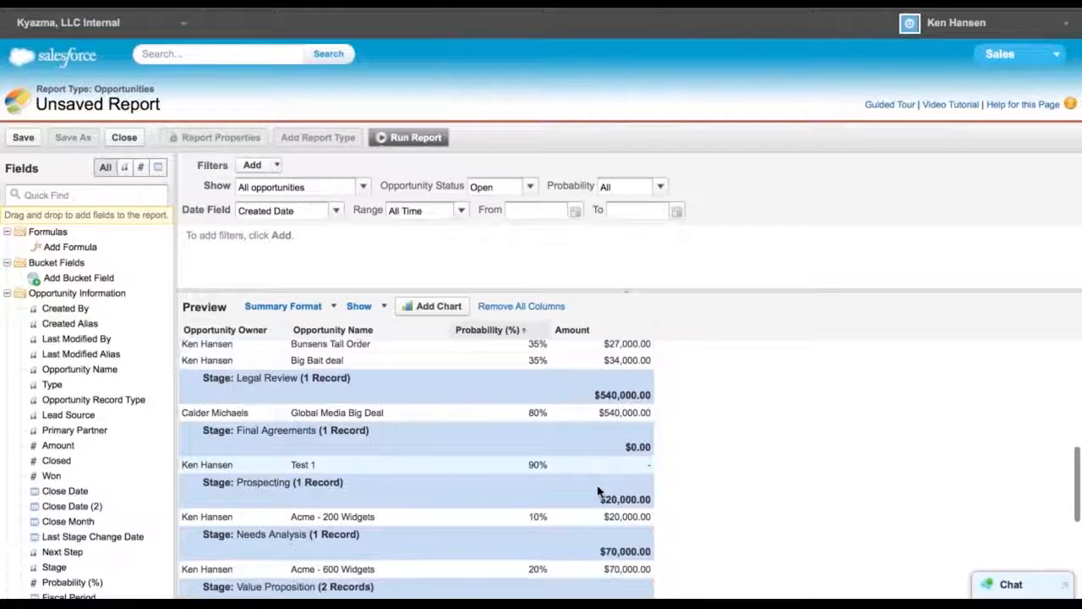
pyautogui.scroll(-2, 597, 491)
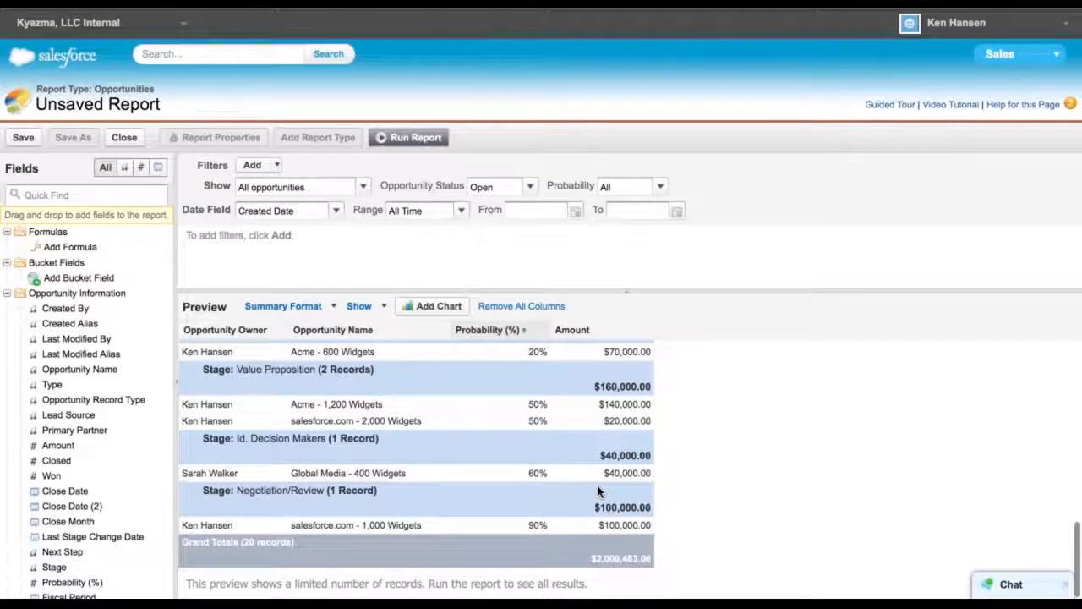
pyautogui.scroll(15, 598, 491)
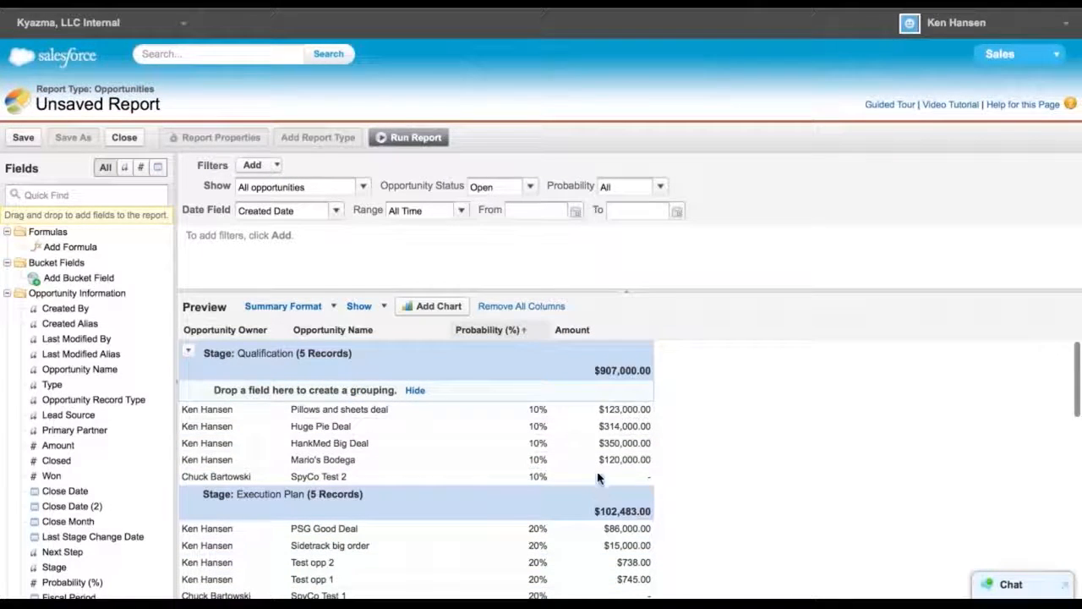
# Run the report and scroll through the stage-grouped results
pyautogui.click(407, 139)
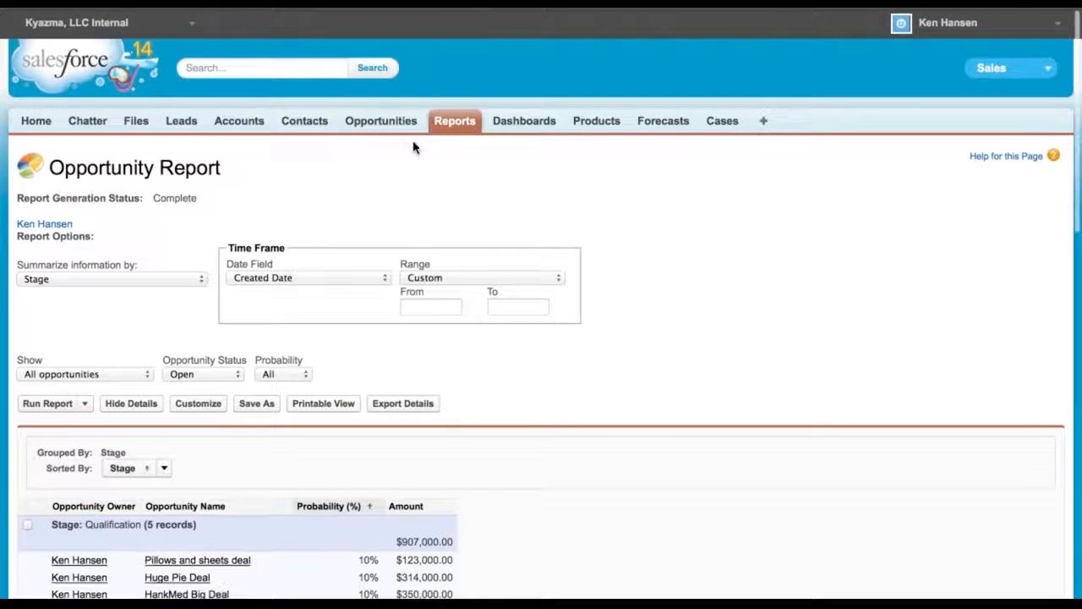
pyautogui.scroll(-5, 735, 399)
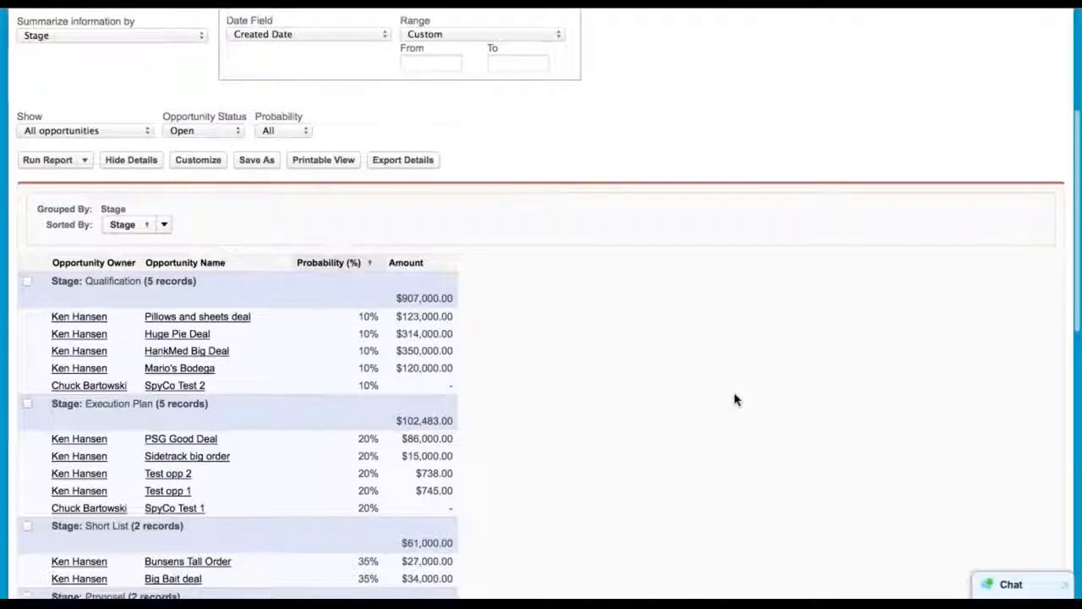
pyautogui.scroll(-3, 735, 399)
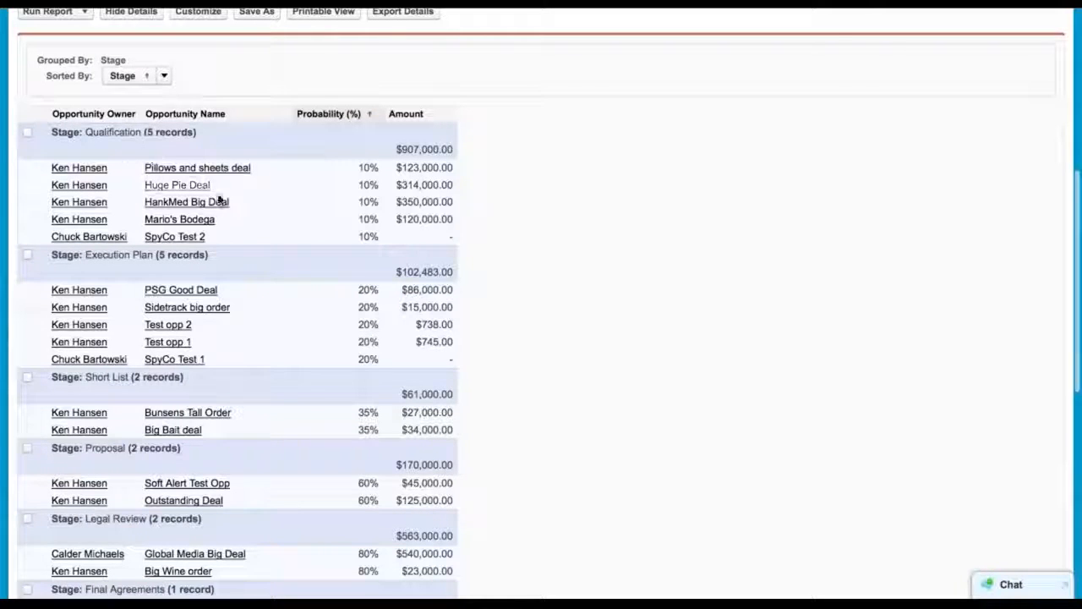
pyautogui.scroll(-1, 533, 238)
pyautogui.scroll(-9, 532, 239)
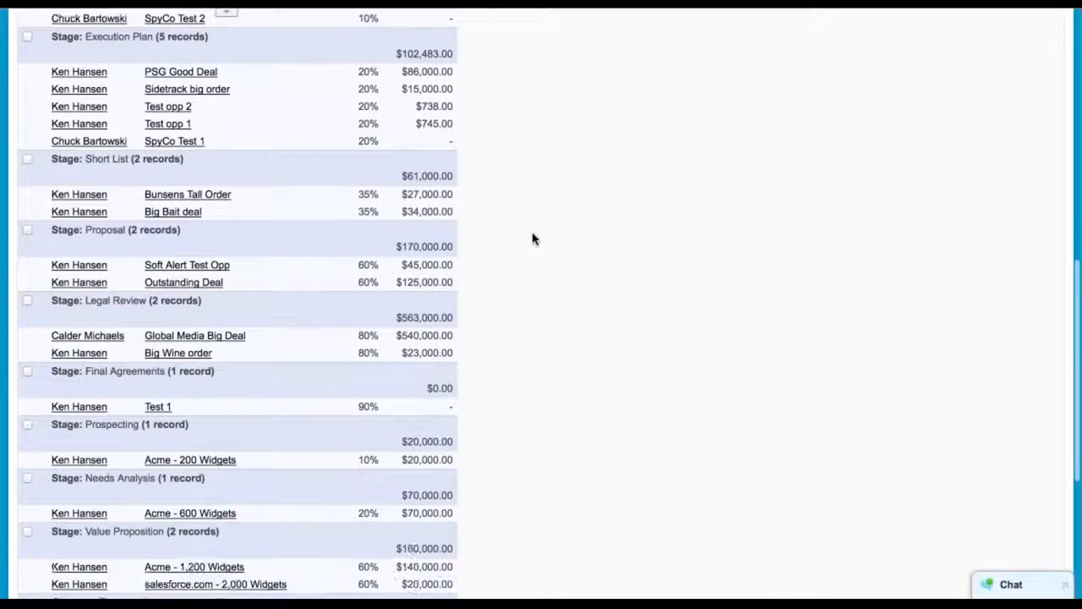
pyautogui.scroll(18, 533, 239)
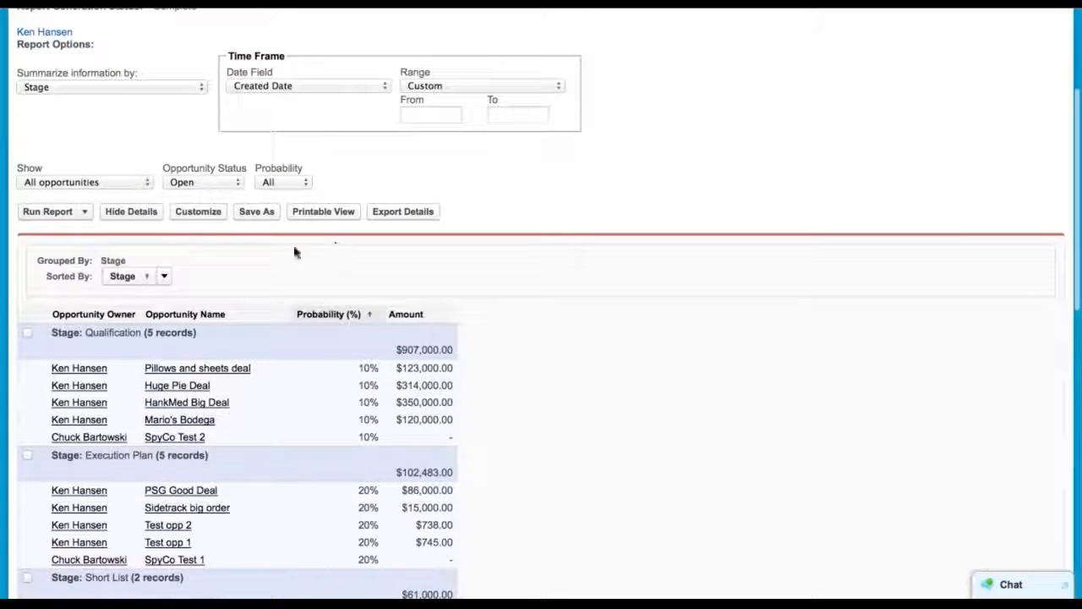
# Return to customizing the report and add a funnel chart
pyautogui.click(189, 213)
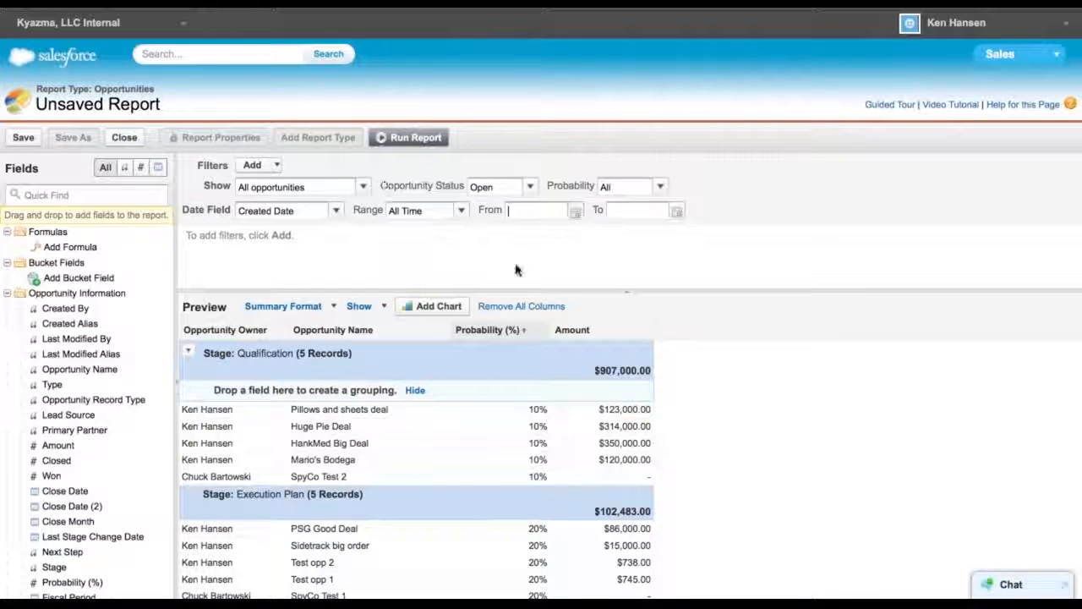
pyautogui.scroll(-2, 723, 402)
pyautogui.scroll(2, 722, 402)
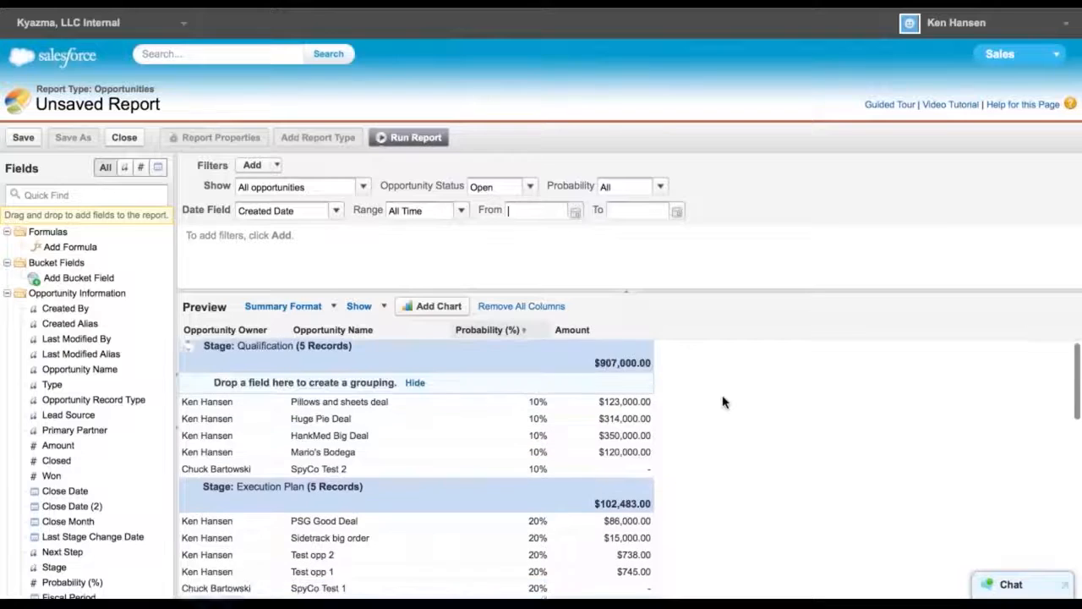
pyautogui.click(429, 307)
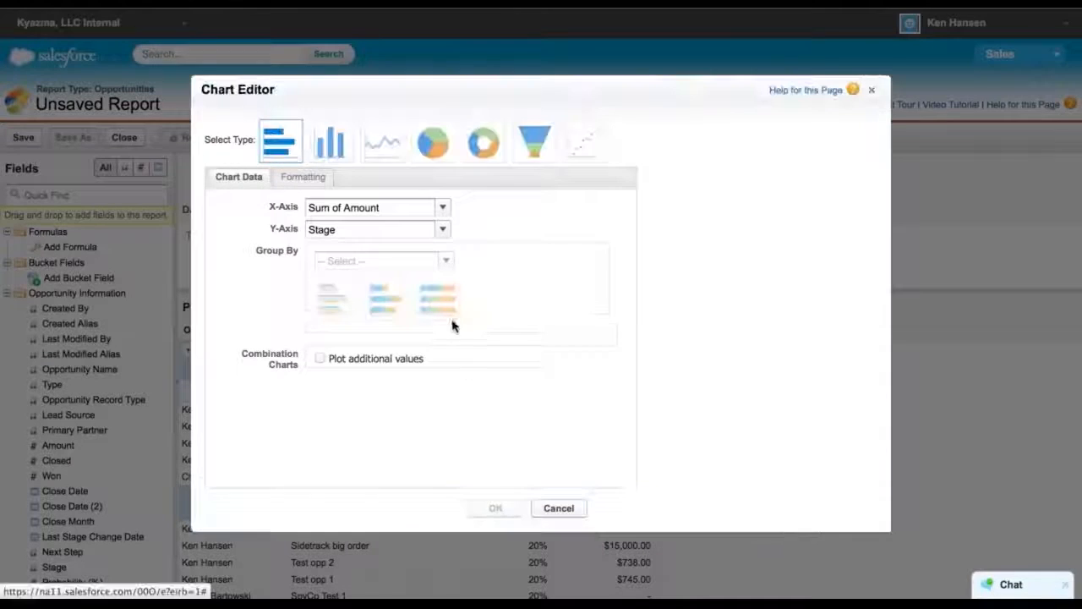
pyautogui.click(532, 145)
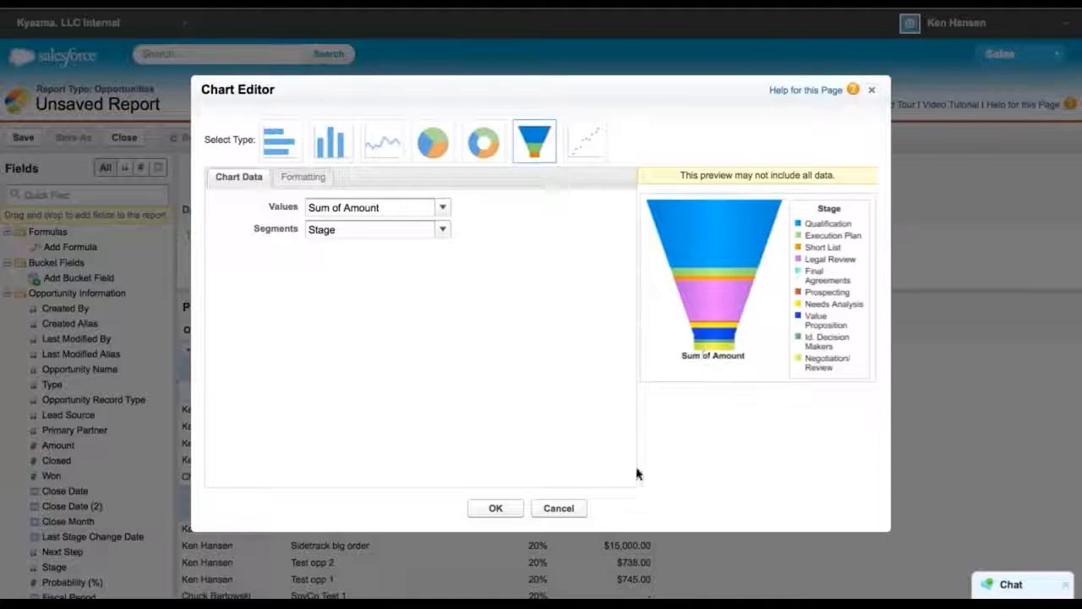
# Format the funnel chart to show labels, enable hover, and sit below the report, and confirm
pyautogui.click(301, 180)
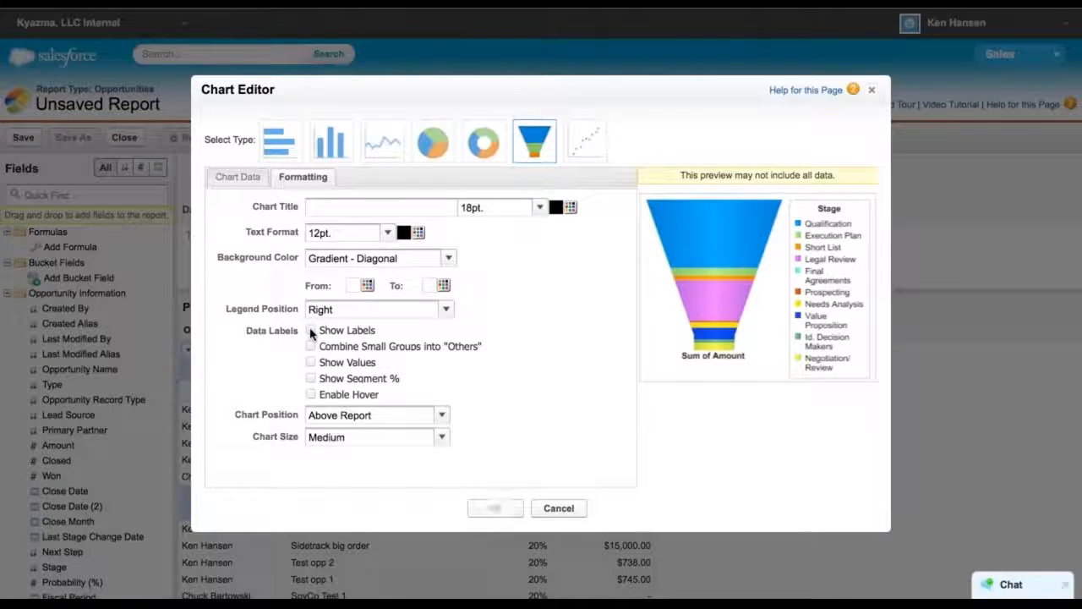
pyautogui.click(311, 331)
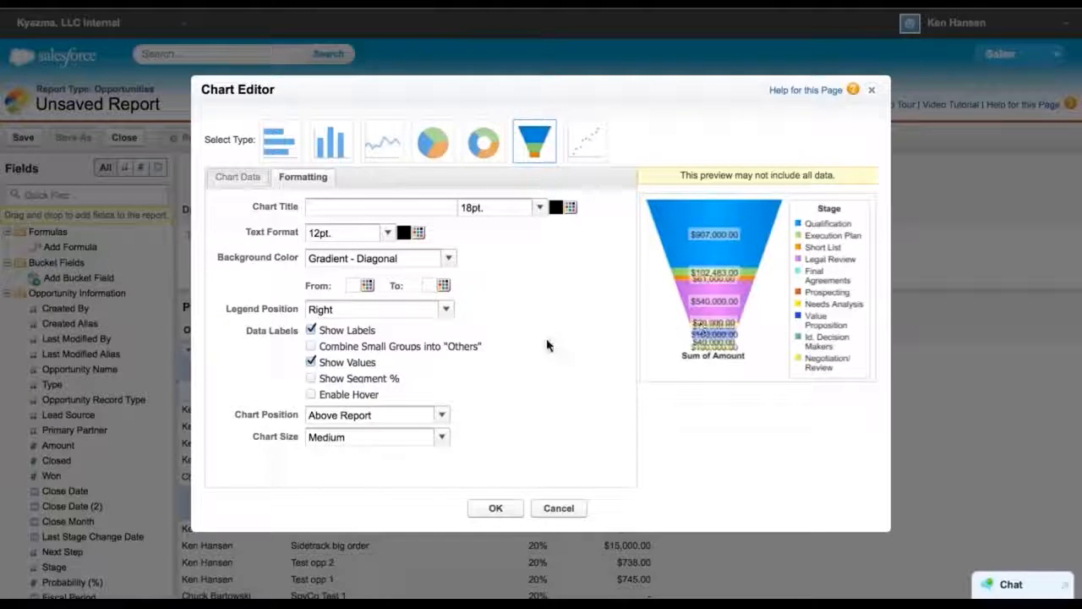
pyautogui.click(310, 364)
pyautogui.click(310, 379)
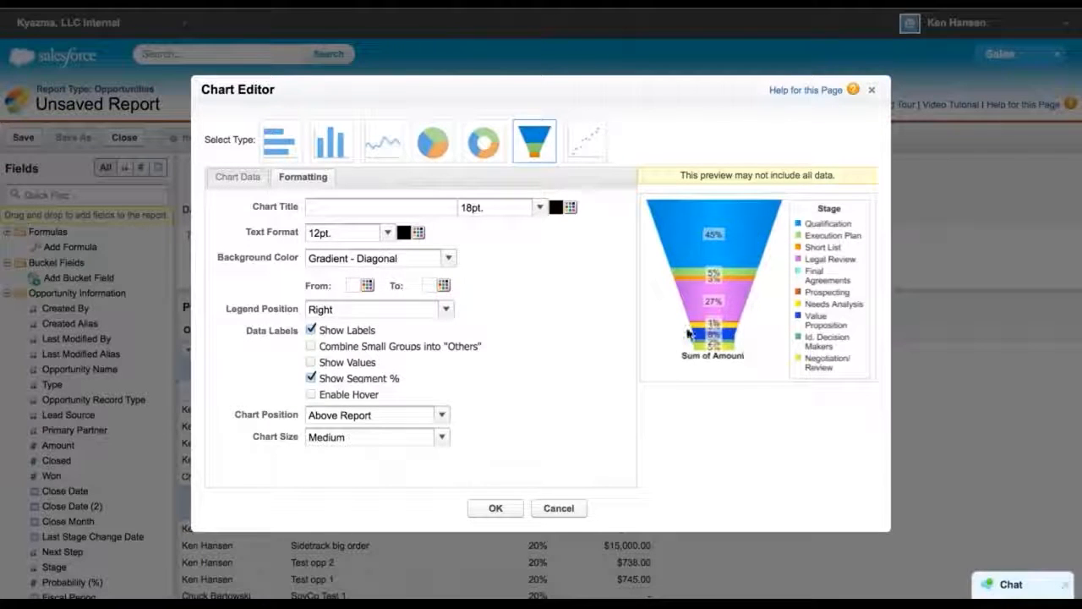
pyautogui.click(311, 395)
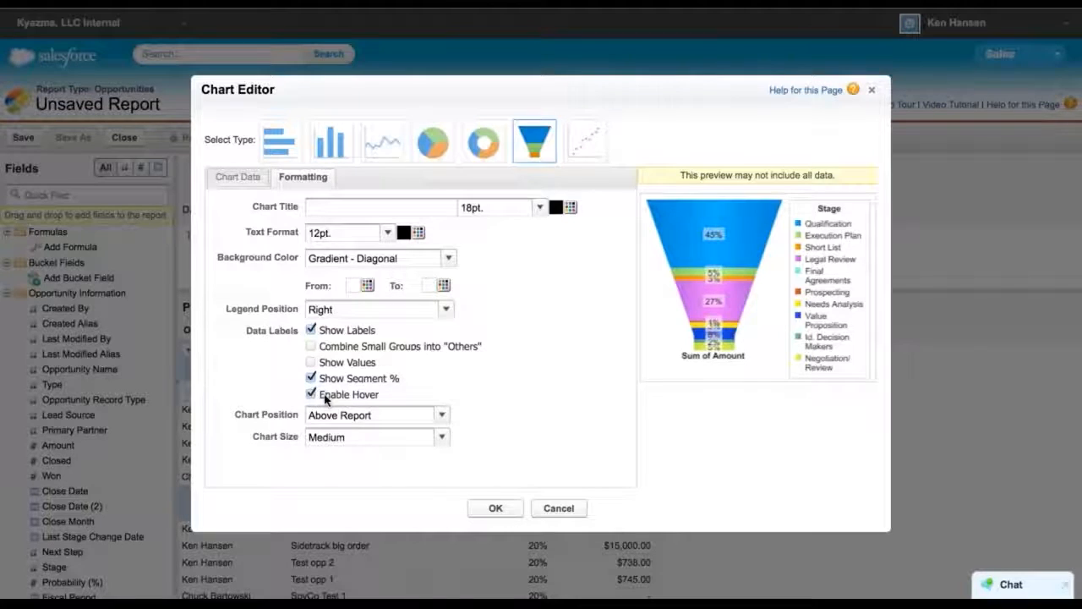
pyautogui.click(312, 379)
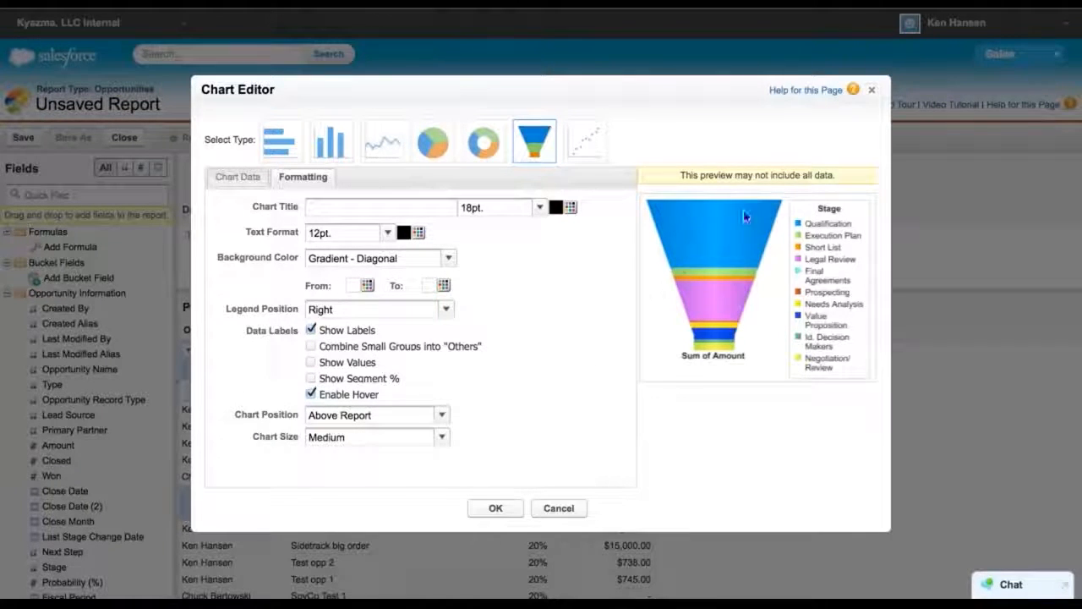
pyautogui.click(442, 416)
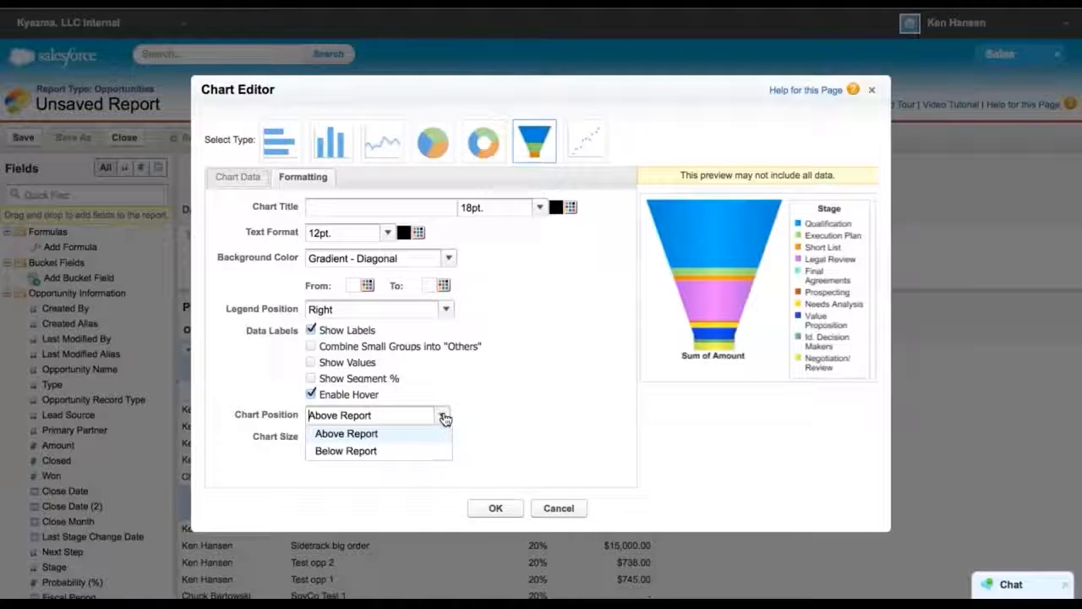
pyautogui.click(367, 450)
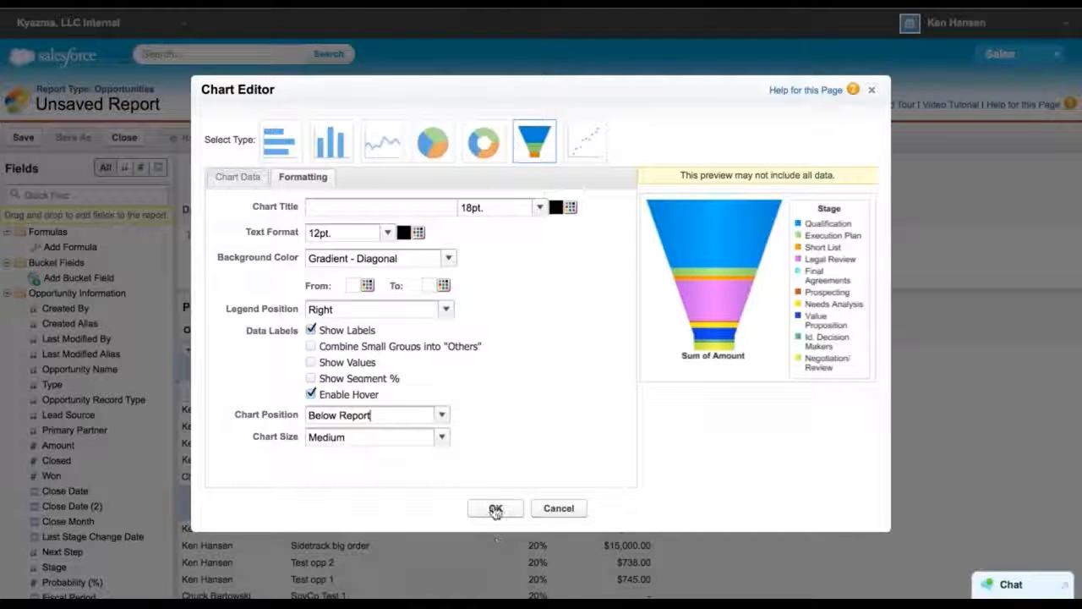
pyautogui.click(494, 508)
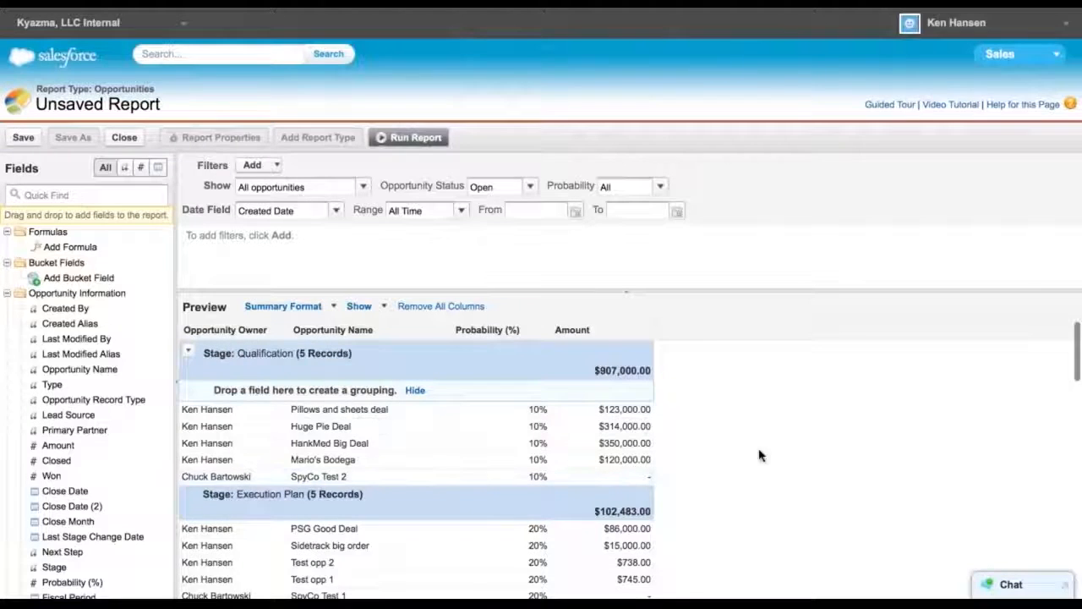
# Scroll to the funnel chart preview and hover over its segments to examine them
pyautogui.scroll(-8, 787, 462)
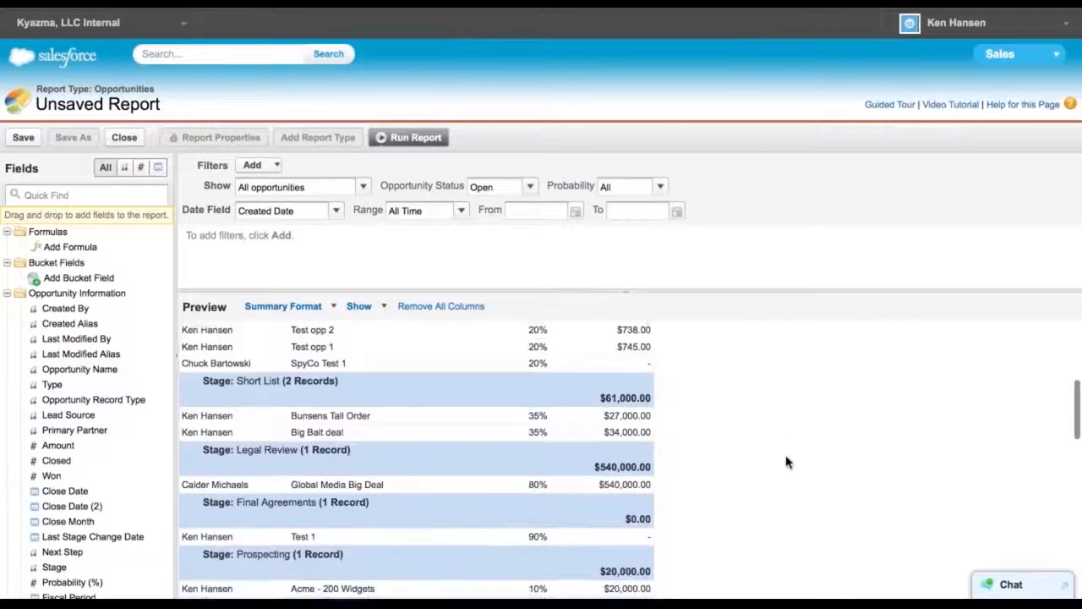
pyautogui.scroll(-10, 786, 462)
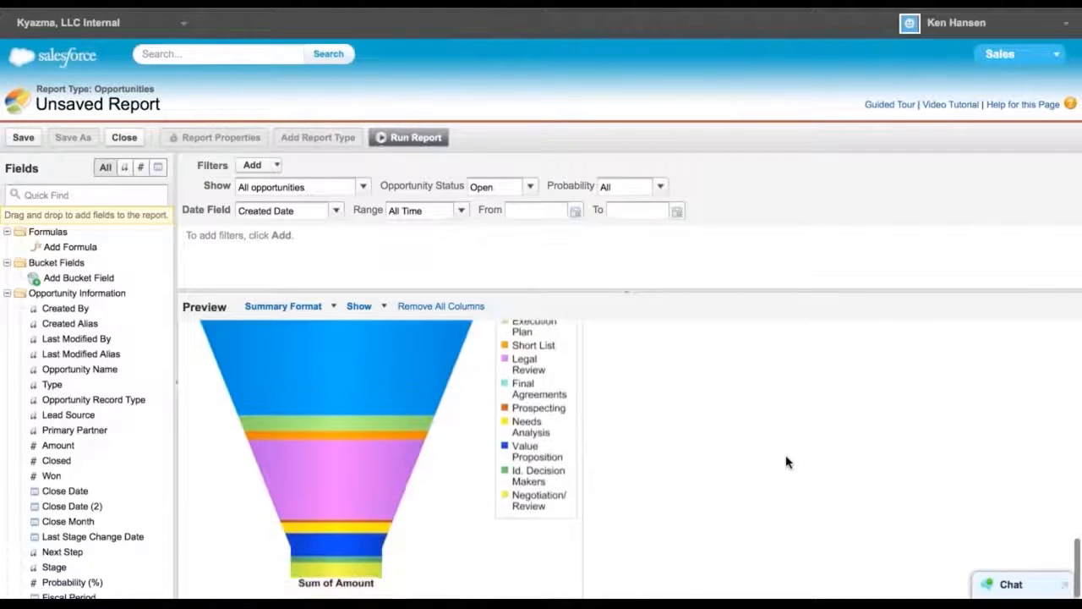
pyautogui.moveTo(320, 430)
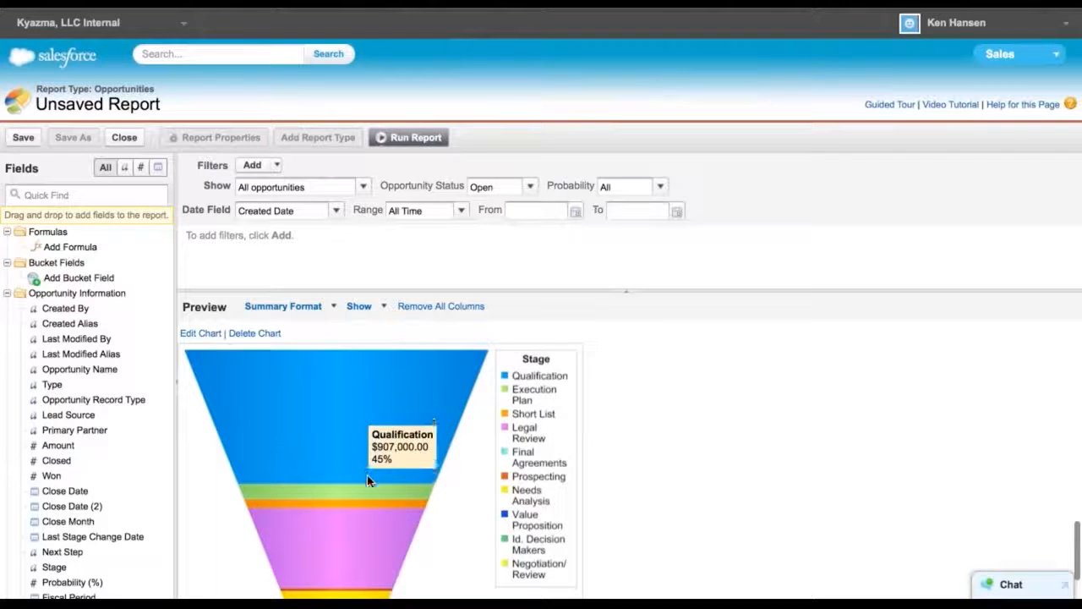
pyautogui.moveTo(367, 488)
pyautogui.moveTo(357, 442)
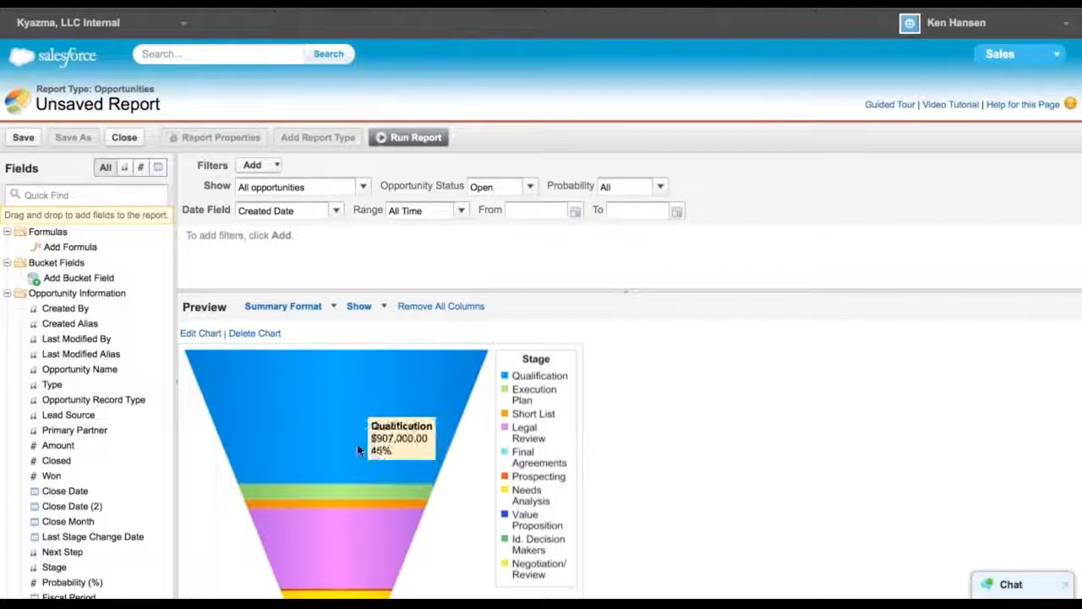
pyautogui.scroll(1, 648, 428)
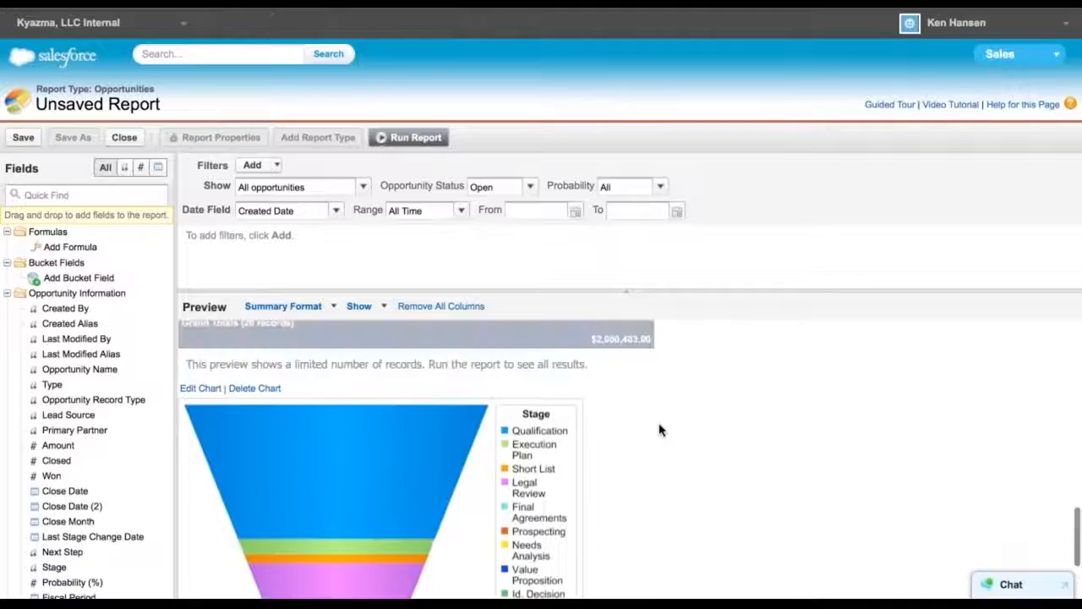
pyautogui.scroll(-5, 660, 428)
pyautogui.scroll(5, 659, 430)
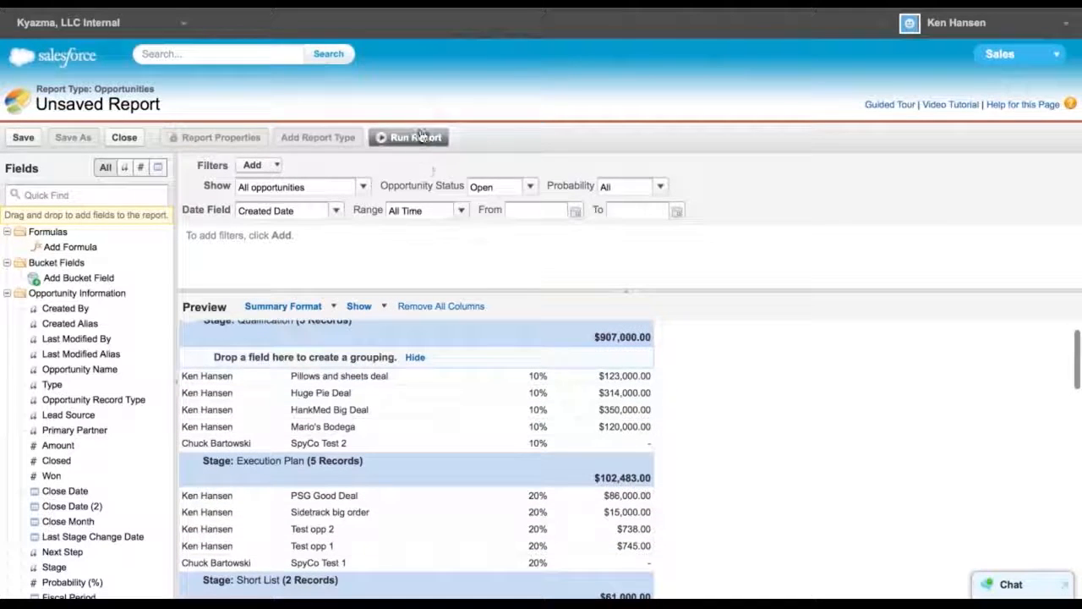
# Run the report, review the grouped results and funnel chart, and return to customizing it
pyautogui.click(414, 139)
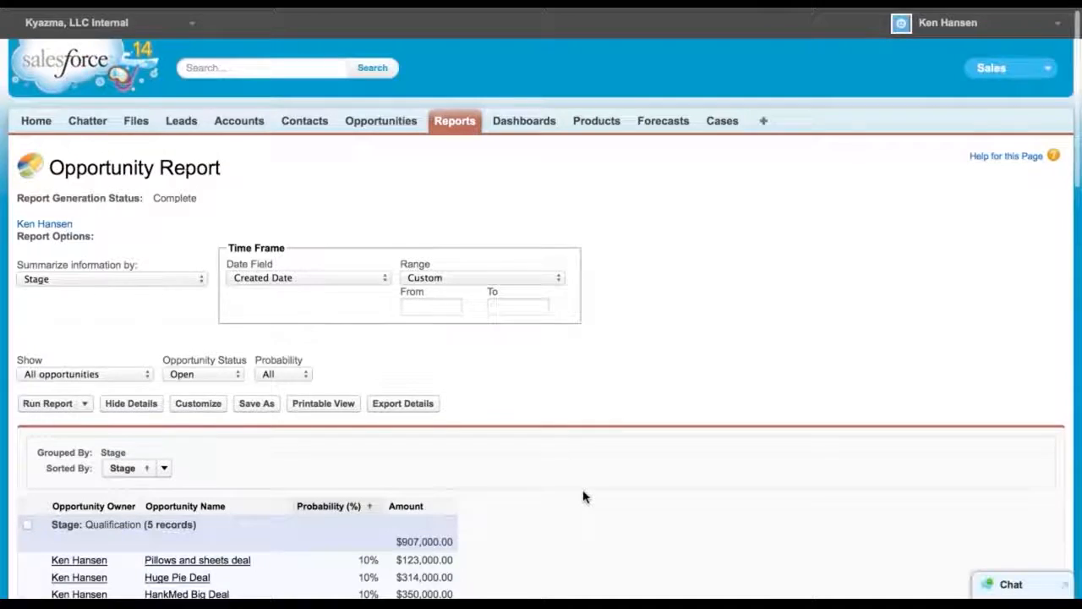
pyautogui.scroll(-5, 584, 497)
pyautogui.scroll(-10, 583, 498)
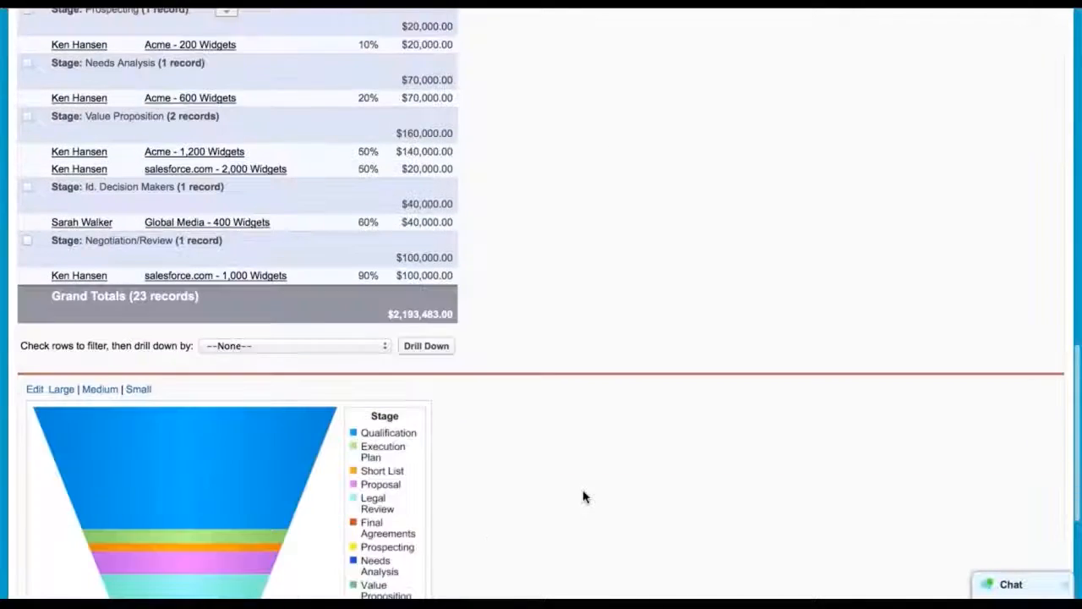
pyautogui.scroll(-3, 583, 497)
pyautogui.moveTo(224, 478)
pyautogui.moveTo(211, 285)
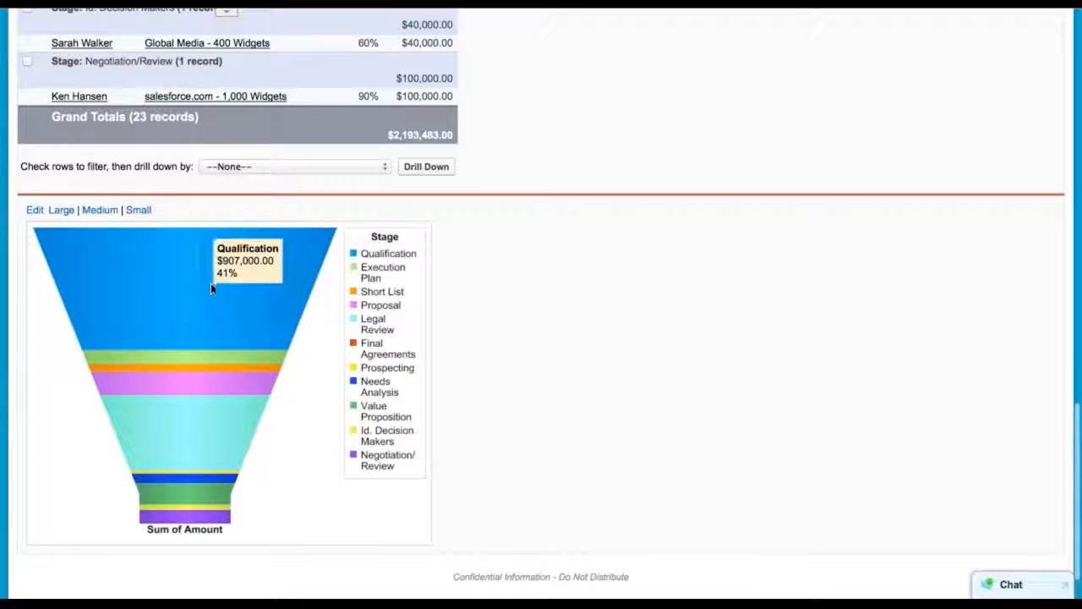
pyautogui.moveTo(182, 427)
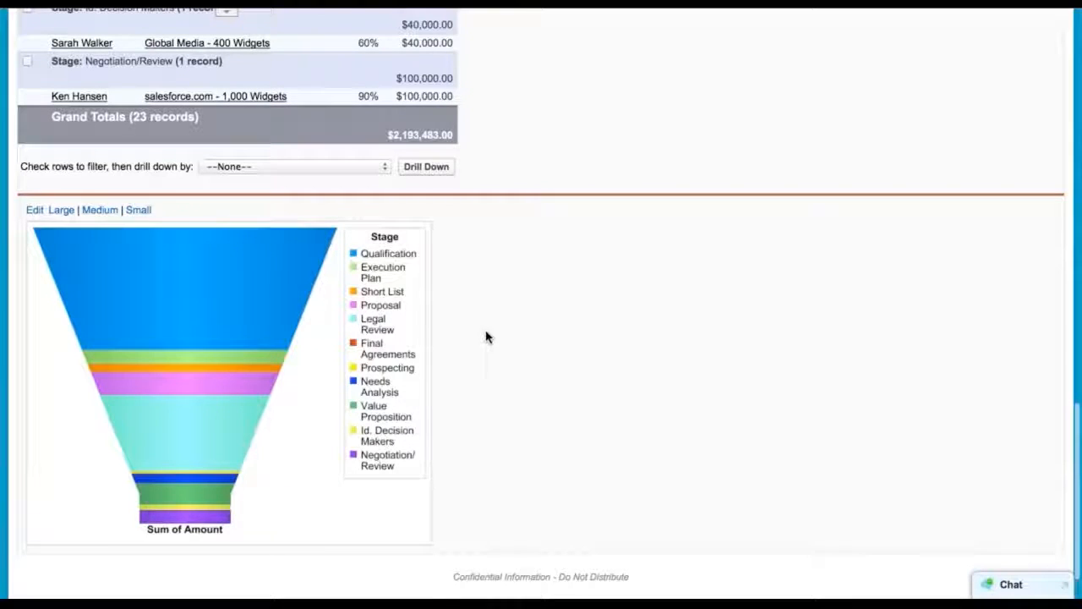
pyautogui.scroll(15, 486, 337)
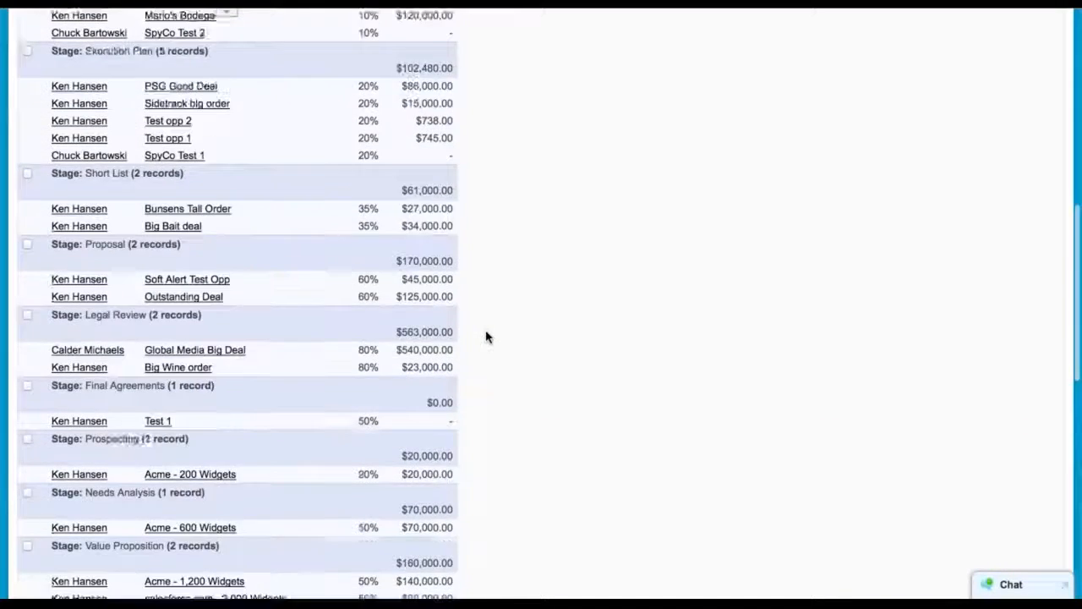
pyautogui.scroll(4, 486, 337)
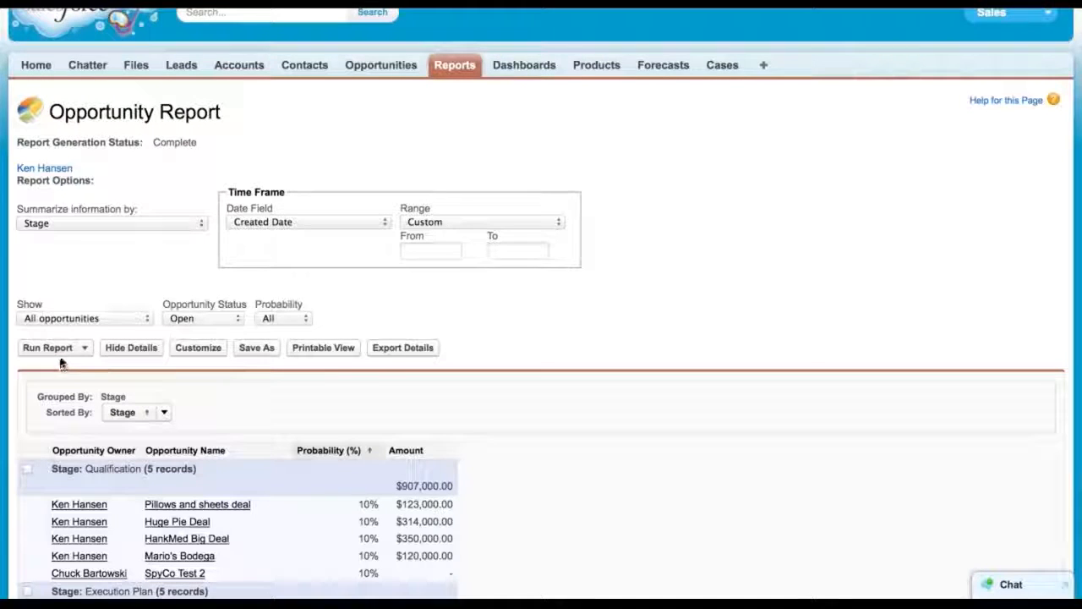
pyautogui.click(192, 355)
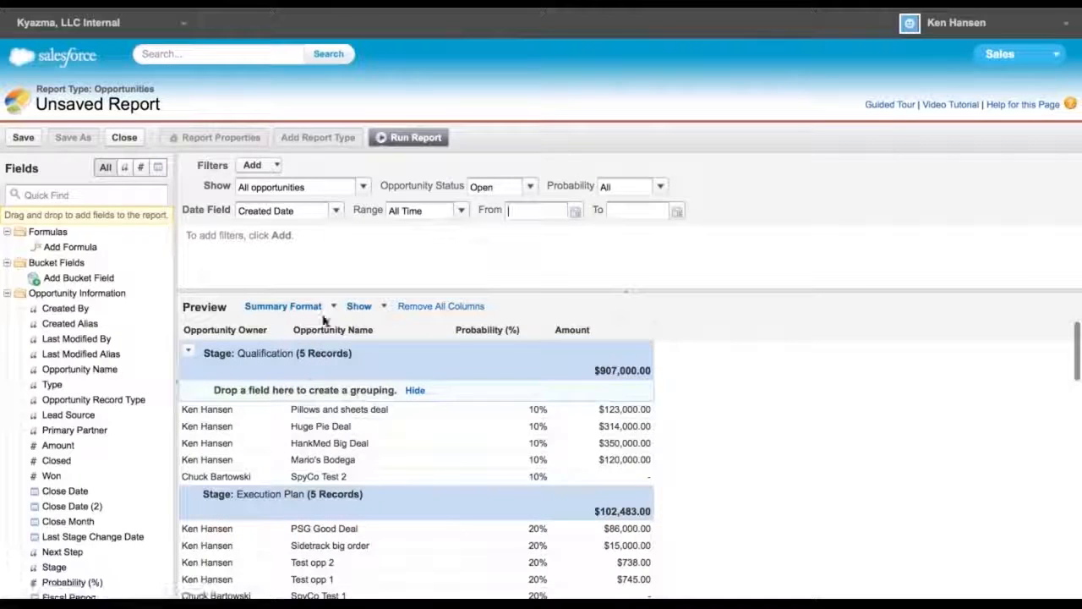
# Switch the report to Matrix format and group its rows by Probability (%)
pyautogui.click(333, 306)
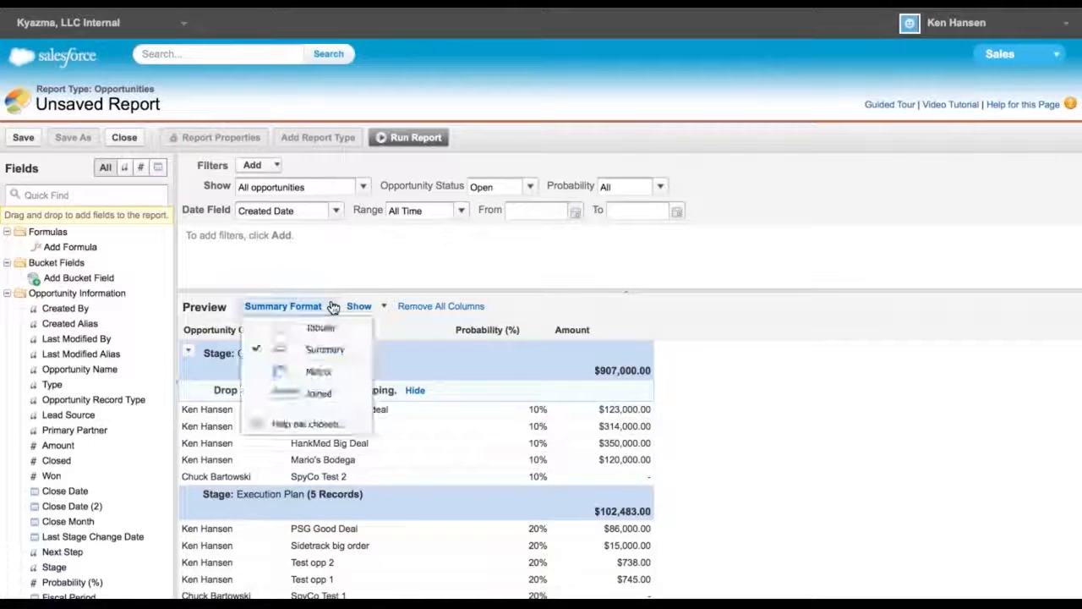
pyautogui.click(313, 374)
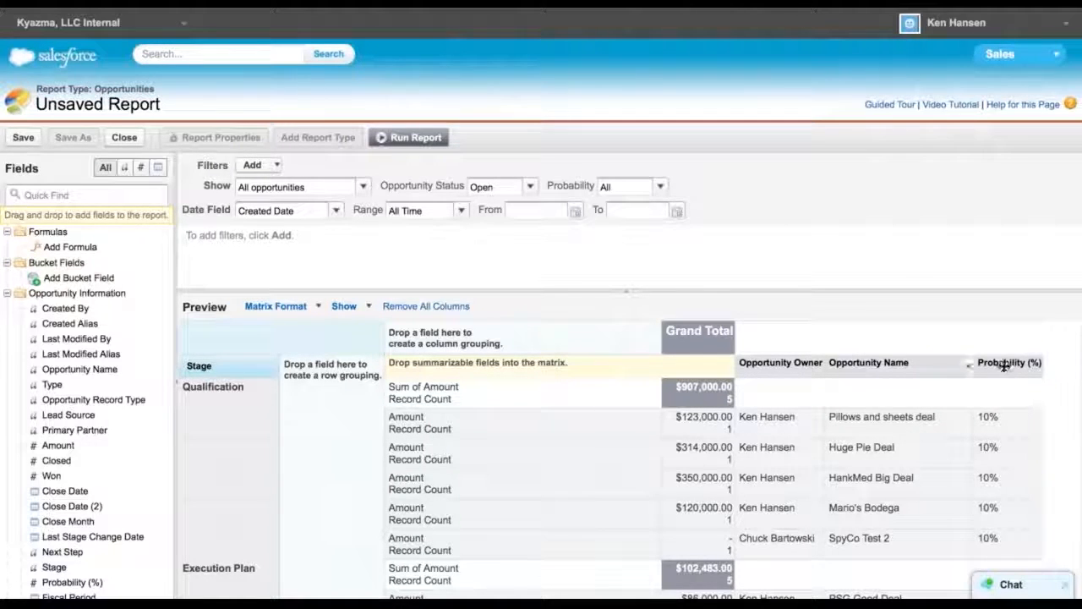
pyautogui.moveTo(1004, 365); pyautogui.dragTo(307, 369)
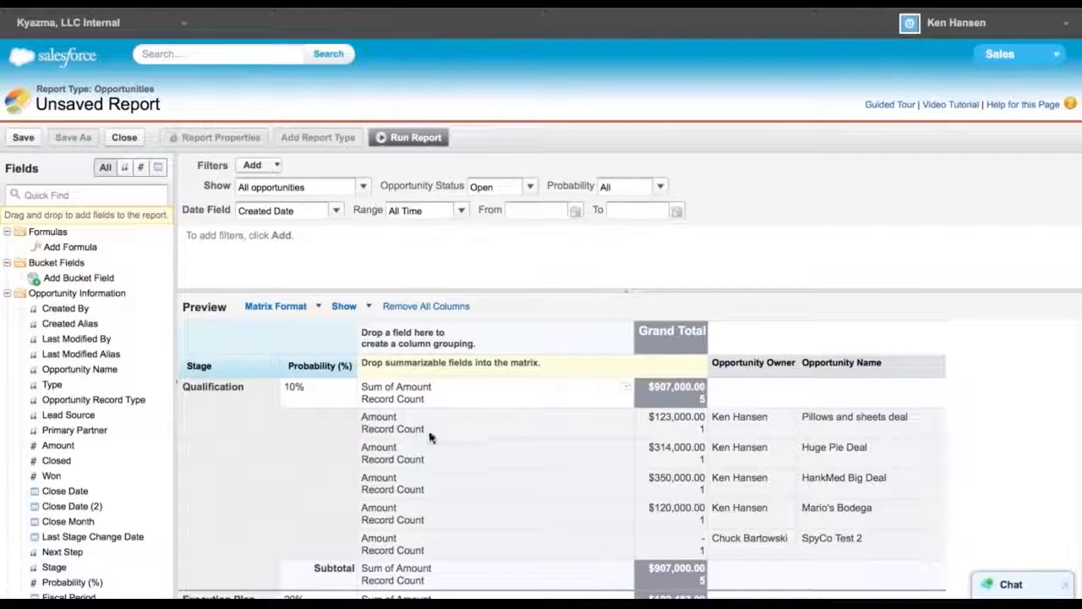
# Add Average, Max and Min summaries to the Amount field alongside Sum
pyautogui.click(628, 389)
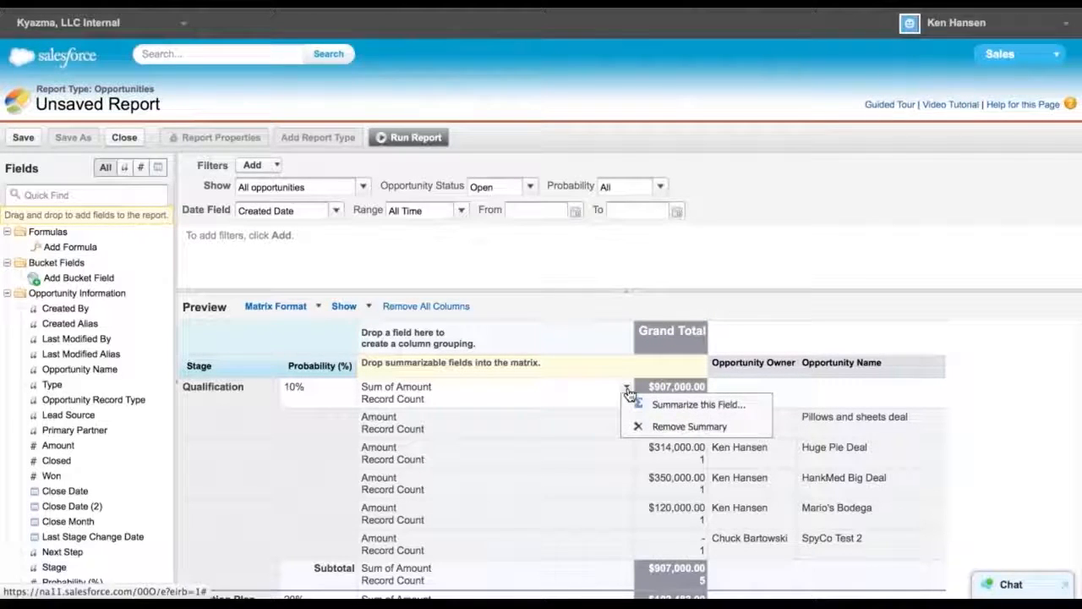
pyautogui.click(666, 406)
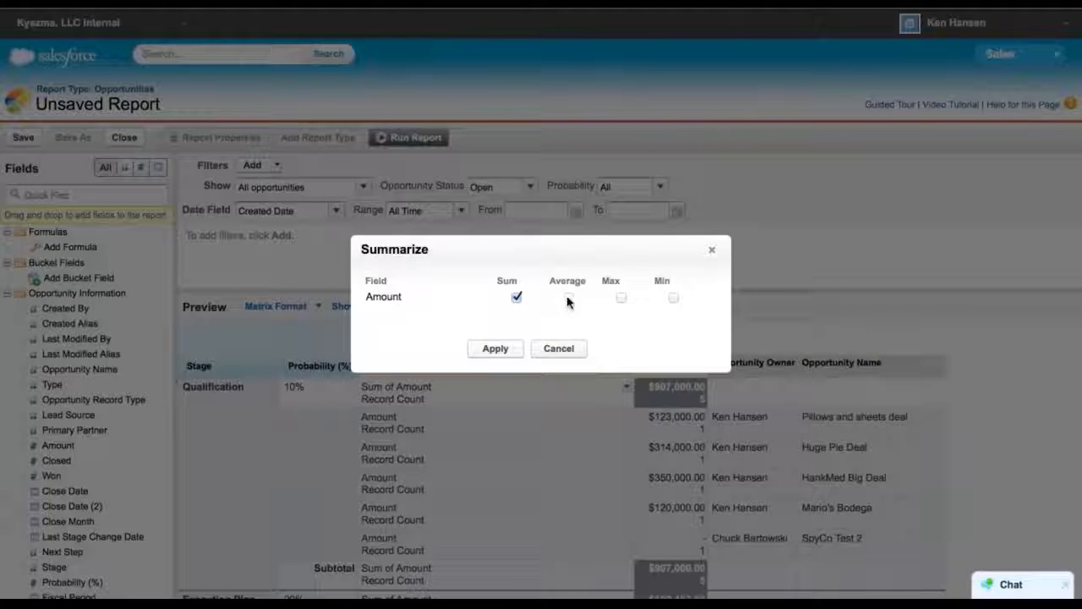
pyautogui.click(495, 348)
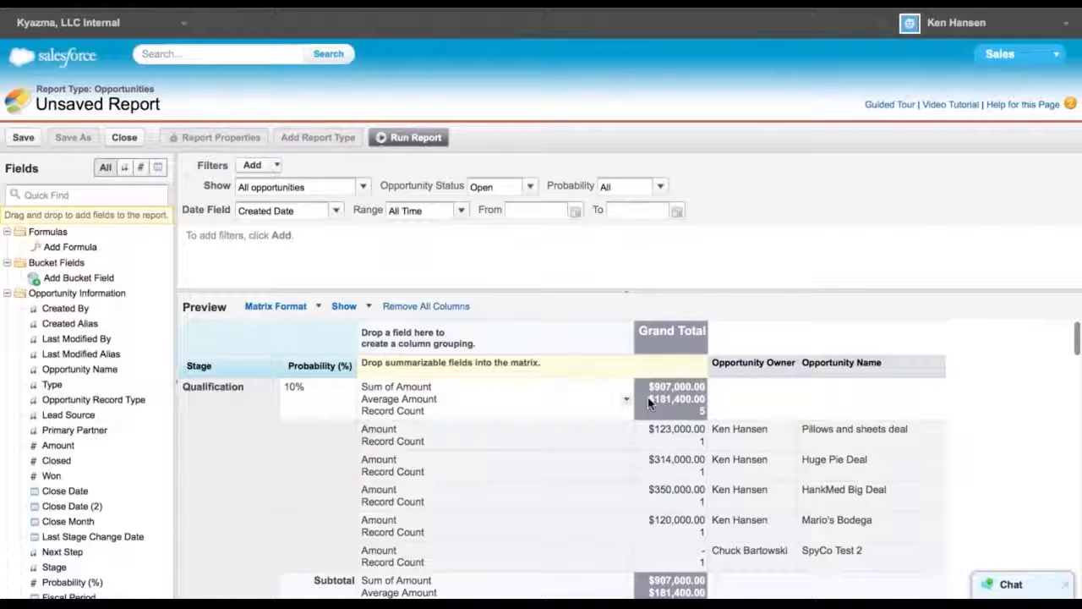
pyautogui.click(627, 400)
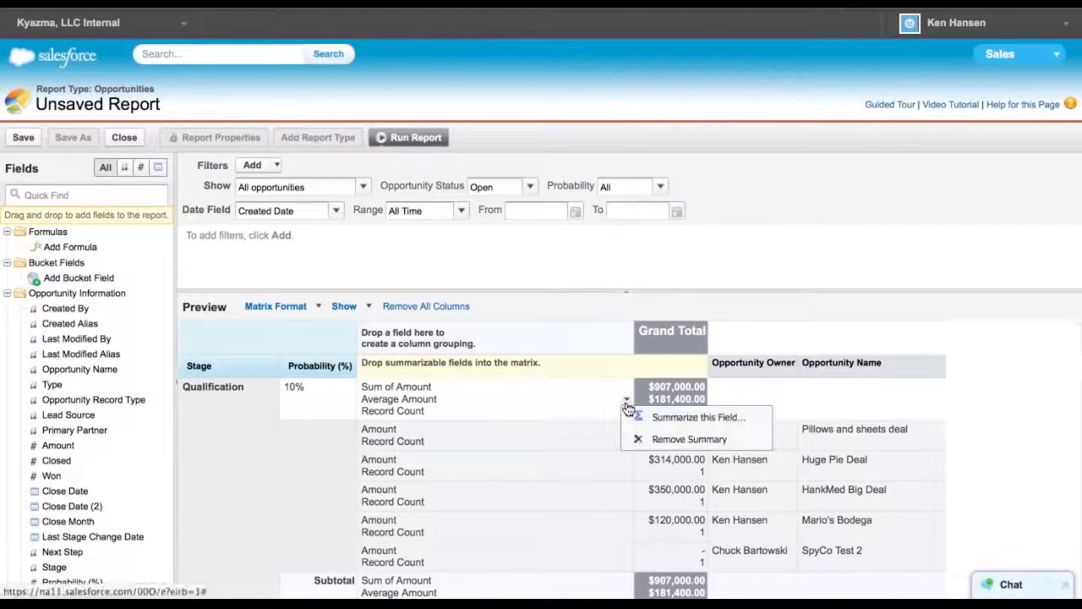
pyautogui.click(681, 418)
pyautogui.click(621, 299)
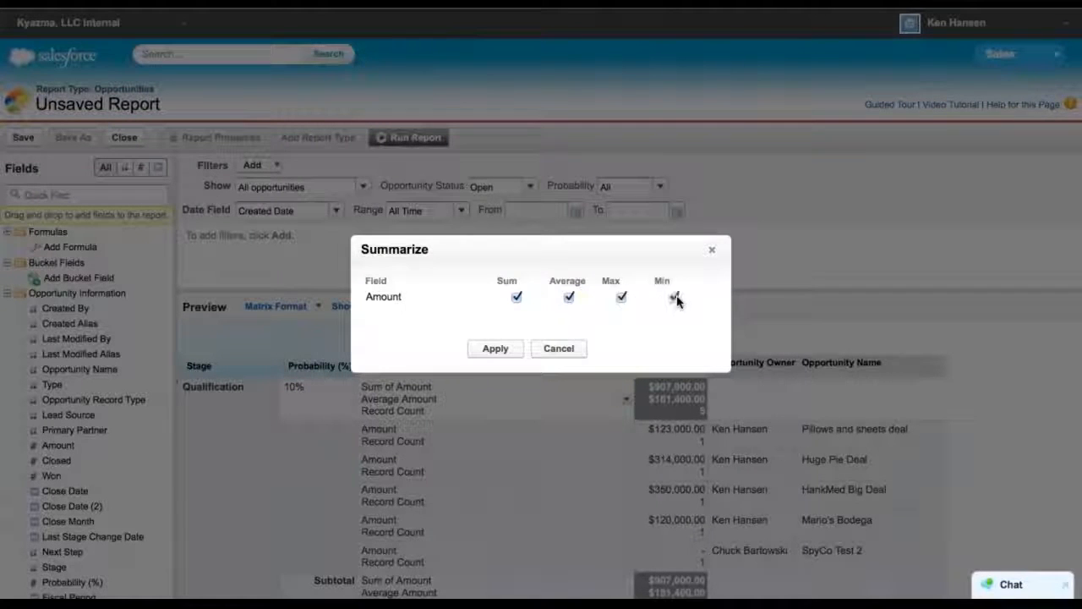
pyautogui.click(497, 349)
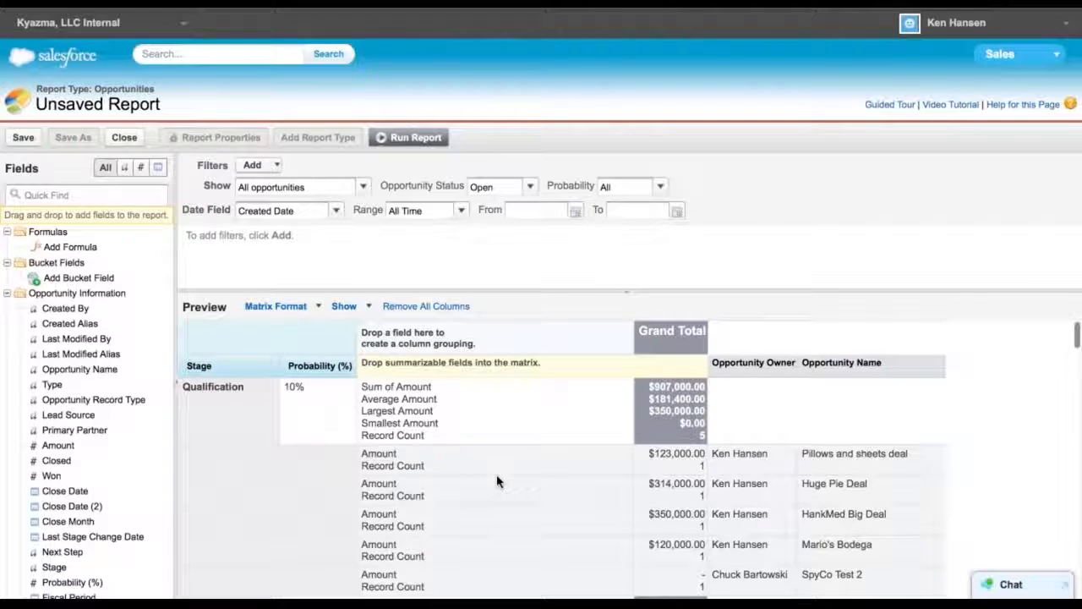
# Move Probability (%) back to the columns and group the matrix rows by Opportunity Owner instead
pyautogui.scroll(-1, 497, 481)
pyautogui.scroll(2, 442, 434)
pyautogui.moveTo(302, 359); pyautogui.dragTo(746, 364)
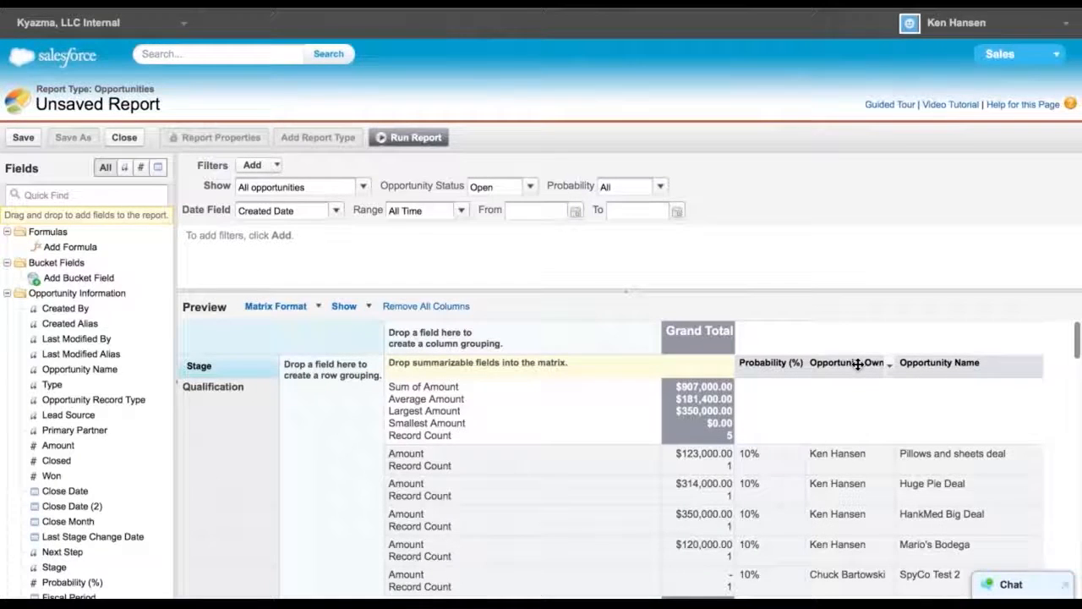
pyautogui.moveTo(858, 364); pyautogui.dragTo(331, 369)
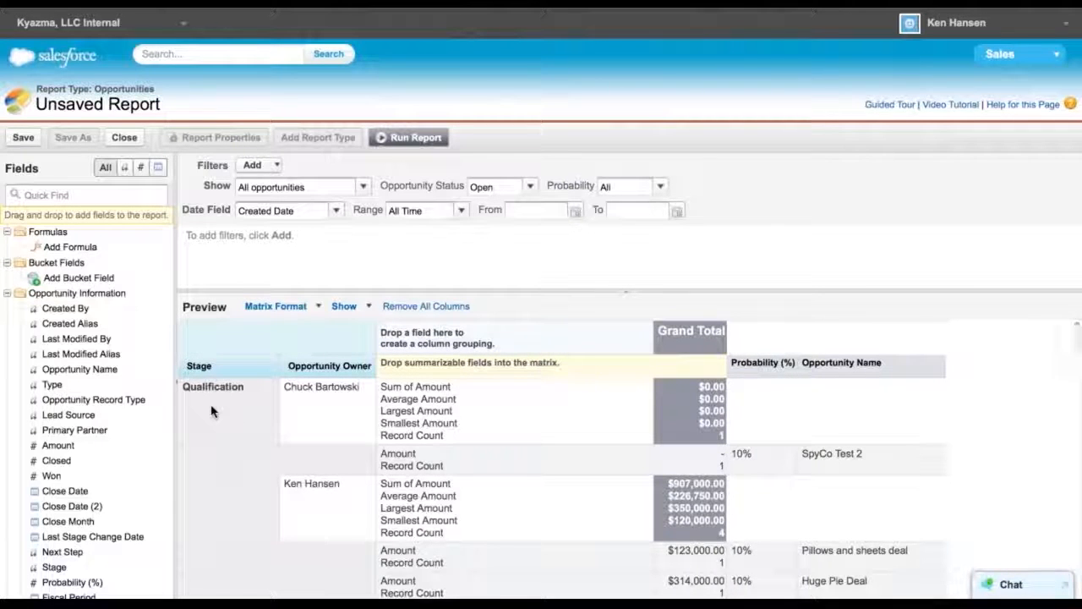
# Scroll through the matrix preview to examine the subtotals per stage and owner
pyautogui.scroll(-2, 211, 411)
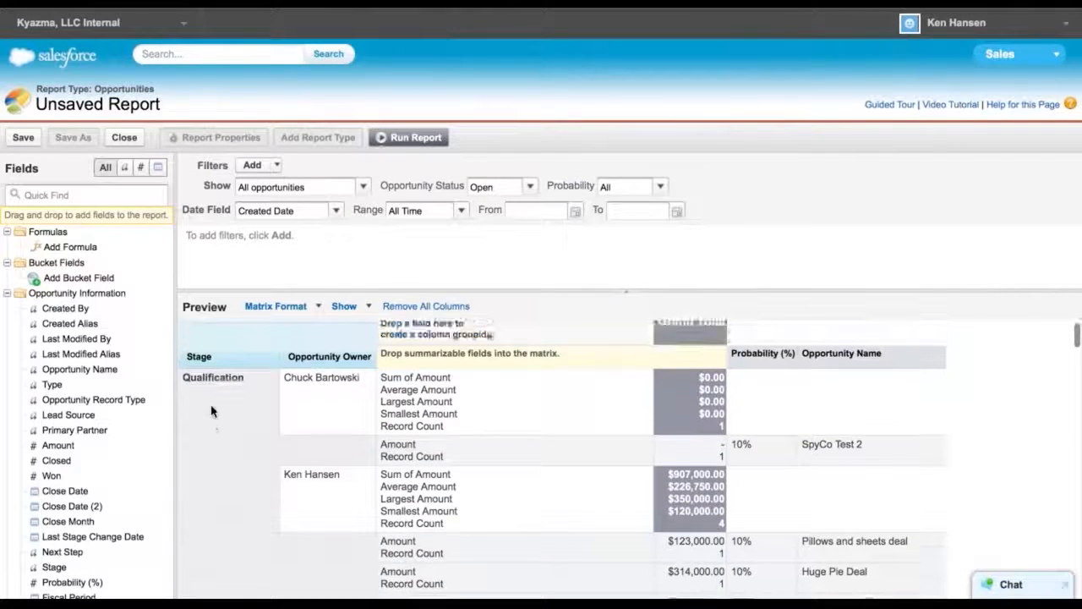
pyautogui.scroll(-5, 212, 411)
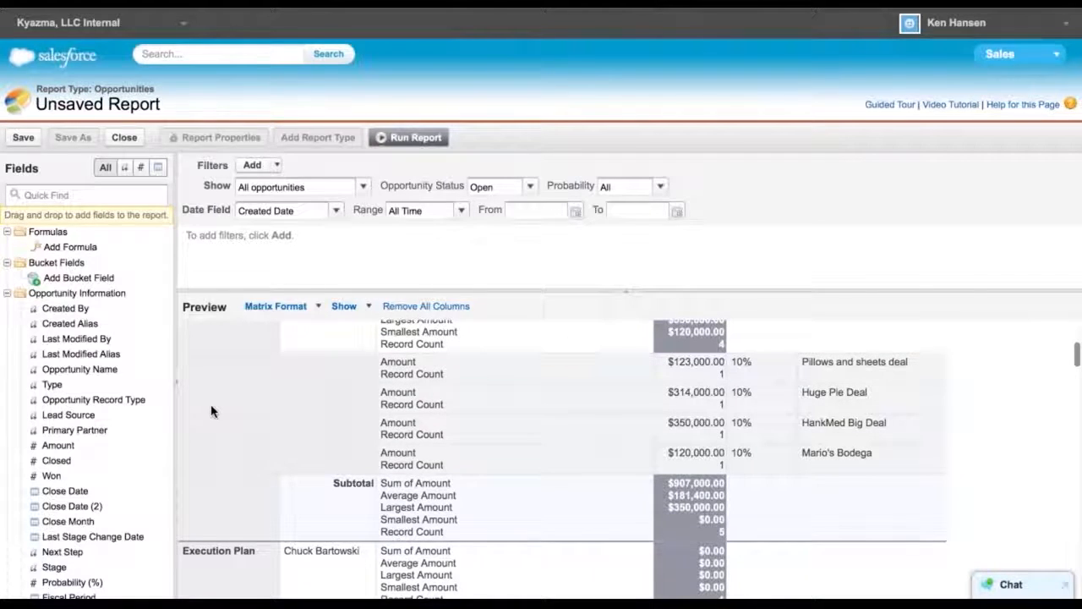
pyautogui.scroll(-8, 241, 438)
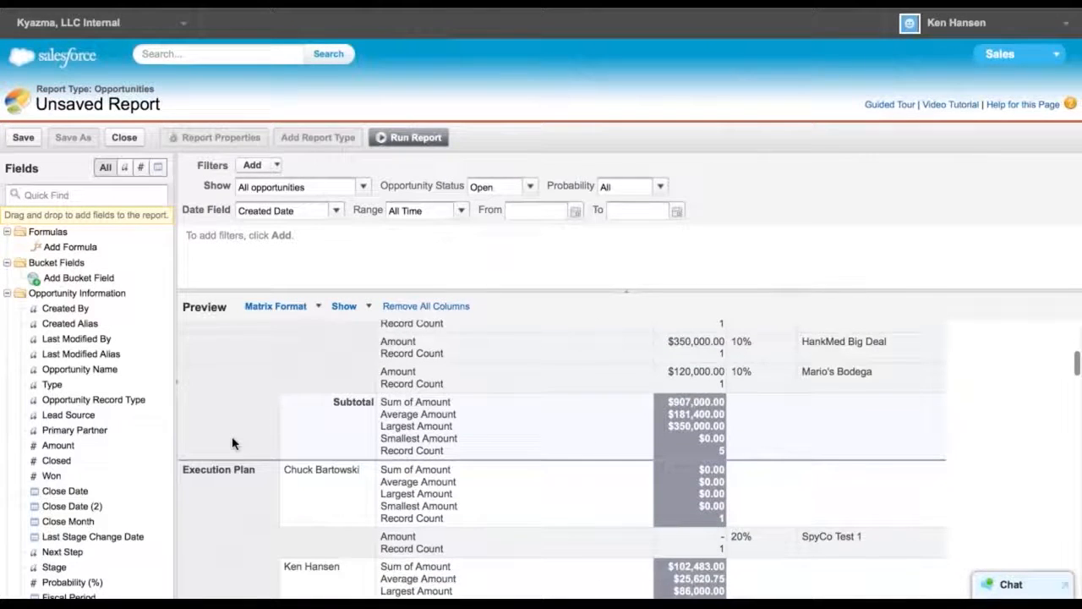
pyautogui.scroll(2, 234, 443)
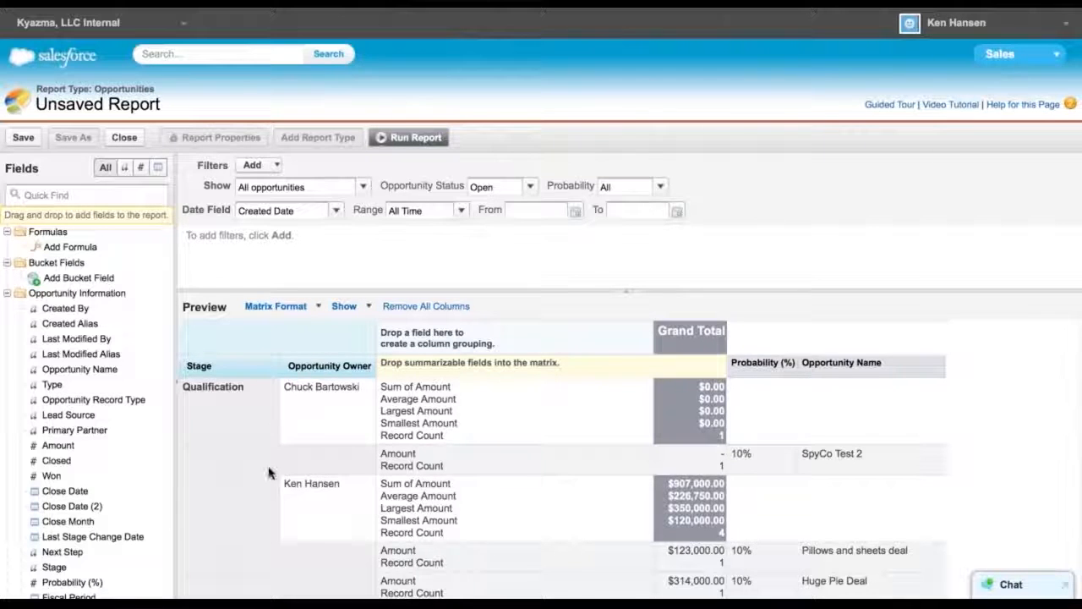
pyautogui.scroll(-15, 268, 473)
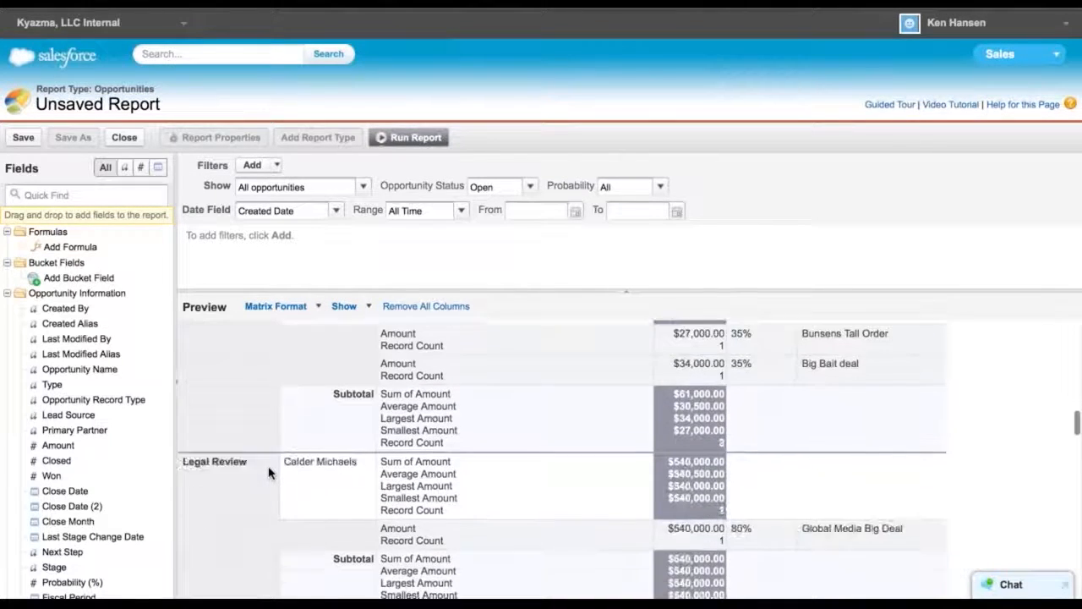
pyautogui.scroll(-15, 268, 473)
pyautogui.scroll(10, 268, 473)
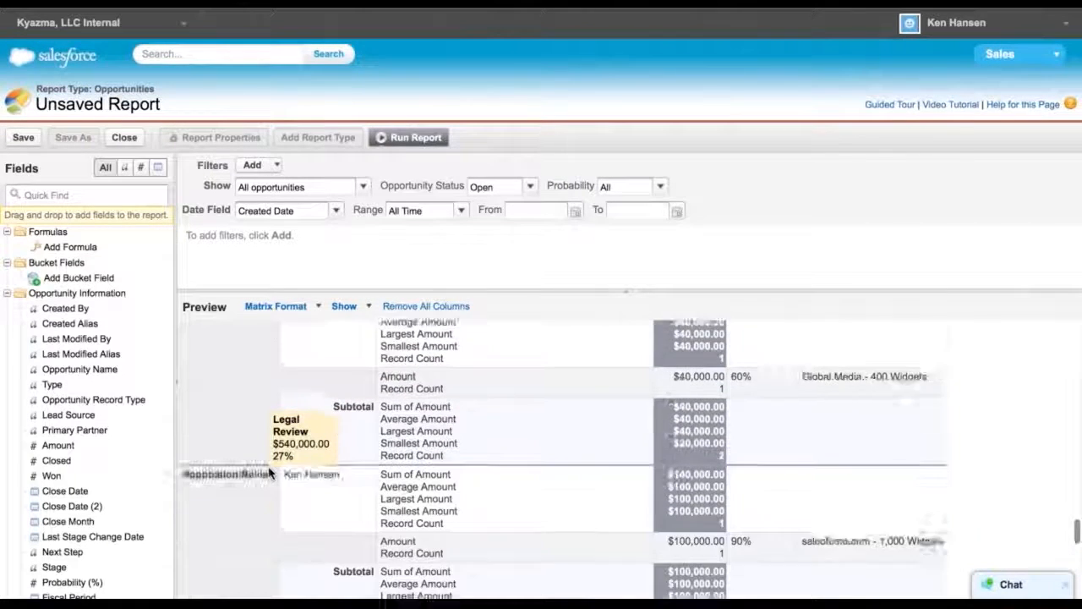
pyautogui.scroll(15, 268, 473)
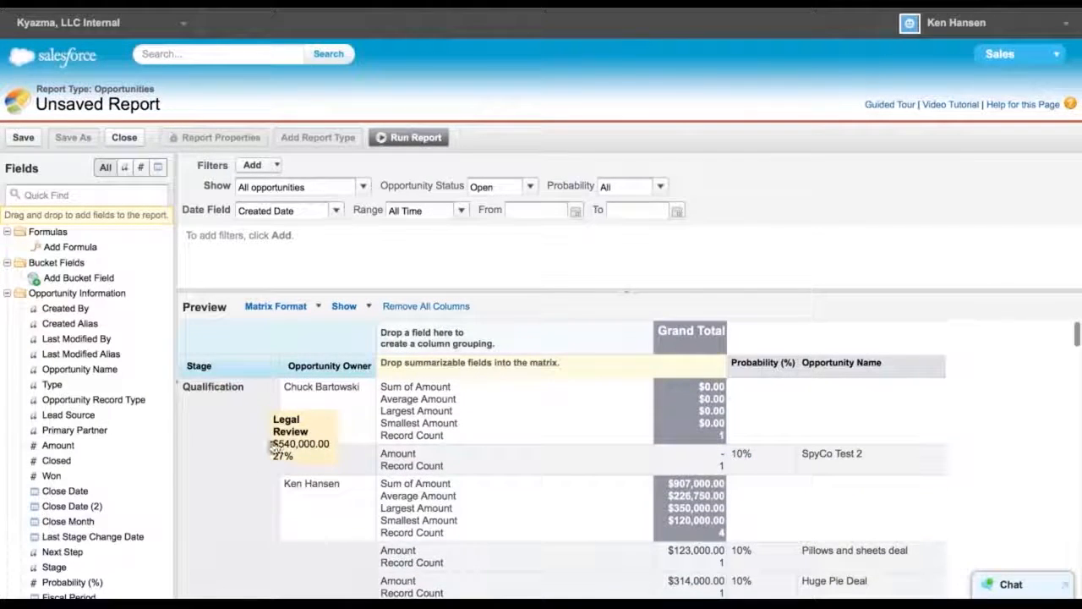
# Run the report and scroll through the grouped results and funnel chart
pyautogui.click(410, 137)
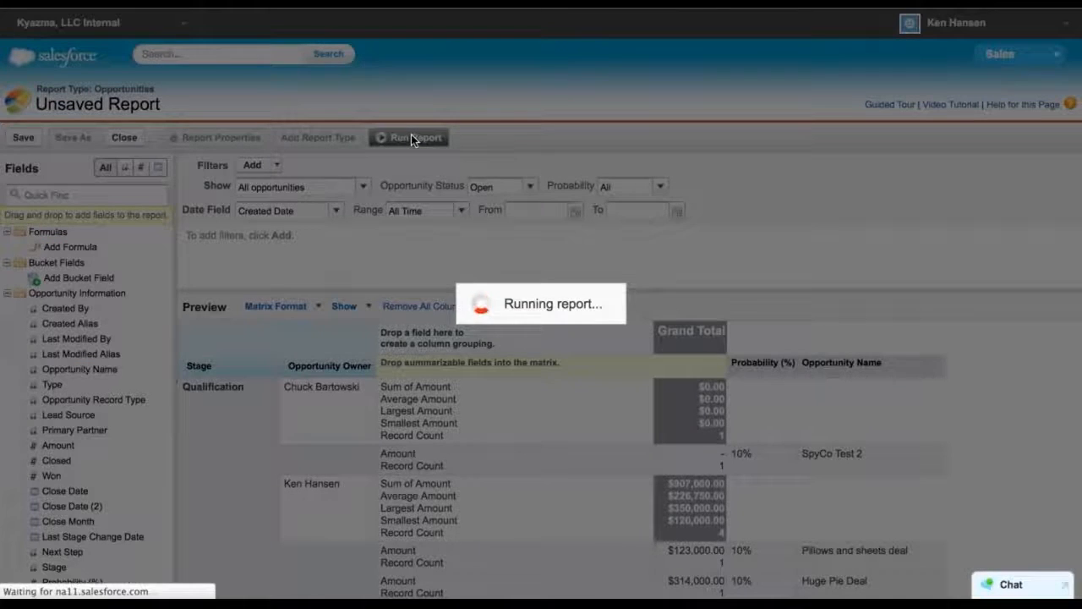
pyautogui.scroll(-5, 546, 518)
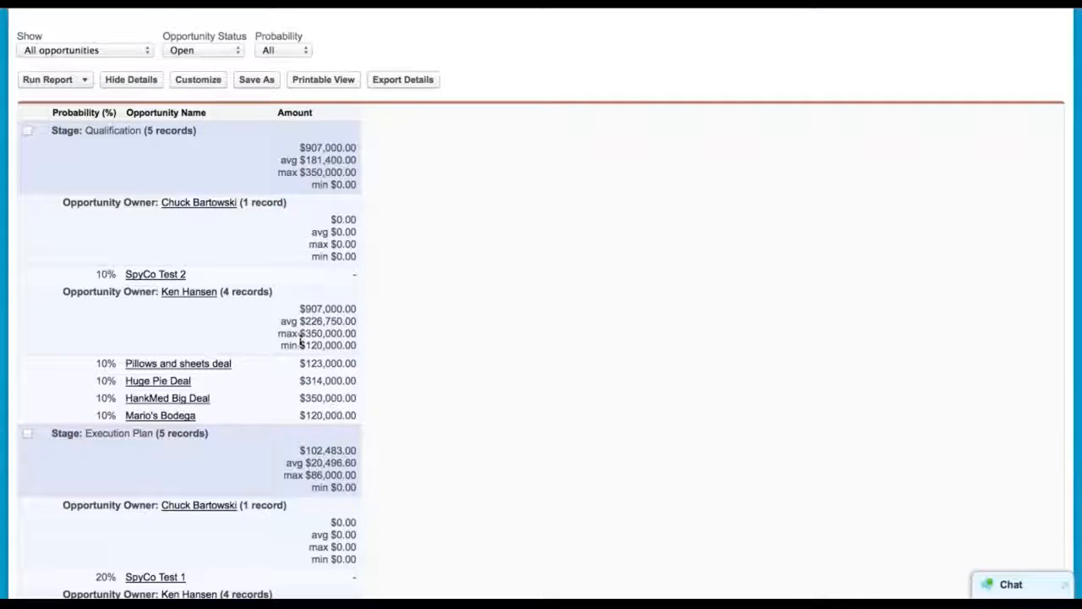
pyautogui.scroll(-3, 249, 410)
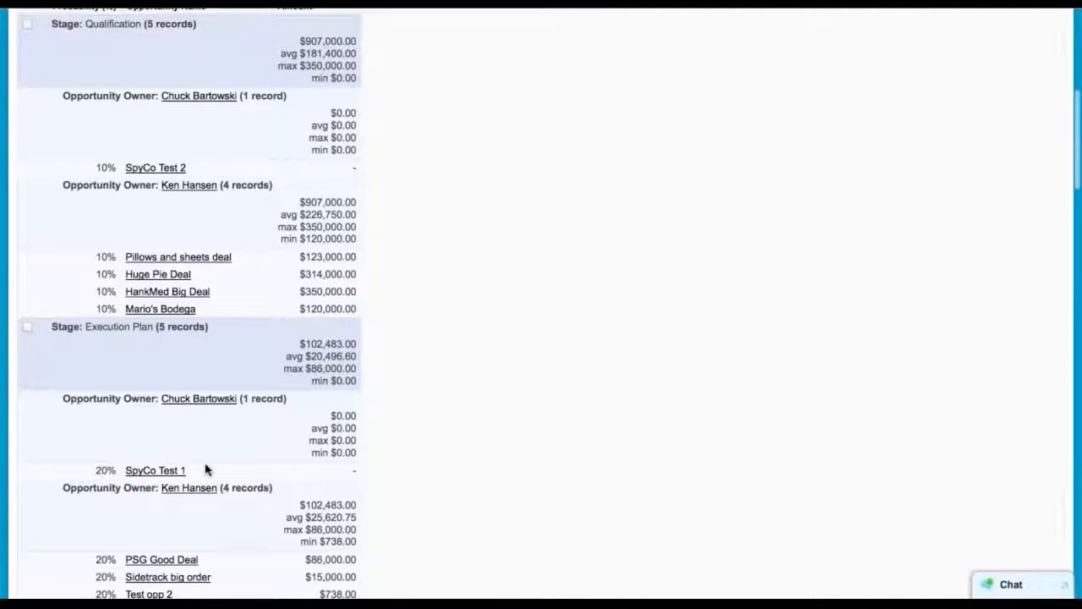
pyautogui.scroll(-5, 207, 470)
pyautogui.scroll(-15, 208, 470)
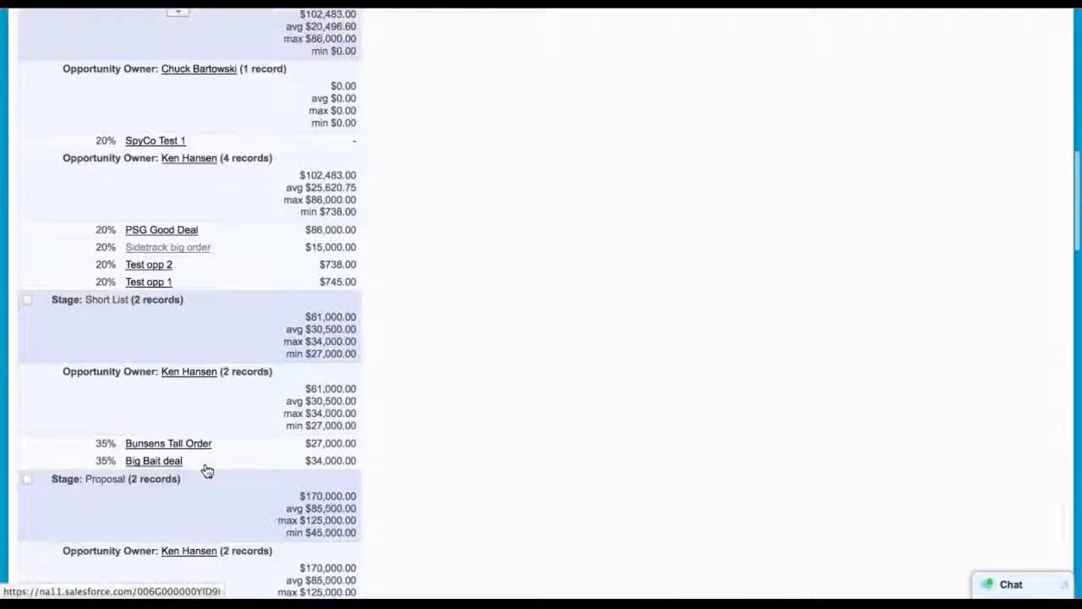
pyautogui.scroll(-20, 206, 470)
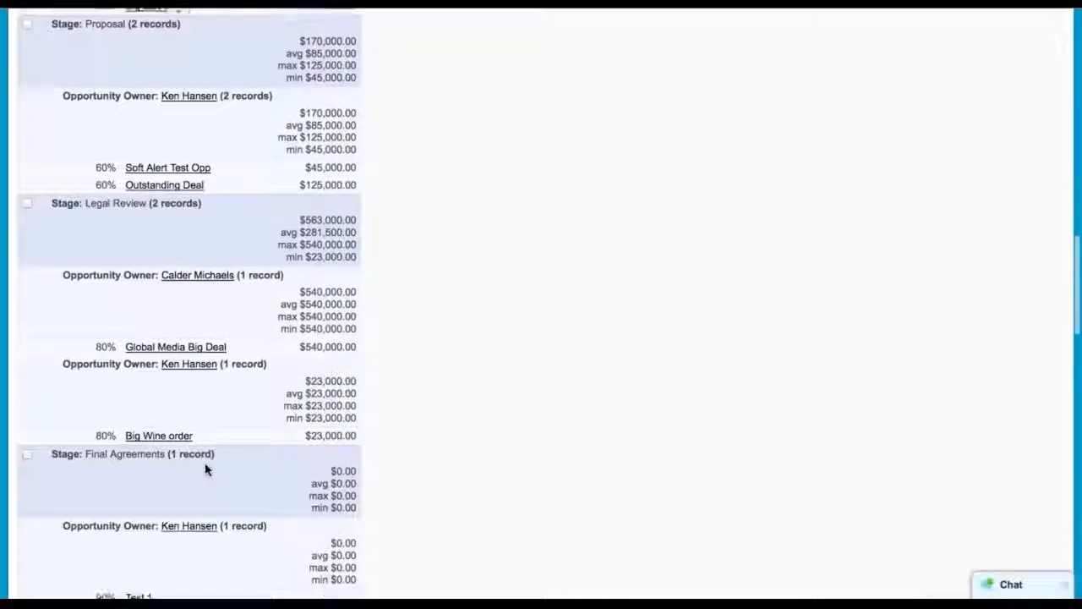
pyautogui.scroll(-18, 206, 470)
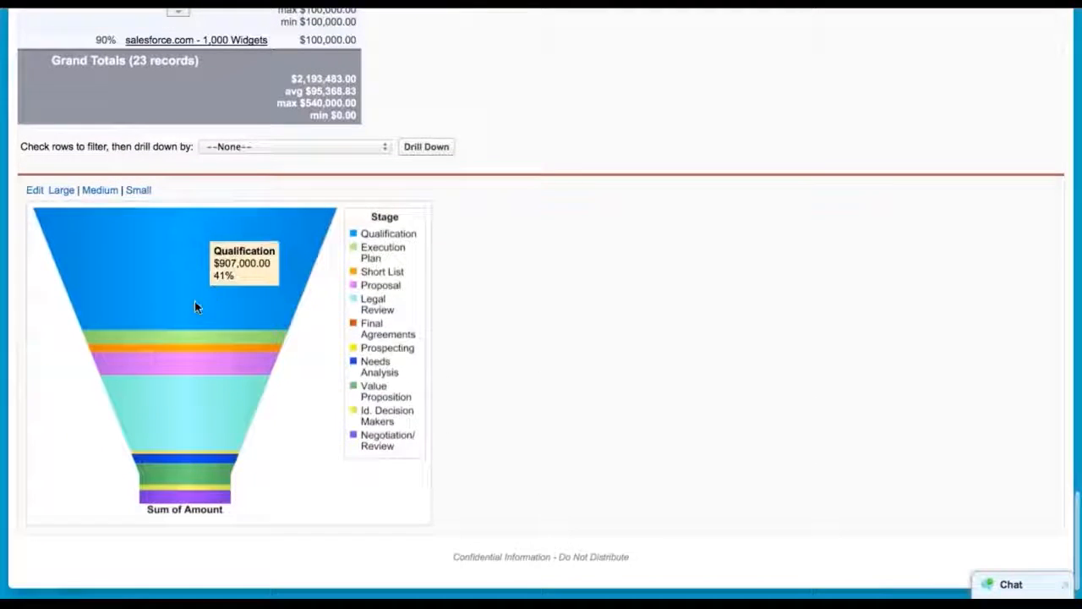
pyautogui.scroll(1, 509, 399)
pyautogui.scroll(20, 509, 400)
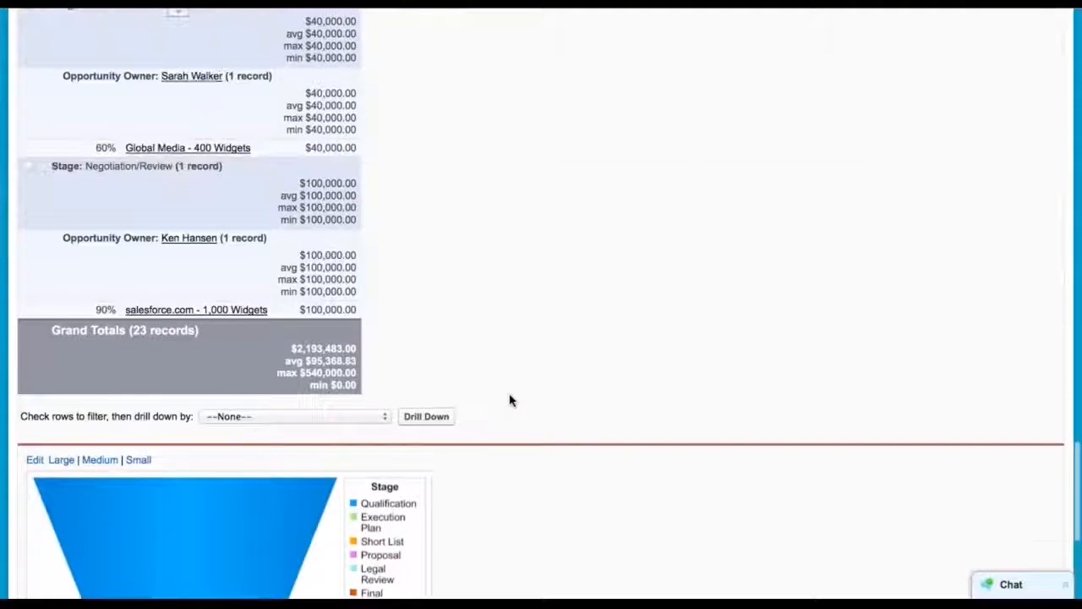
pyautogui.scroll(20, 509, 400)
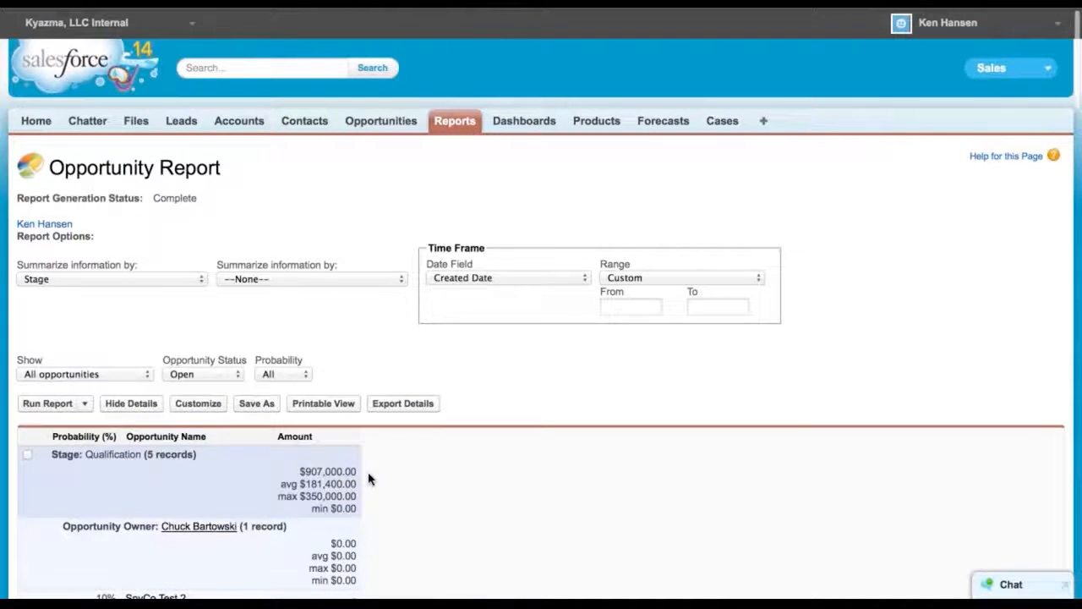
# Return to customizing, switch the report back to Summary format and remove the Opportunity Owner subgrouping
pyautogui.click(197, 405)
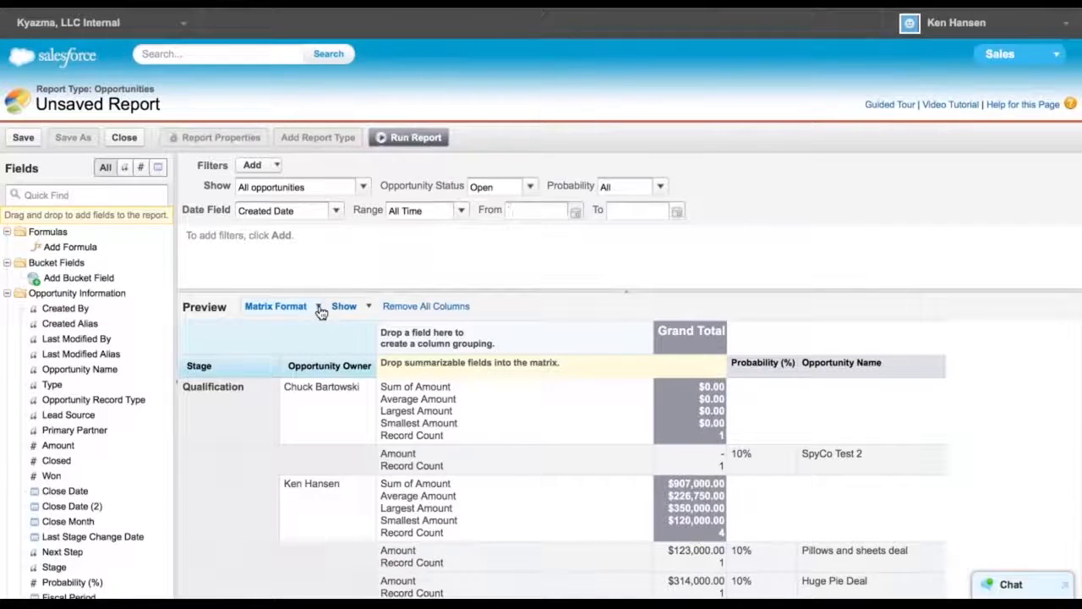
pyautogui.click(320, 310)
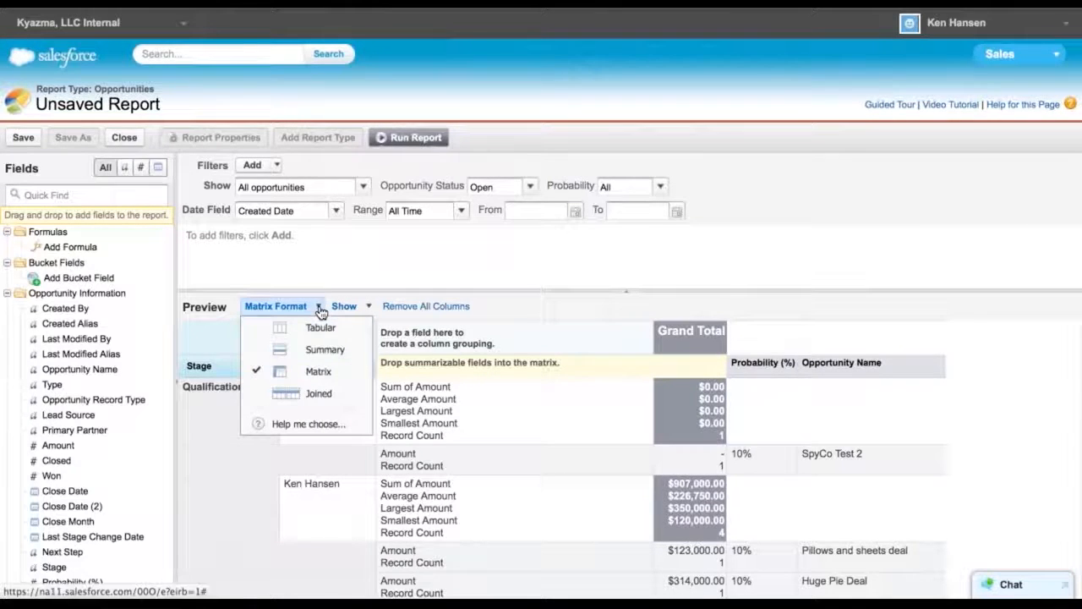
pyautogui.click(311, 350)
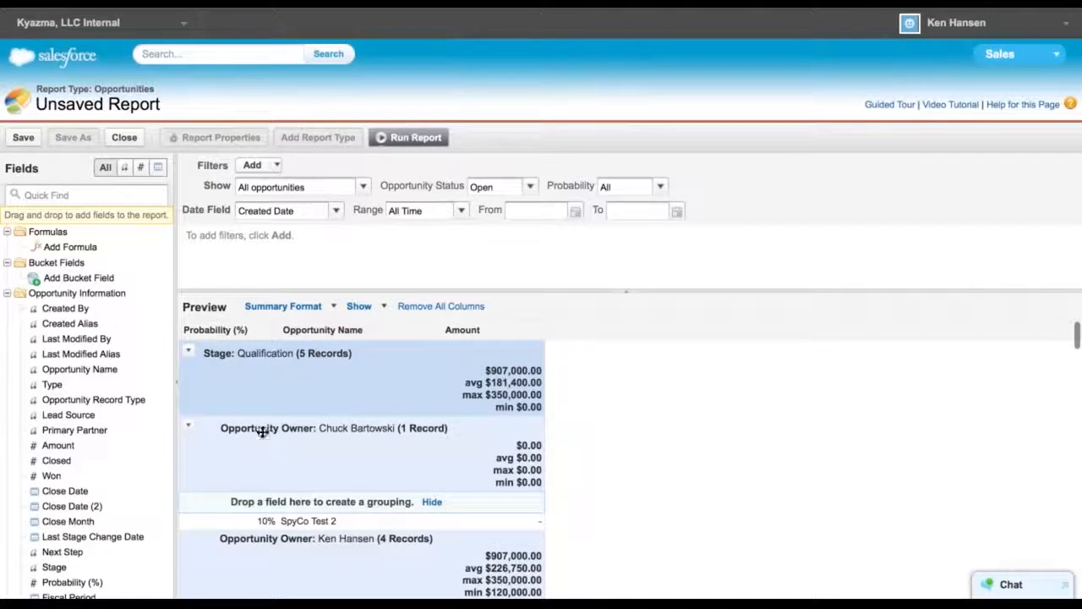
pyautogui.moveTo(260, 428); pyautogui.dragTo(298, 338)
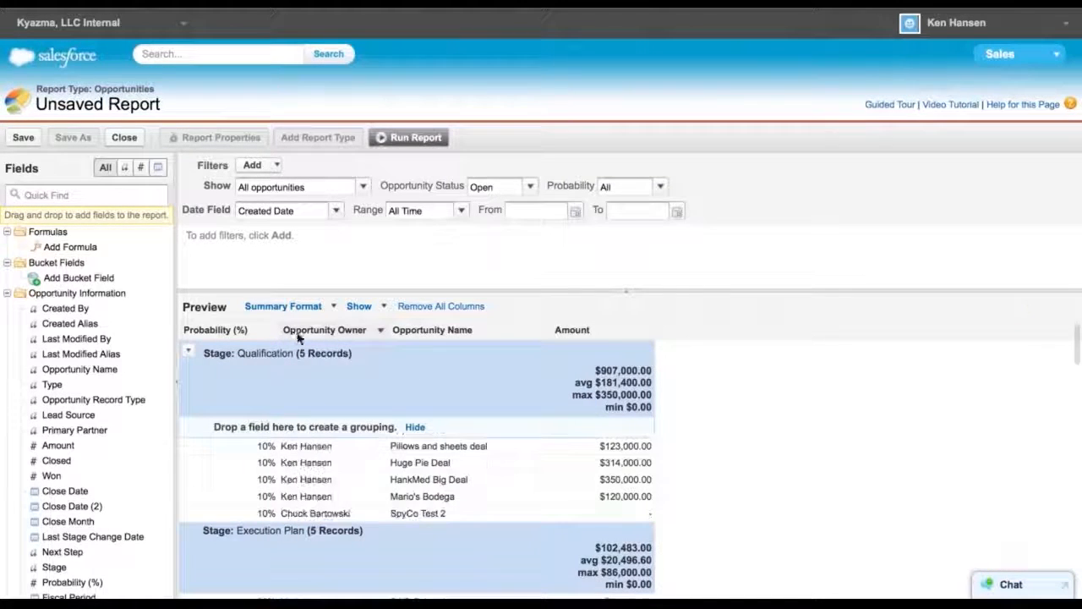
# Remove the Probability (%) column from the report
pyautogui.moveTo(203, 336); pyautogui.dragTo(615, 331)
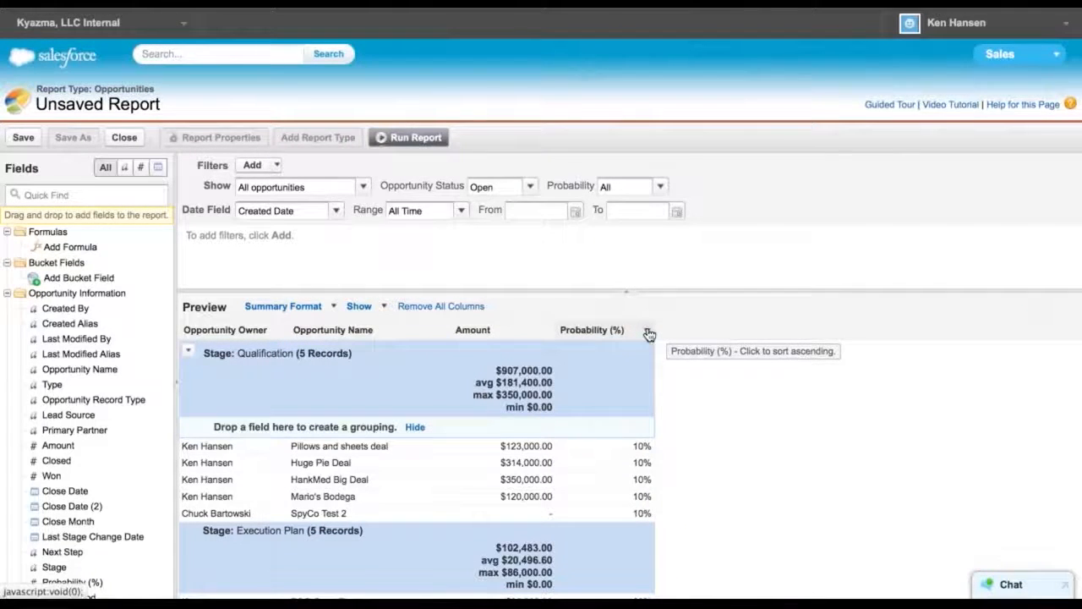
pyautogui.click(647, 331)
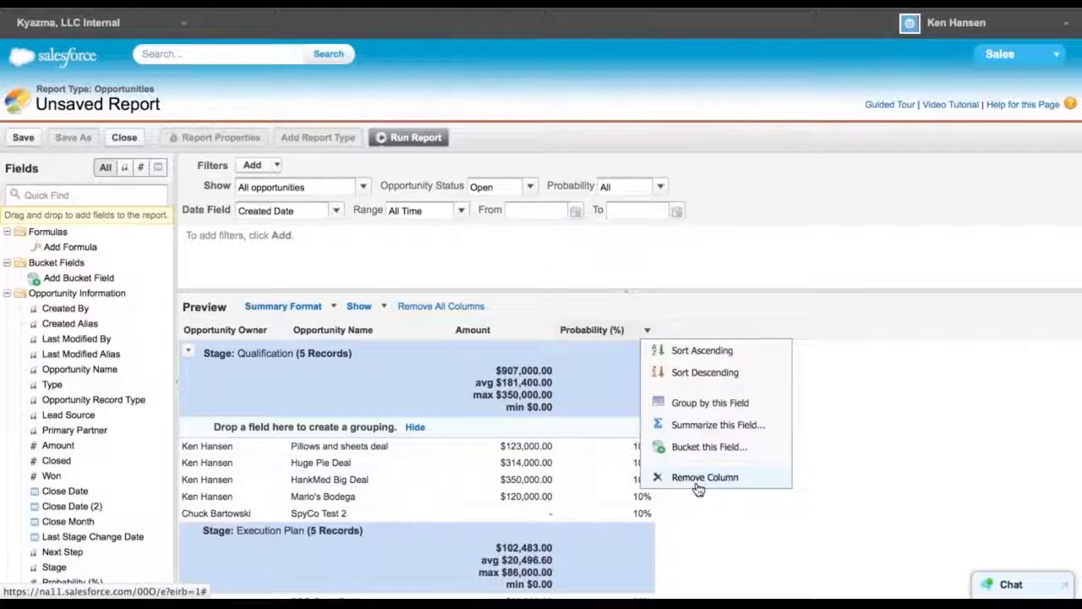
pyautogui.click(609, 358)
pyautogui.click(647, 333)
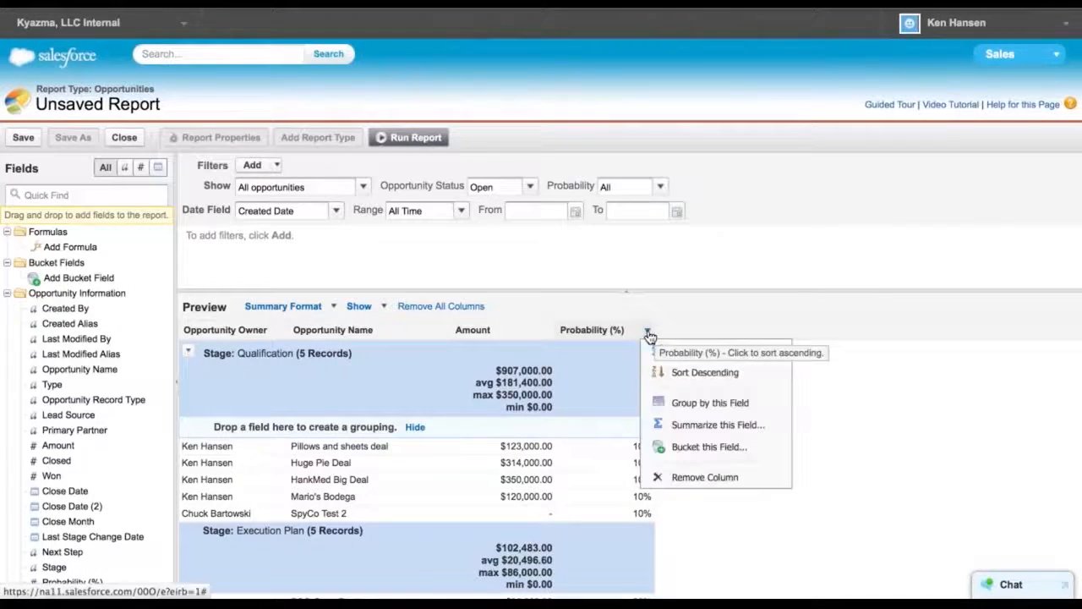
pyautogui.click(615, 347)
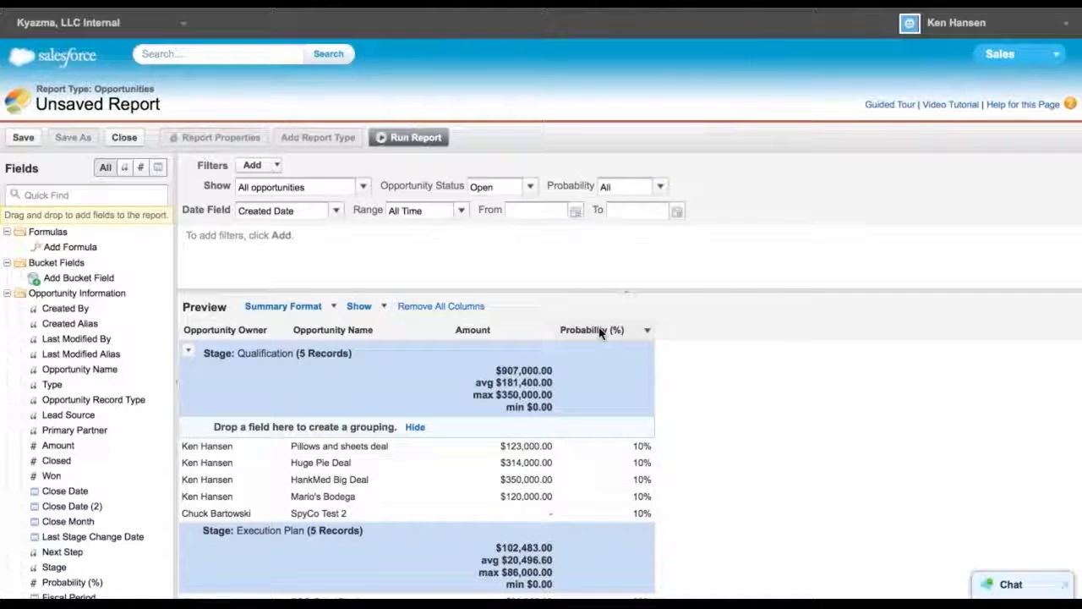
pyautogui.moveTo(599, 334); pyautogui.dragTo(85, 309)
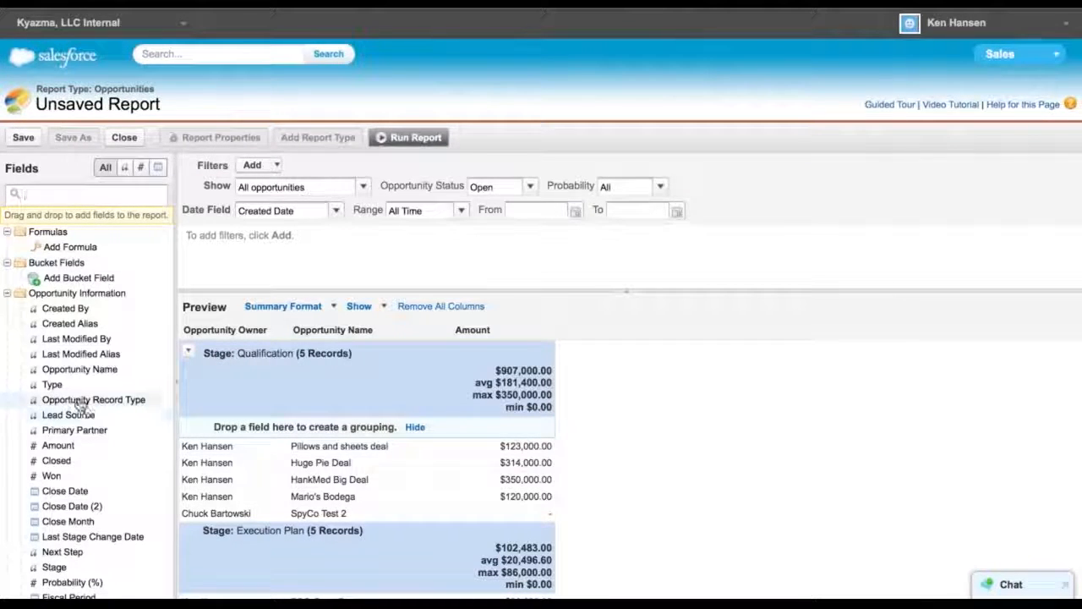
# Add the Opportunity Record Type field as a column in the report preview
pyautogui.moveTo(79, 401); pyautogui.dragTo(328, 332)
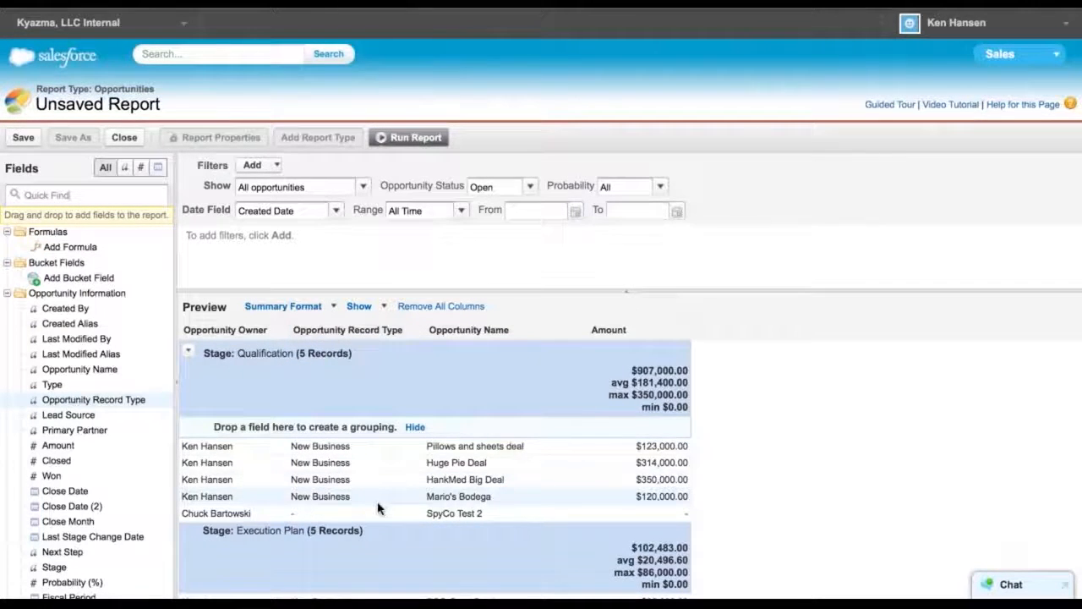
pyautogui.scroll(-5, 378, 507)
pyautogui.scroll(-3, 378, 507)
pyautogui.scroll(8, 378, 507)
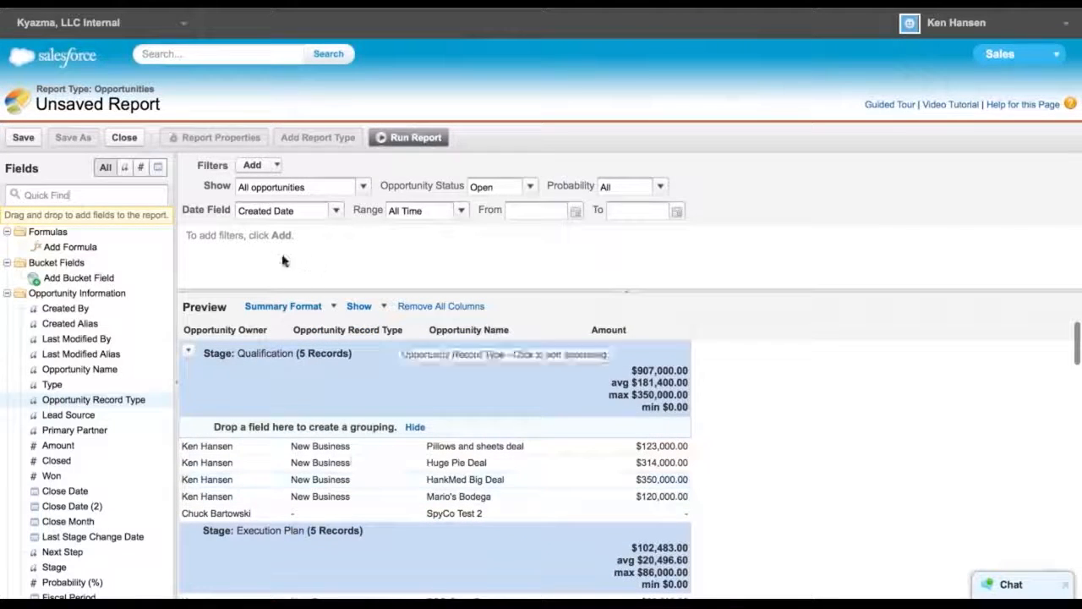
pyautogui.click(277, 167)
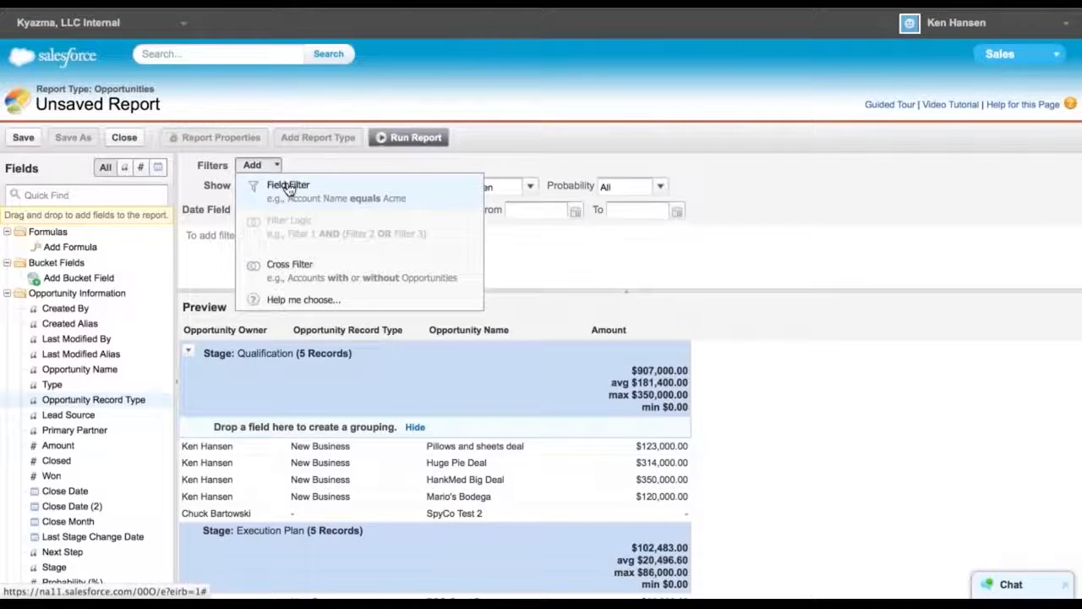
pyautogui.click(289, 186)
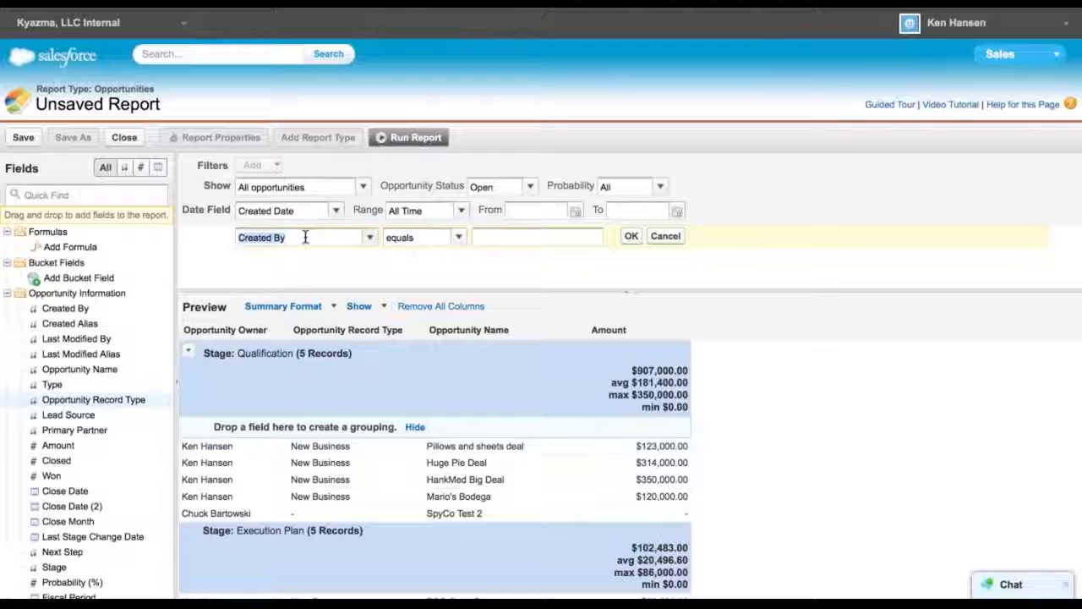
pyautogui.write('type')
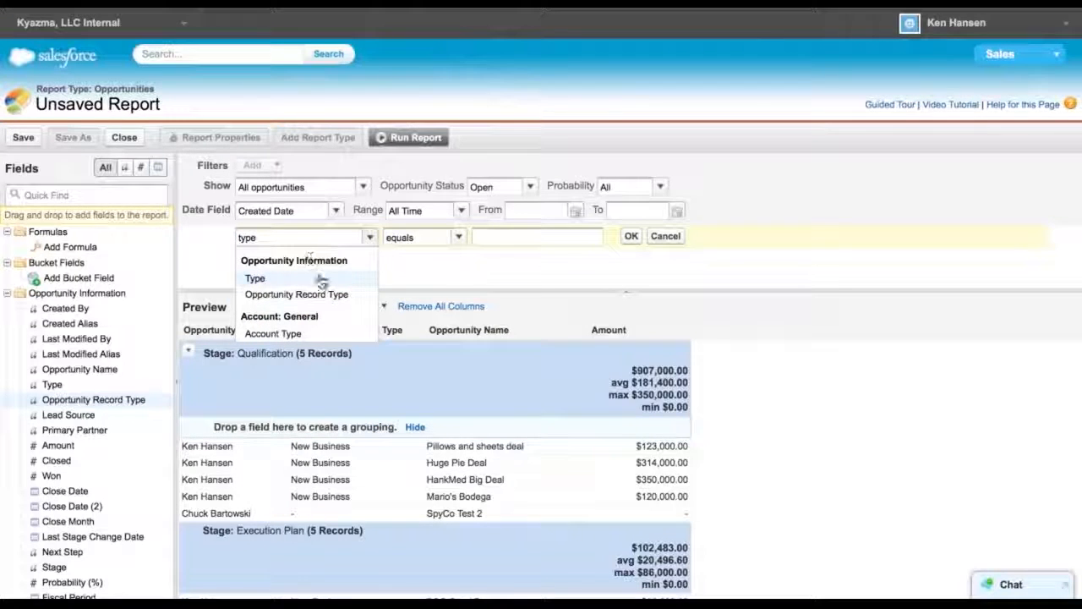
pyautogui.click(301, 295)
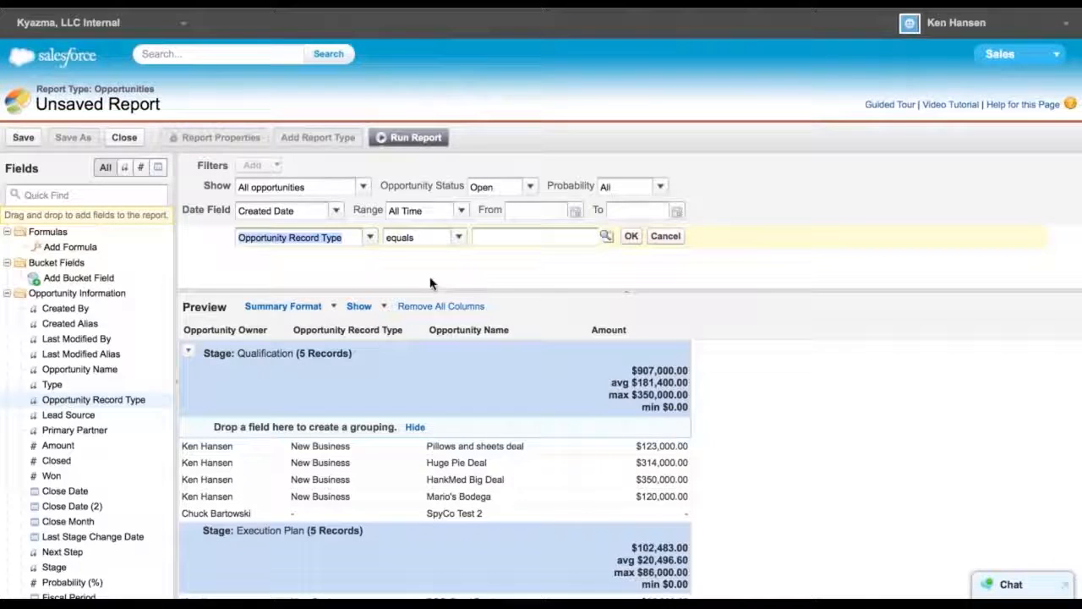
pyautogui.click(664, 236)
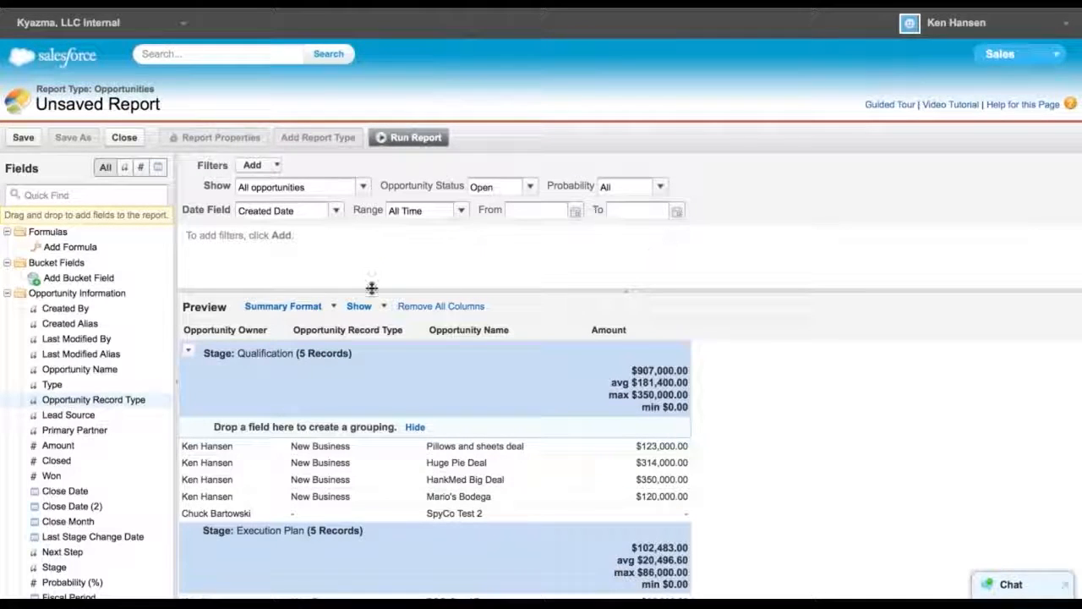
# Add a field filter so Opportunity Record Type equals New Business
pyautogui.click(275, 166)
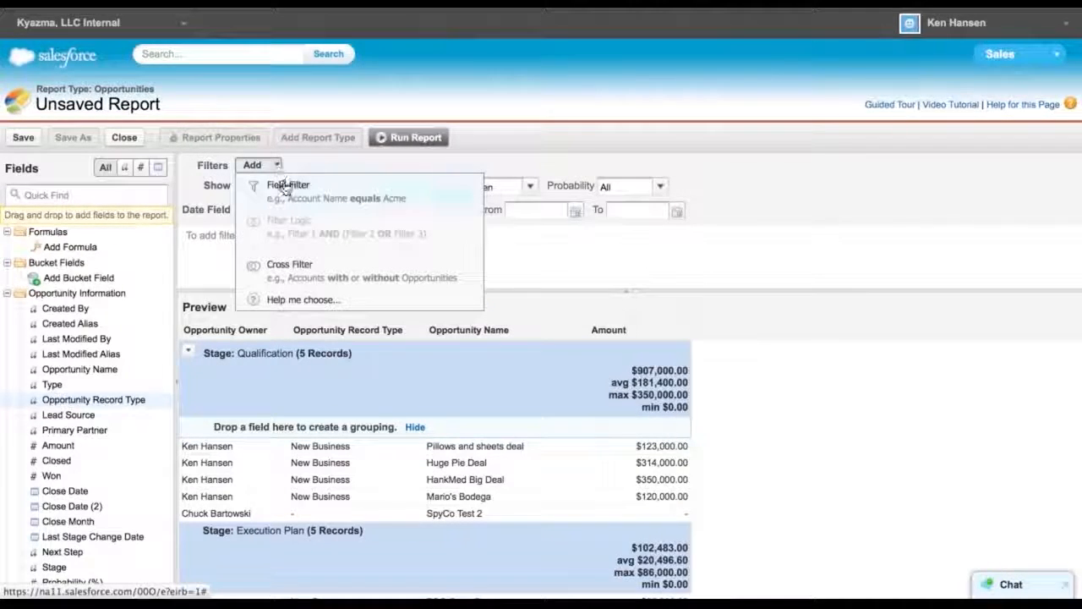
pyautogui.click(551, 260)
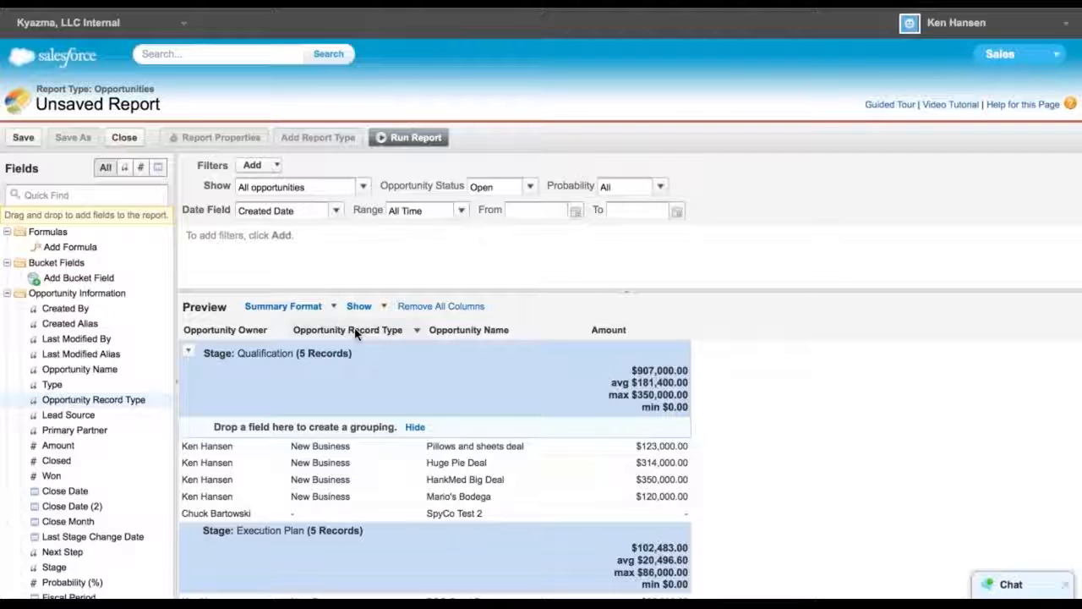
pyautogui.moveTo(355, 333); pyautogui.dragTo(306, 254)
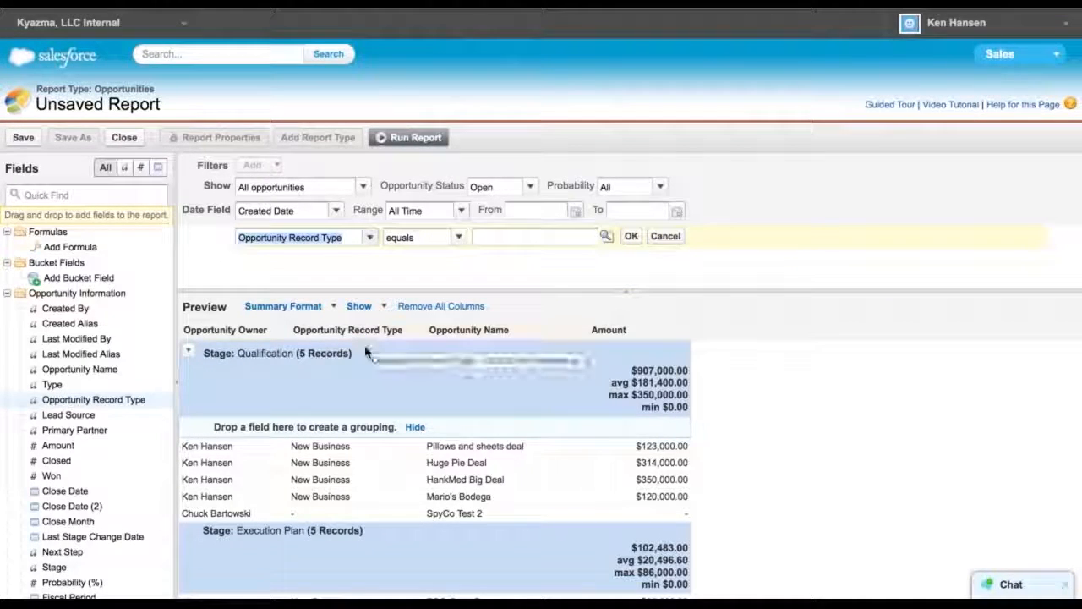
pyautogui.click(604, 236)
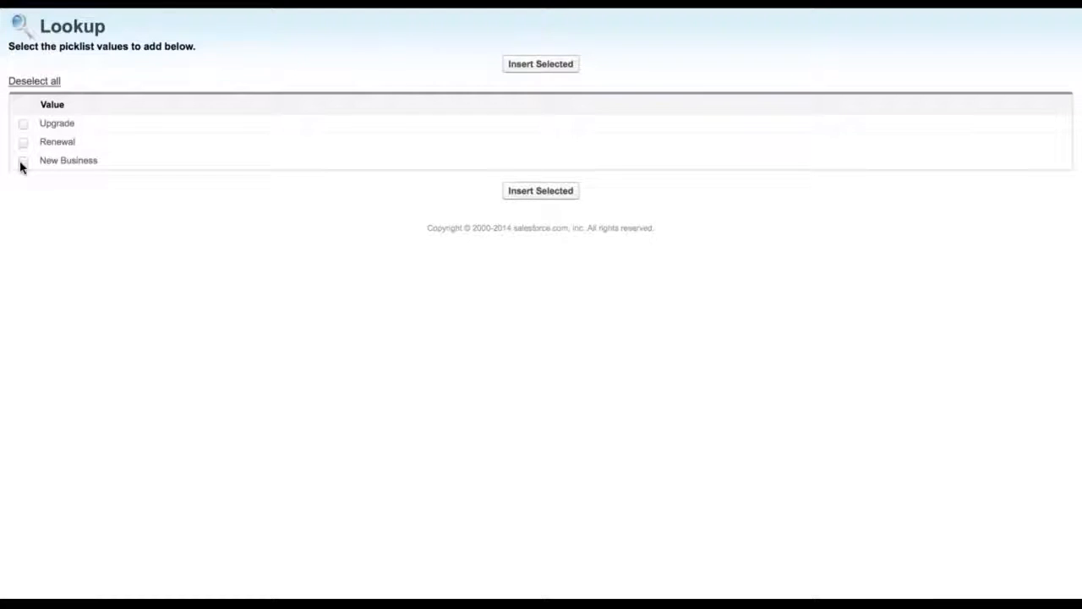
pyautogui.click(524, 192)
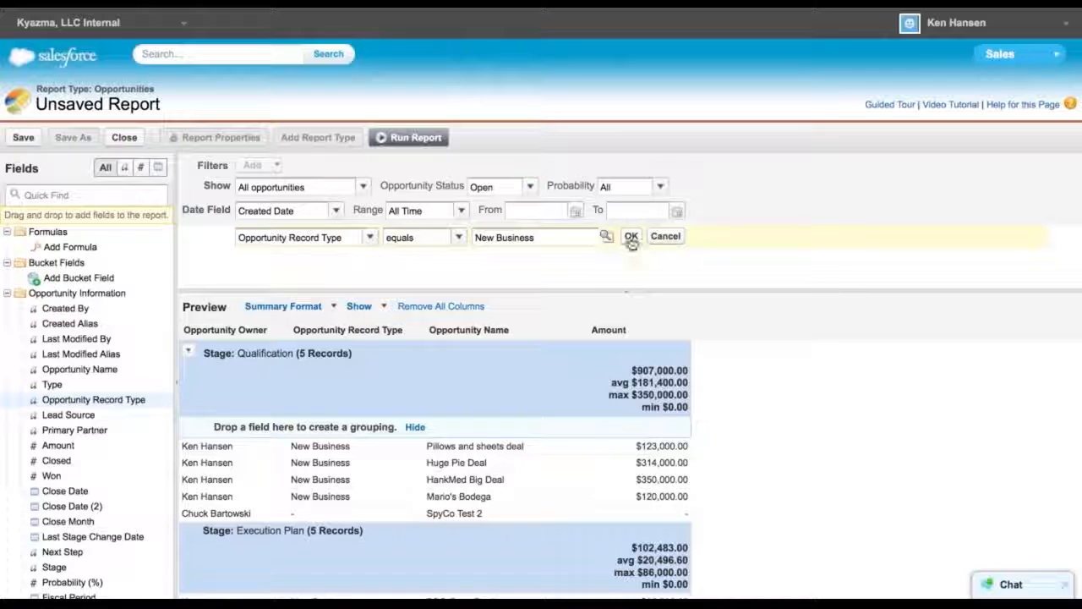
pyautogui.click(631, 237)
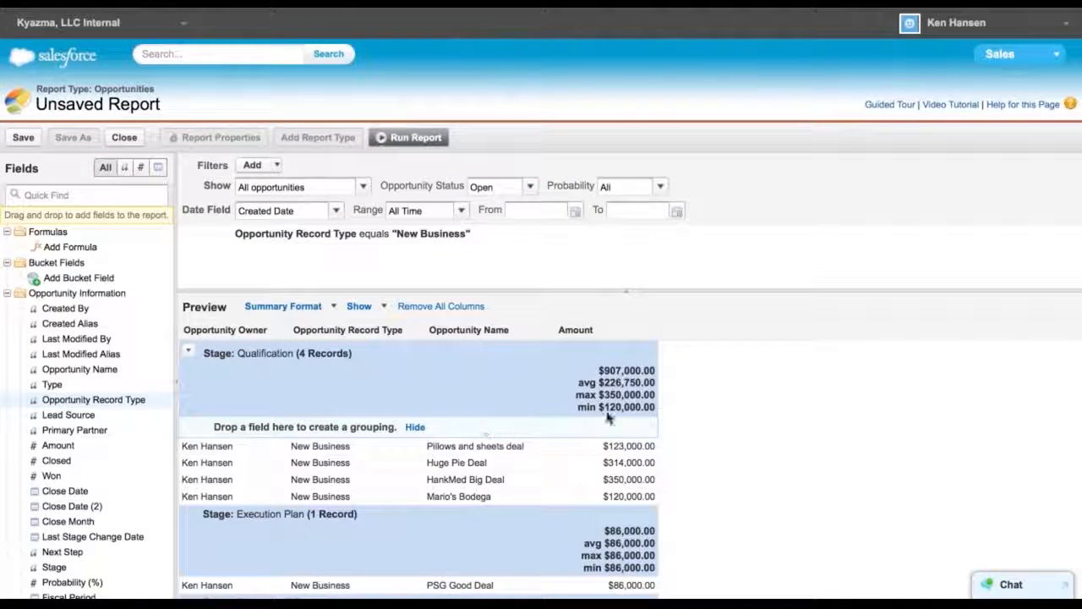
# Run the report and scroll through the filtered grouped results, then rerun it from the builder
pyautogui.click(414, 137)
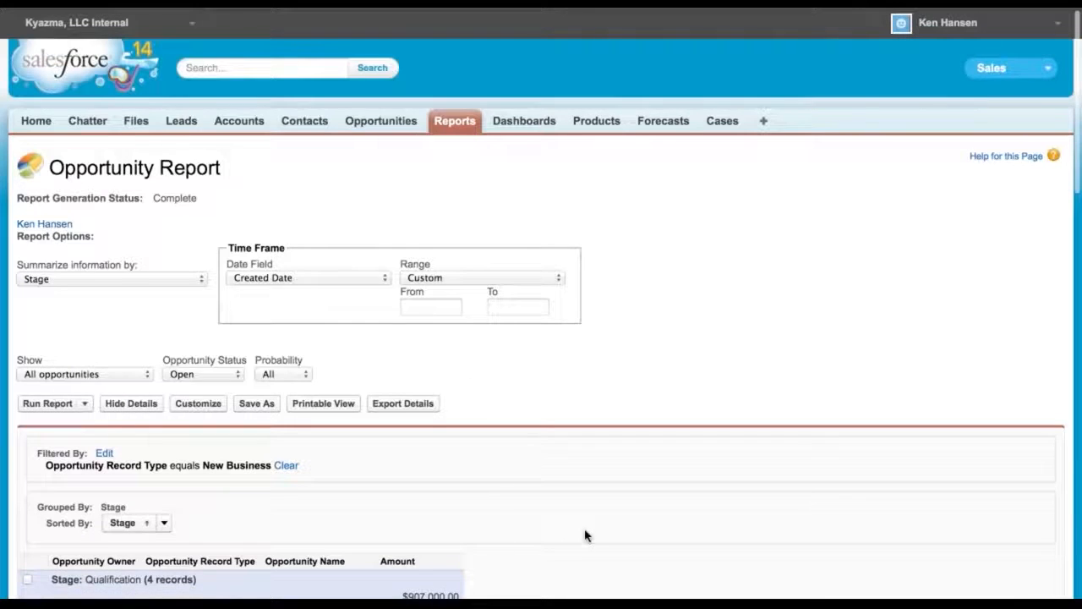
pyautogui.scroll(-5, 581, 531)
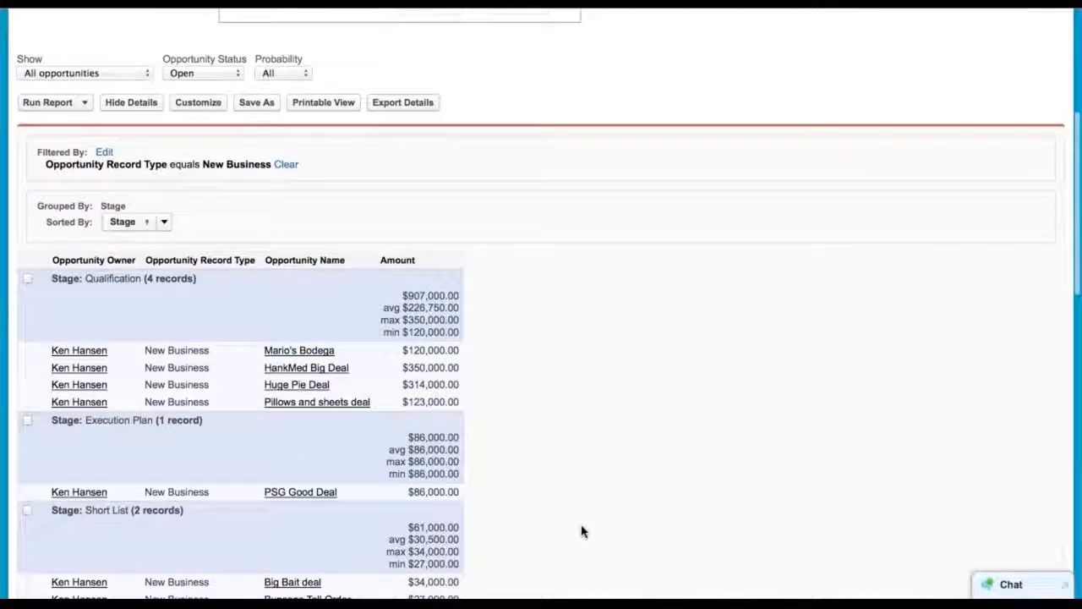
pyautogui.scroll(-6, 581, 531)
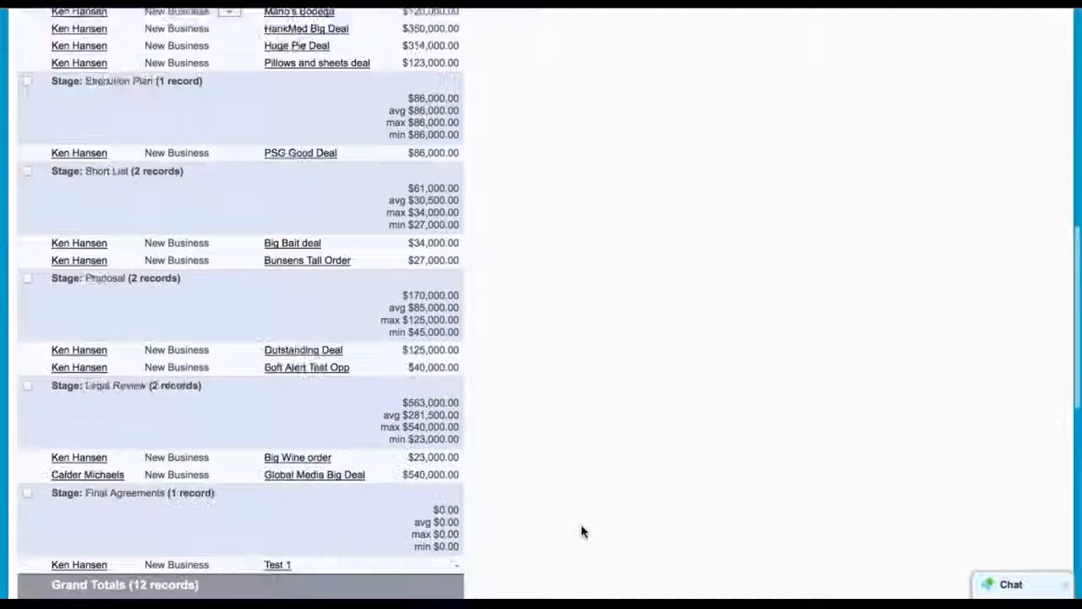
pyautogui.scroll(-2, 581, 531)
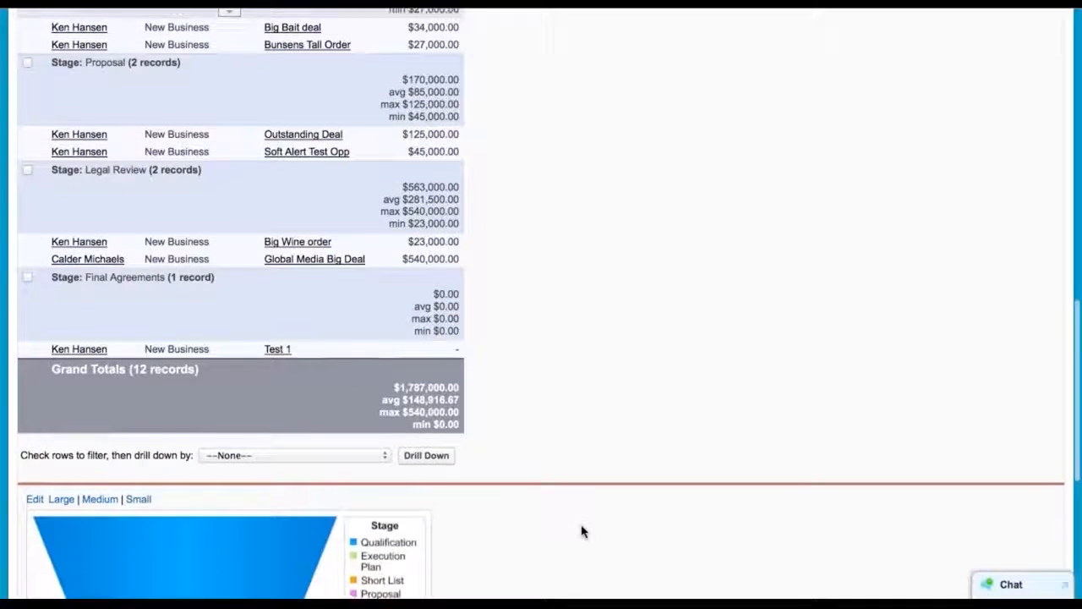
pyautogui.scroll(3, 581, 531)
pyautogui.scroll(3, 582, 531)
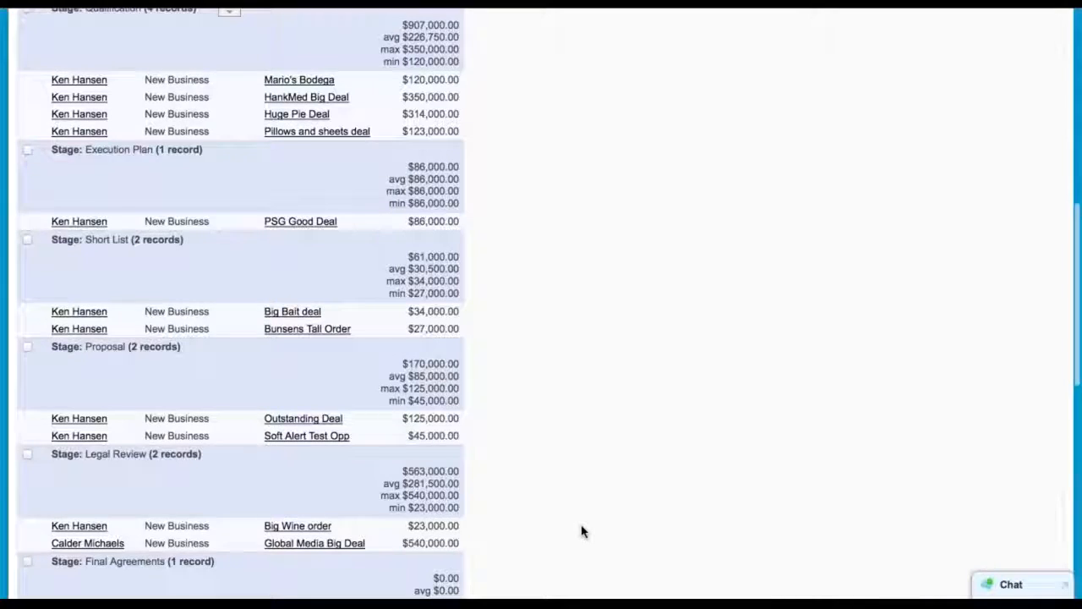
pyautogui.scroll(8, 582, 531)
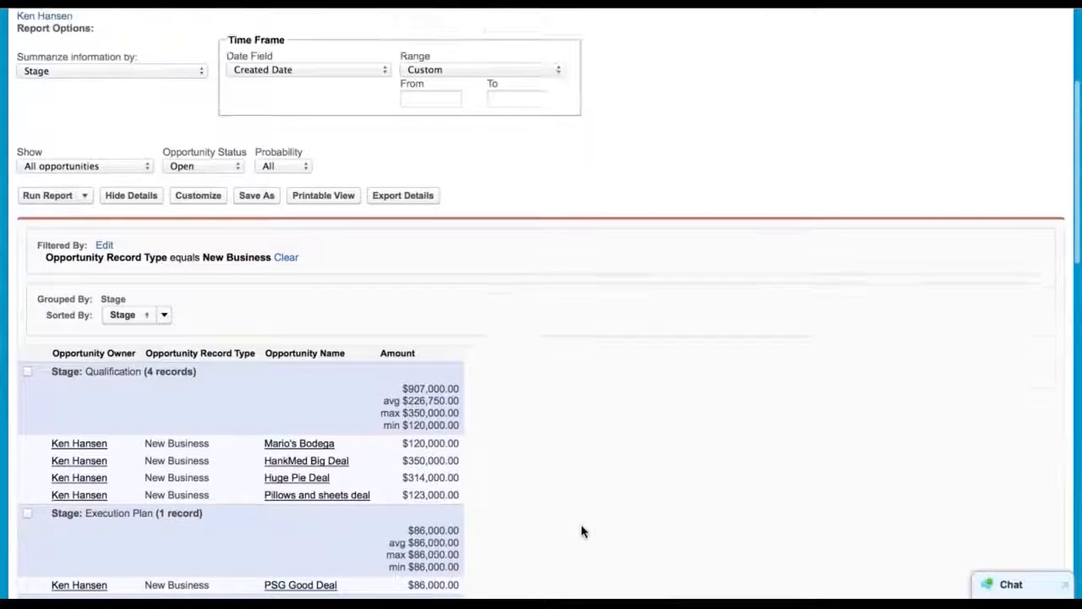
pyautogui.scroll(2, 582, 531)
pyautogui.scroll(-10, 582, 531)
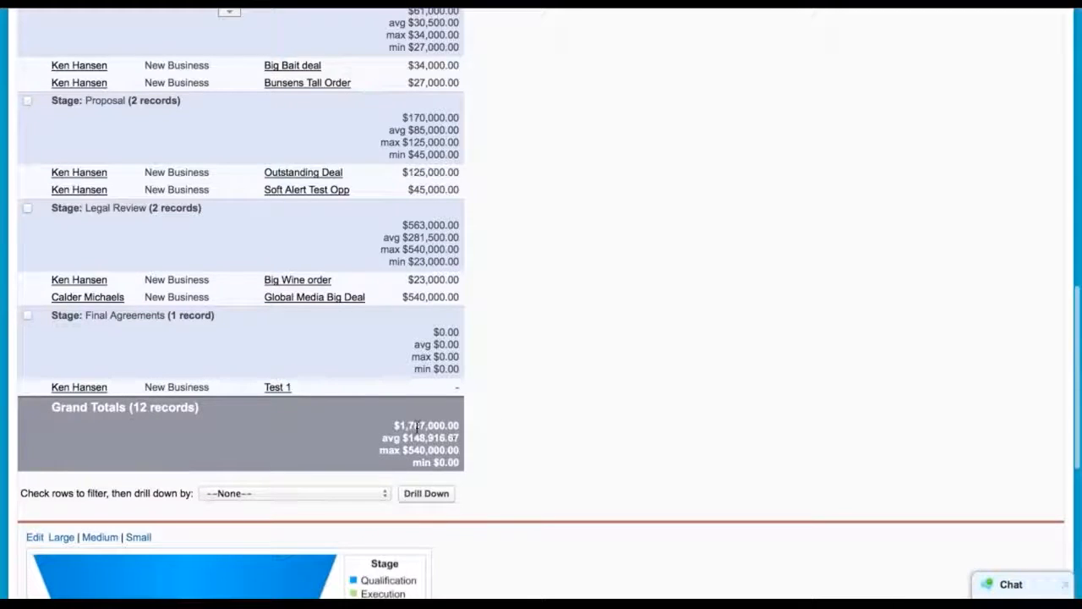
pyautogui.scroll(18, 508, 435)
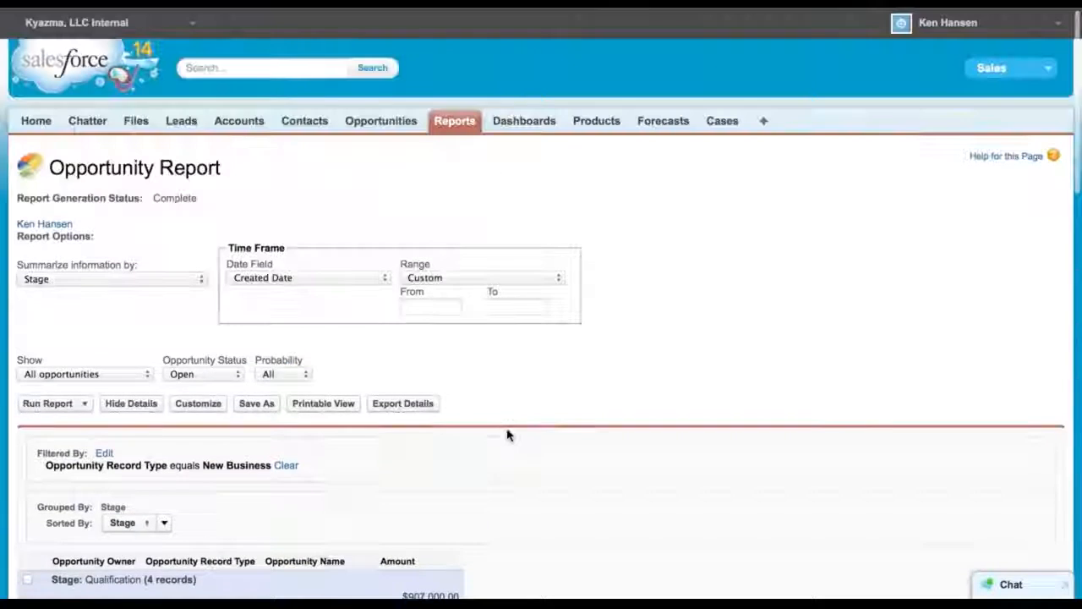
pyautogui.click(182, 406)
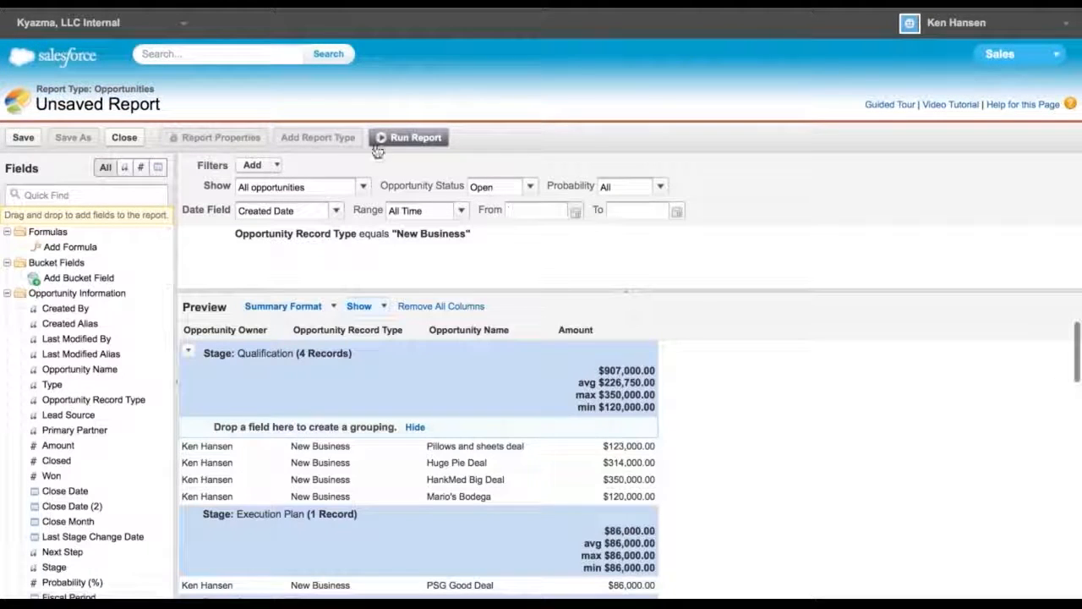
pyautogui.click(418, 136)
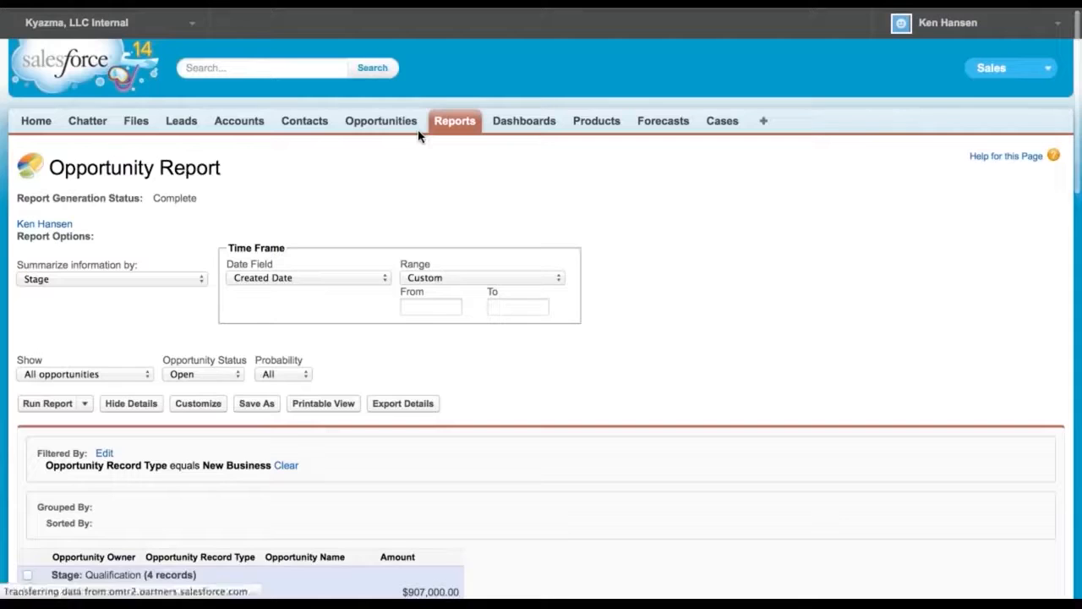
# Save the report as Opportunity Pipeline Report, with a description of the author's initials and 8-15-14
pyautogui.click(257, 405)
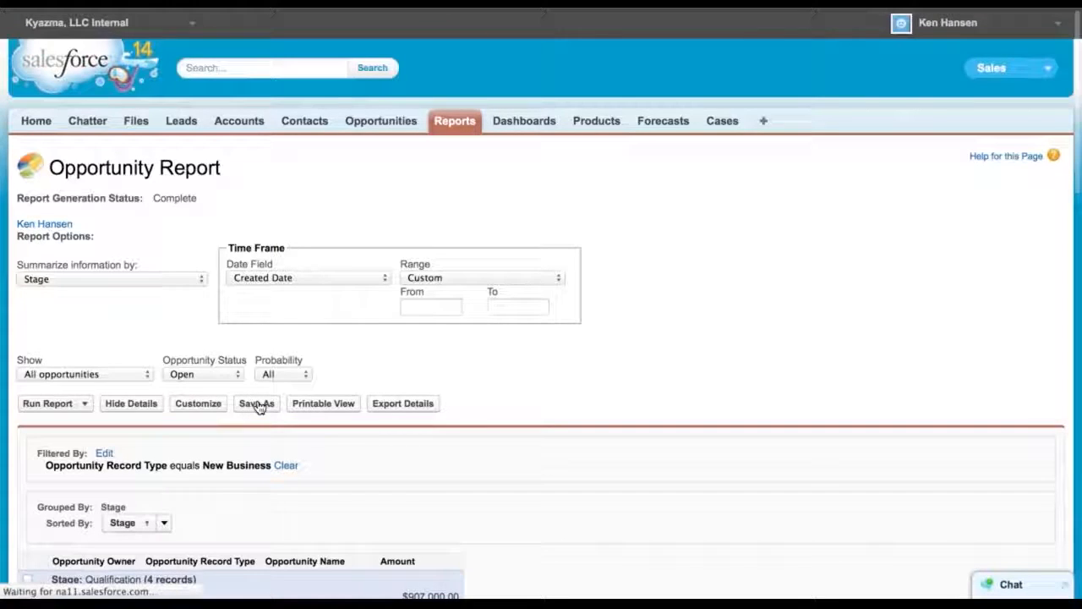
pyautogui.write('Opport')
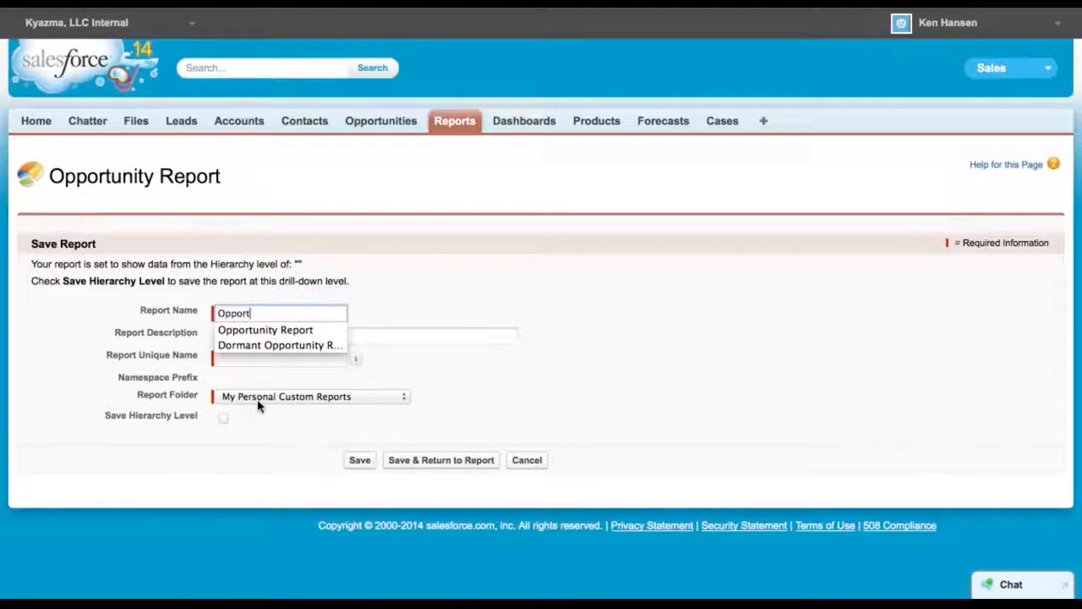
pyautogui.write('unity Pipeline')
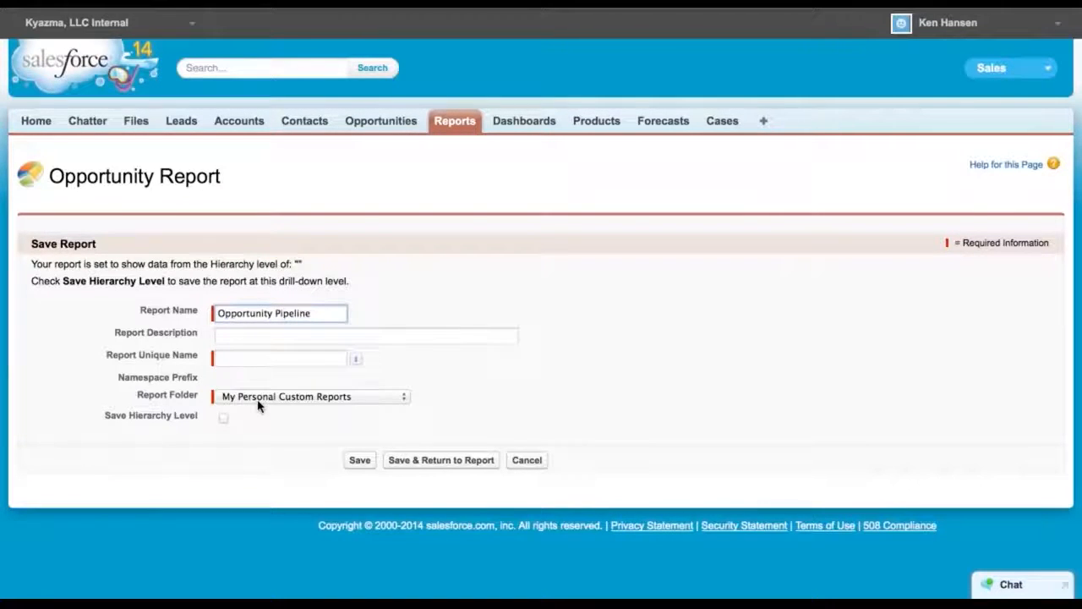
pyautogui.write(' Report')
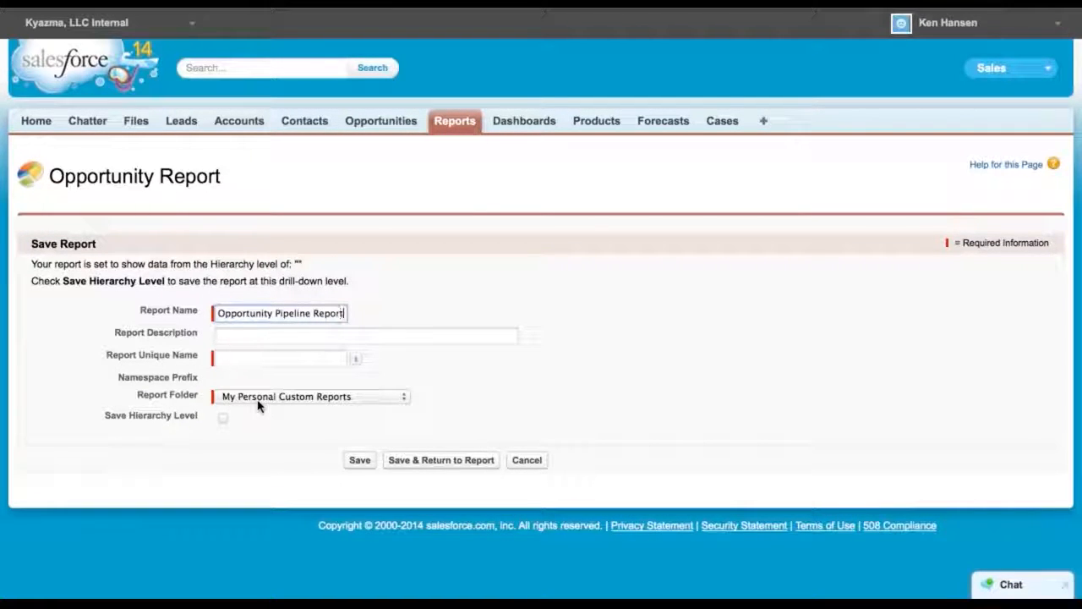
pyautogui.click(257, 357)
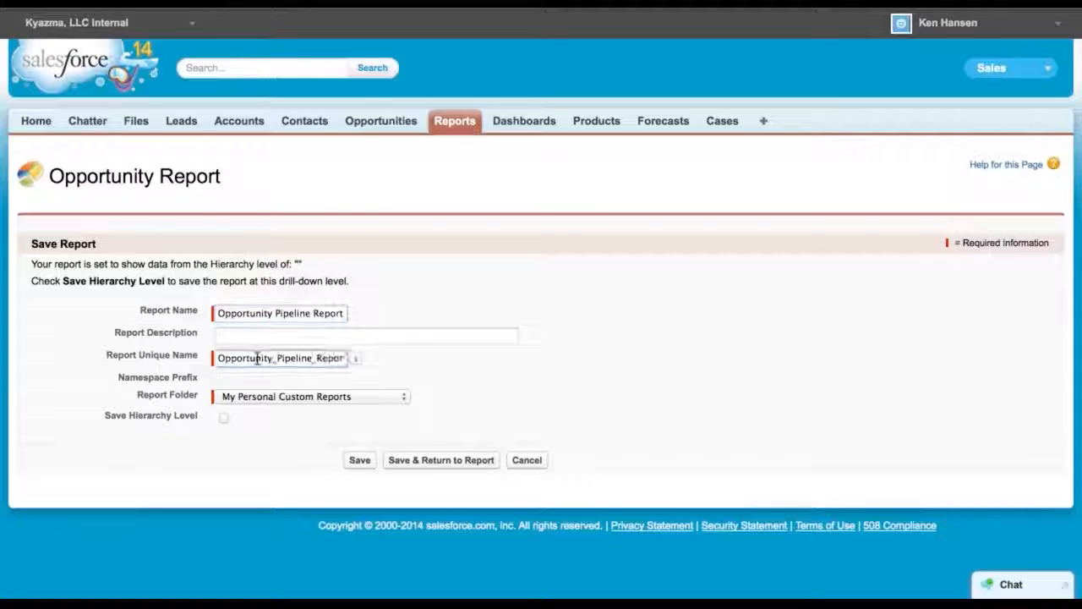
pyautogui.click(276, 334)
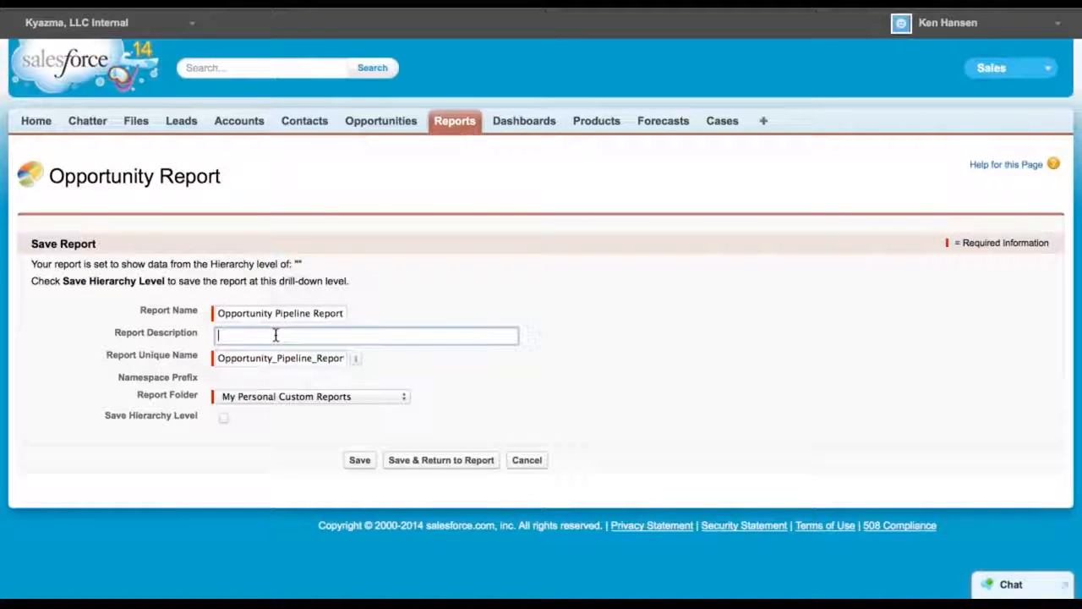
pyautogui.write('KH ')
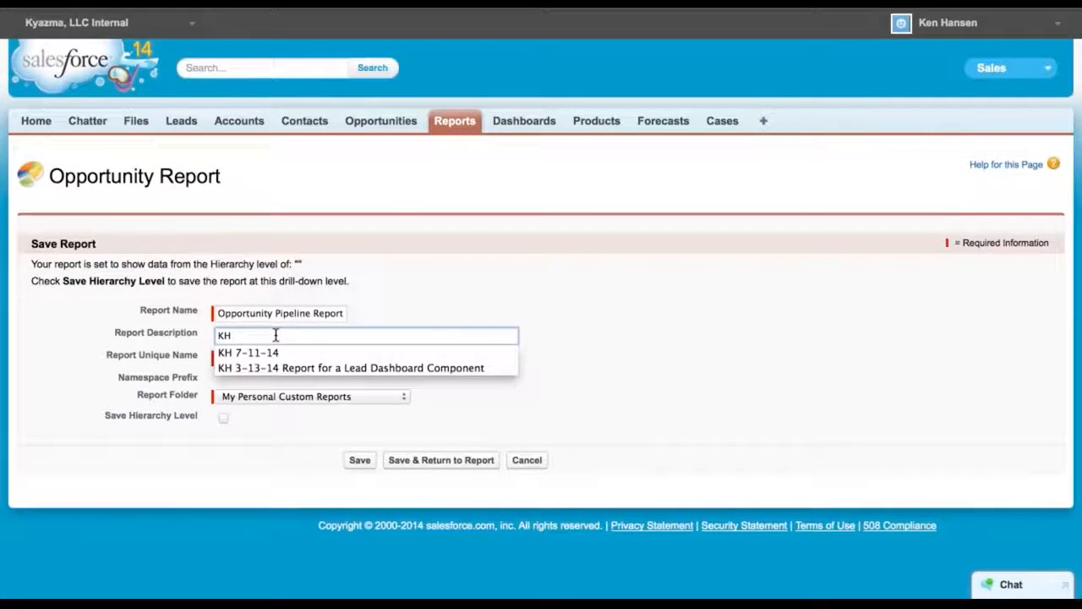
pyautogui.write('8-15-14')
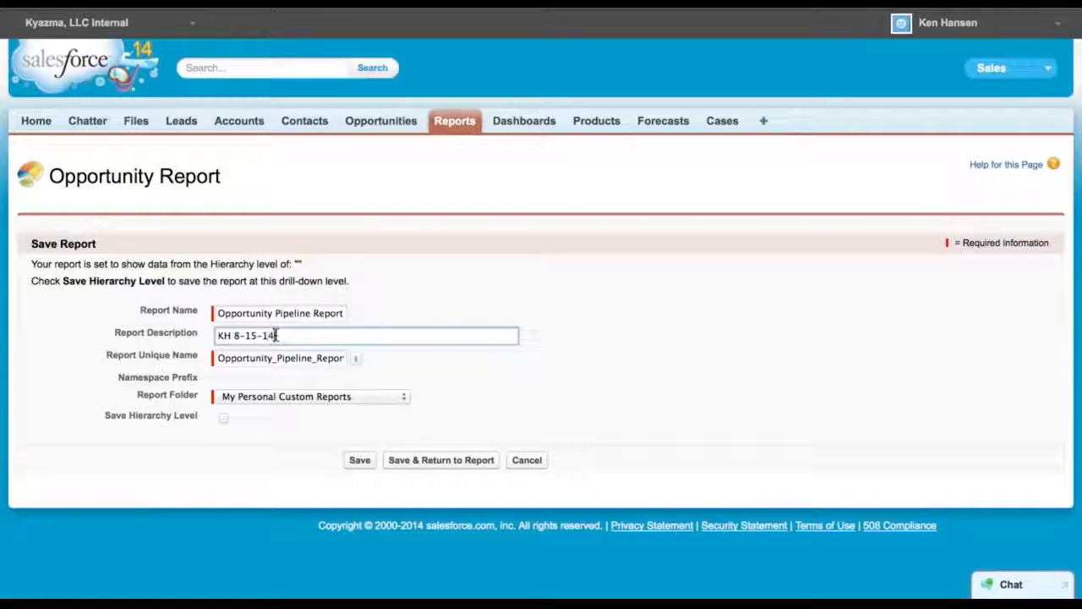
# Put the report in the Unfiled Public Reports folder and save it
pyautogui.click(400, 397)
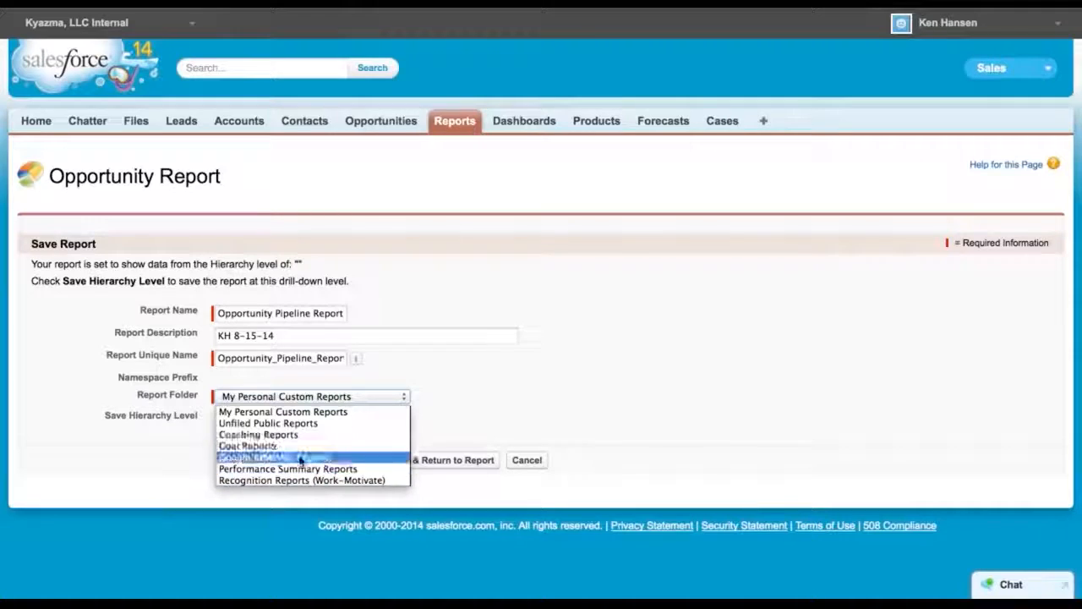
pyautogui.click(275, 422)
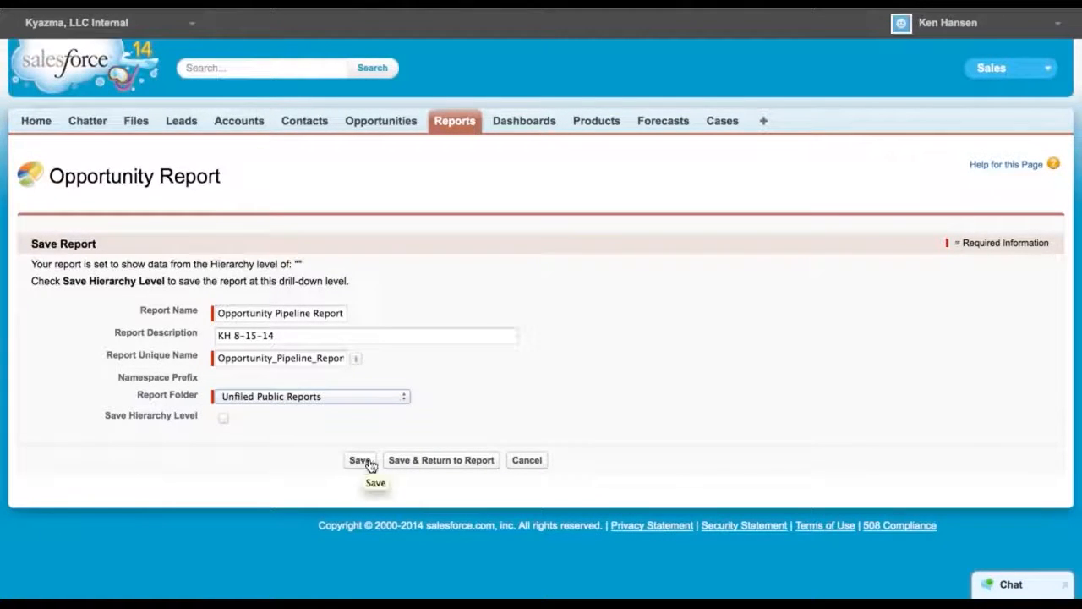
pyautogui.click(414, 460)
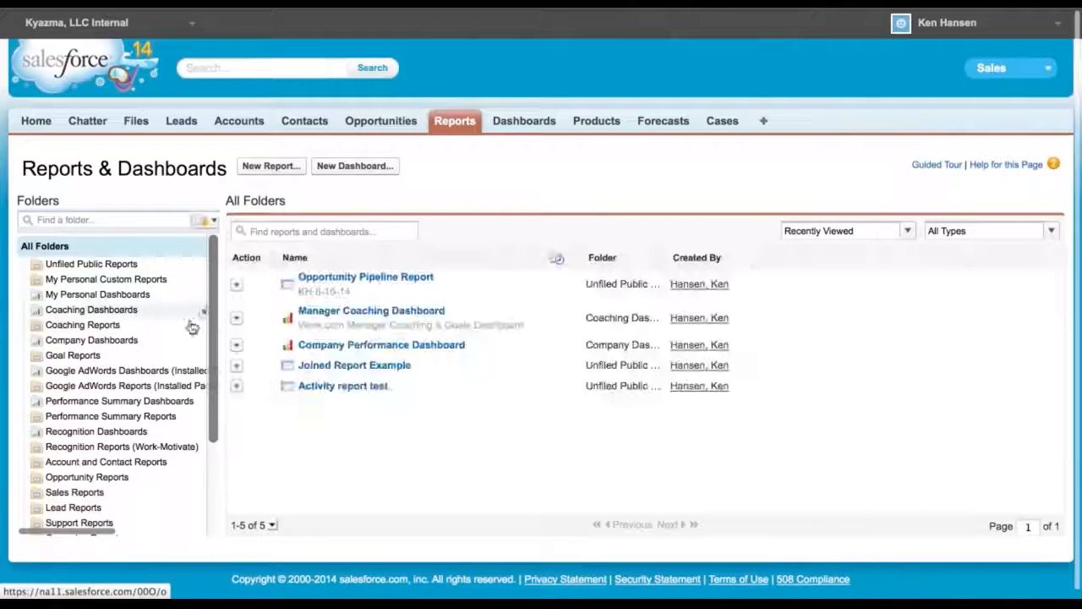
# Create a new report folder labelled Pipeline Reports with Read Only public folder access
pyautogui.click(204, 221)
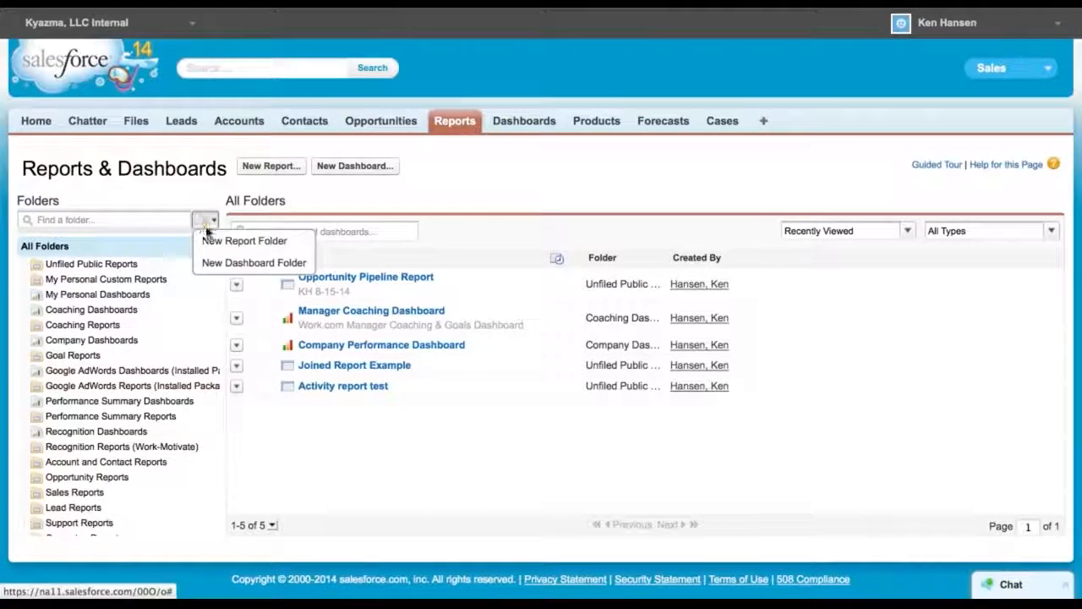
pyautogui.click(221, 242)
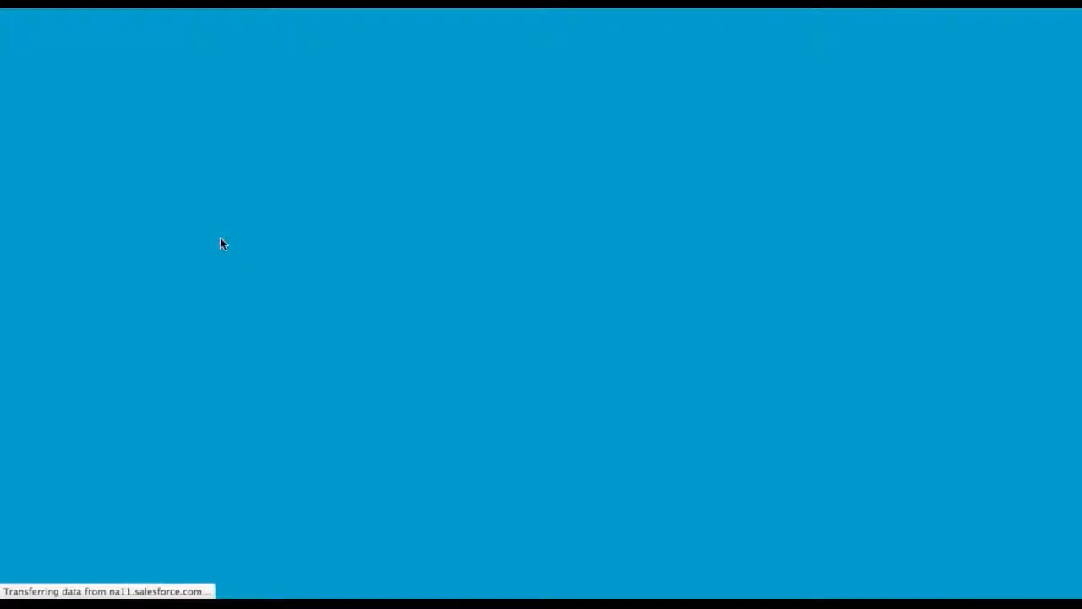
pyautogui.write('Pipeline Reports')
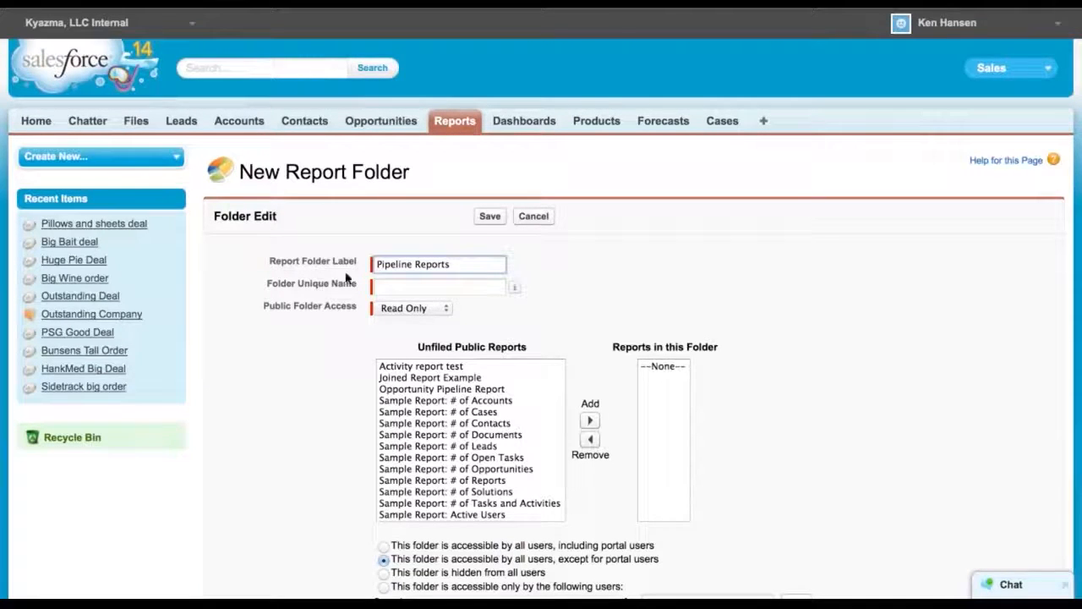
pyautogui.click(435, 309)
pyautogui.click(435, 313)
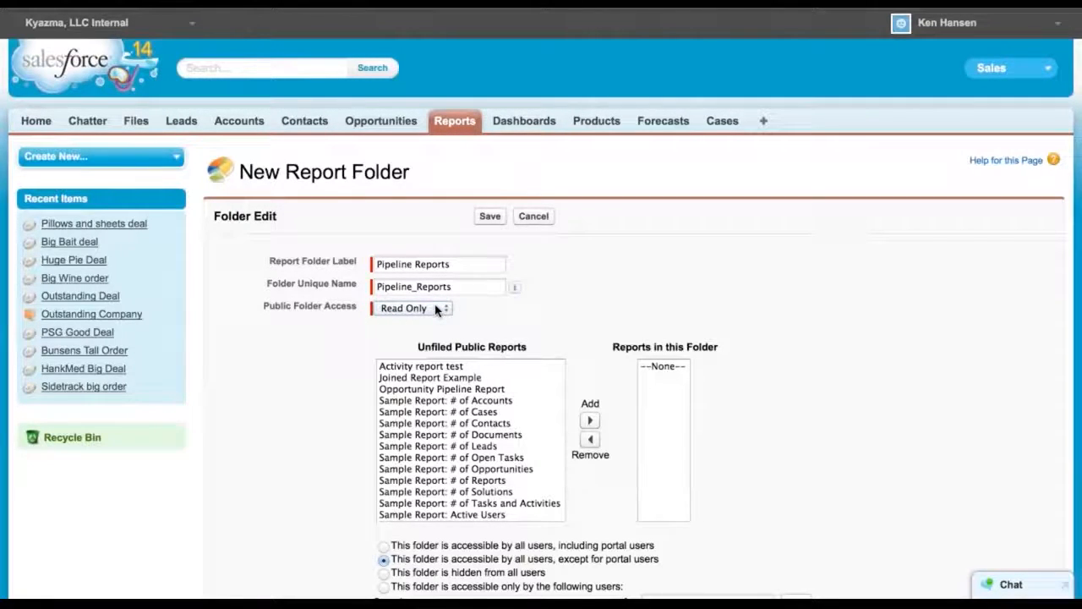
# Add the Opportunity Pipeline Report to the new folder's reports and save the folder
pyautogui.scroll(-3, 316, 411)
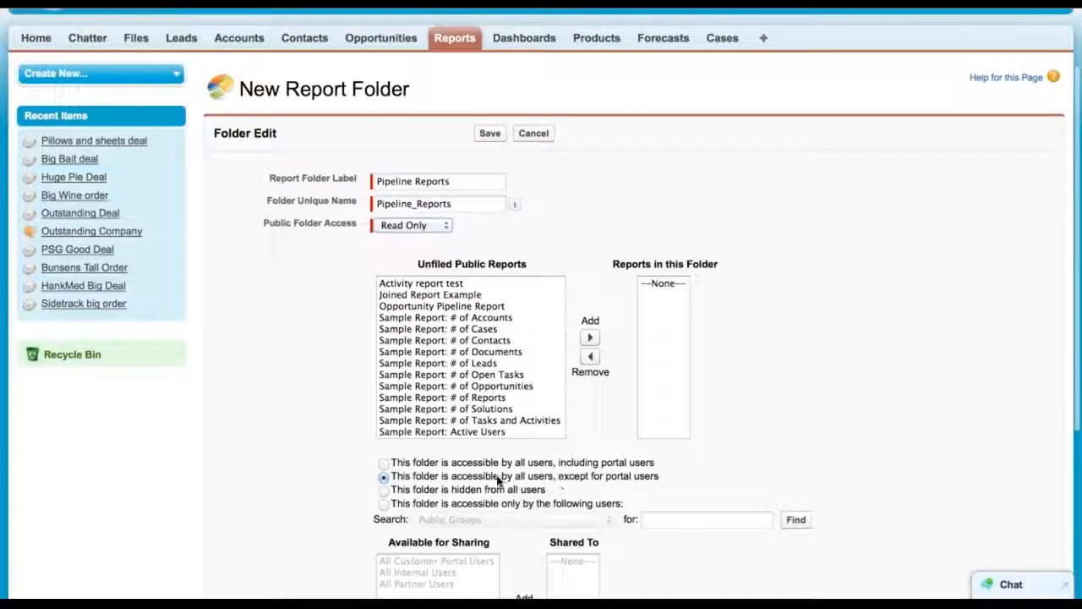
pyautogui.scroll(-5, 318, 499)
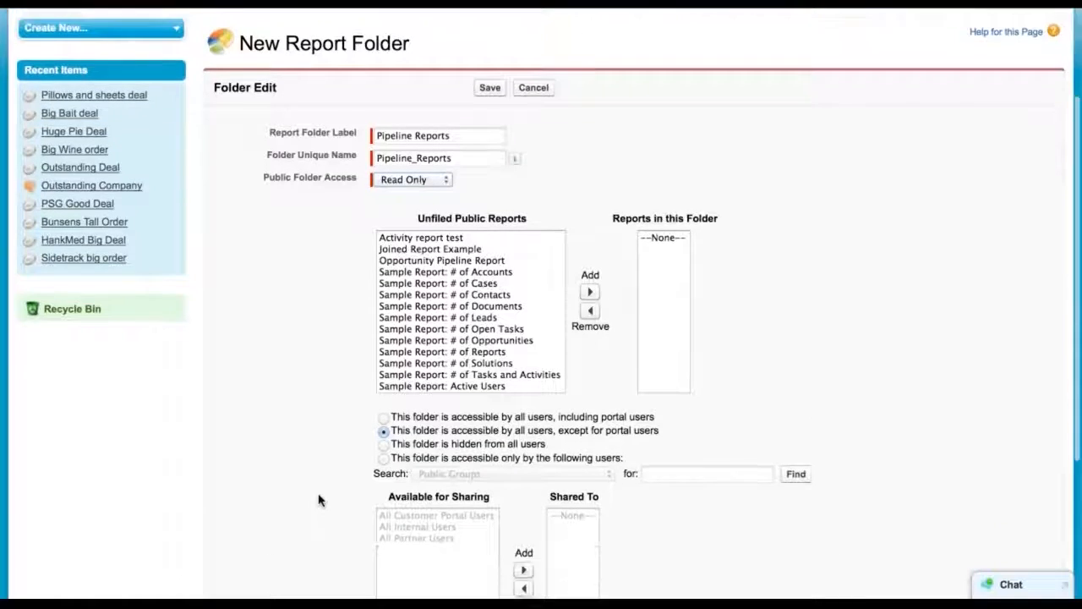
pyautogui.scroll(-2, 317, 499)
pyautogui.scroll(3, 318, 500)
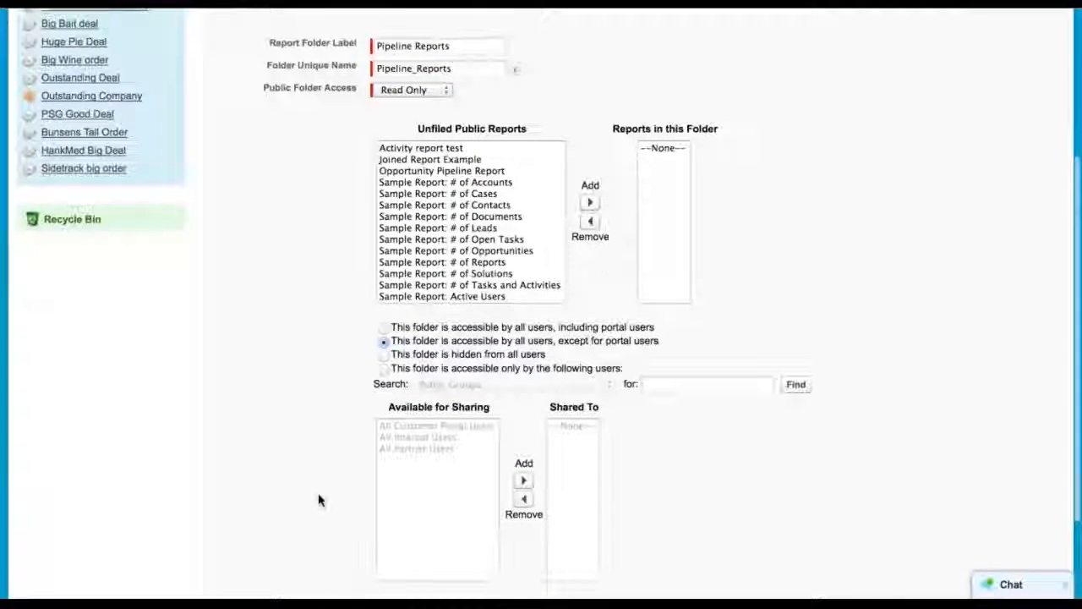
pyautogui.scroll(2, 318, 499)
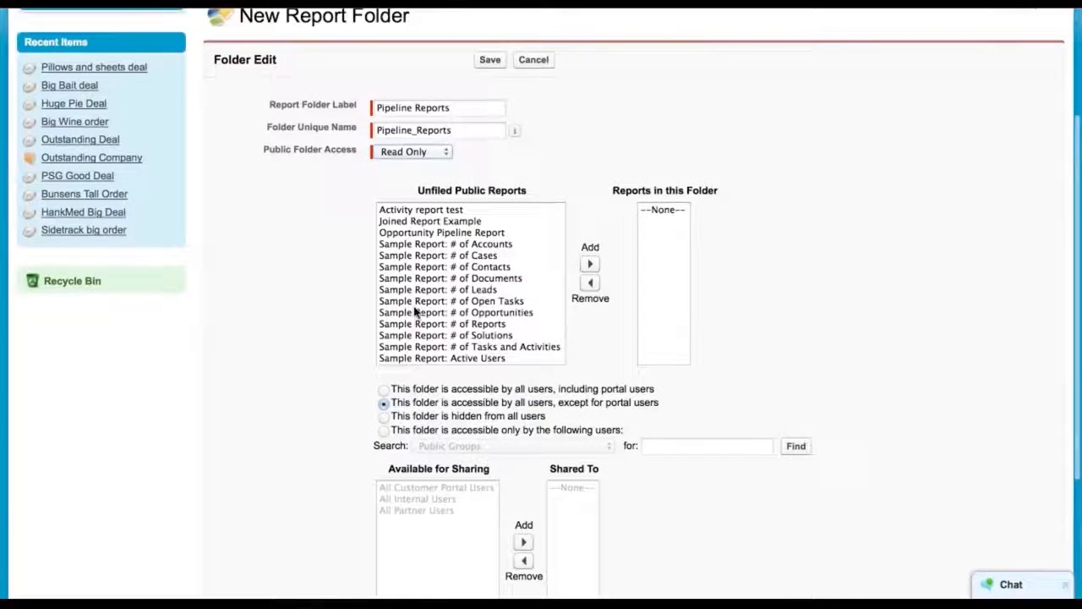
pyautogui.click(422, 234)
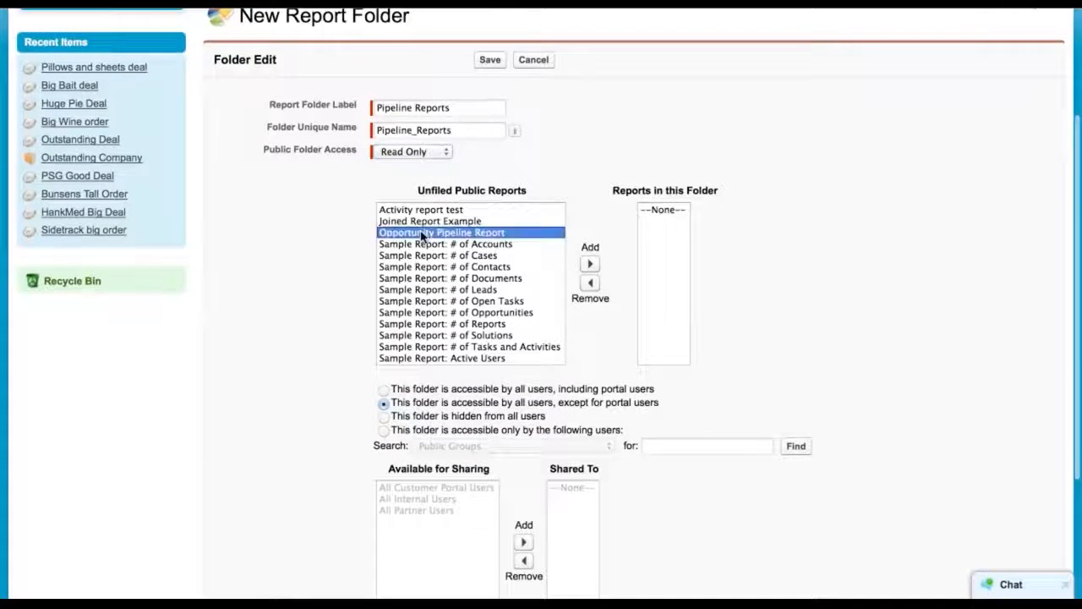
pyautogui.click(590, 265)
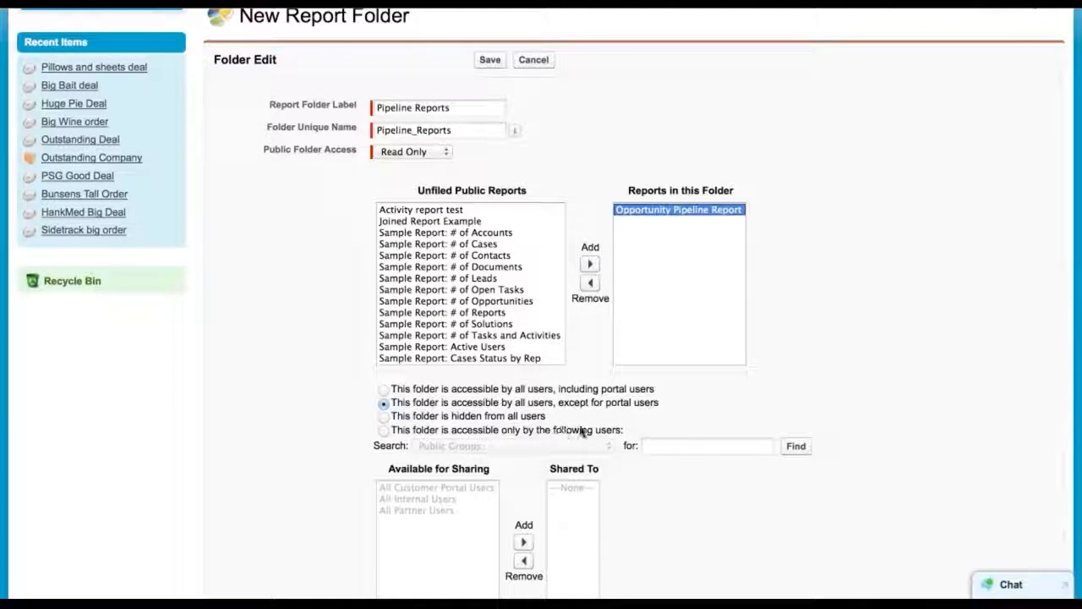
pyautogui.click(490, 60)
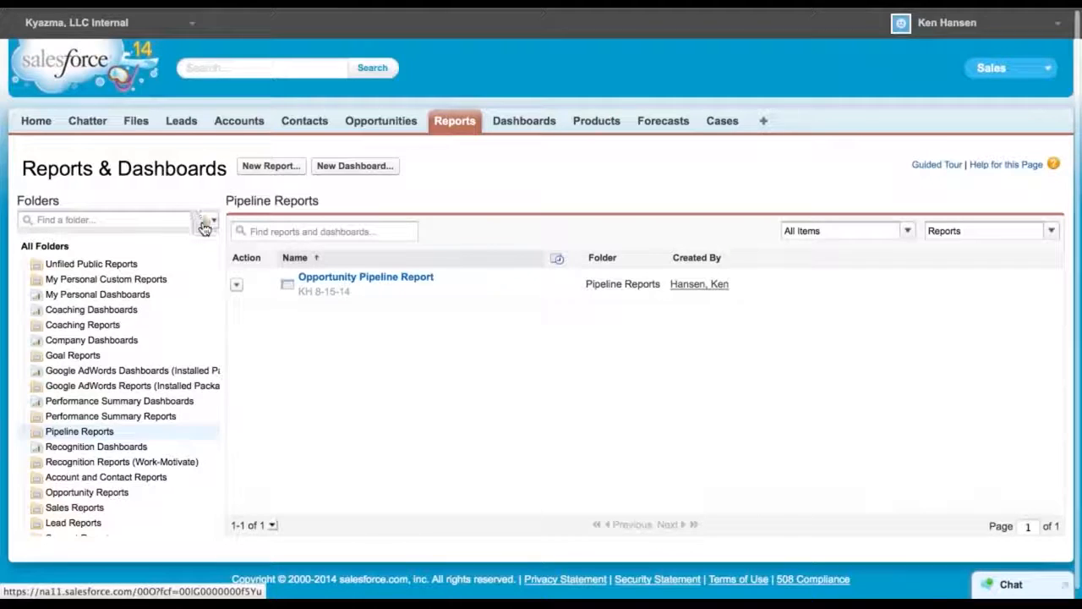
# Create another new report folder labelled Joined Reports
pyautogui.scroll(-5, 96, 463)
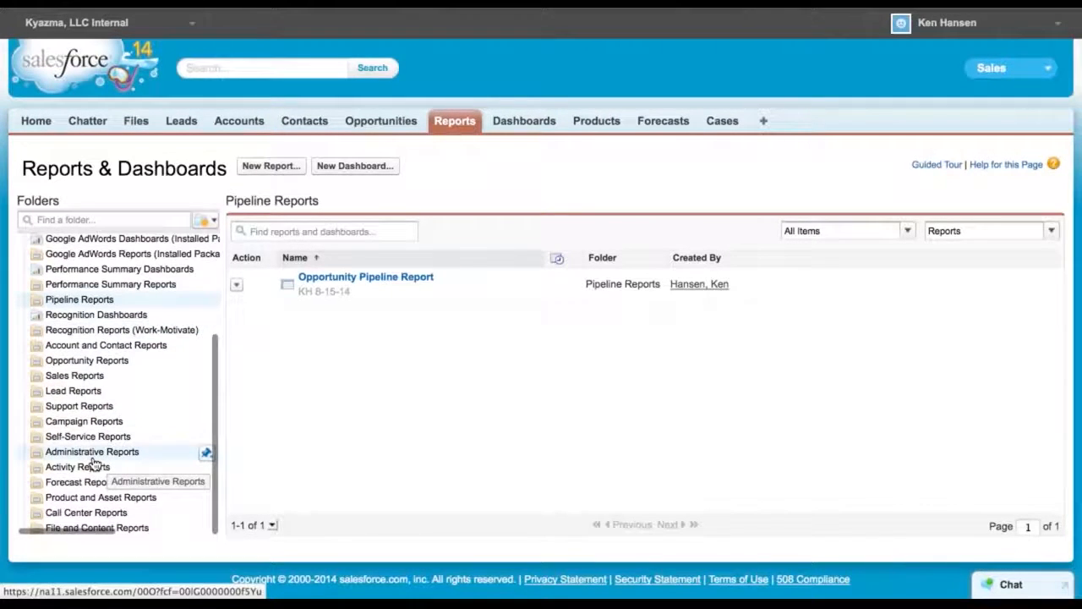
pyautogui.scroll(5, 160, 464)
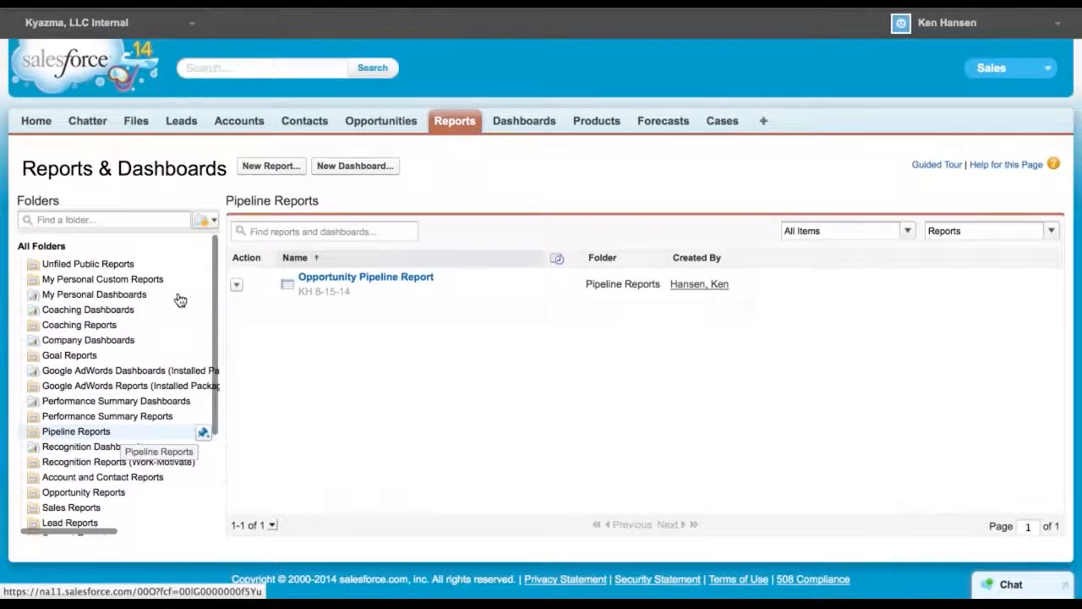
pyautogui.click(206, 220)
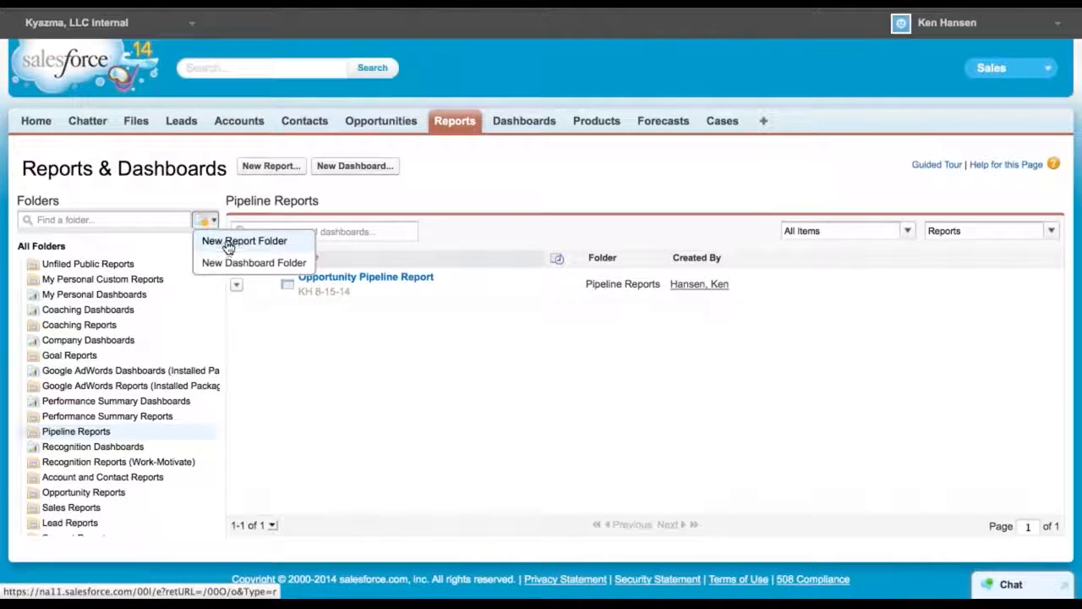
pyautogui.click(225, 244)
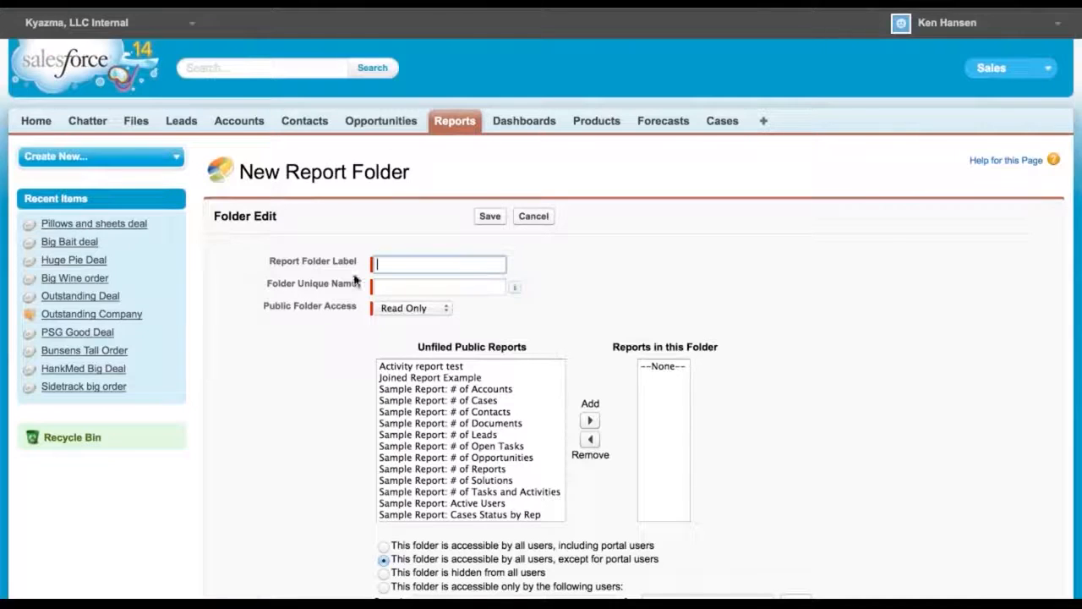
pyautogui.write('Joined R')
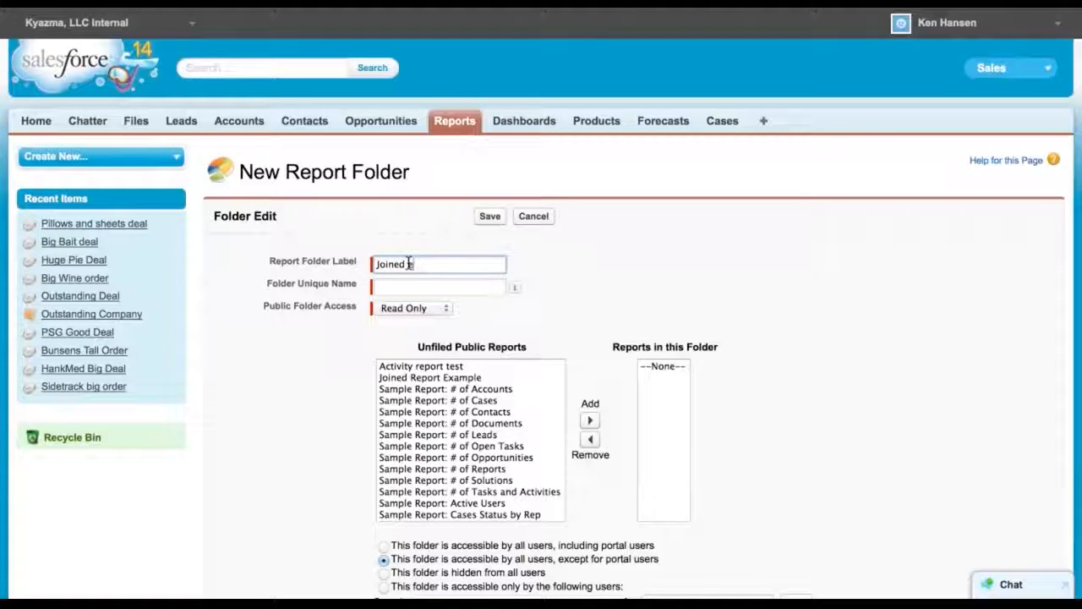
pyautogui.write('eports')
pyautogui.click(473, 288)
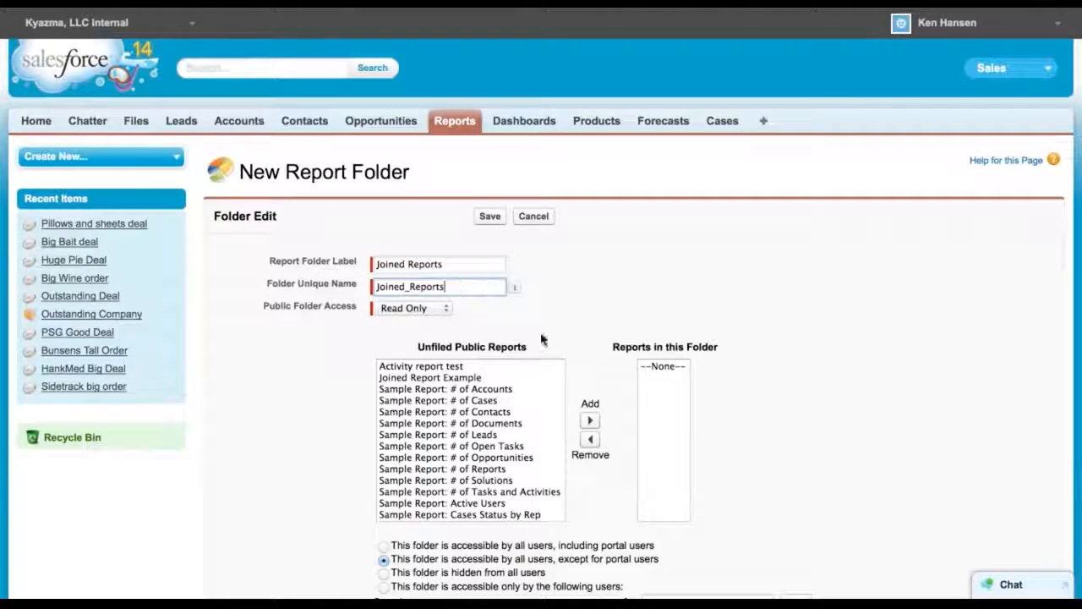
# Add Joined Report Example to the Joined Reports folder and save the folder
pyautogui.click(437, 378)
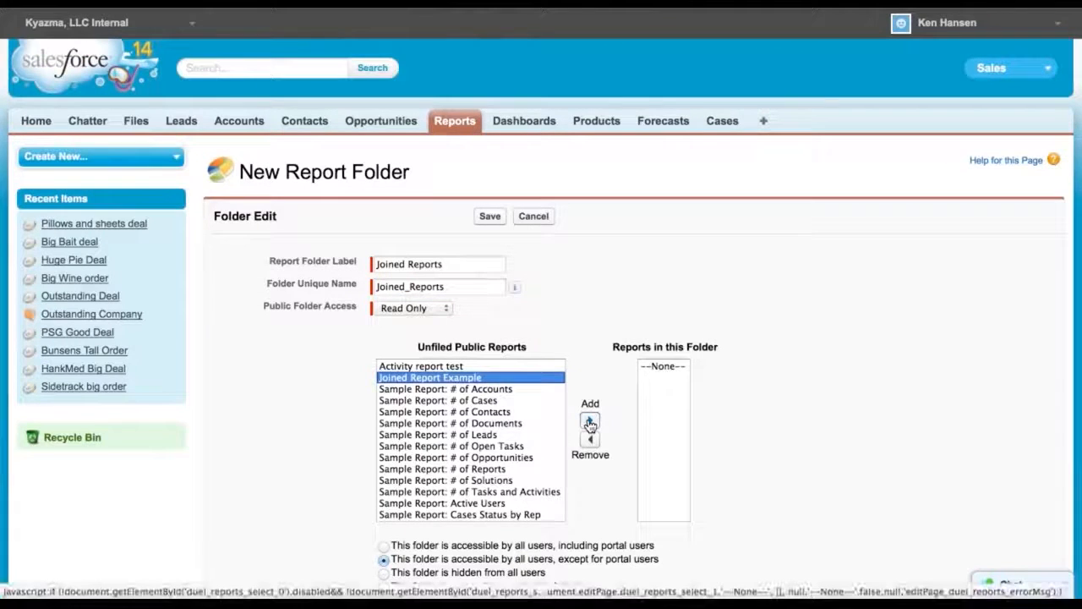
pyautogui.click(590, 421)
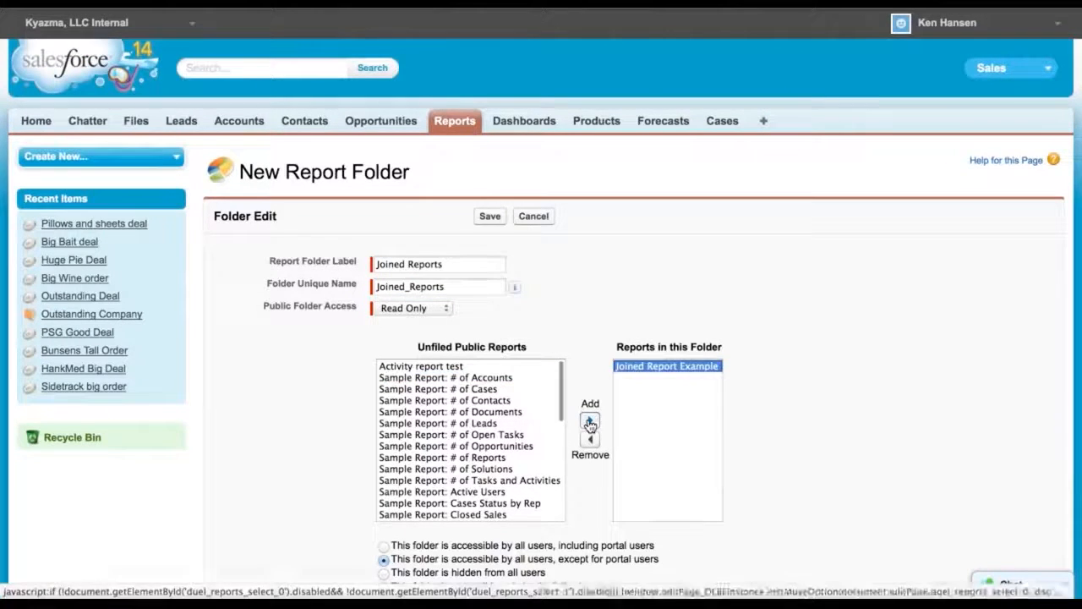
pyautogui.click(484, 217)
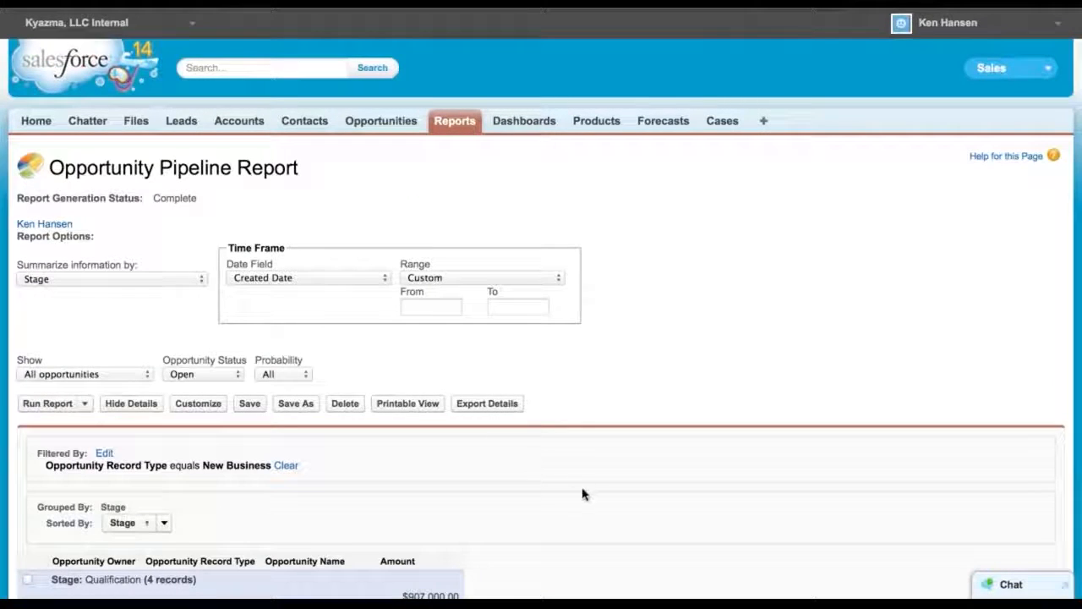
# Open the pipeline report in the builder and save a copy named Joined report Example 2
pyautogui.scroll(-5, 583, 494)
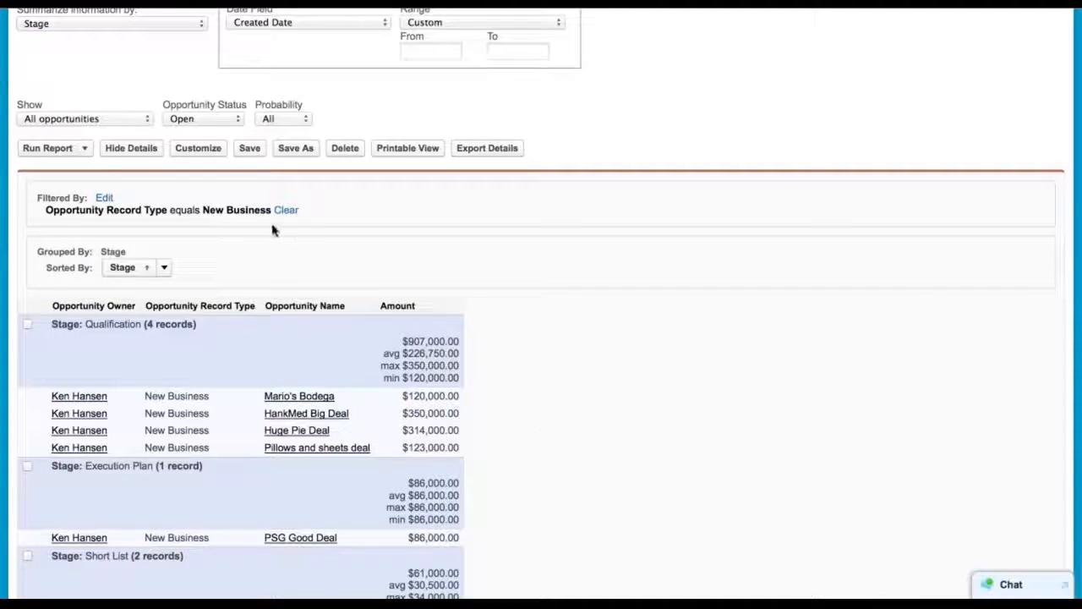
pyautogui.click(202, 154)
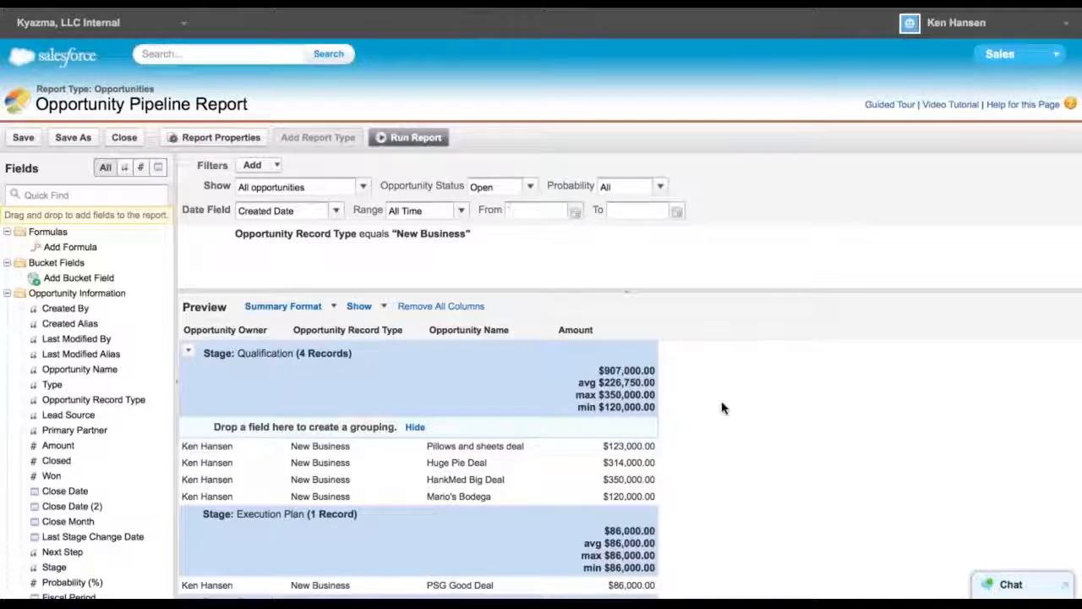
pyautogui.click(73, 138)
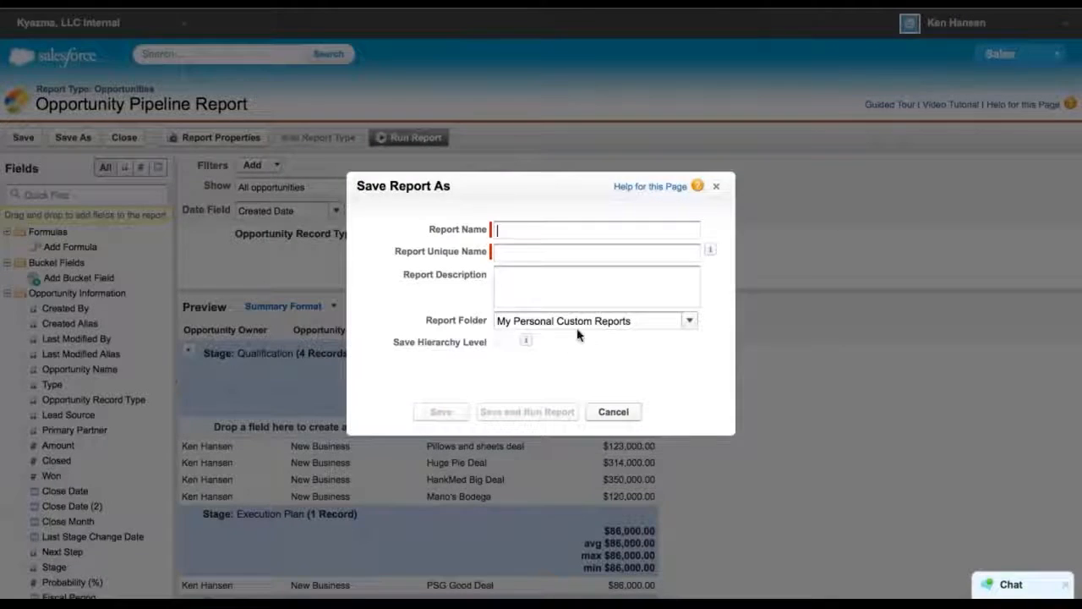
pyautogui.write('Joined report Examp')
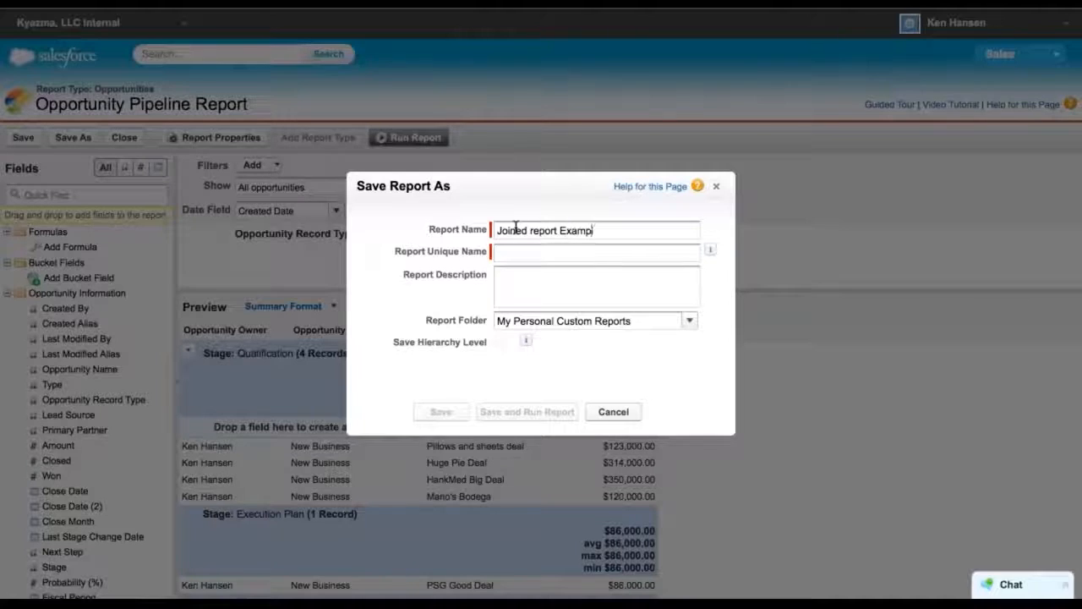
pyautogui.write('le 2')
# Place the copy in the Joined Reports folder and save and run it
pyautogui.click(532, 252)
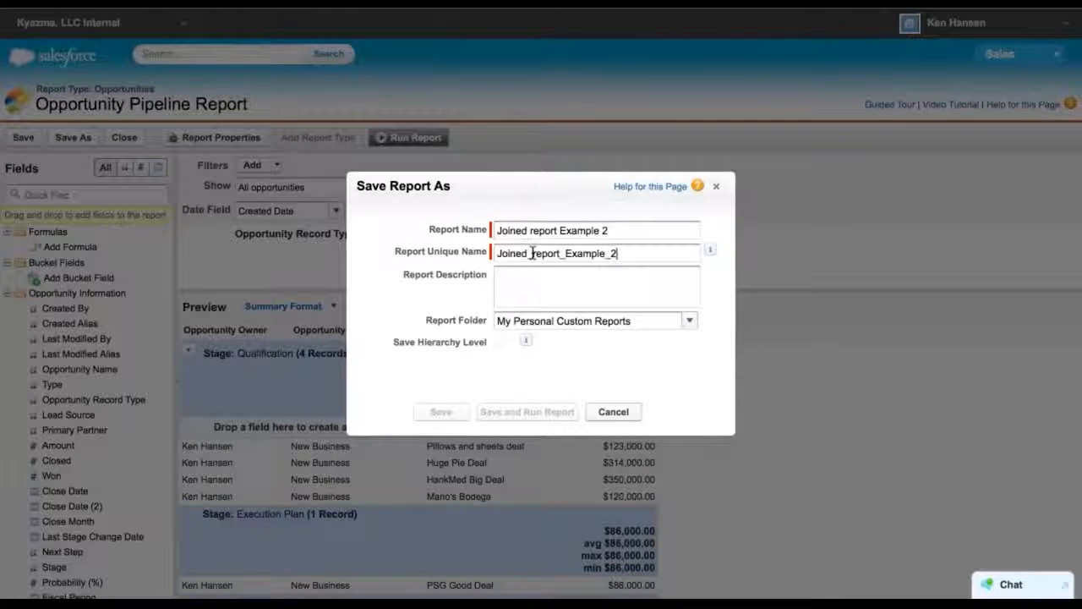
pyautogui.click(689, 321)
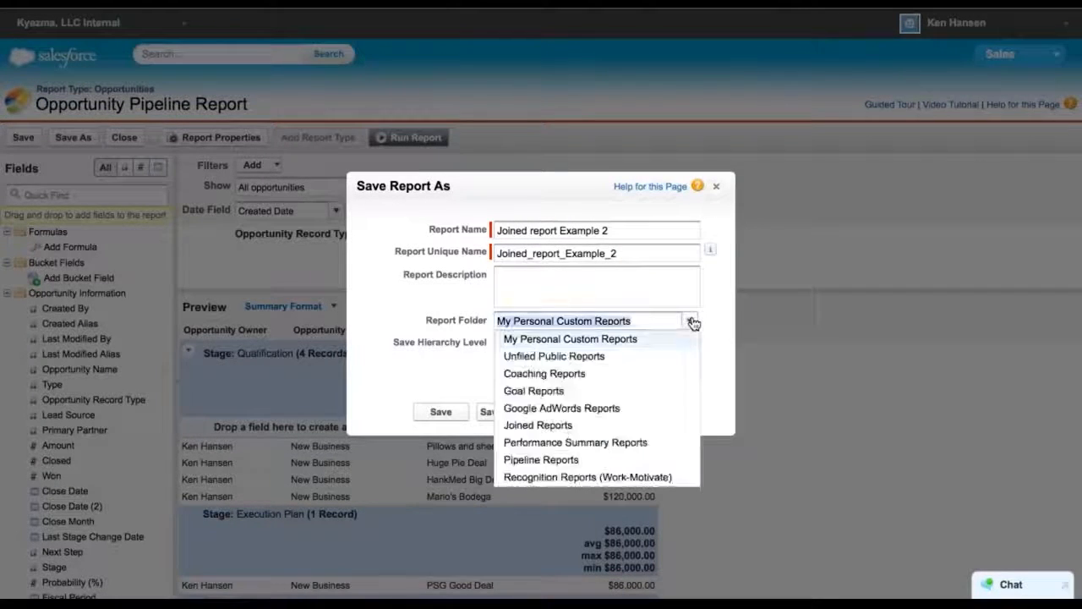
pyautogui.click(548, 425)
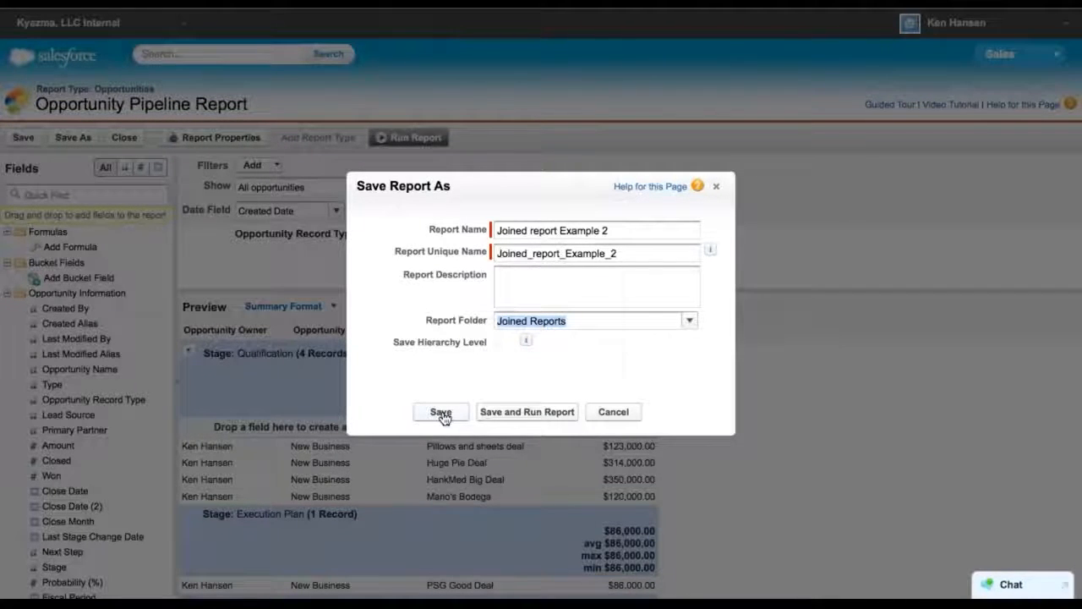
pyautogui.click(515, 416)
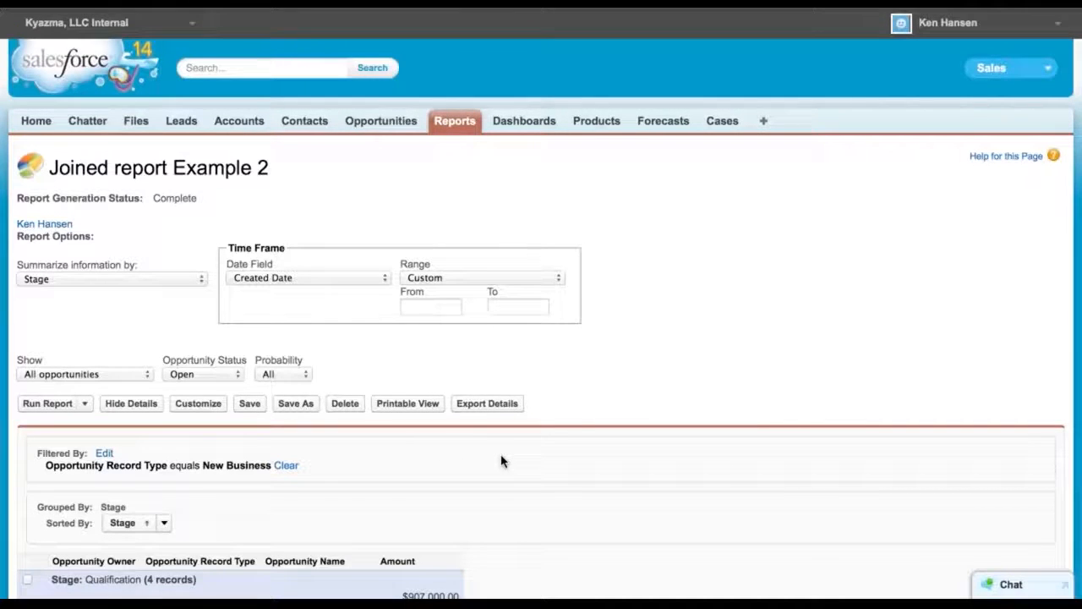
# Open the Opportunity Pipeline Report from the reports list, then return and open Joined report Example 2
pyautogui.click(454, 125)
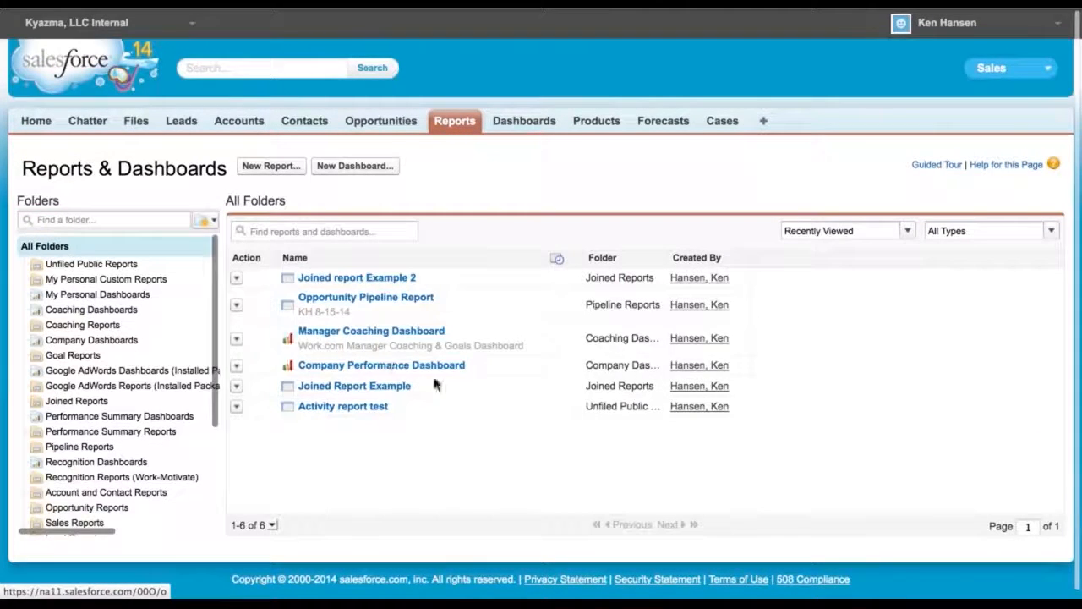
pyautogui.click(346, 299)
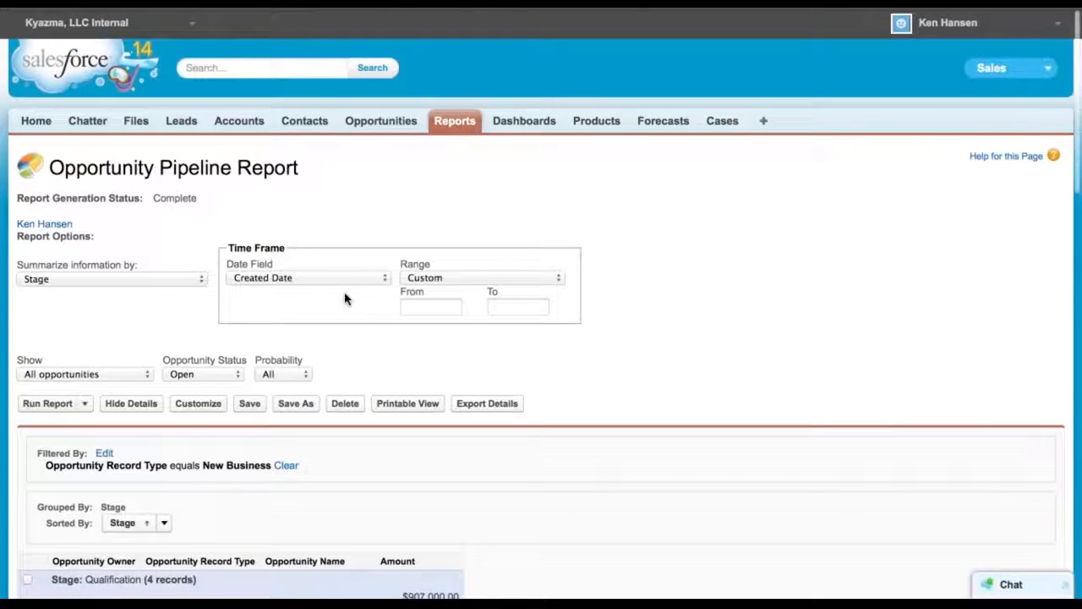
pyautogui.scroll(-10, 541, 514)
pyautogui.scroll(15, 541, 514)
pyautogui.click(461, 123)
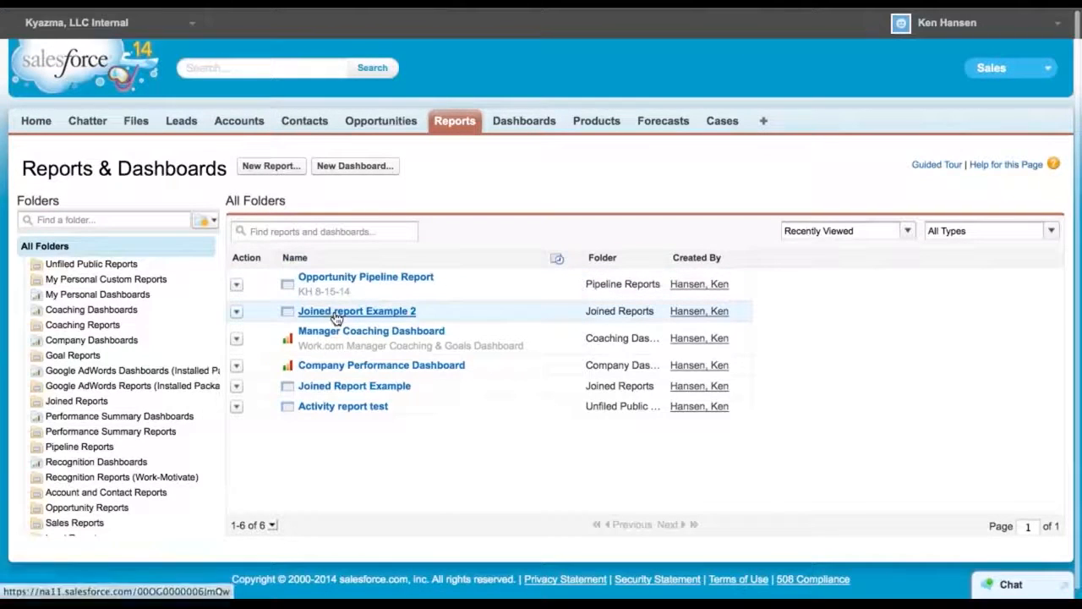
pyautogui.click(335, 312)
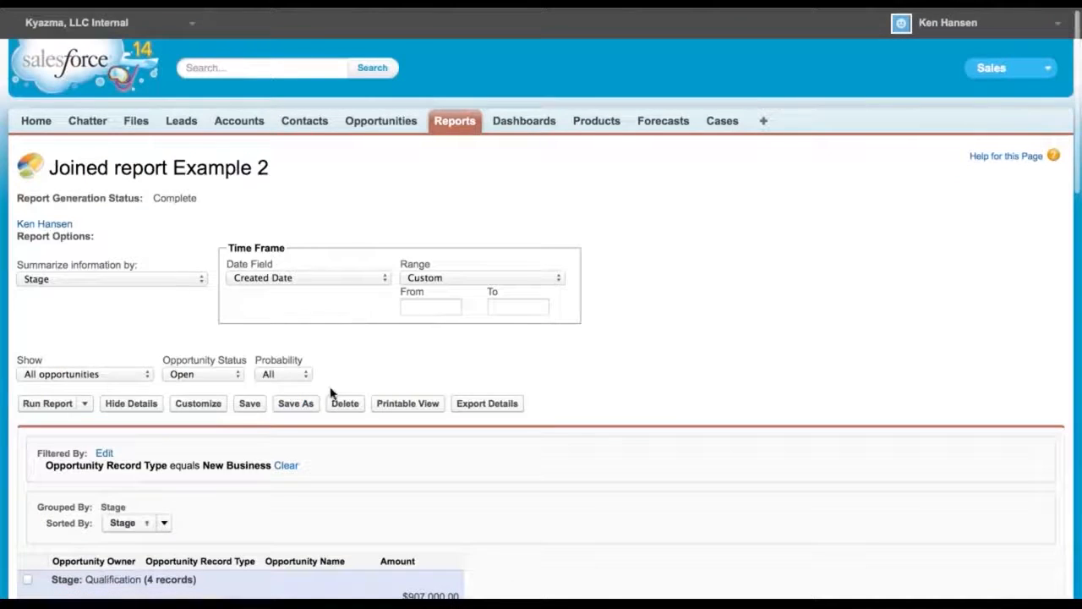
# Open the report for customizing and remove the Stage grouping so Stage becomes a regular column
pyautogui.click(199, 404)
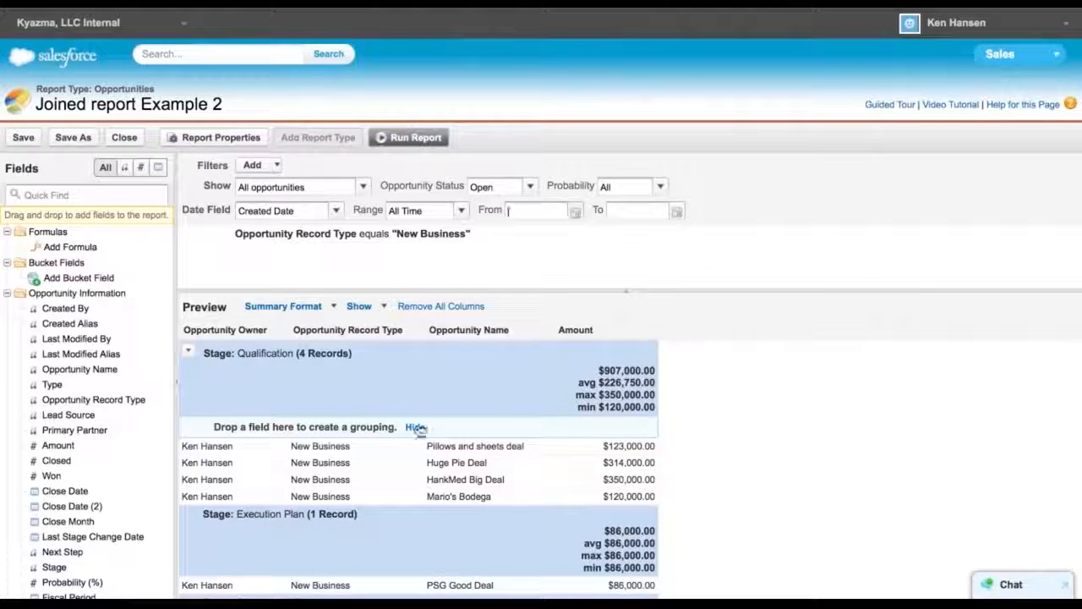
pyautogui.moveTo(259, 353); pyautogui.dragTo(418, 330)
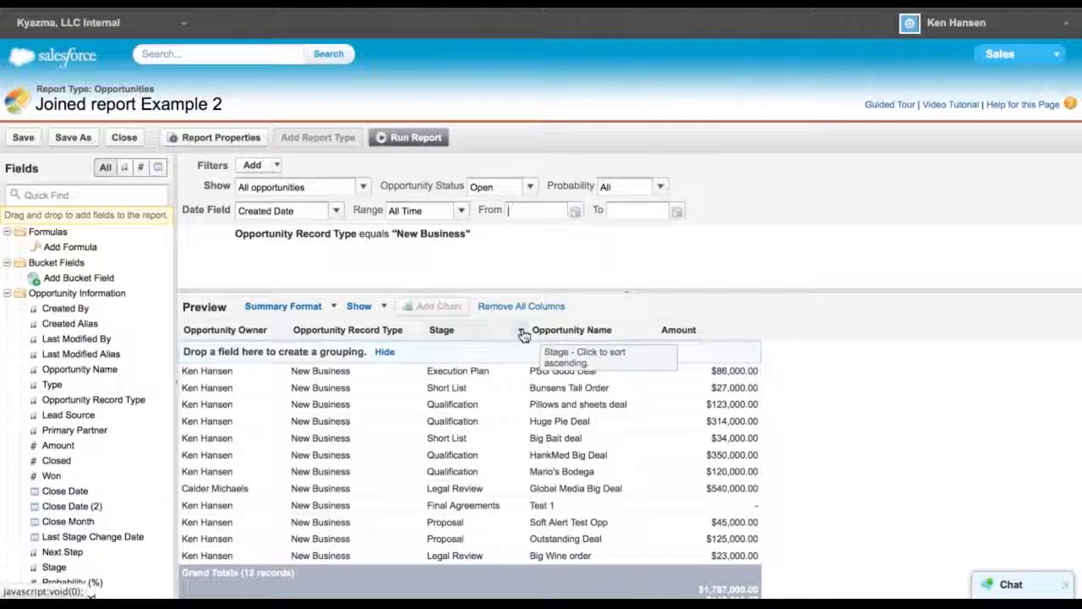
# Reorder the columns so Opportunity Name and Amount follow Opportunity Owner
pyautogui.moveTo(608, 330); pyautogui.dragTo(294, 333)
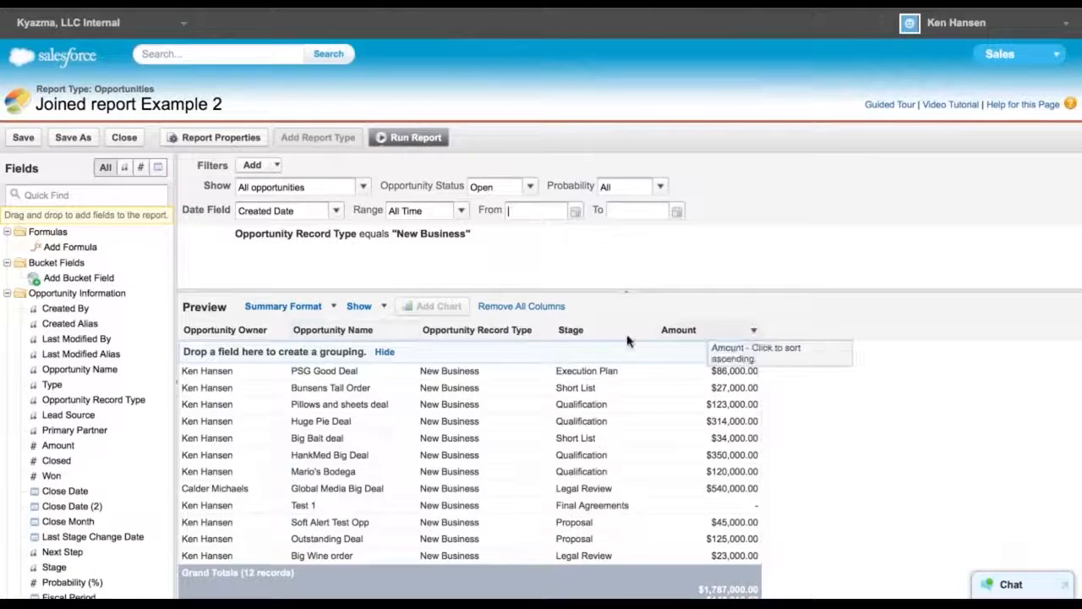
pyautogui.moveTo(696, 332); pyautogui.dragTo(419, 332)
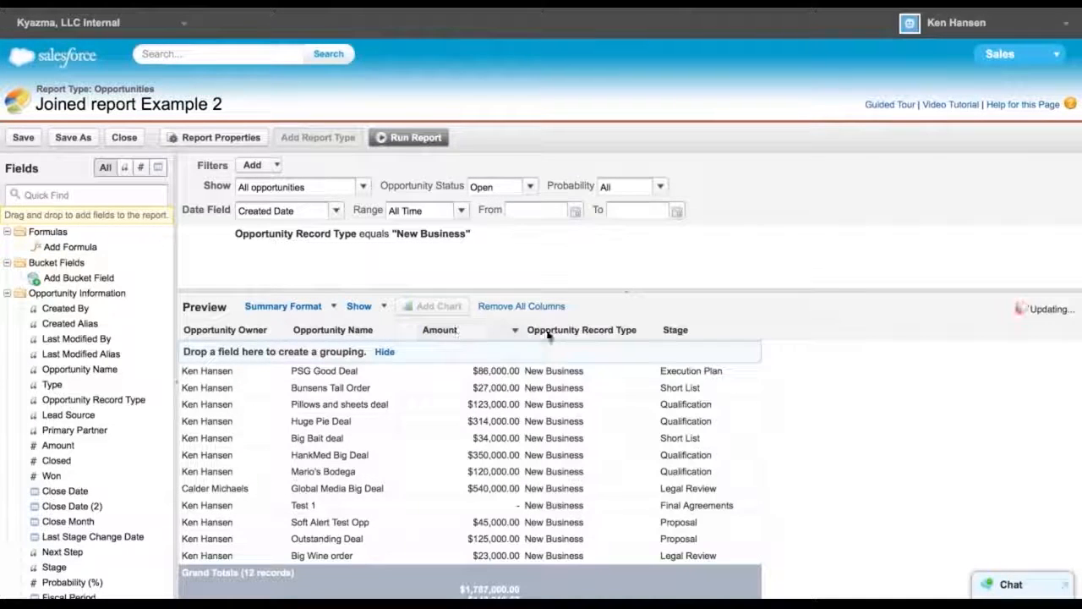
# Remove the Opportunity Record Type column from the report
pyautogui.click(650, 330)
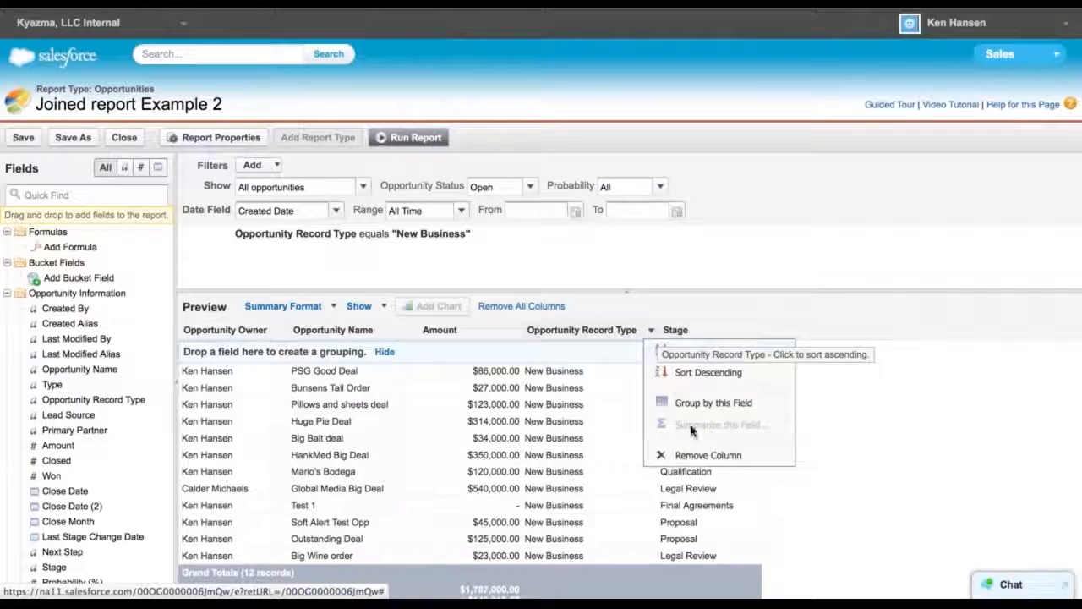
pyautogui.click(663, 454)
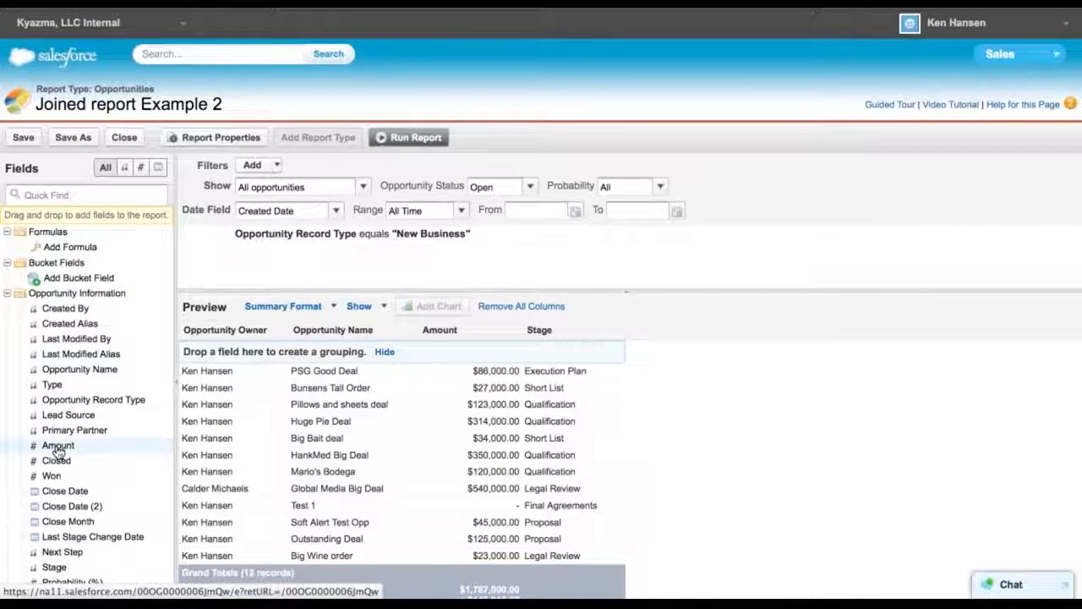
pyautogui.scroll(-4, 57, 447)
pyautogui.scroll(-1, 58, 449)
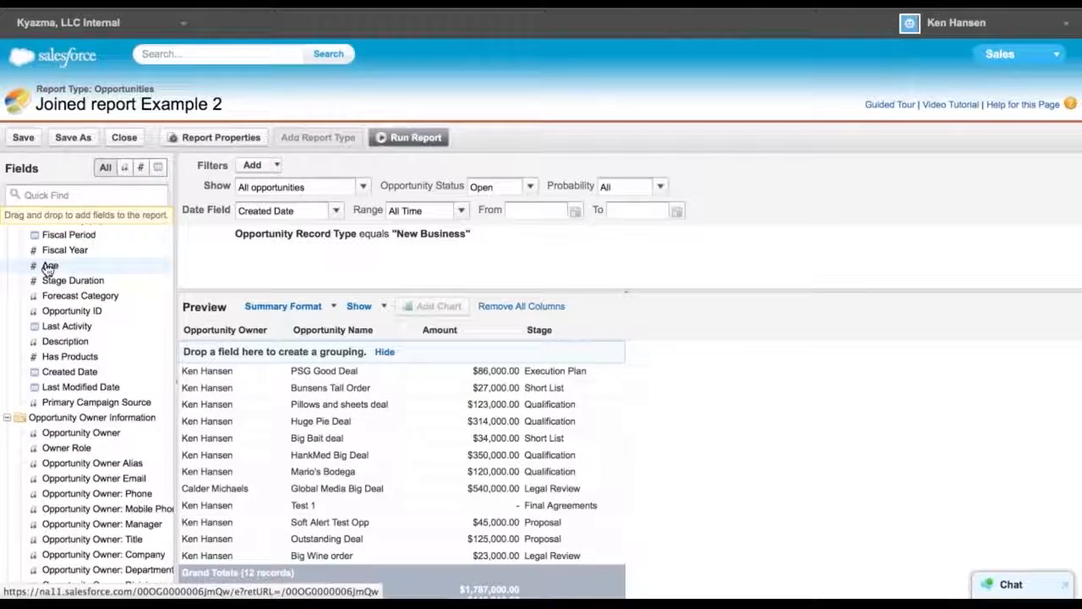
pyautogui.moveTo(53, 266); pyautogui.dragTo(250, 248)
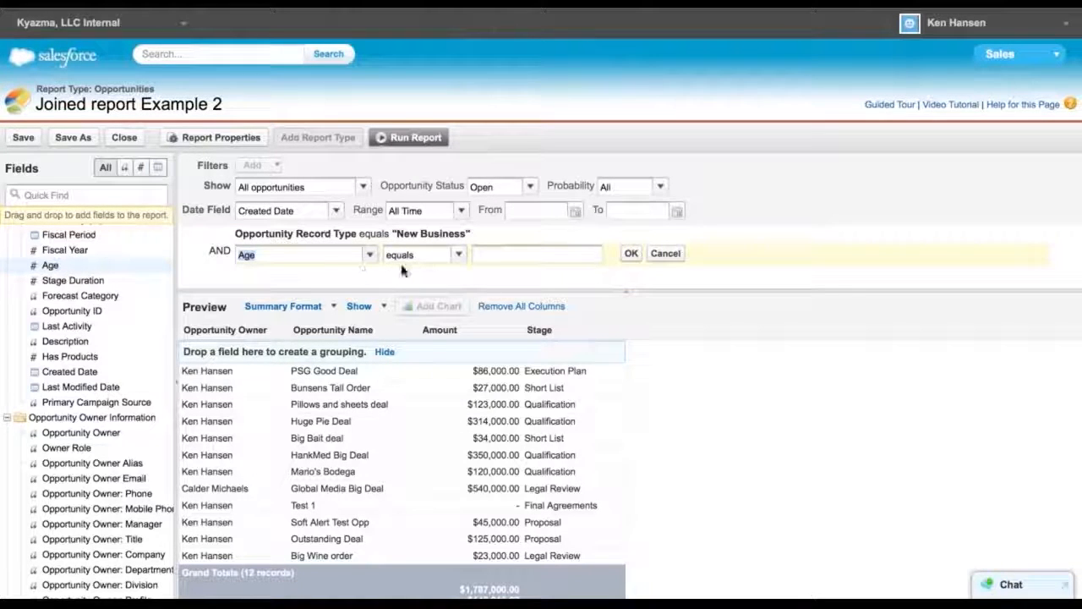
pyautogui.click(665, 255)
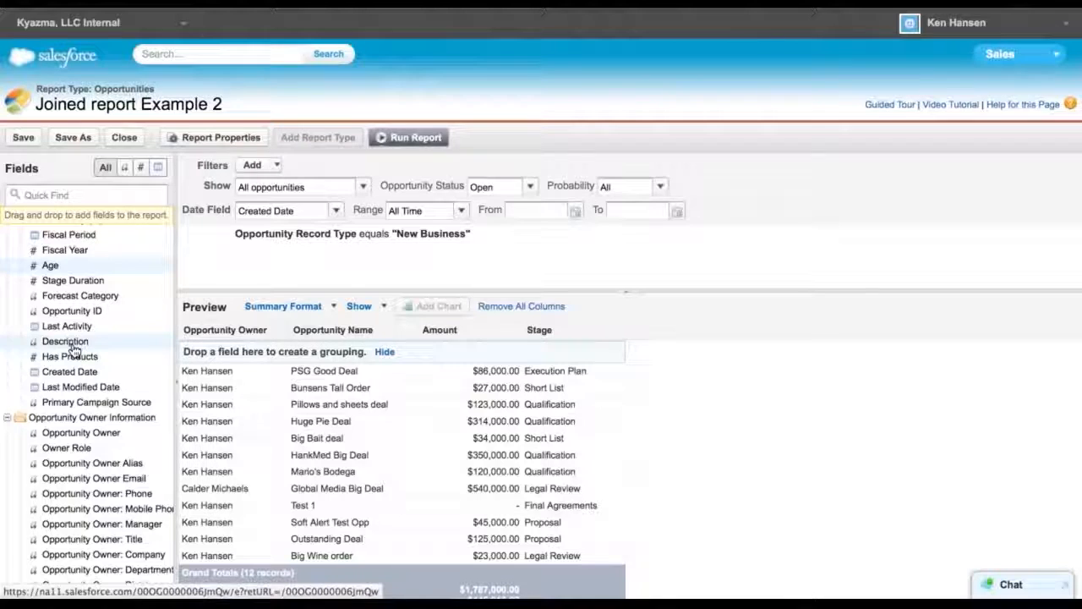
# Switch the report format to Joined
pyautogui.click(328, 310)
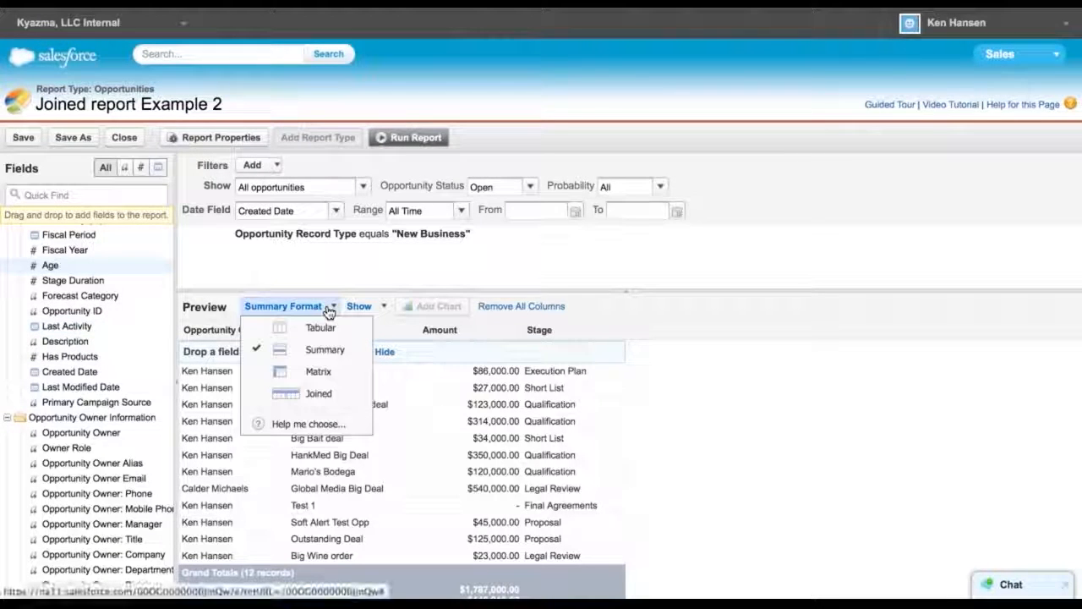
pyautogui.click(315, 398)
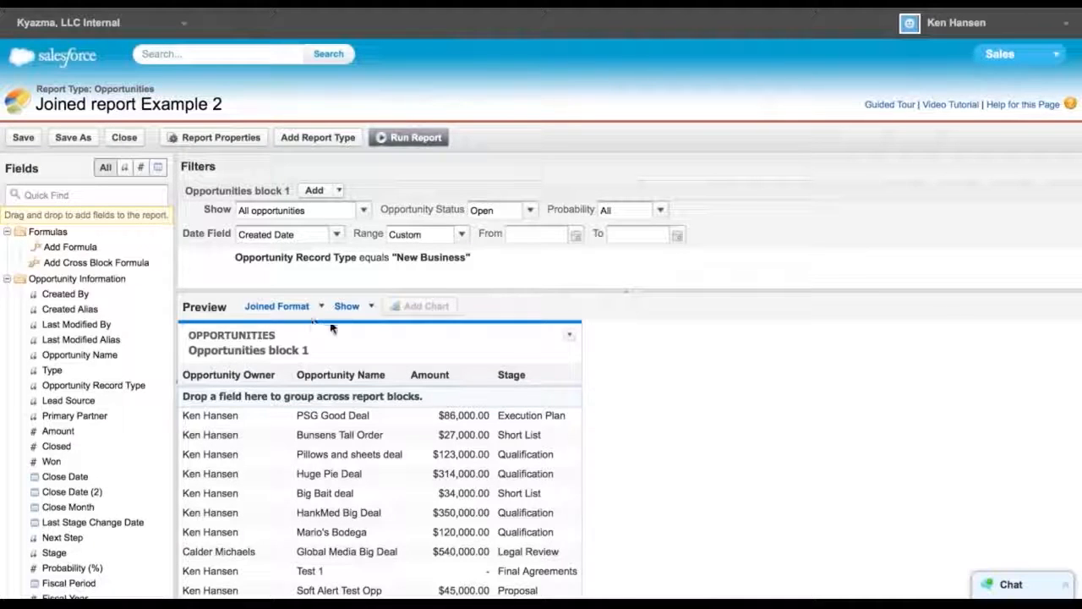
# Rename the first block Created this Year and set its date range to Current FY
pyautogui.click(270, 351)
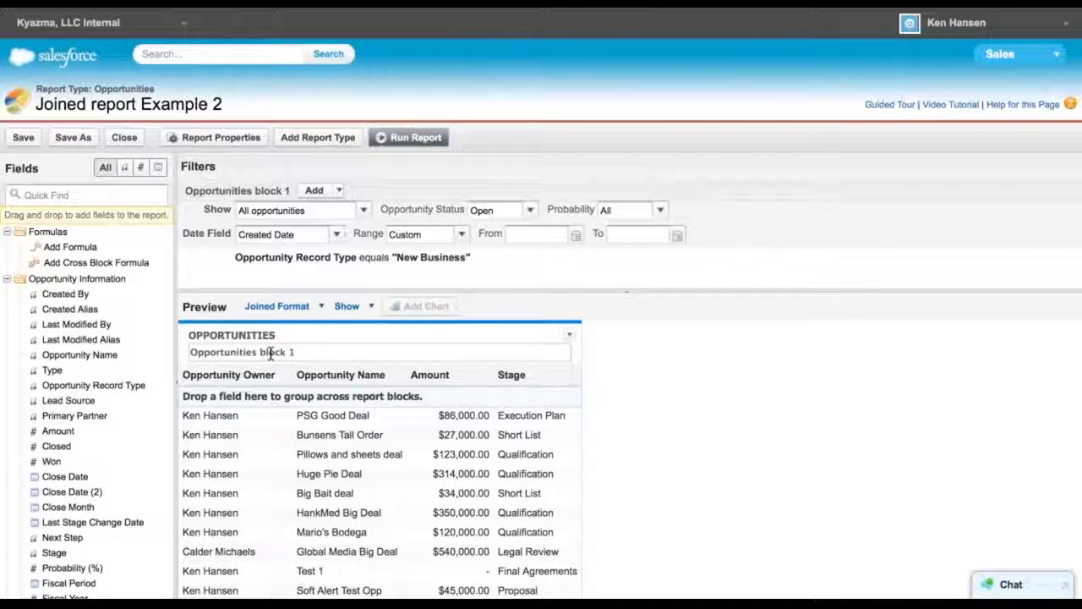
pyautogui.write('Created')
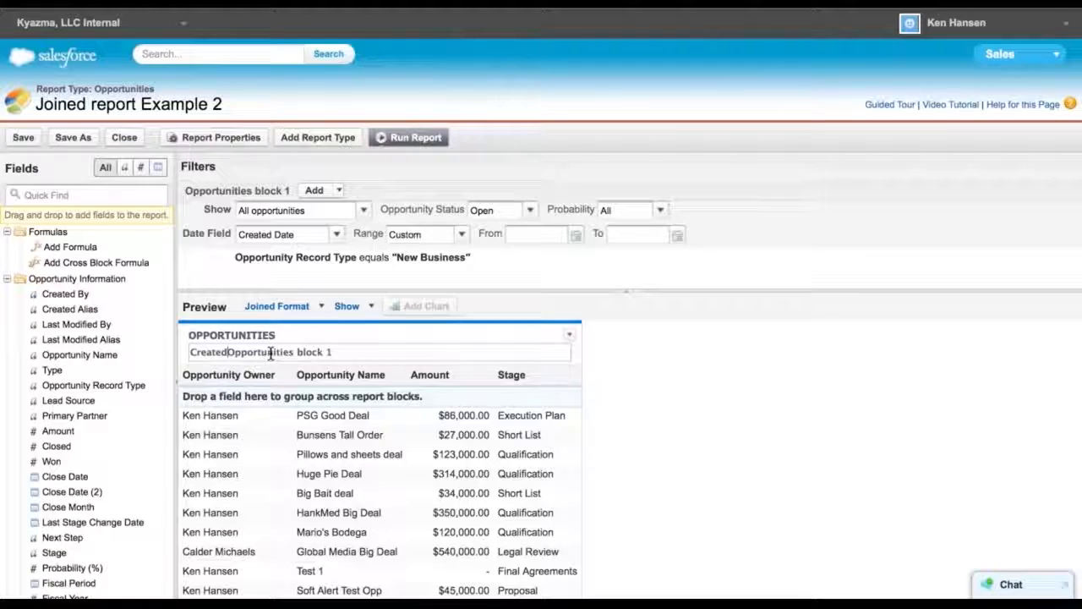
pyautogui.moveTo(345, 350); pyautogui.dragTo(174, 344)
pyautogui.write('Created this Year')
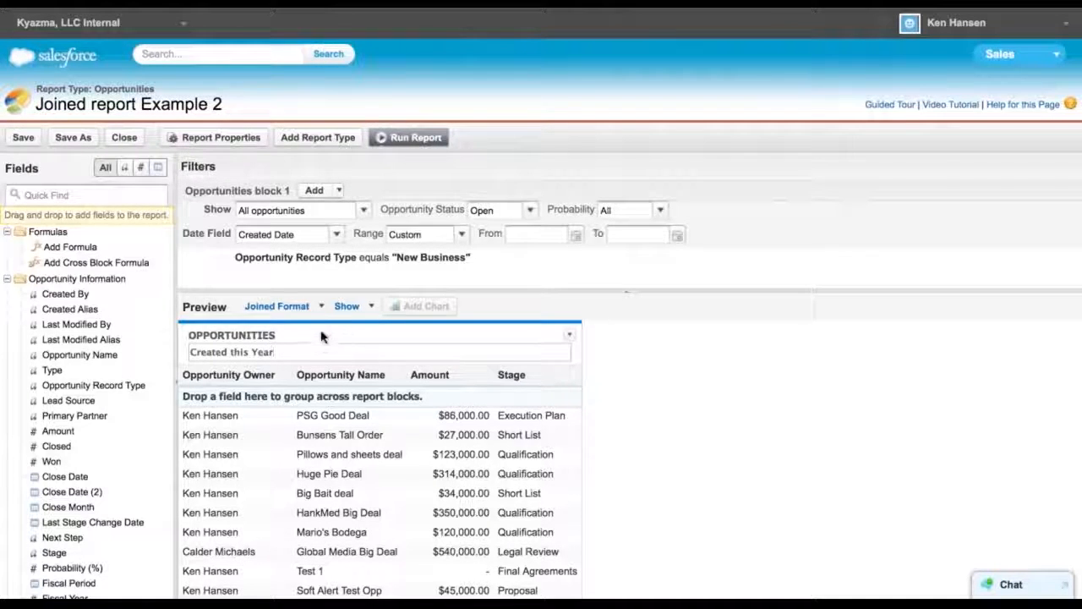
pyautogui.press('Return')
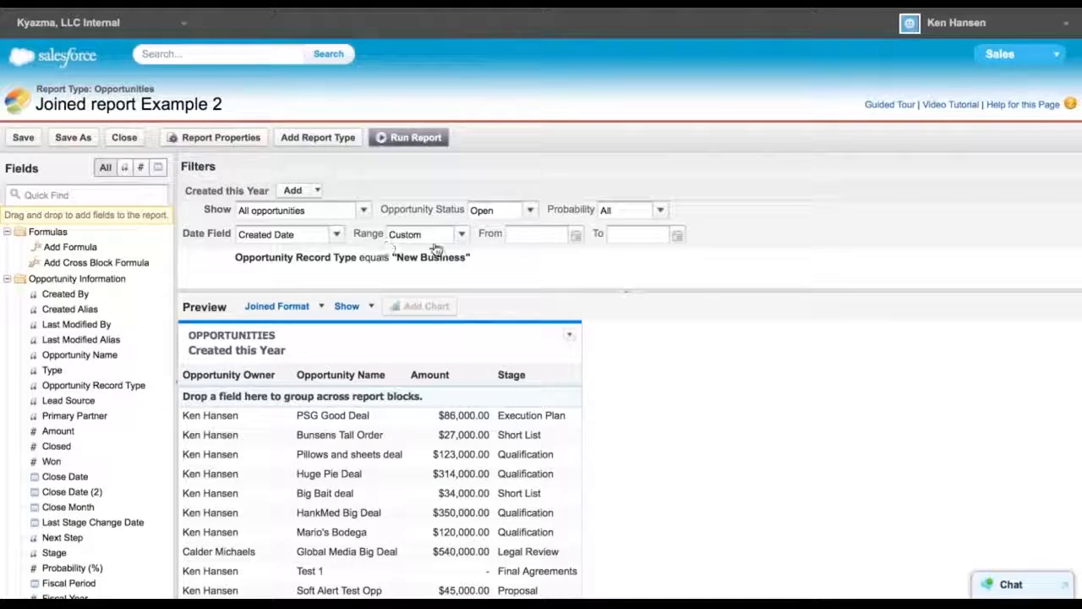
pyautogui.click(459, 235)
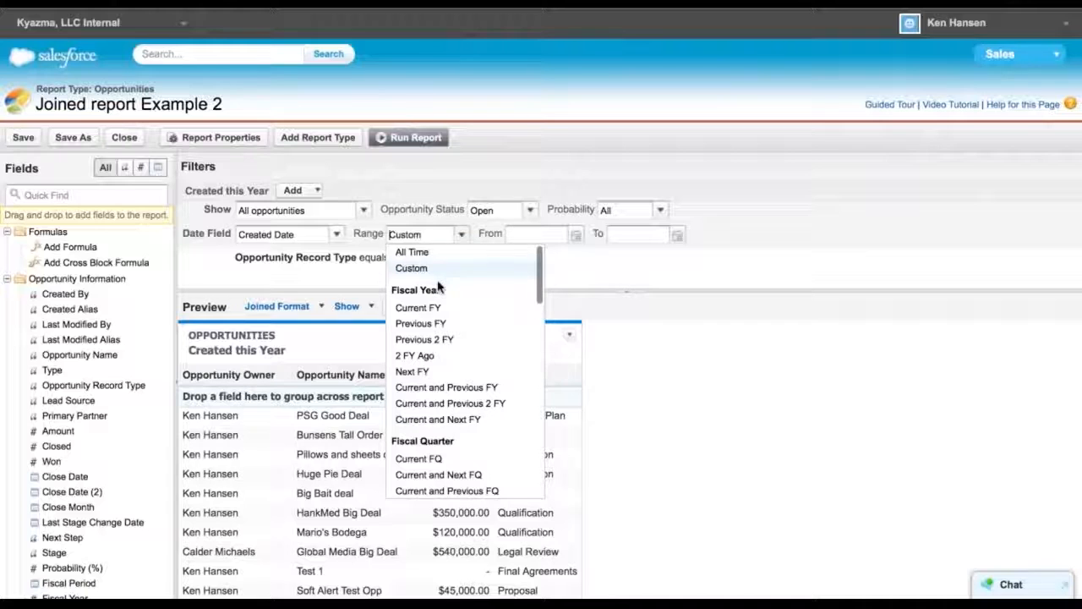
pyautogui.click(420, 308)
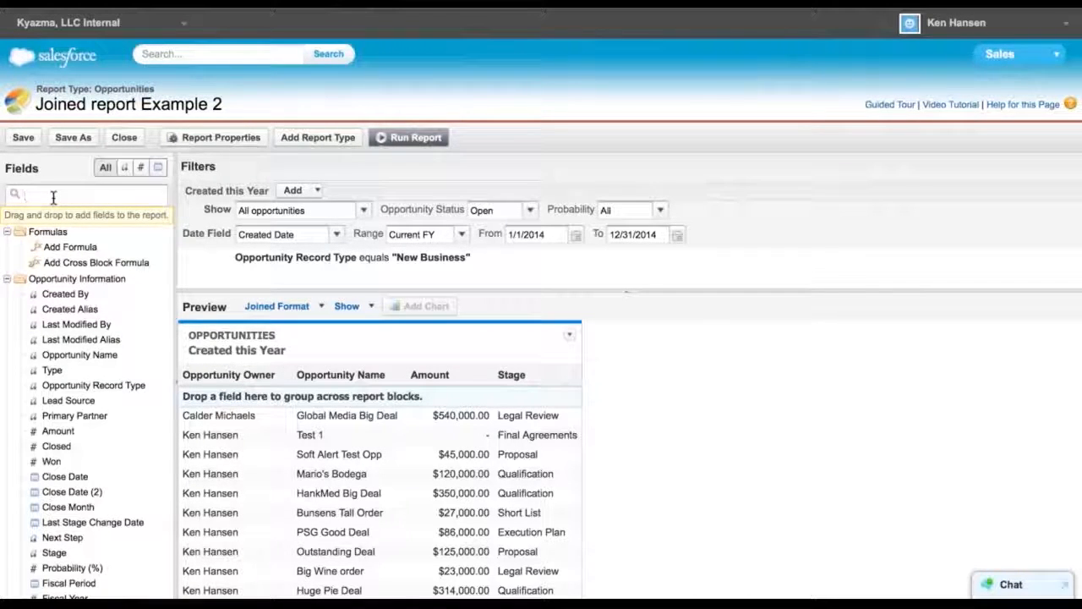
# Search the fields for owner and add Opportunity Owner as a second report block
pyautogui.write('owner')
pyautogui.moveTo(74, 248); pyautogui.dragTo(618, 359)
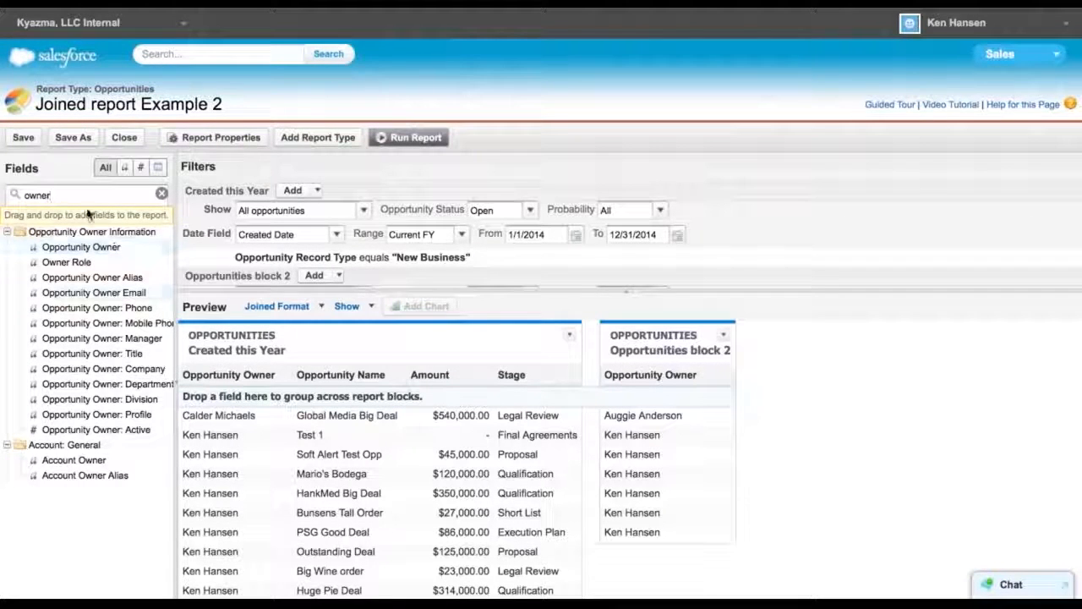
# Search the fields for amount and add Amount to the second block
pyautogui.press('BackSpace')
pyautogui.press('BackSpace')
pyautogui.press('BackSpace')
pyautogui.press('BackSpace')
pyautogui.press('BackSpace')
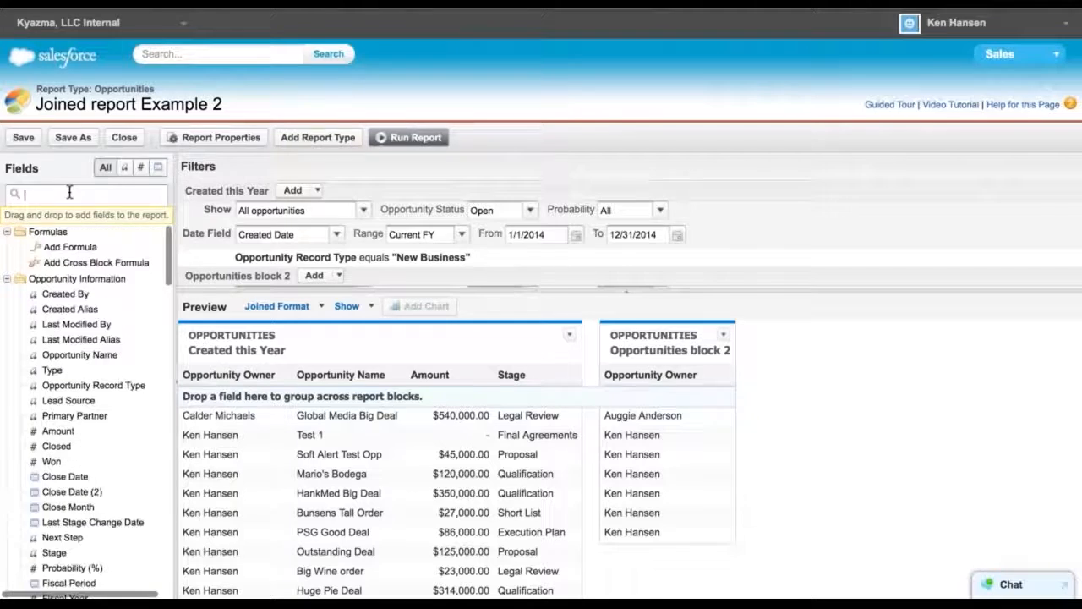
pyautogui.write('amoun')
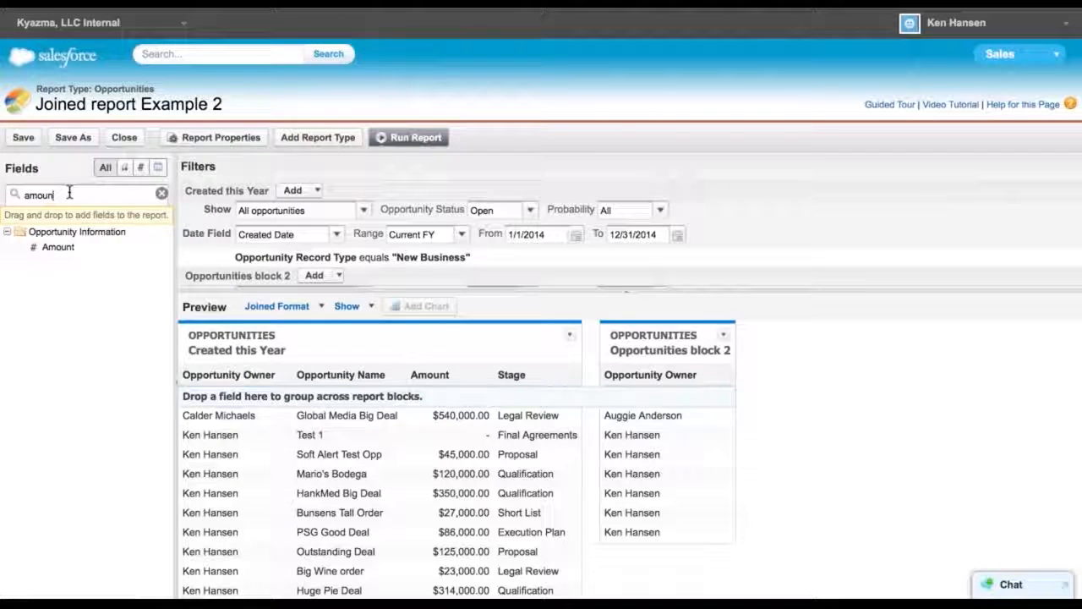
pyautogui.moveTo(54, 248); pyautogui.dragTo(684, 372)
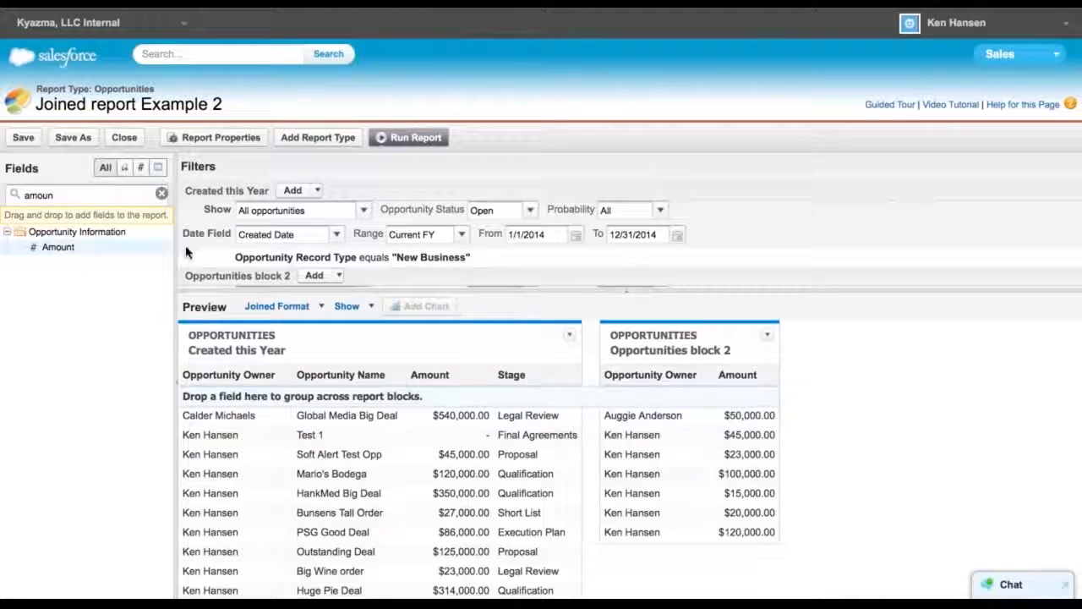
pyautogui.press('BackSpace')
pyautogui.press('BackSpace')
pyautogui.press('BackSpace')
pyautogui.press('BackSpace')
pyautogui.press('BackSpace')
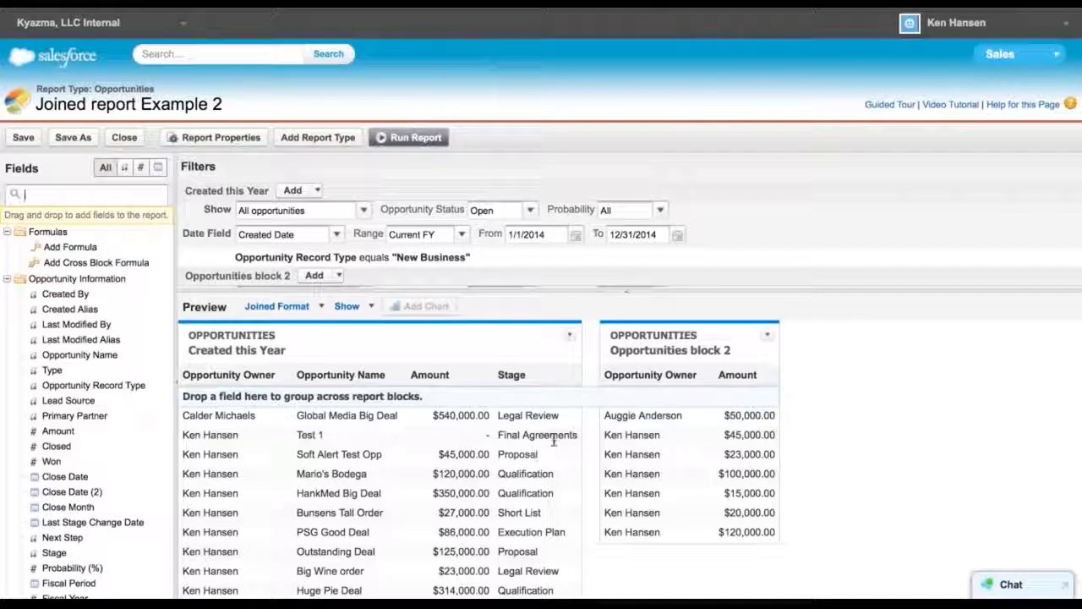
# Rename the second block Closed this Year
pyautogui.moveTo(740, 268)
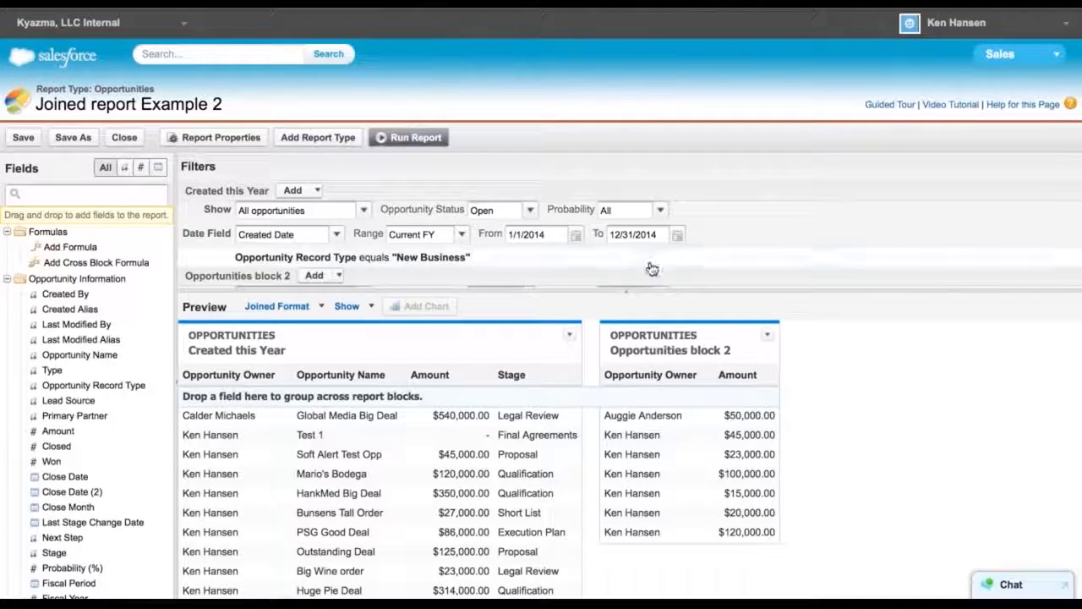
pyautogui.scroll(-2, 676, 266)
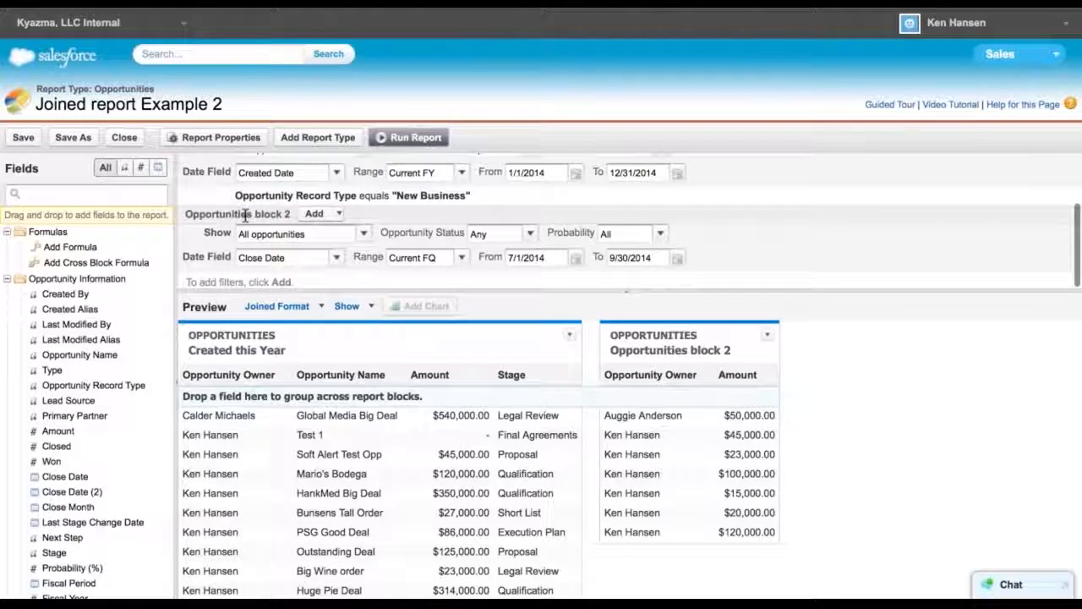
pyautogui.click(707, 352)
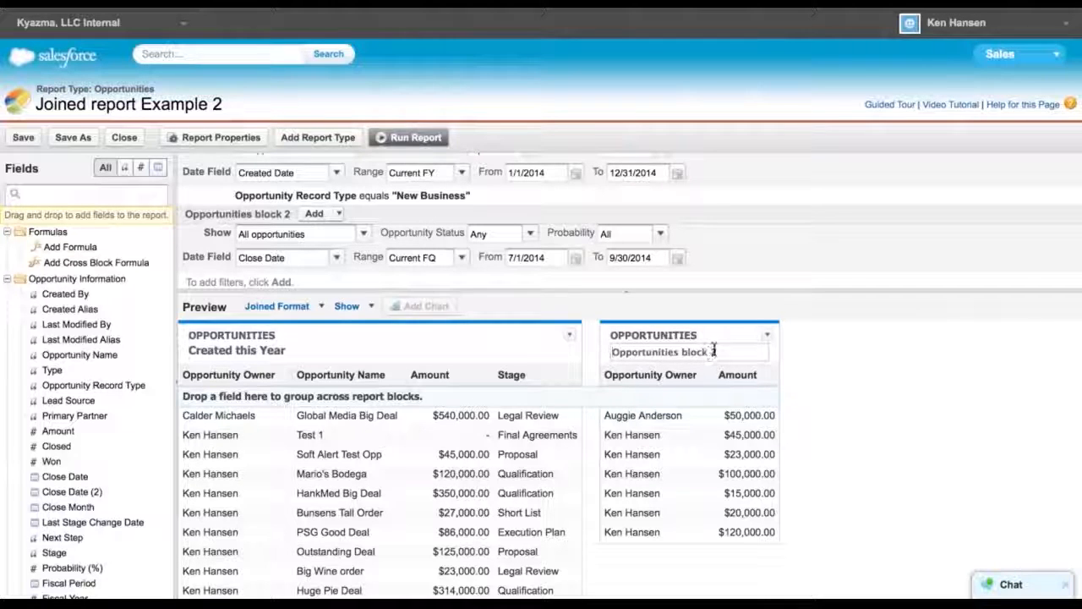
pyautogui.tripleClick(714, 352)
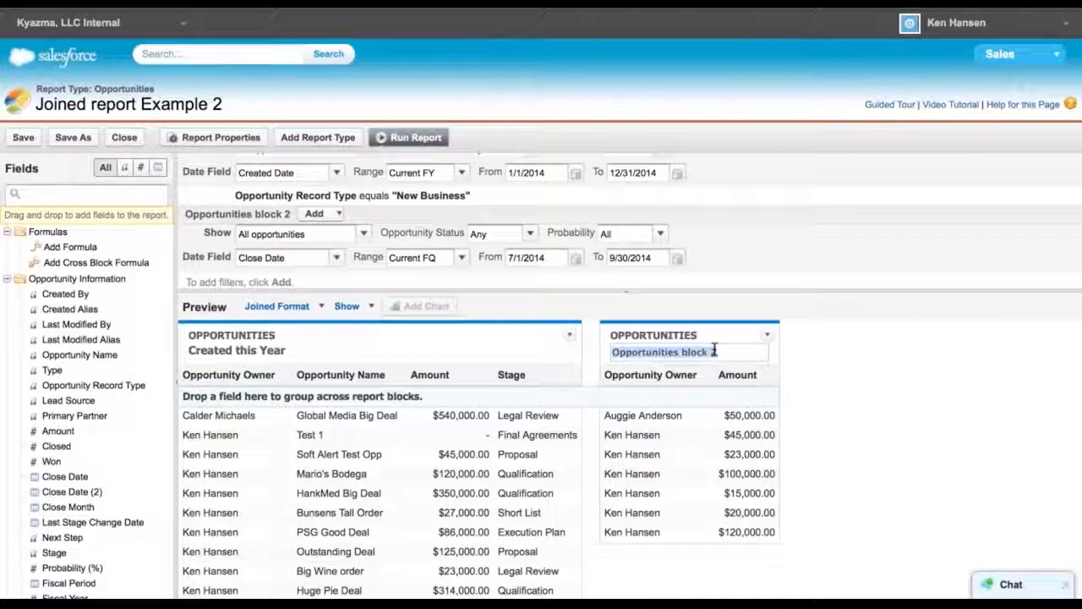
pyautogui.write('Closed this Year')
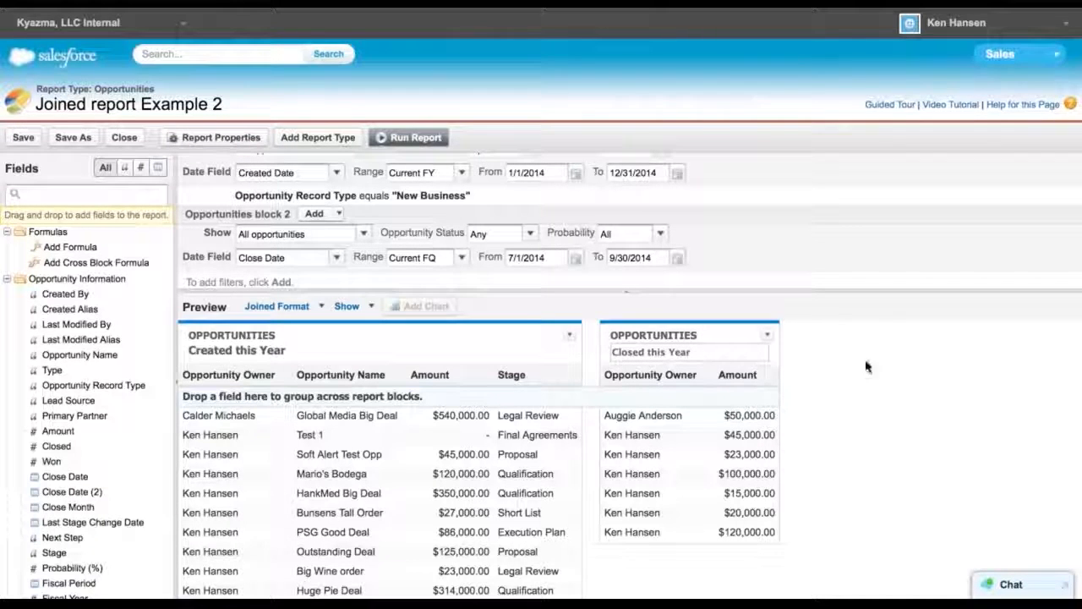
pyautogui.click(841, 372)
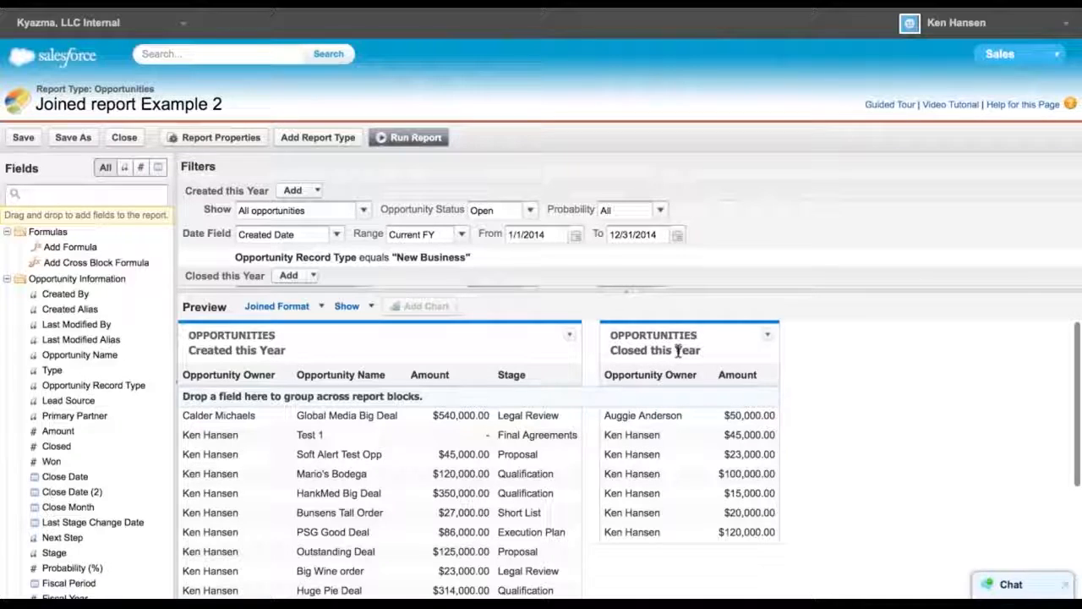
# Remove the Opportunity Record Type equals New Business filter from the first block
pyautogui.moveTo(621, 258)
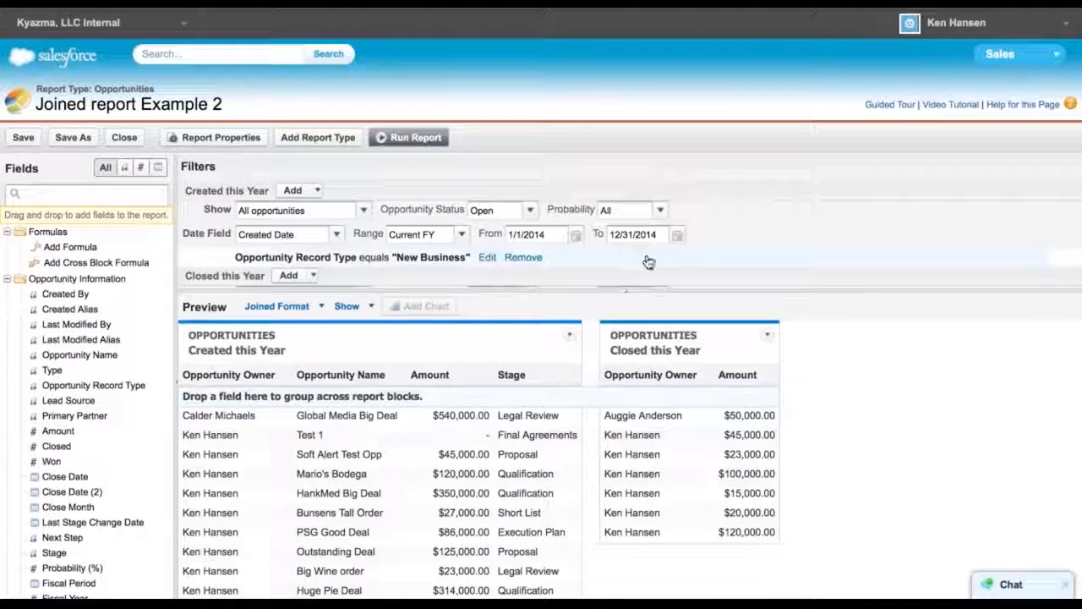
pyautogui.click(520, 259)
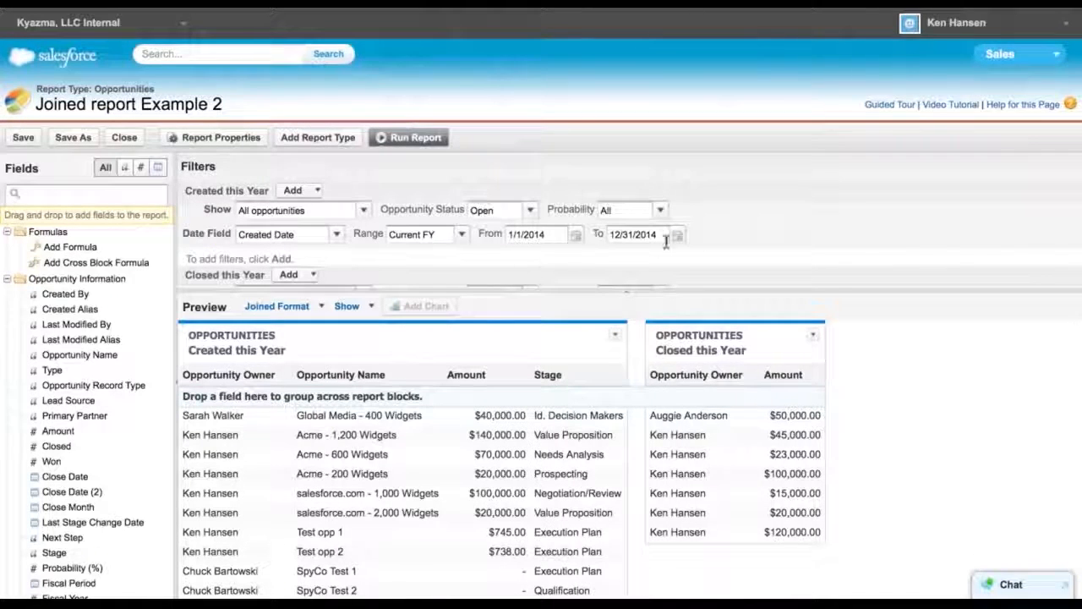
# Set the second block's opportunity status to Closed Won and rename it Closed Won this Year
pyautogui.scroll(-1, 755, 260)
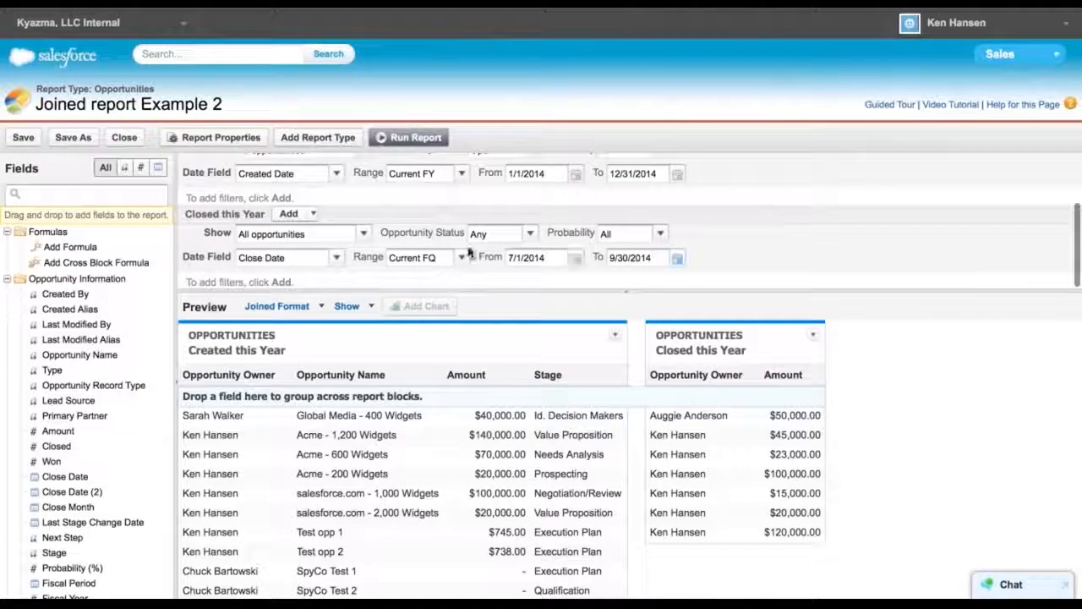
pyautogui.click(525, 236)
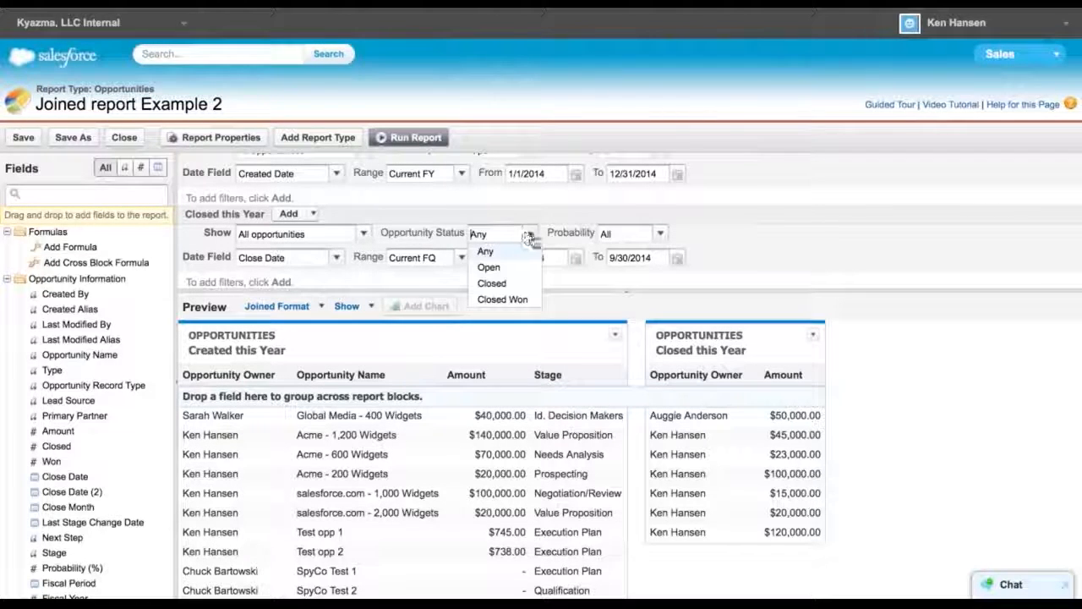
pyautogui.click(502, 300)
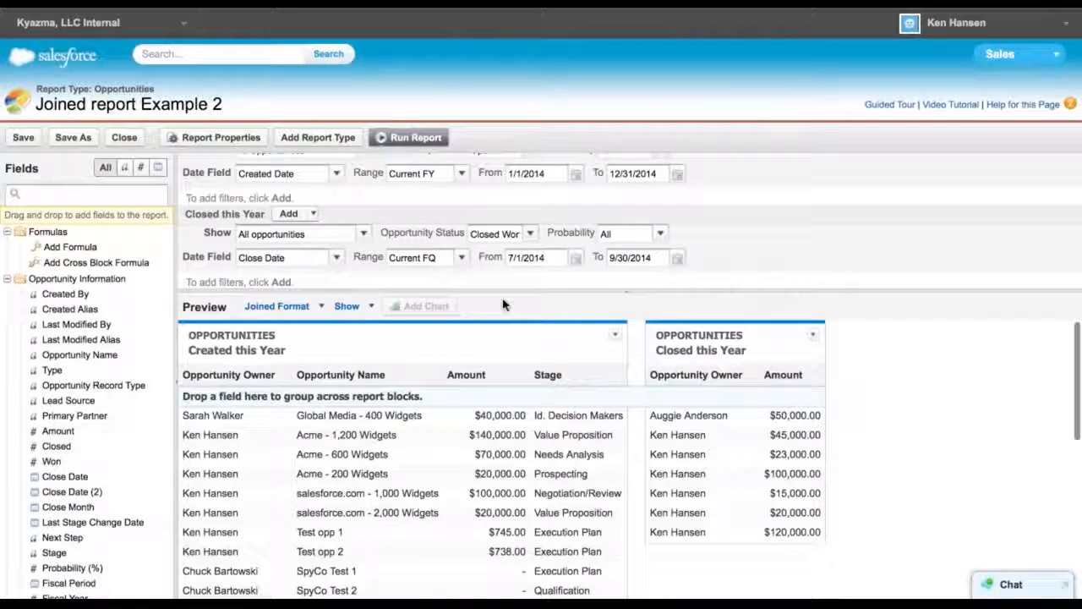
pyautogui.click(697, 353)
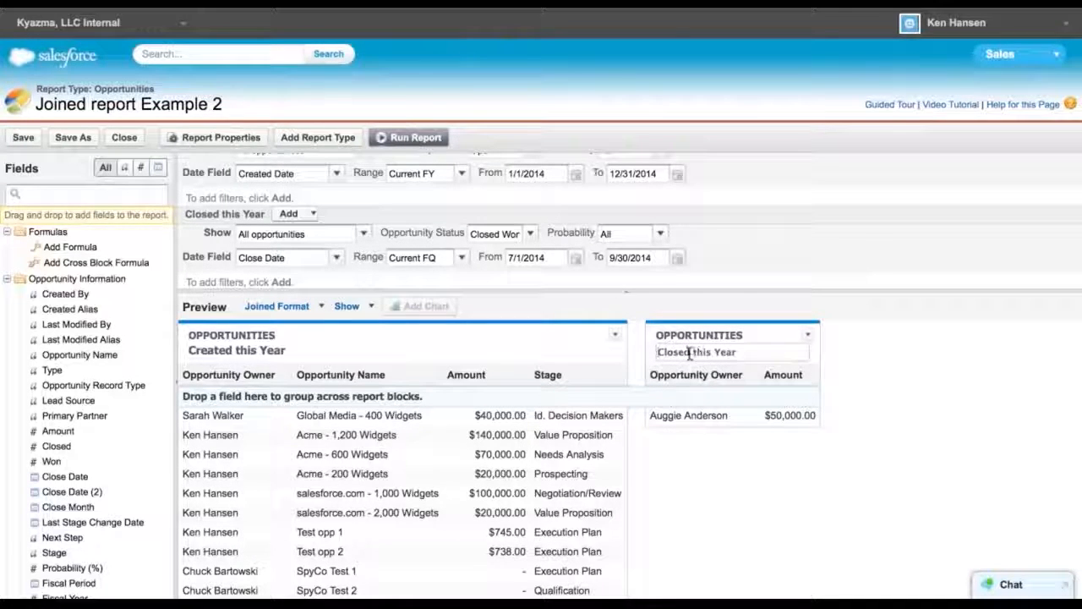
pyautogui.write('Won')
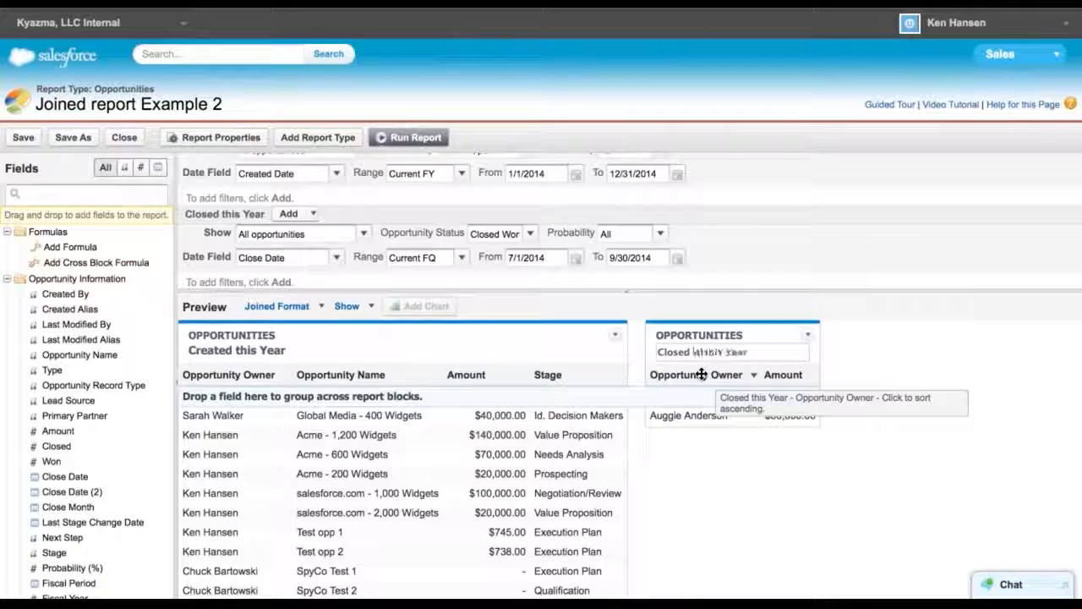
# Set the Closed Won this Year block's close date range to Current FY
pyautogui.click(869, 365)
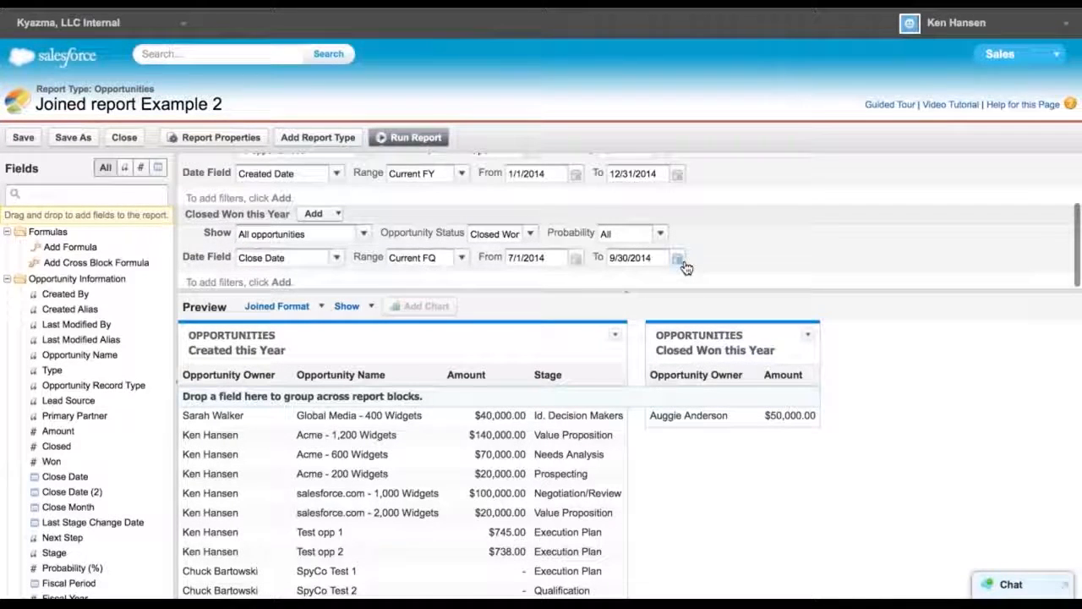
pyautogui.click(461, 259)
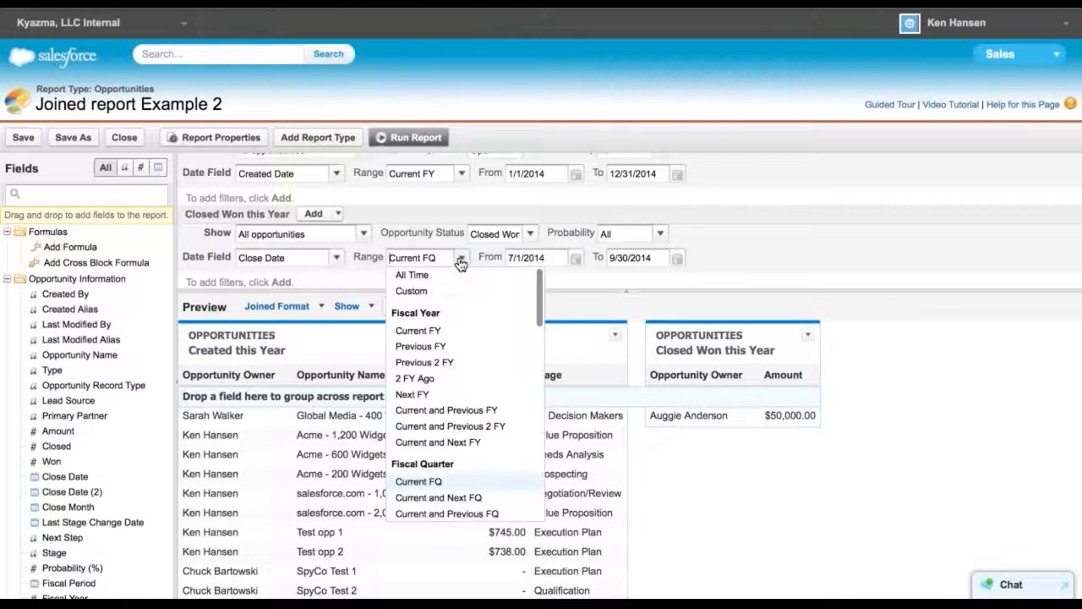
pyautogui.click(417, 331)
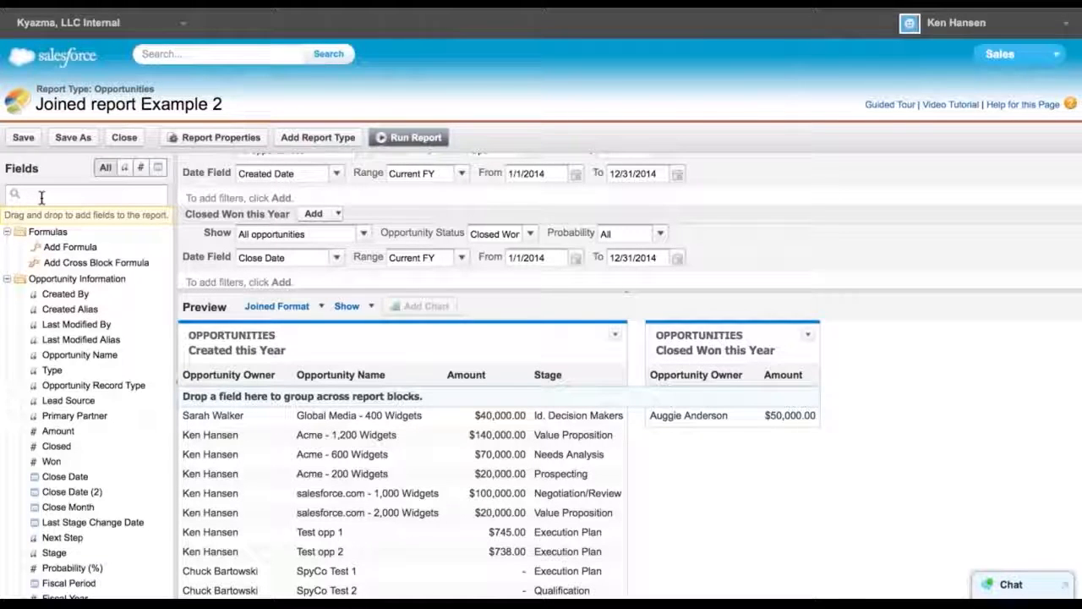
# Add a third report block containing the Opportunity Owner and Amount fields
pyautogui.write('wner')
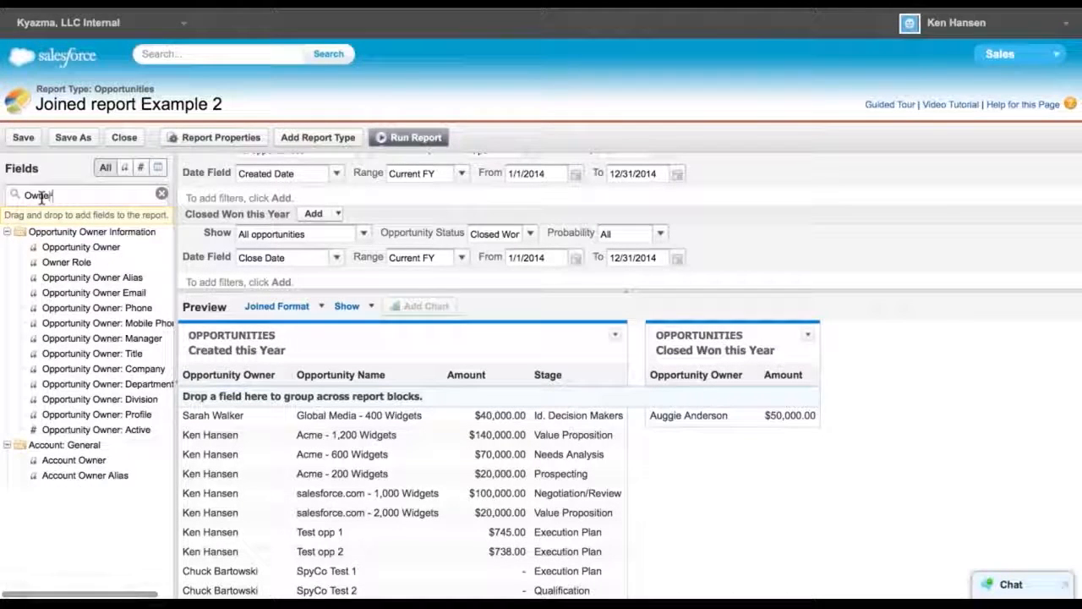
pyautogui.moveTo(79, 247); pyautogui.dragTo(867, 345)
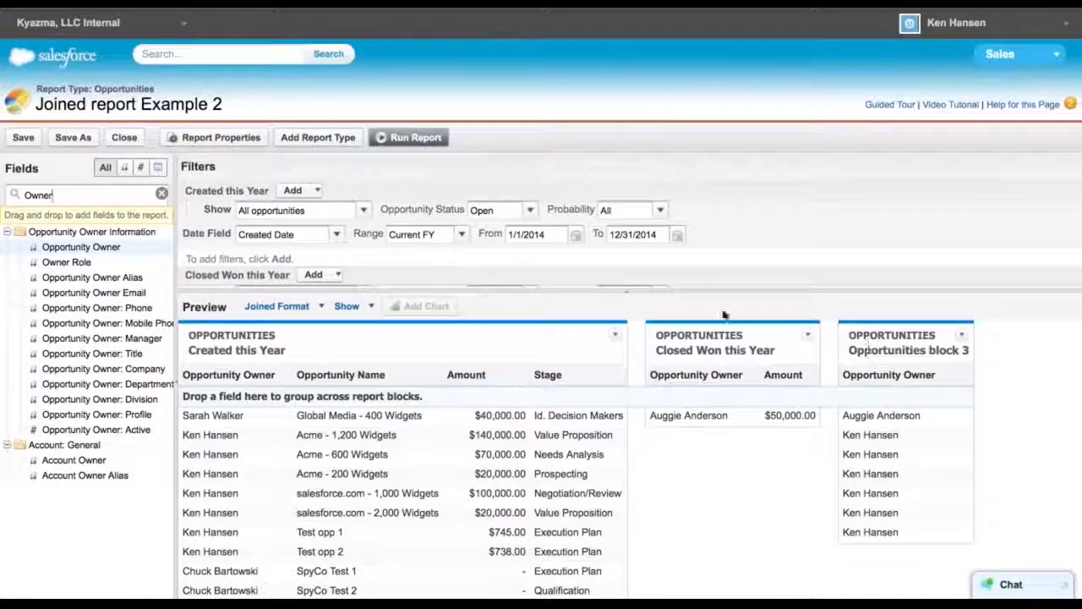
pyautogui.press('BackSpace')
pyautogui.press('BackSpace')
pyautogui.press('BackSpace')
pyautogui.press('BackSpace')
pyautogui.press('BackSpace')
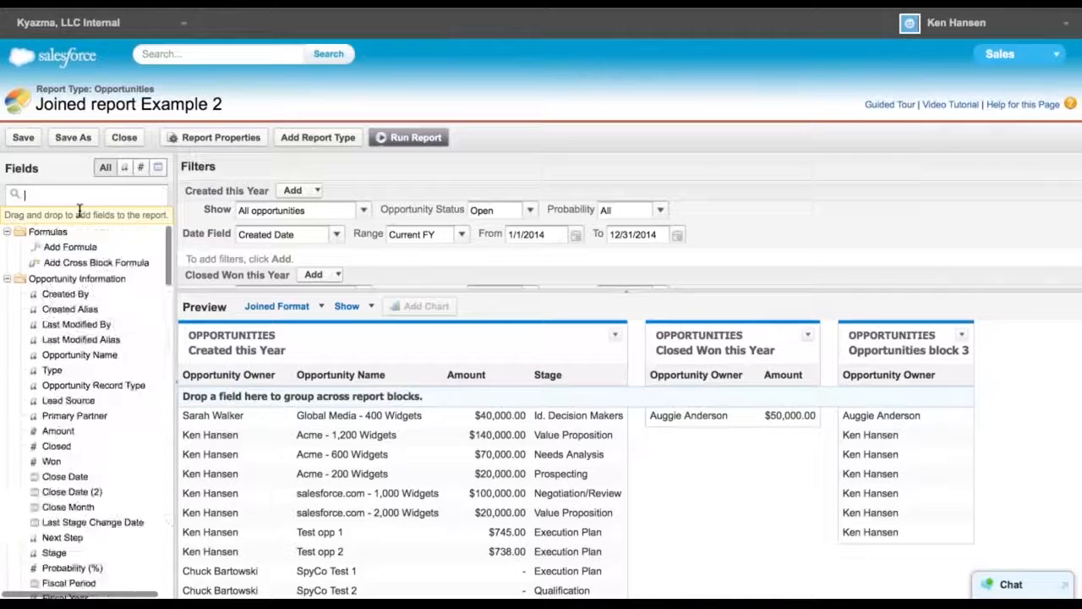
pyautogui.write('amoun')
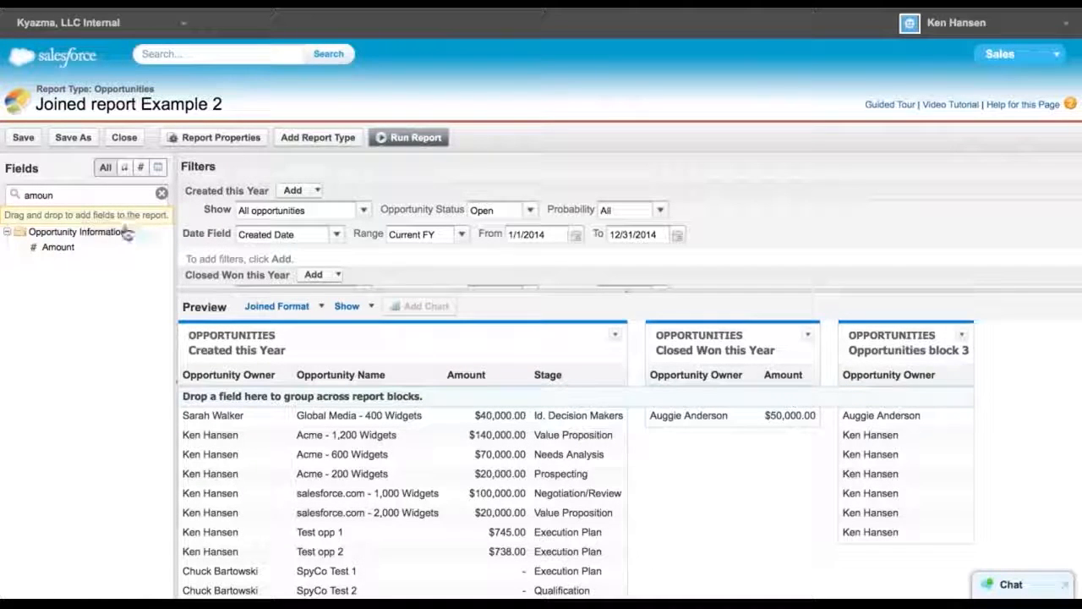
pyautogui.moveTo(60, 247); pyautogui.dragTo(934, 364)
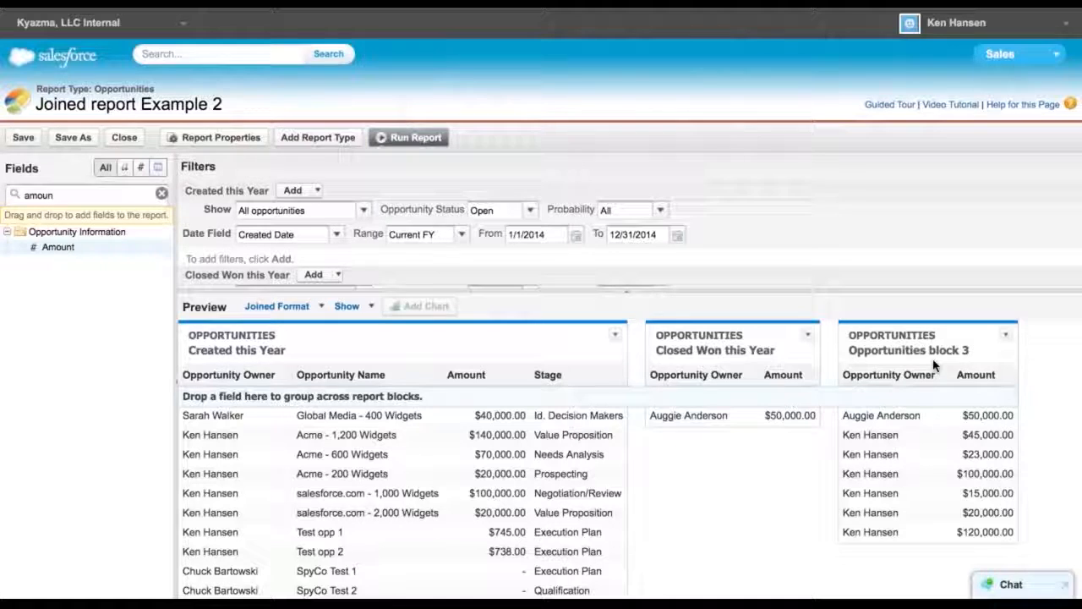
# Summarize the Amount field in the Created this Year block
pyautogui.click(522, 378)
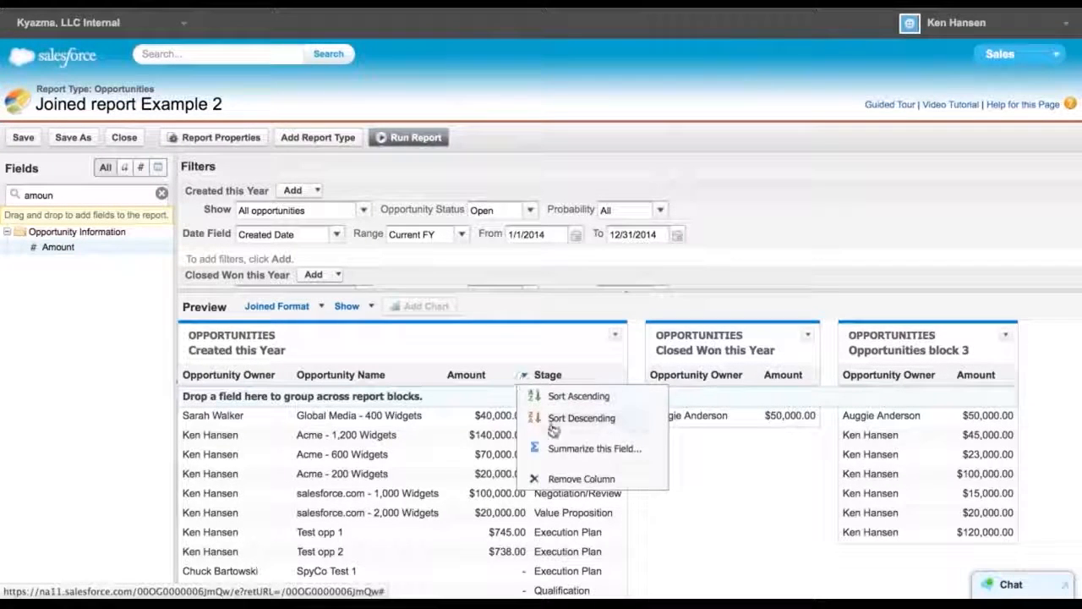
pyautogui.click(563, 448)
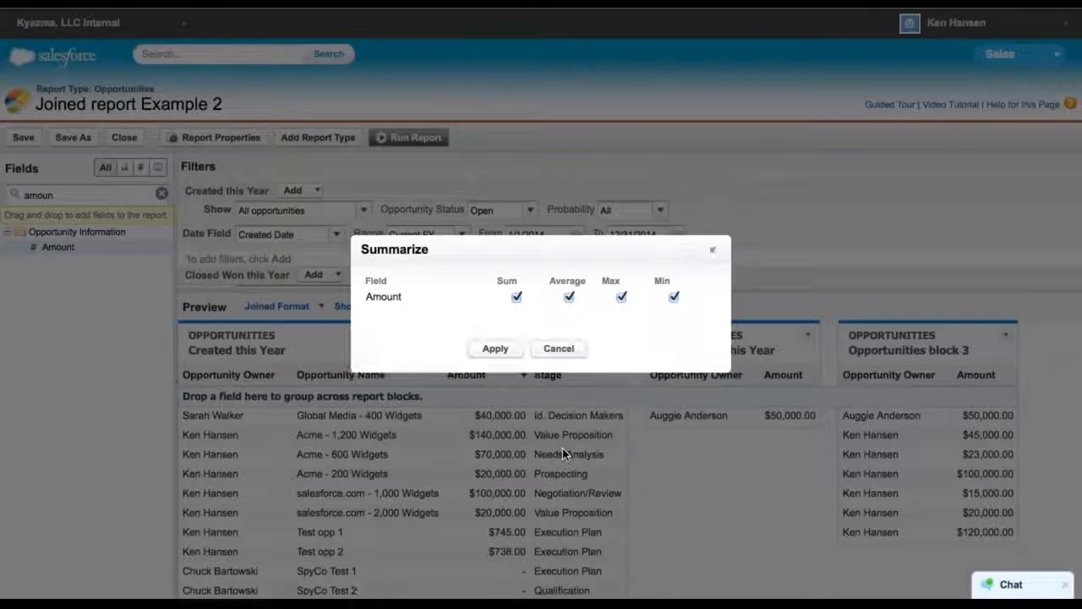
pyautogui.click(569, 297)
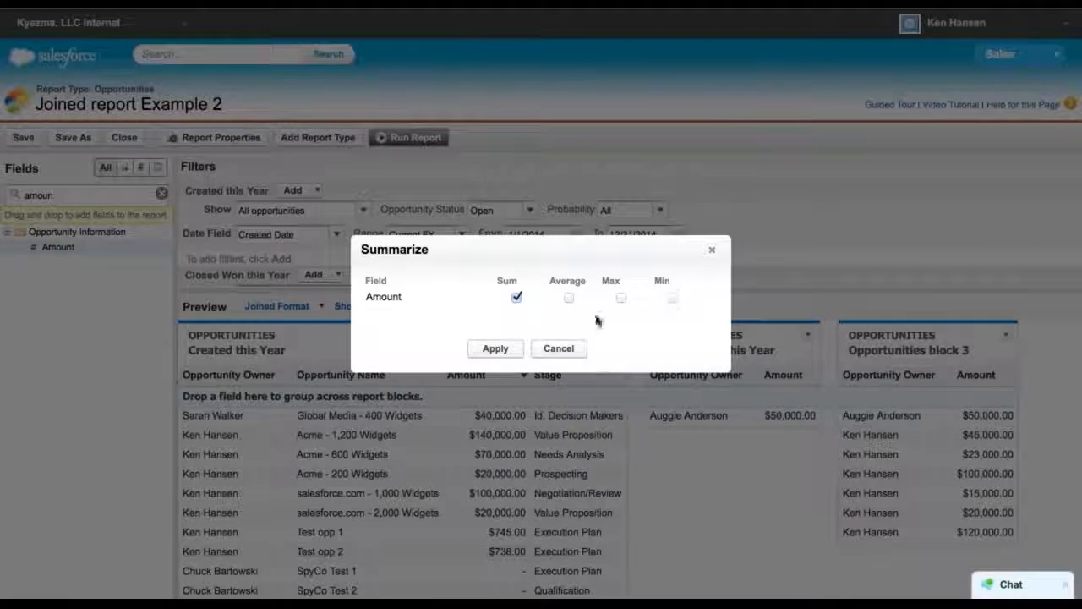
pyautogui.click(495, 350)
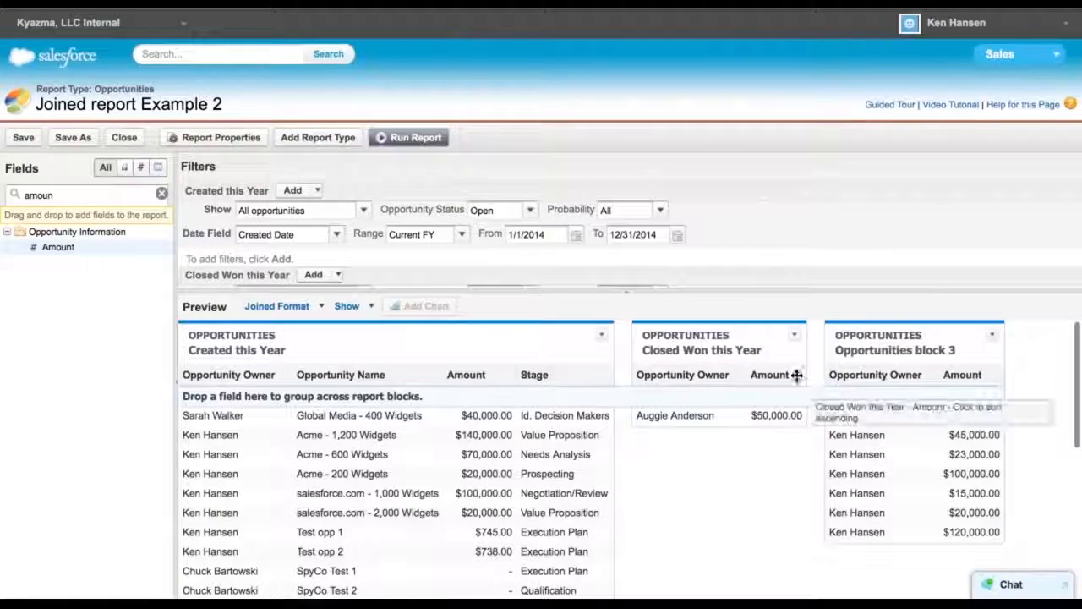
# Summarize the Amount field with Sum in the Closed Won this Year block and in the third block
pyautogui.click(800, 377)
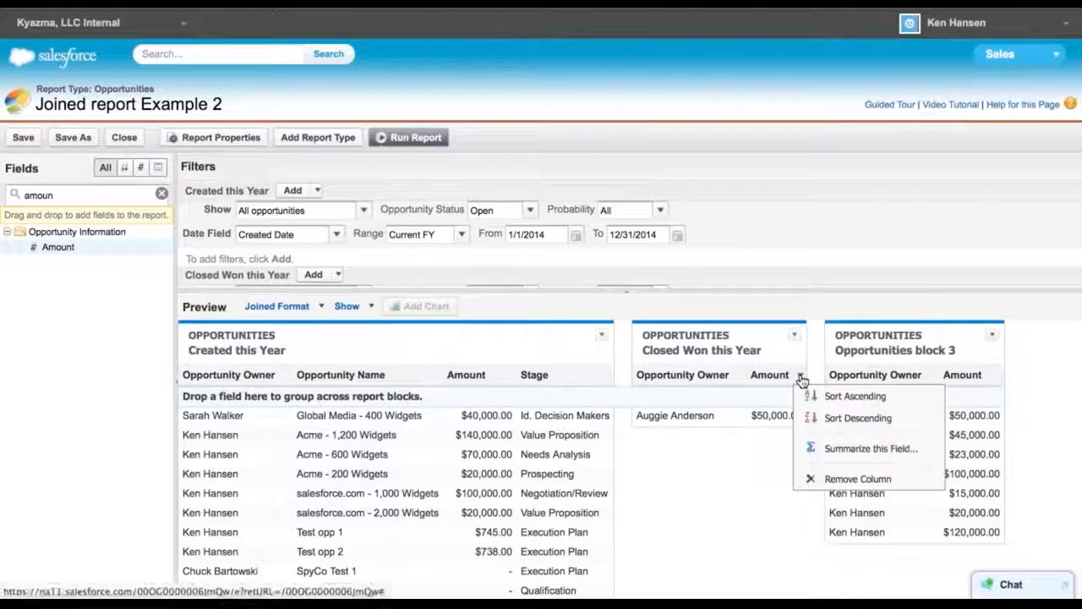
pyautogui.click(838, 445)
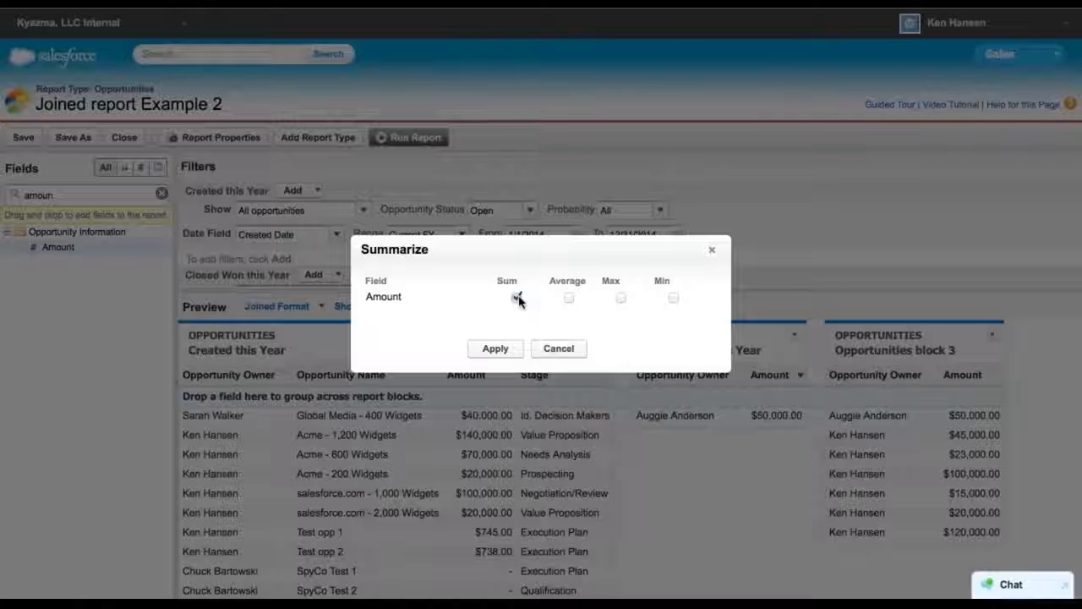
pyautogui.click(498, 347)
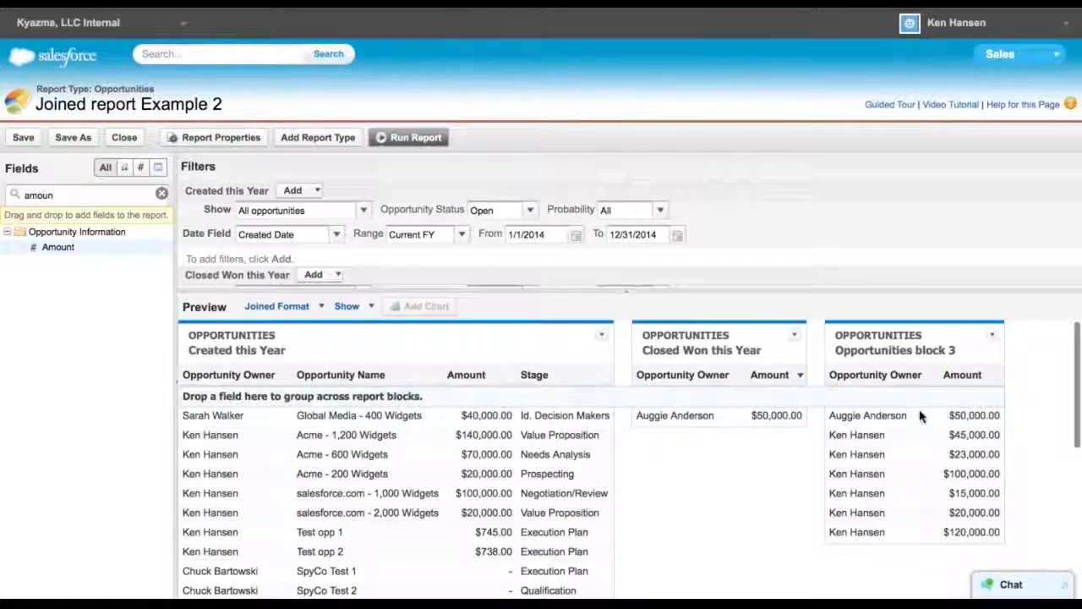
pyautogui.click(997, 374)
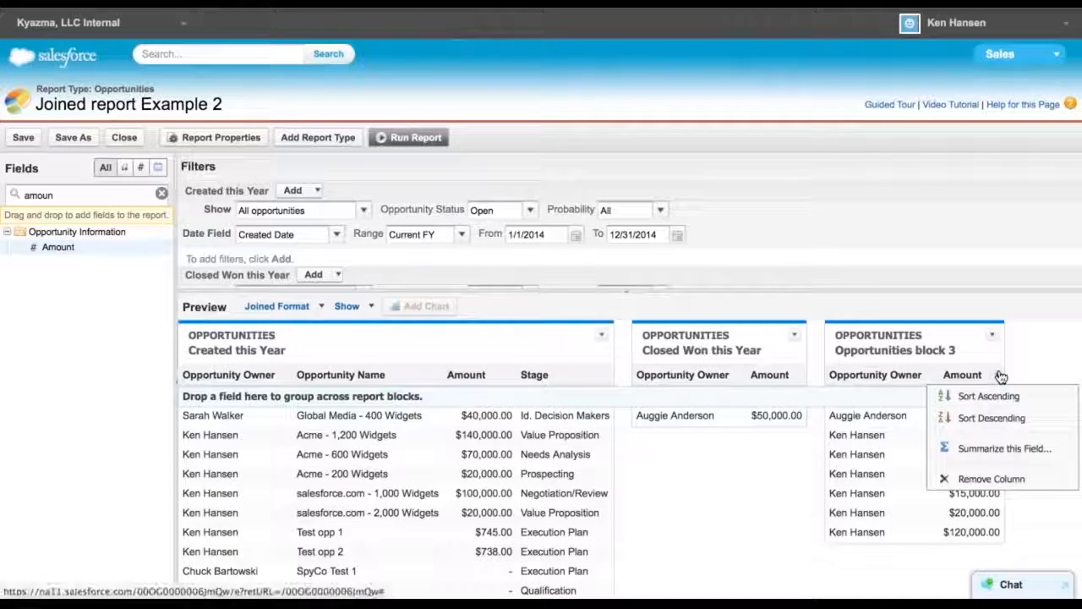
pyautogui.click(989, 449)
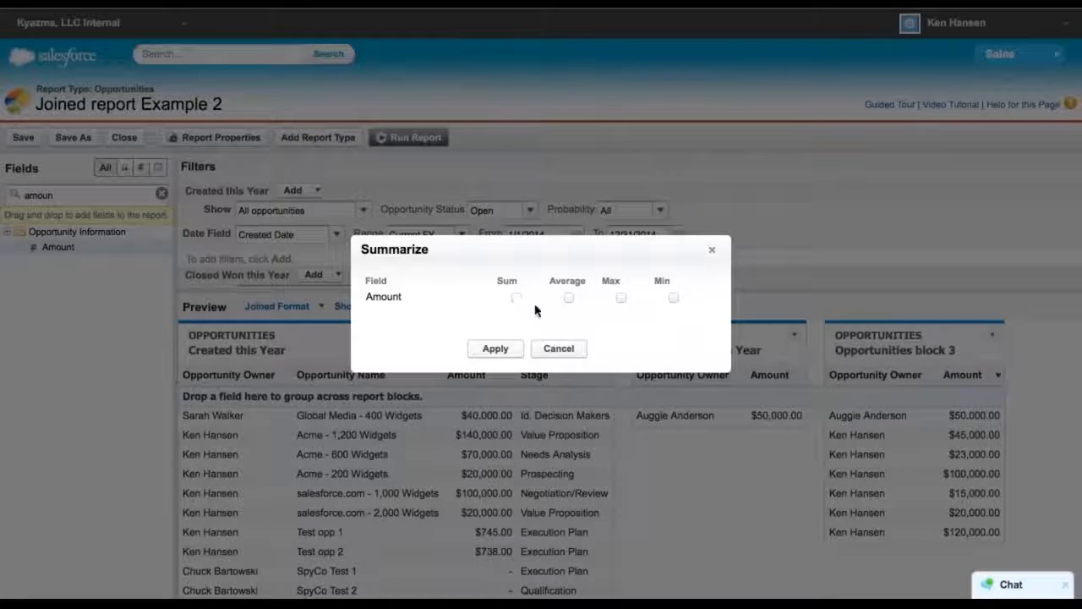
pyautogui.click(498, 344)
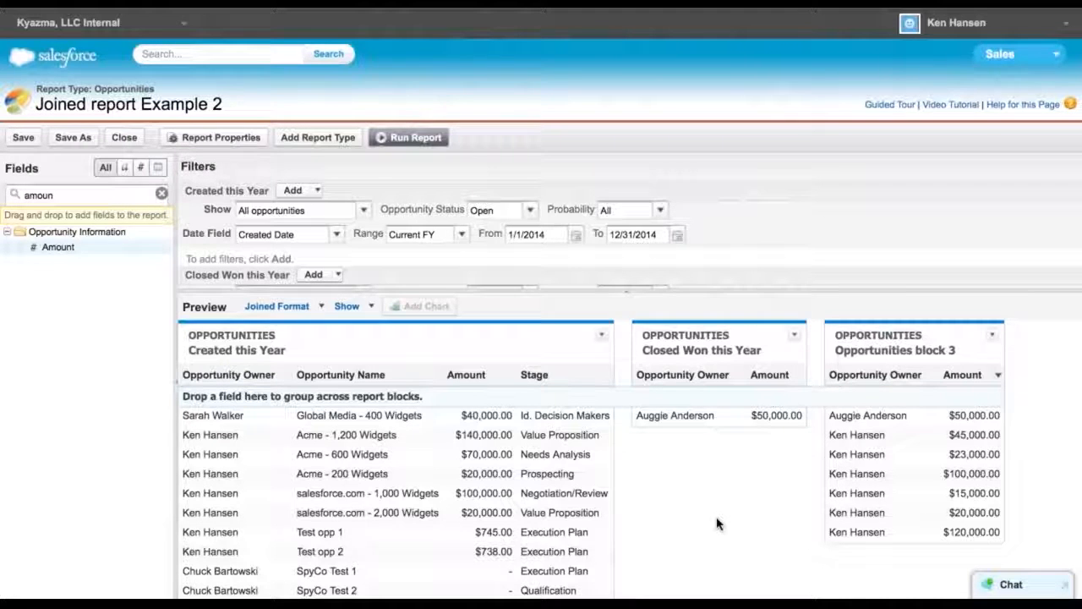
# Search for stage and add the Stage field to the Closed Won this Year block and the third block
pyautogui.scroll(-1, 717, 524)
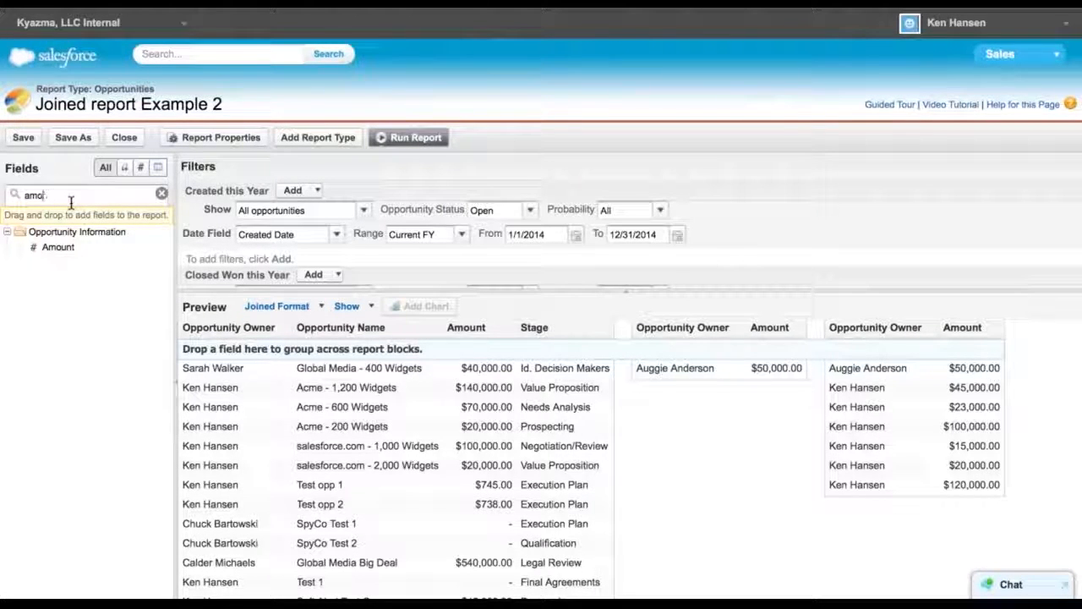
pyautogui.press('BackSpace')
pyautogui.press('BackSpace')
pyautogui.press('BackSpace')
pyautogui.write('stage')
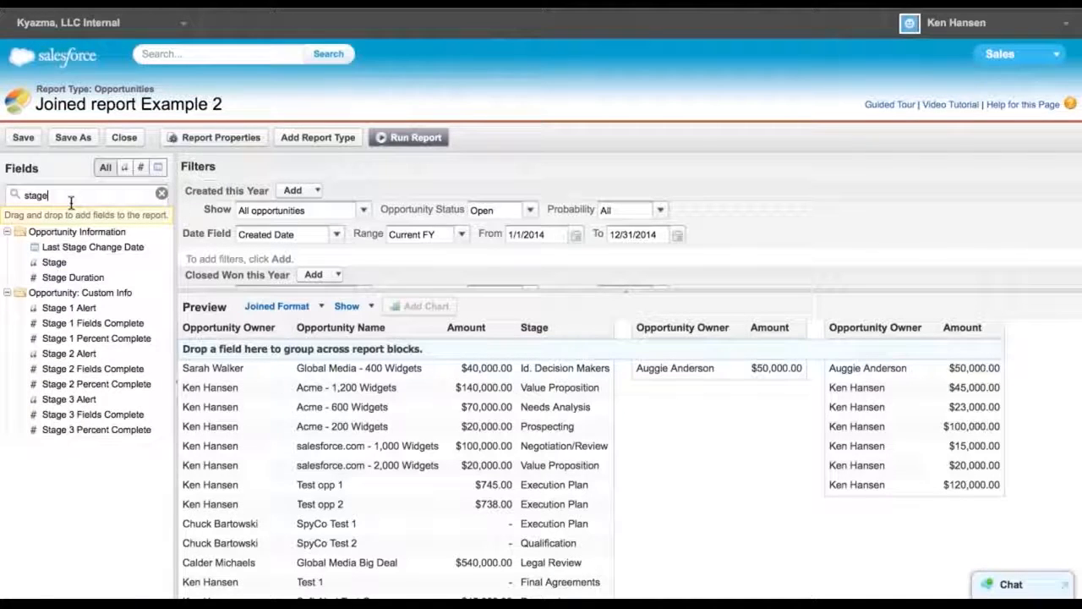
pyautogui.moveTo(54, 266); pyautogui.dragTo(779, 380)
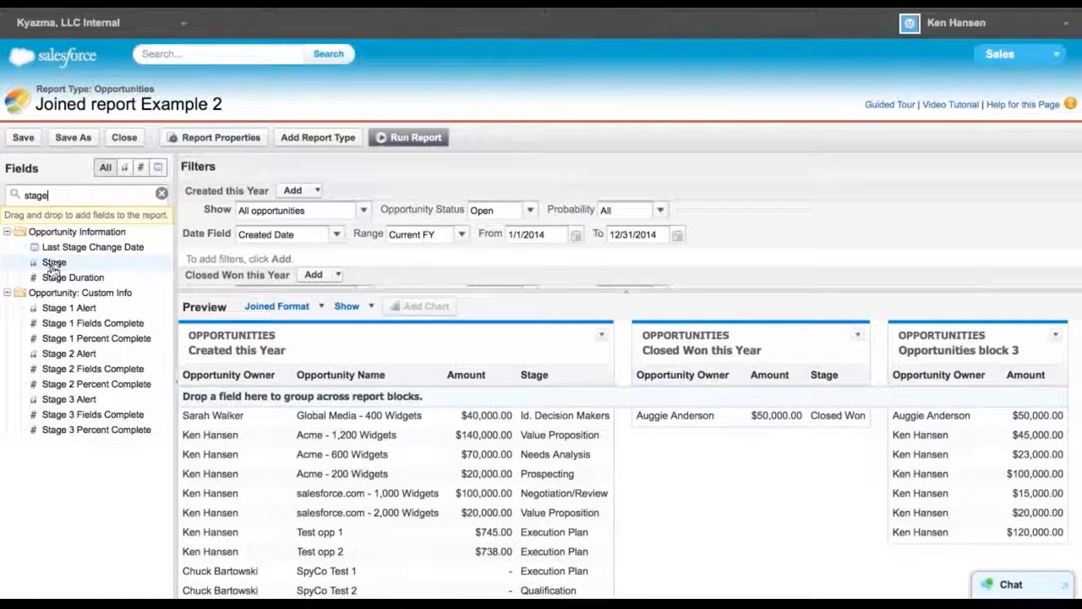
pyautogui.moveTo(54, 267); pyautogui.dragTo(1044, 377)
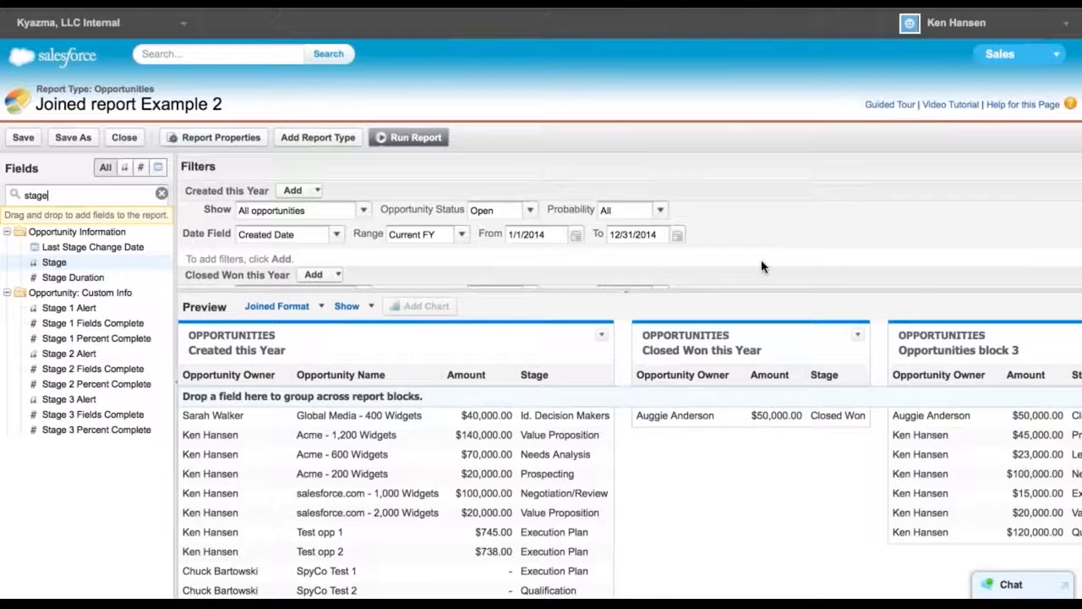
# Set the third block's opportunity status filter to Open
pyautogui.scroll(-5, 761, 267)
pyautogui.scroll(1, 763, 267)
pyautogui.scroll(-1, 762, 267)
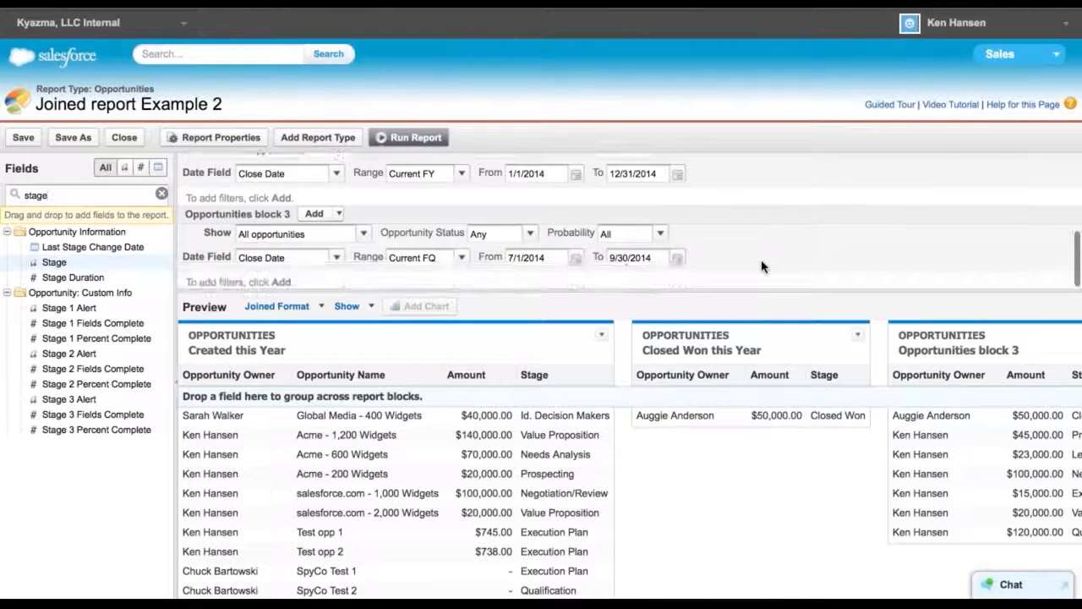
pyautogui.click(533, 234)
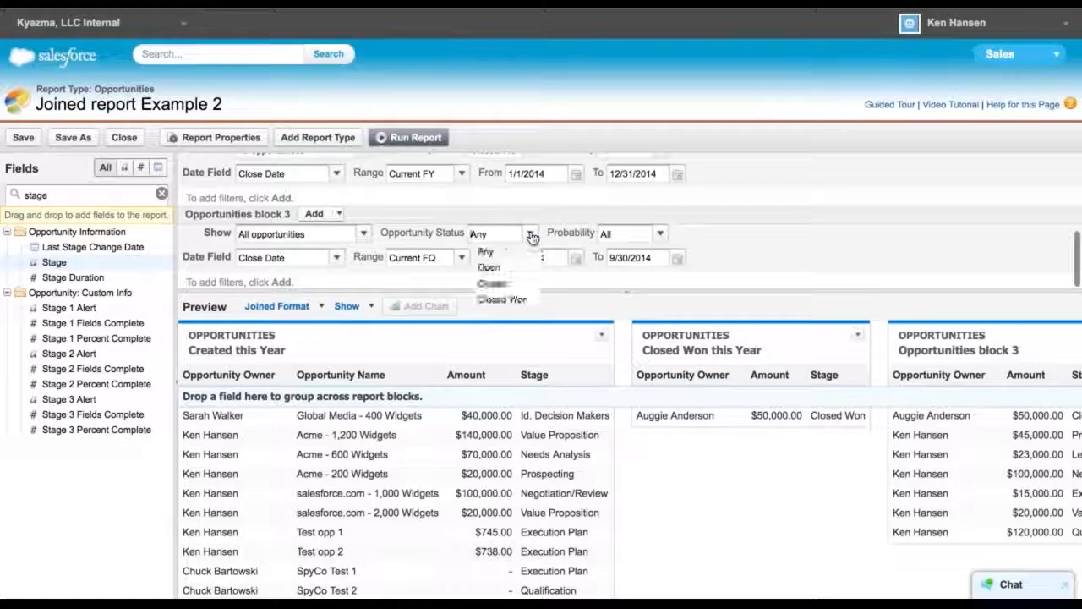
pyautogui.click(490, 268)
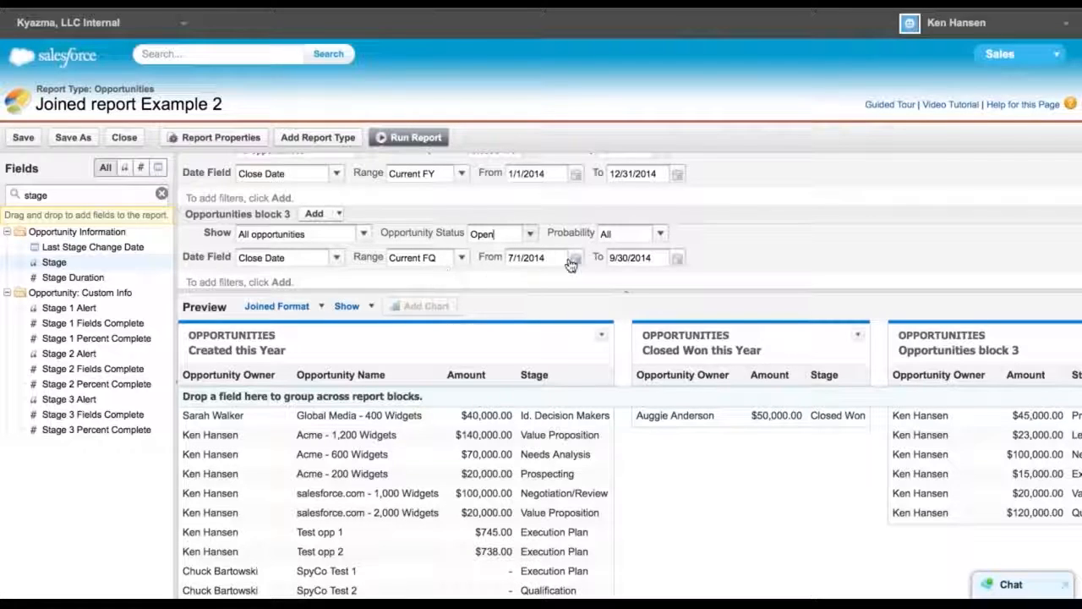
# Set the third block's close date range to Current and Next FQ
pyautogui.click(461, 258)
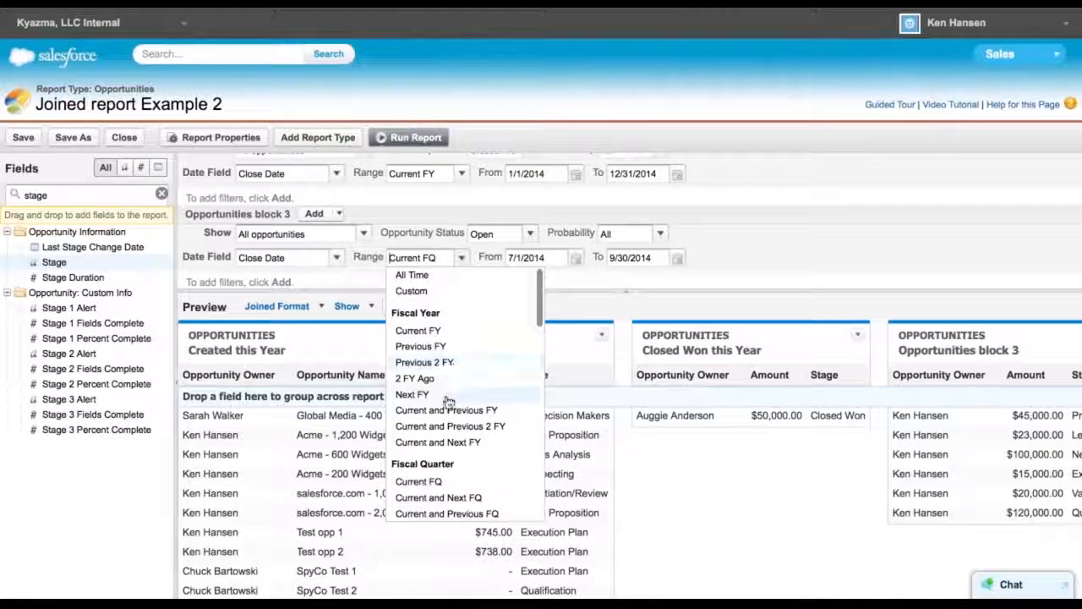
pyautogui.scroll(-2, 431, 445)
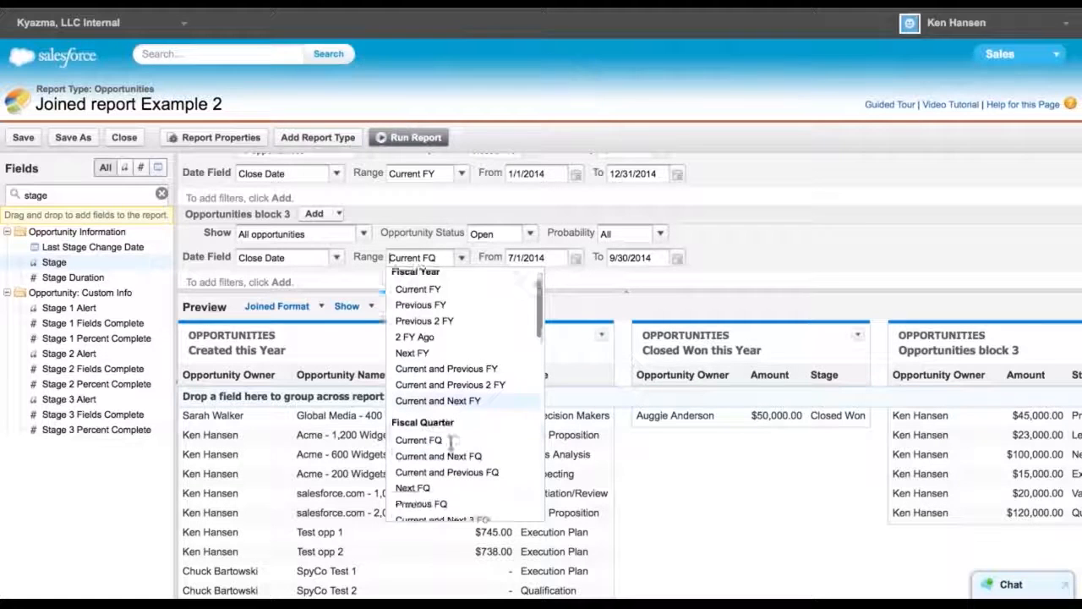
pyautogui.click(431, 430)
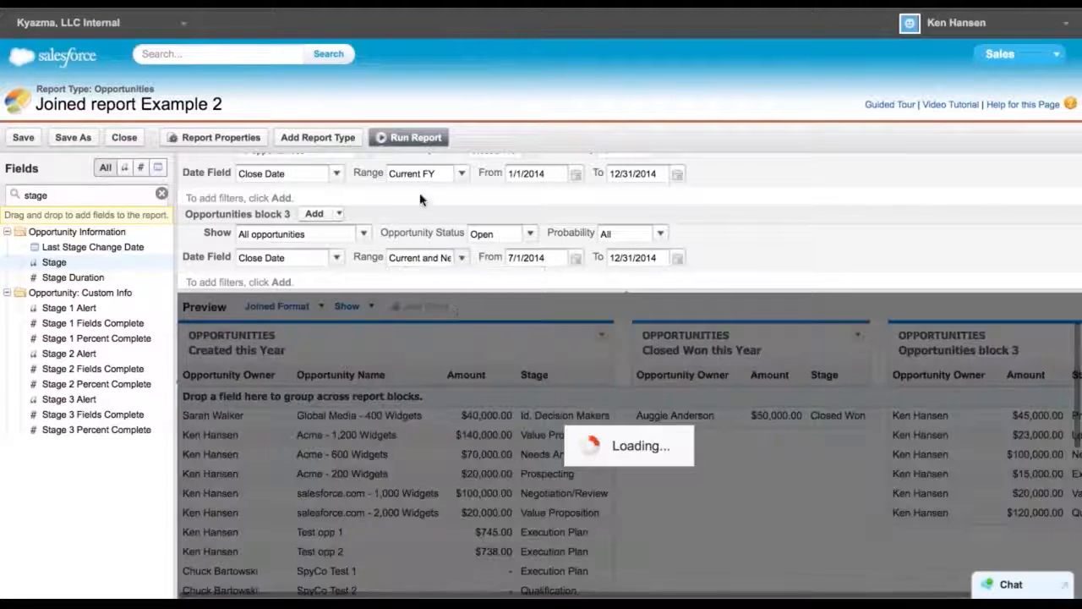
# Run the report and review the results of all three blocks
pyautogui.click(411, 140)
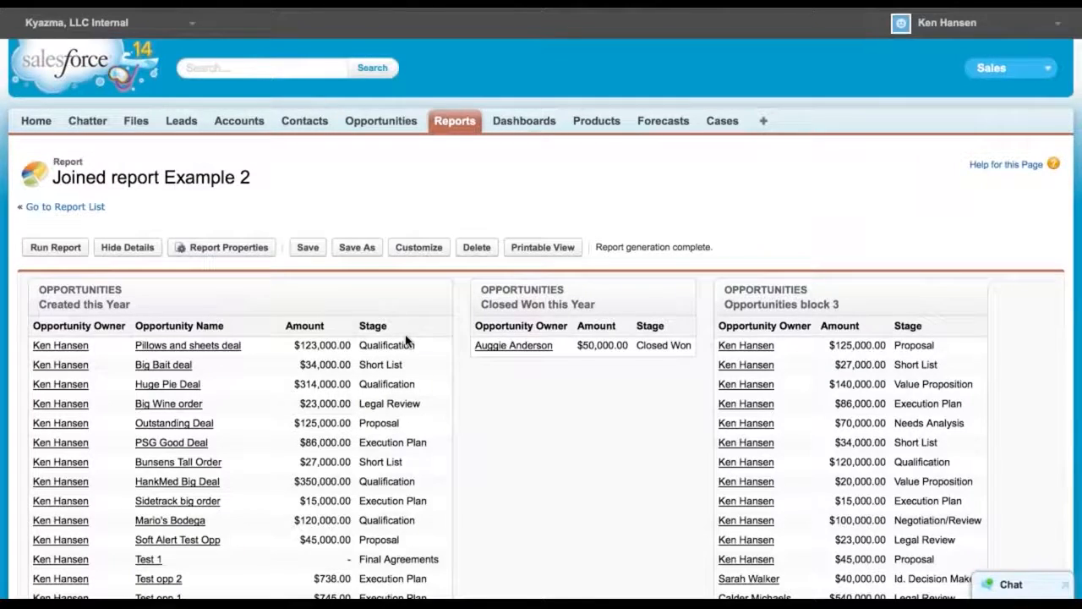
pyautogui.scroll(-6, 406, 340)
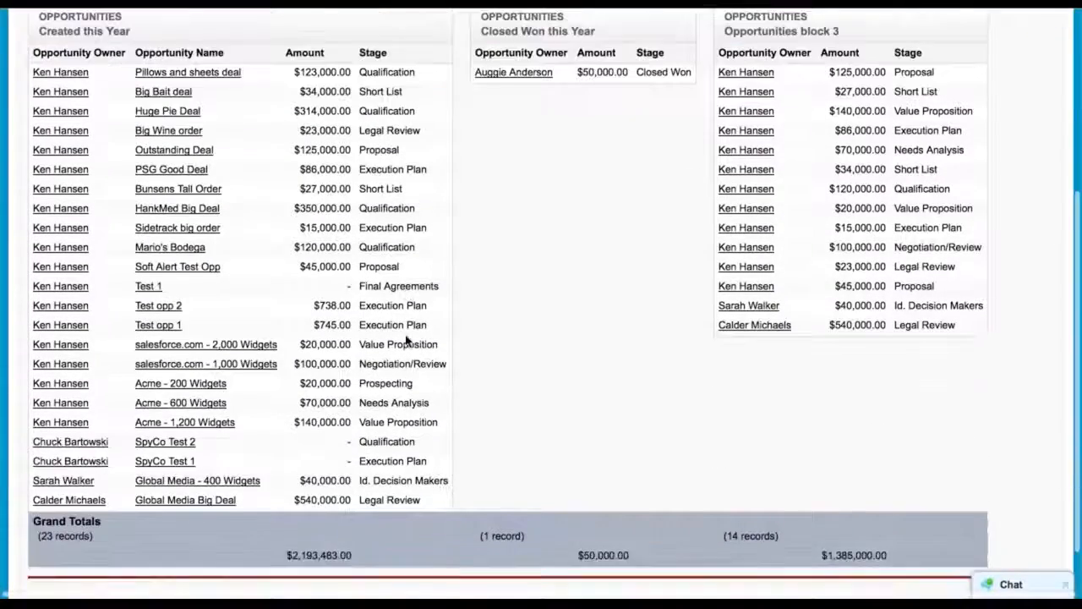
pyautogui.scroll(-1, 406, 338)
pyautogui.scroll(1, 406, 336)
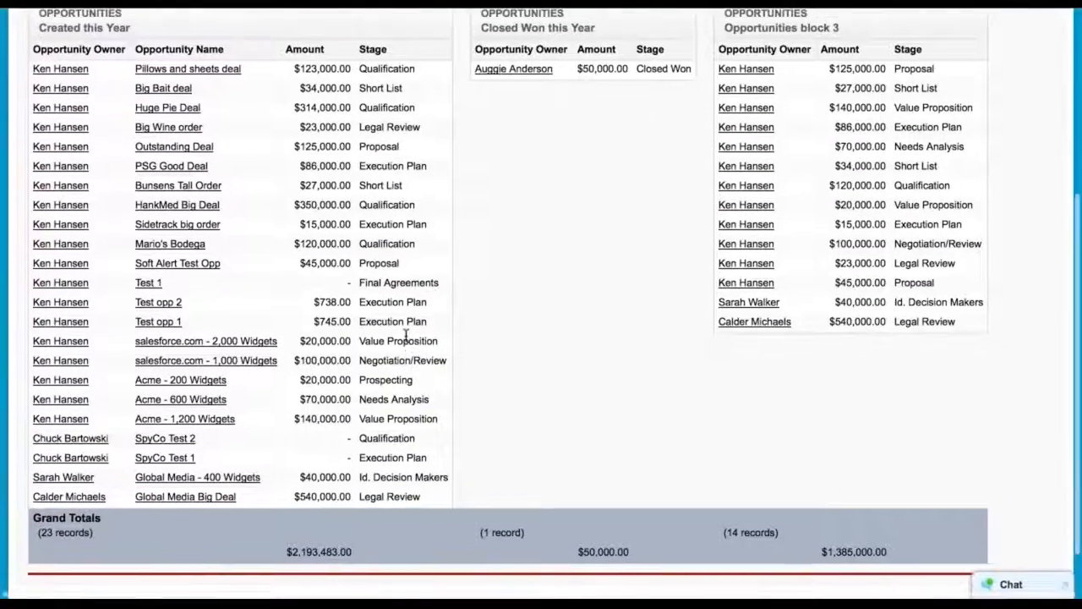
pyautogui.scroll(3, 299, 290)
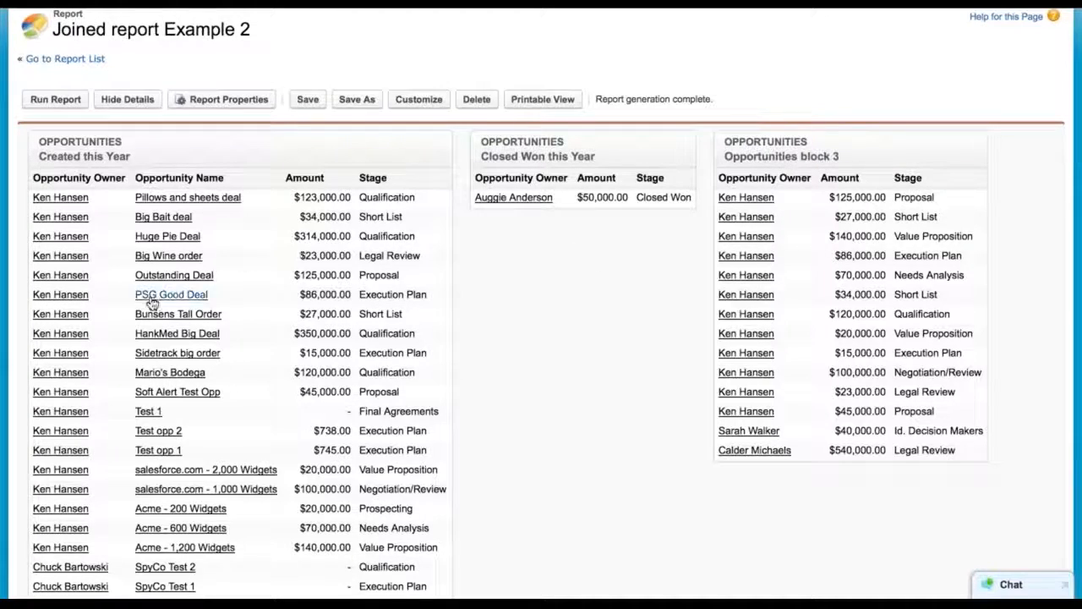
pyautogui.scroll(-5, 150, 304)
pyautogui.scroll(7, 151, 305)
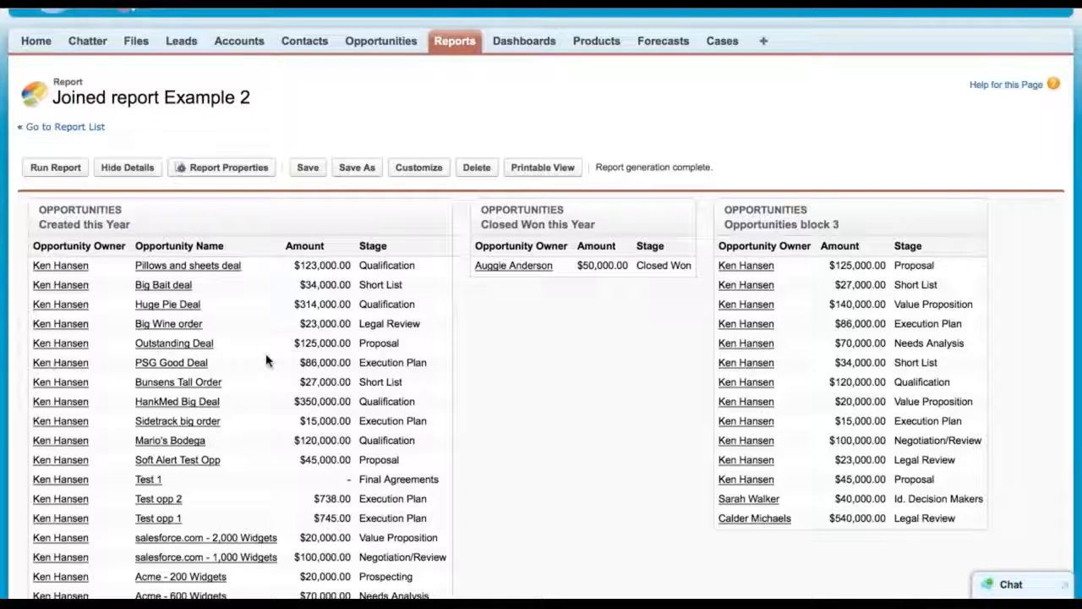
# Return to customizing the report and group all blocks by Opportunity Owner
pyautogui.click(419, 176)
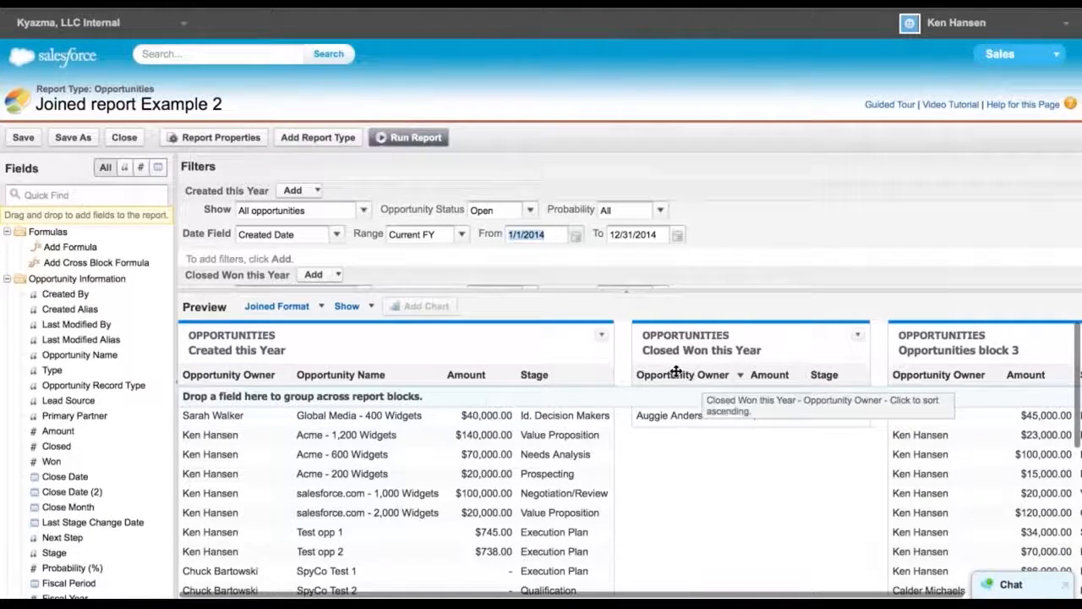
pyautogui.click(219, 374)
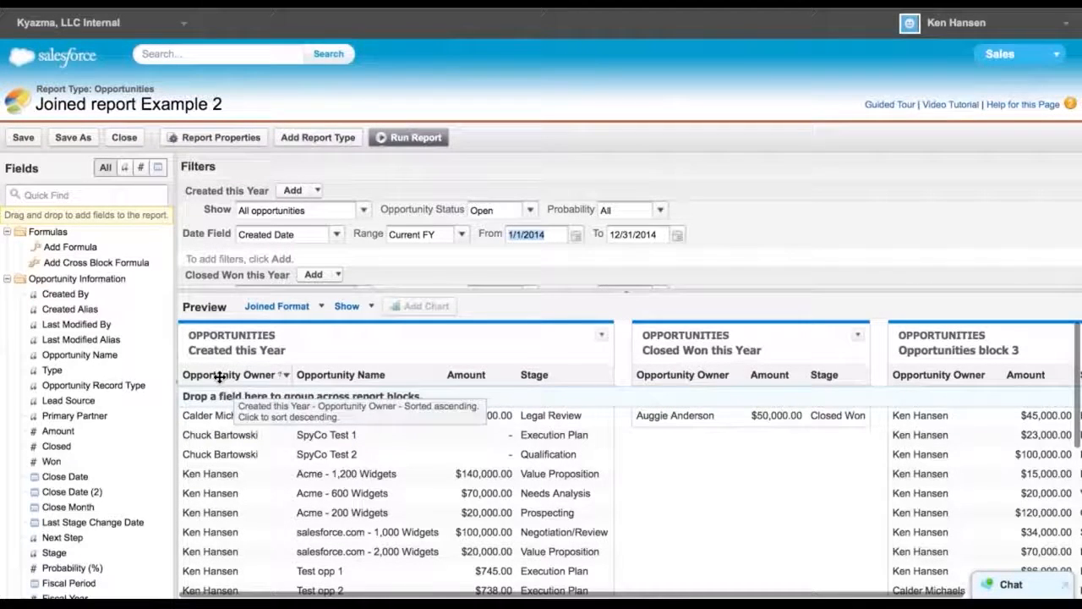
pyautogui.moveTo(217, 378); pyautogui.dragTo(234, 397)
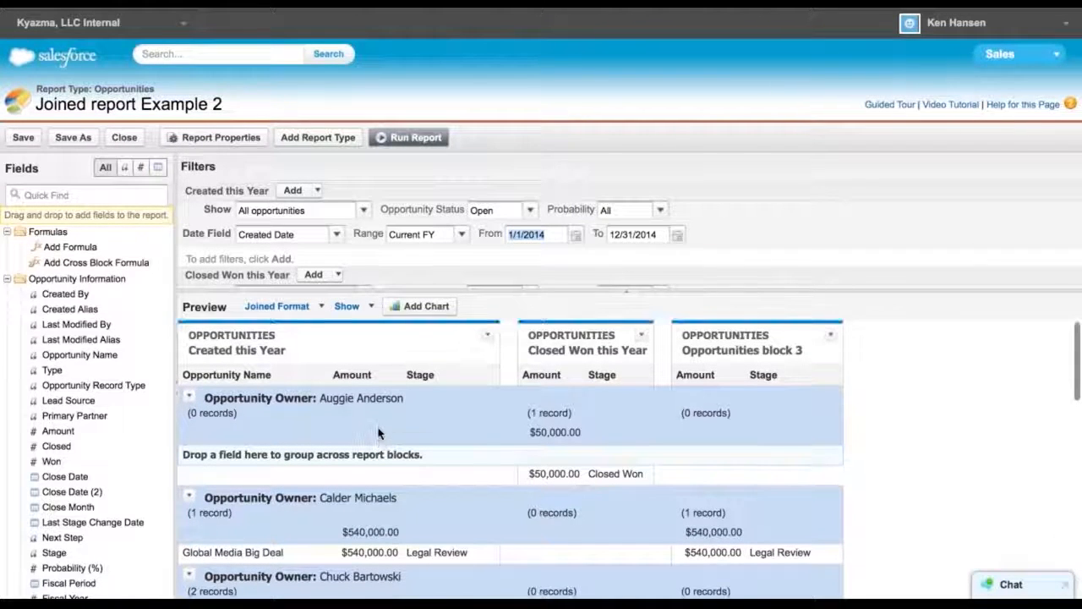
# Run the report and scroll through the owner-grouped results across all three blocks
pyautogui.click(405, 137)
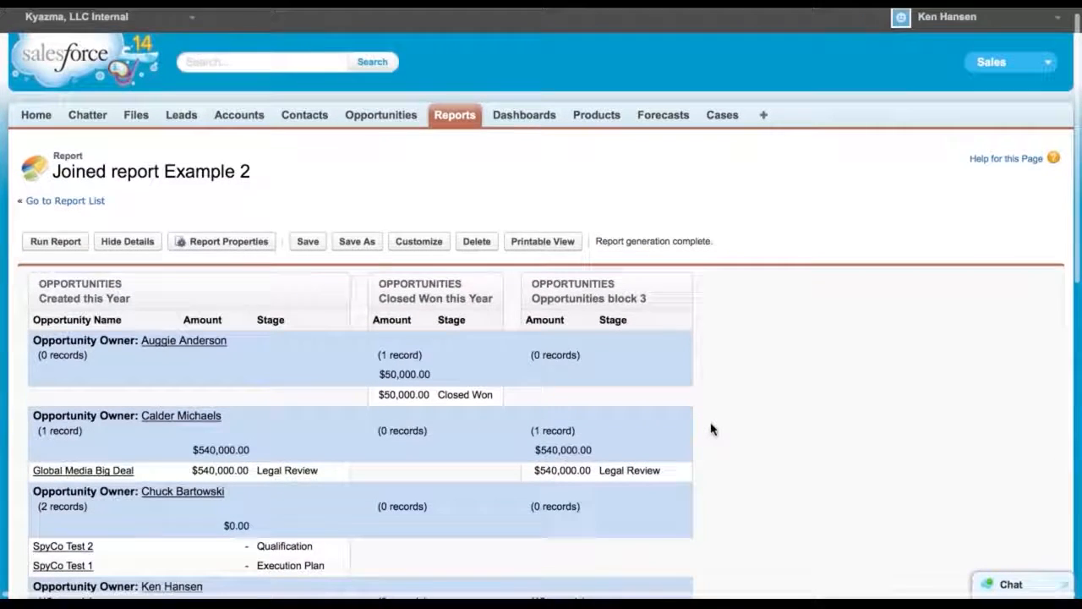
pyautogui.scroll(-1, 710, 430)
pyautogui.scroll(-10, 710, 429)
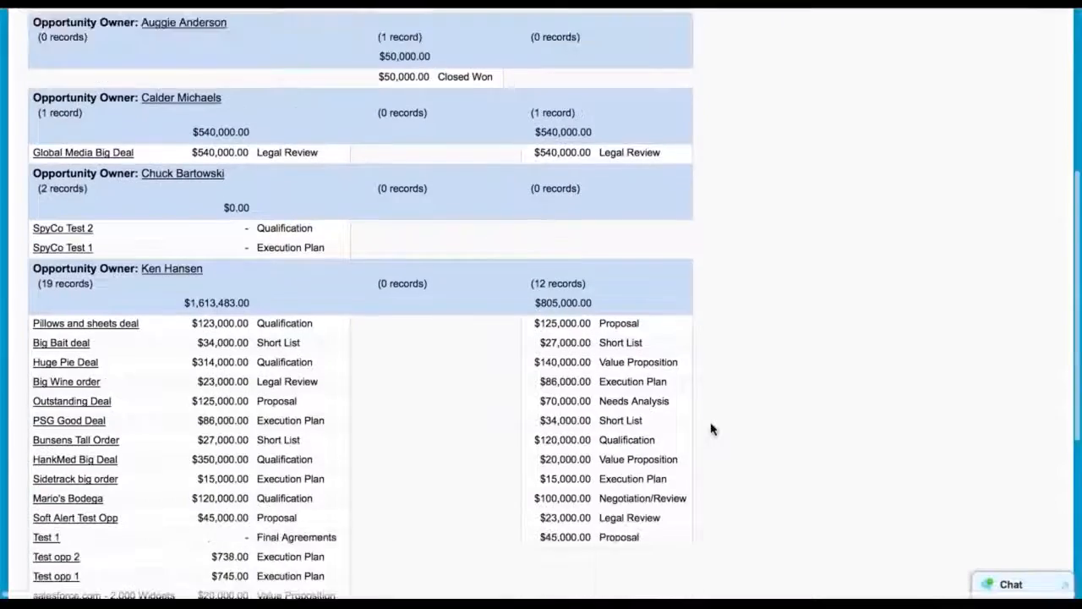
pyautogui.scroll(-3, 711, 430)
pyautogui.scroll(9, 710, 429)
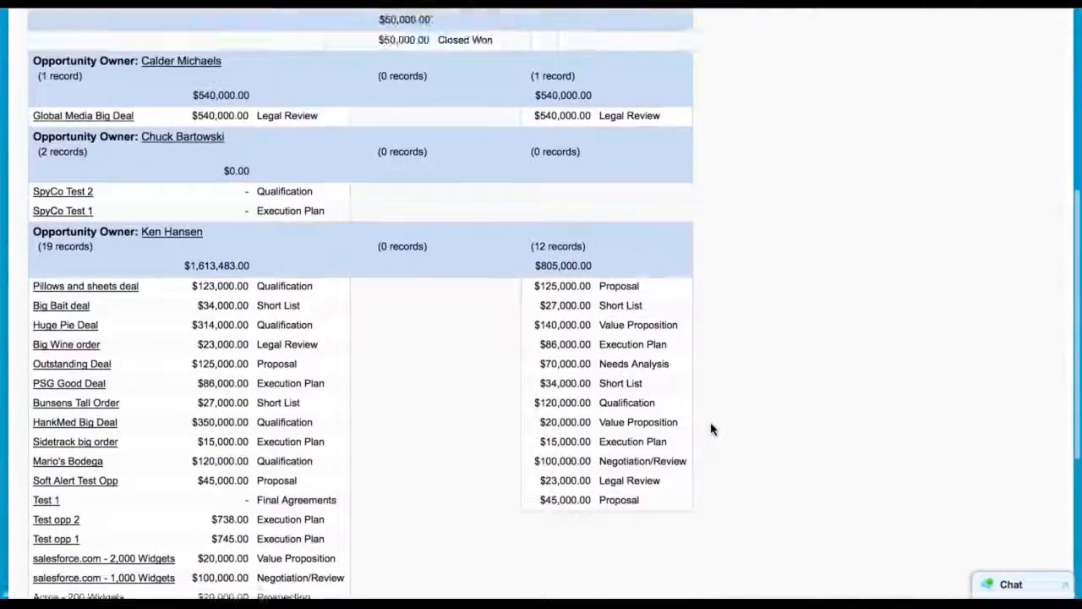
pyautogui.scroll(-7, 710, 429)
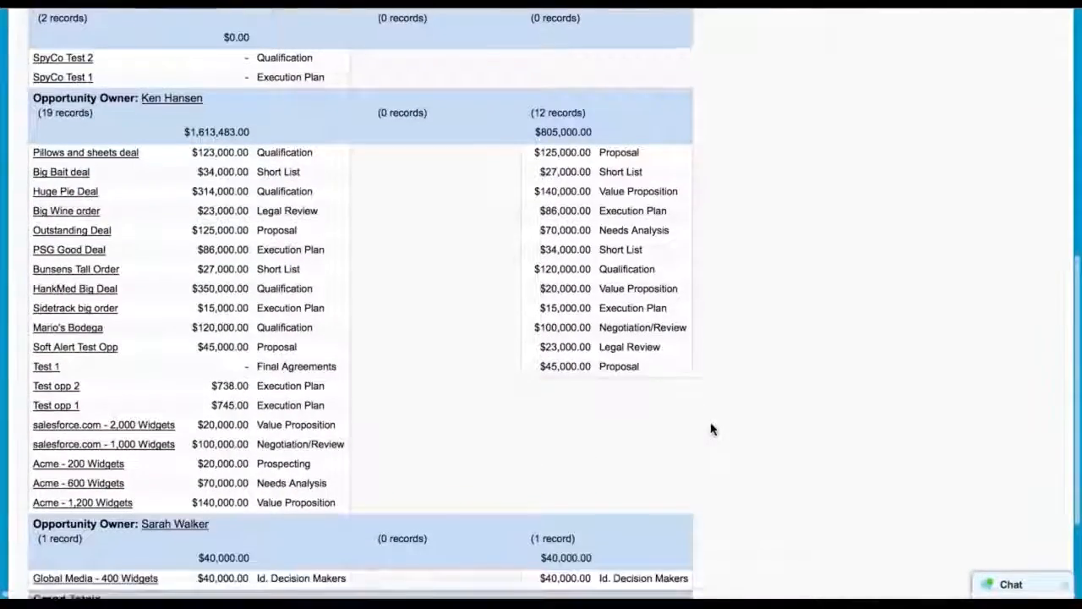
pyautogui.scroll(8, 801, 284)
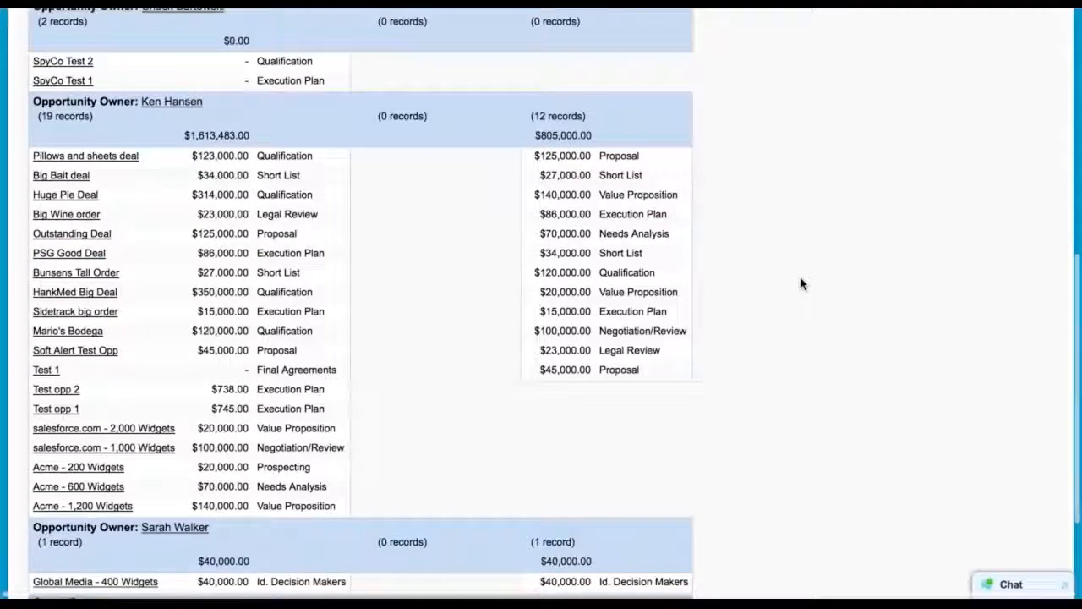
pyautogui.scroll(3, 802, 284)
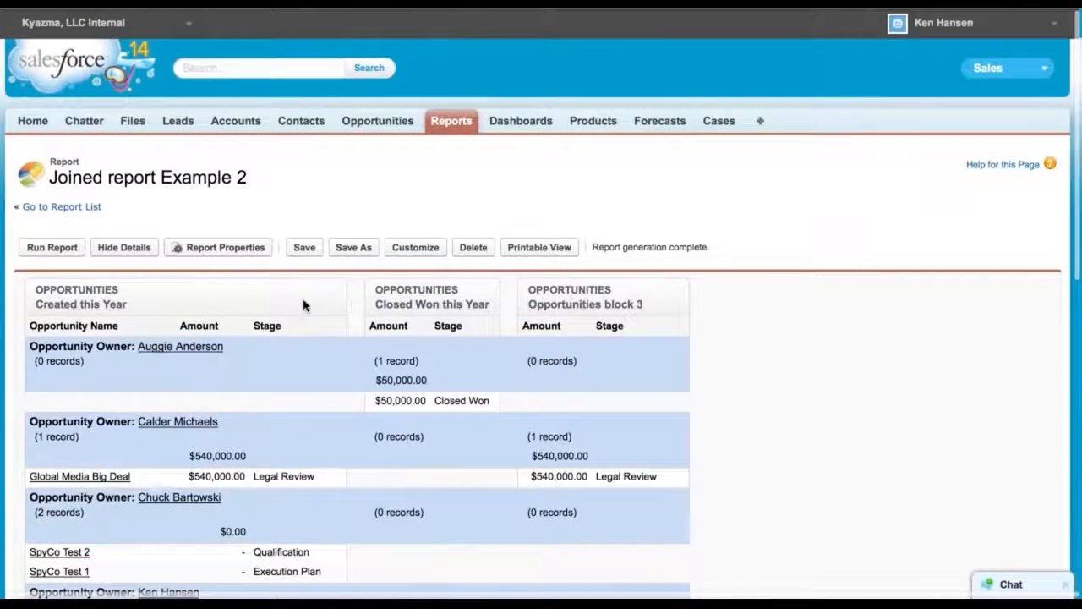
# Hide the report details to show only the summary totals for each opportunity owner
pyautogui.click(115, 253)
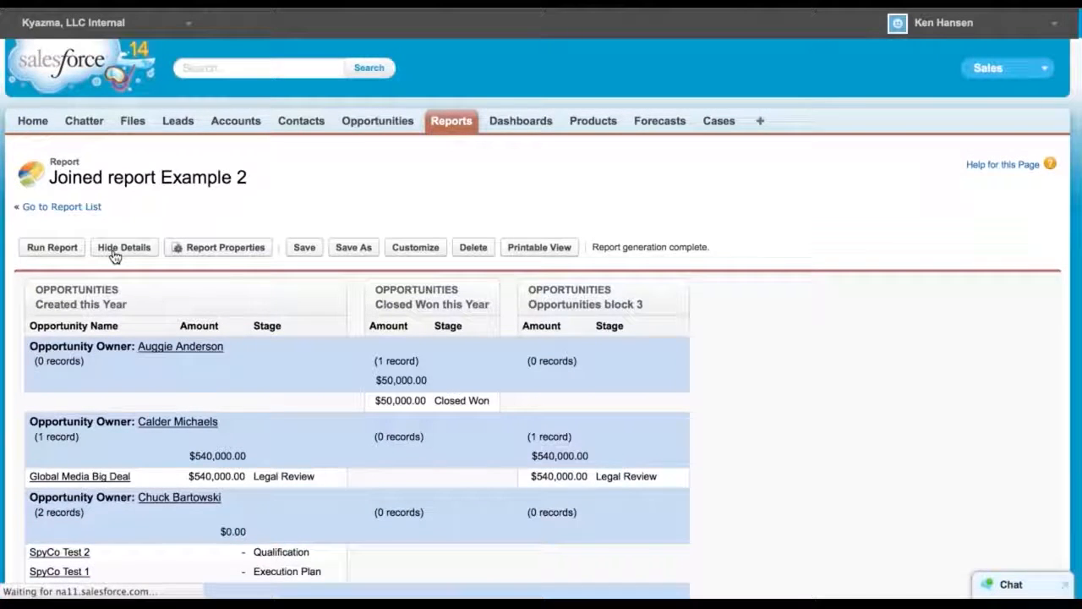
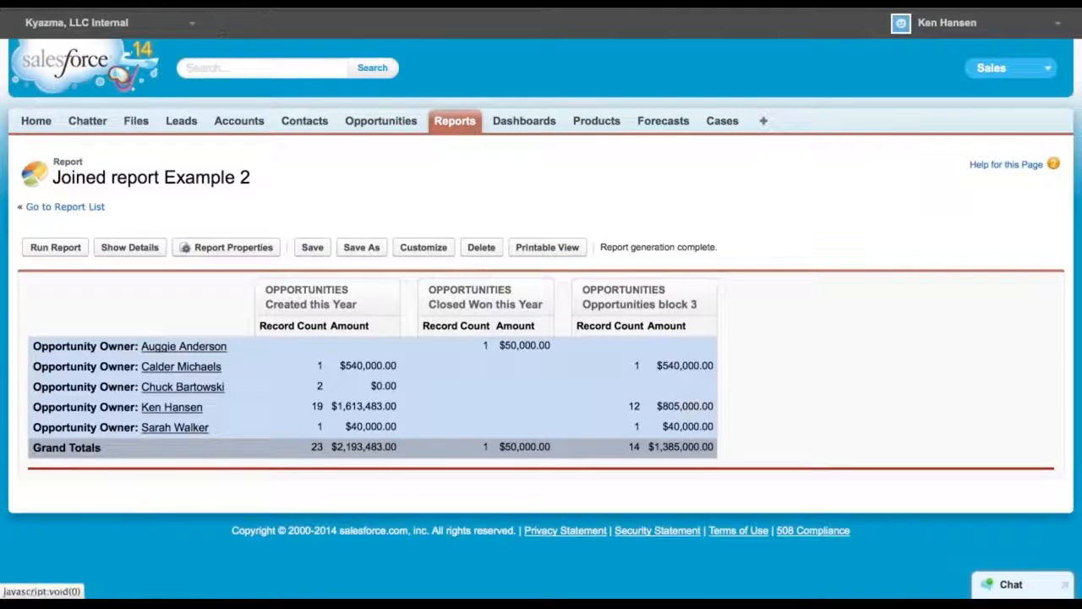
# Open Joined Report Example from the Joined Reports folder and review its chart and owner-grouped blocks
pyautogui.click(223, 7)
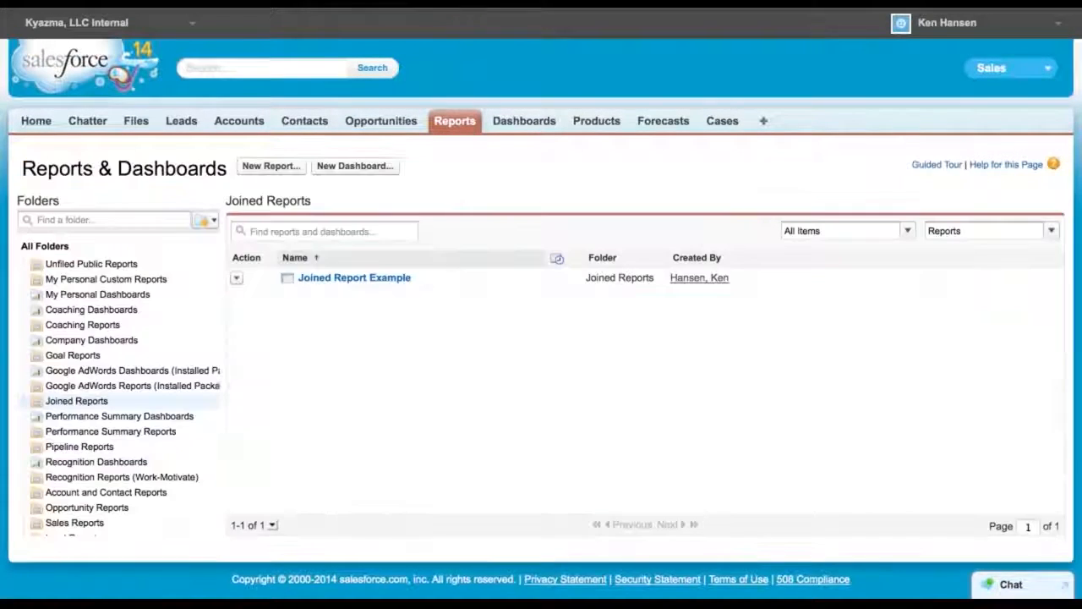
pyautogui.click(319, 287)
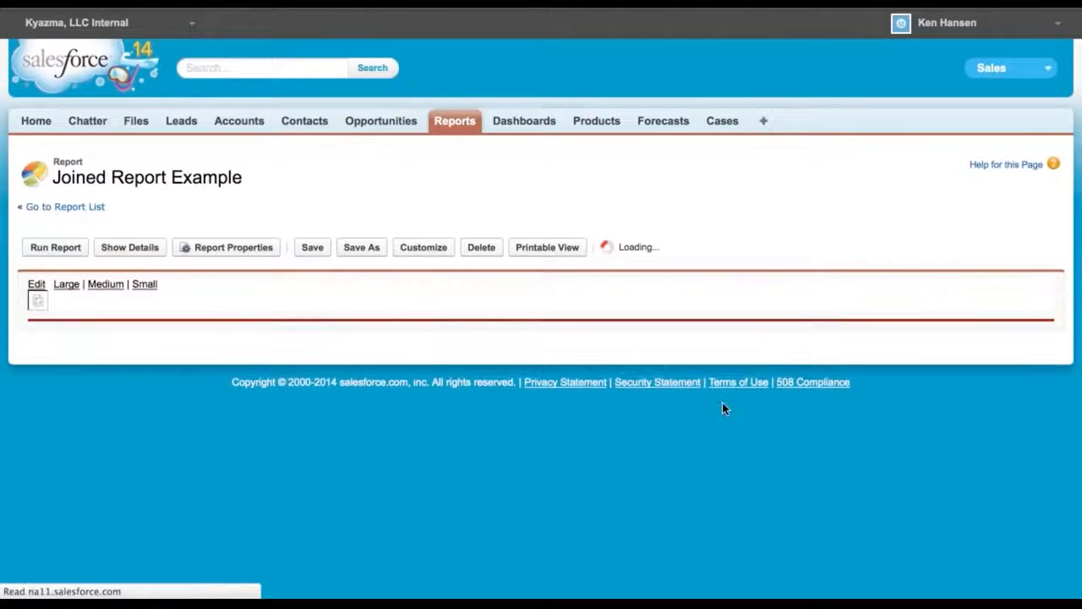
pyautogui.scroll(-5, 579, 478)
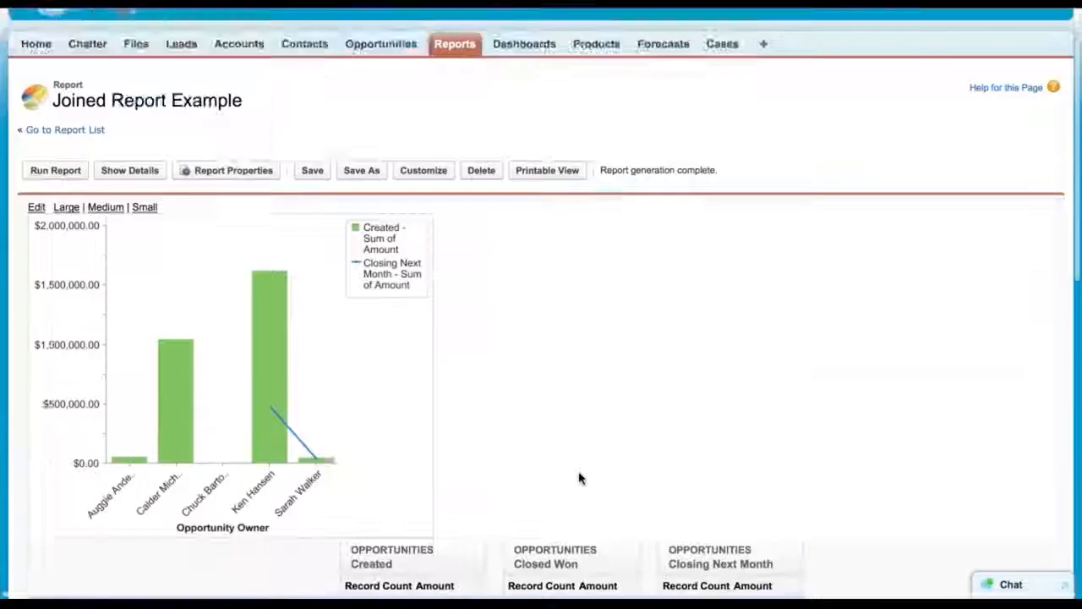
pyautogui.scroll(1, 579, 478)
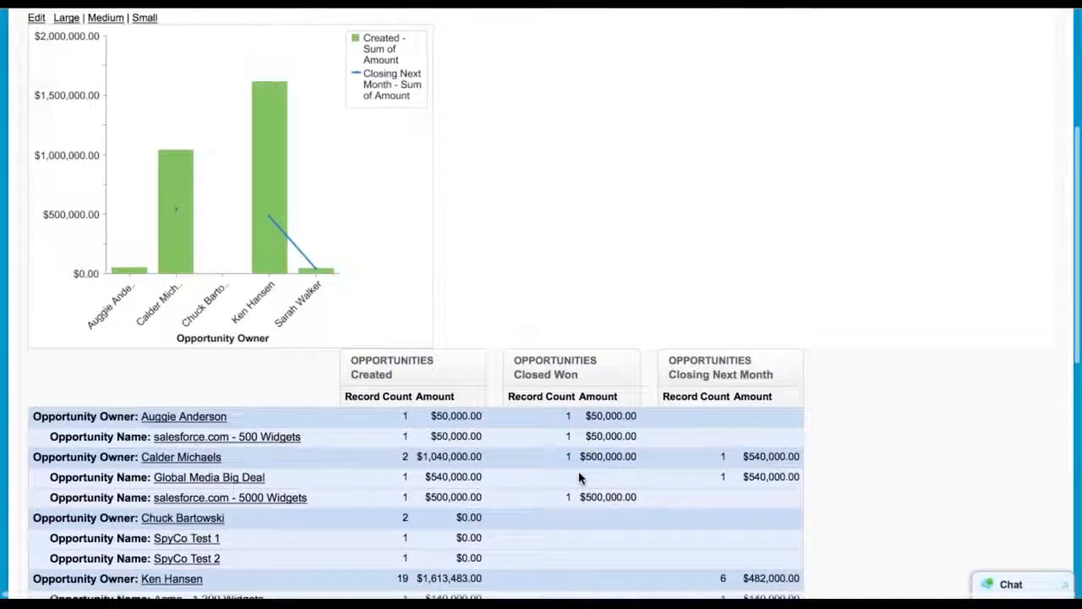
pyautogui.scroll(-1, 579, 476)
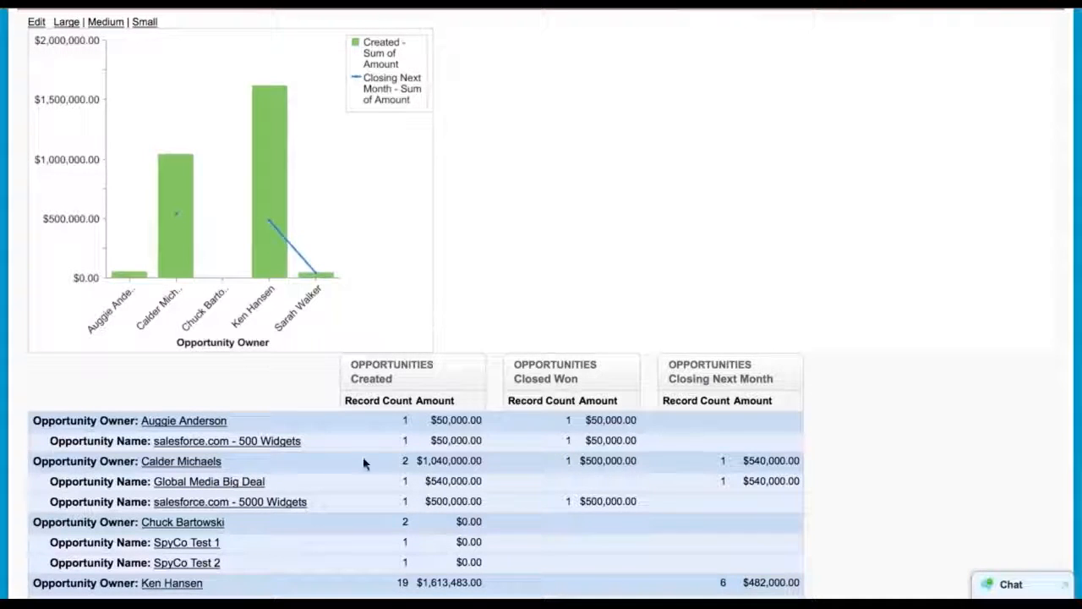
pyautogui.scroll(-1, 363, 461)
pyautogui.scroll(-3, 364, 464)
pyautogui.scroll(4, 365, 464)
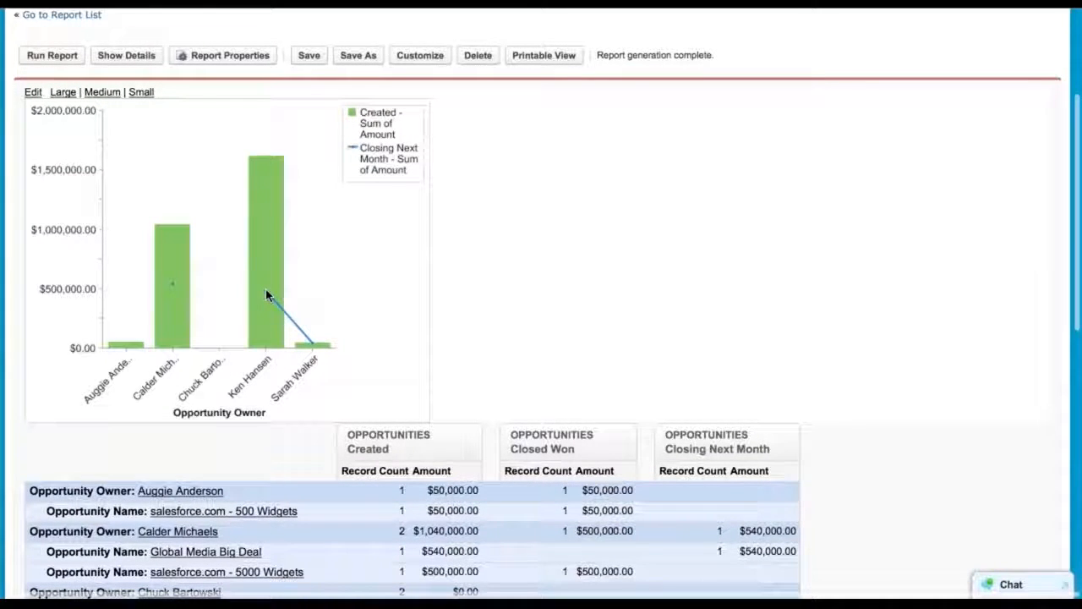
pyautogui.scroll(-1, 270, 514)
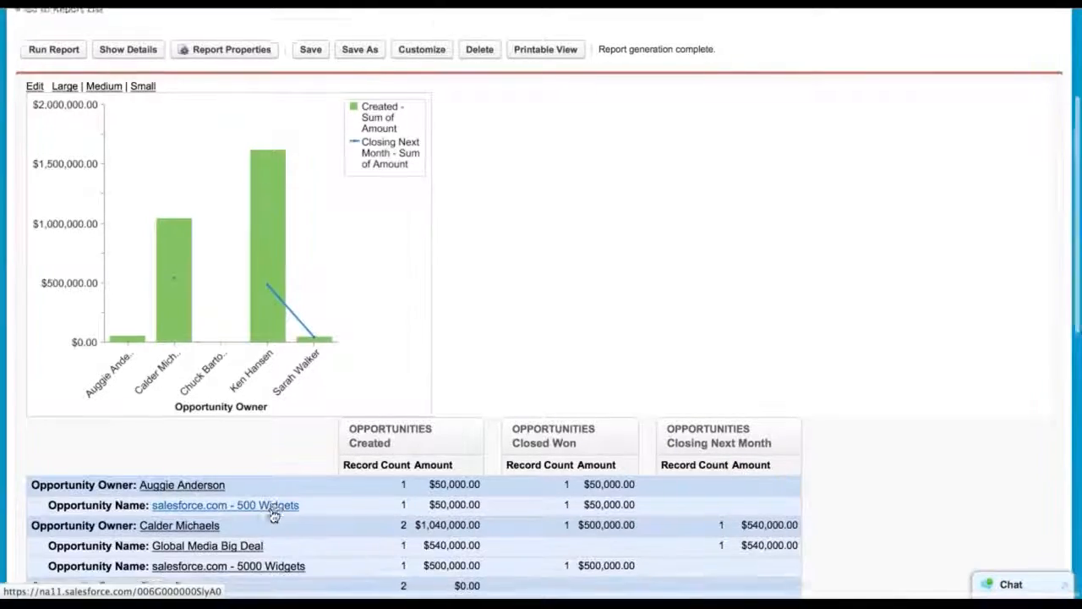
pyautogui.scroll(-10, 272, 515)
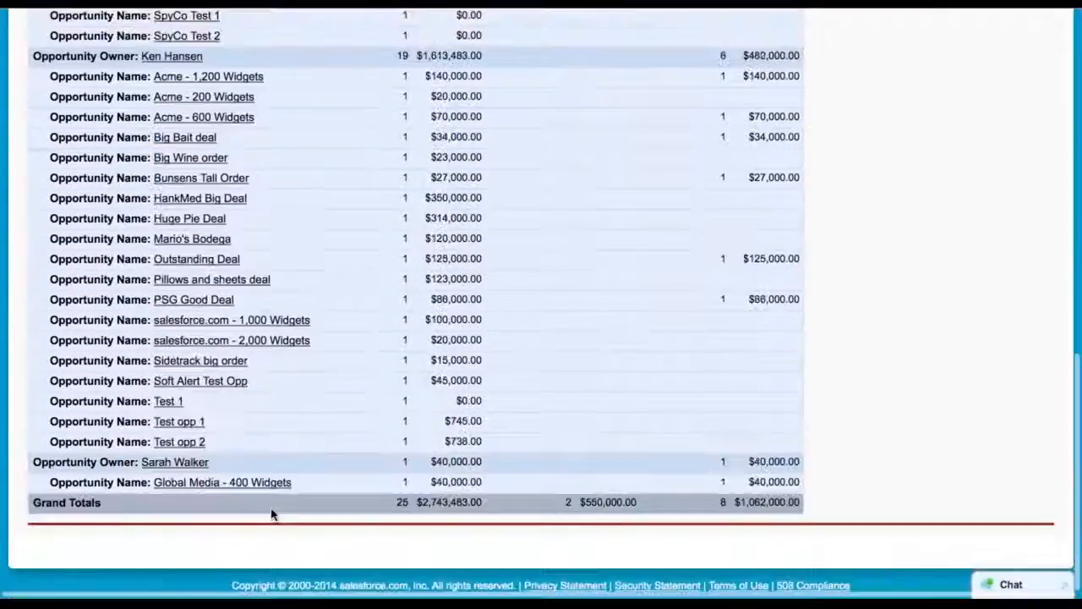
pyautogui.scroll(8, 272, 514)
pyautogui.scroll(1, 272, 514)
pyautogui.scroll(3, 273, 514)
pyautogui.scroll(1, 272, 514)
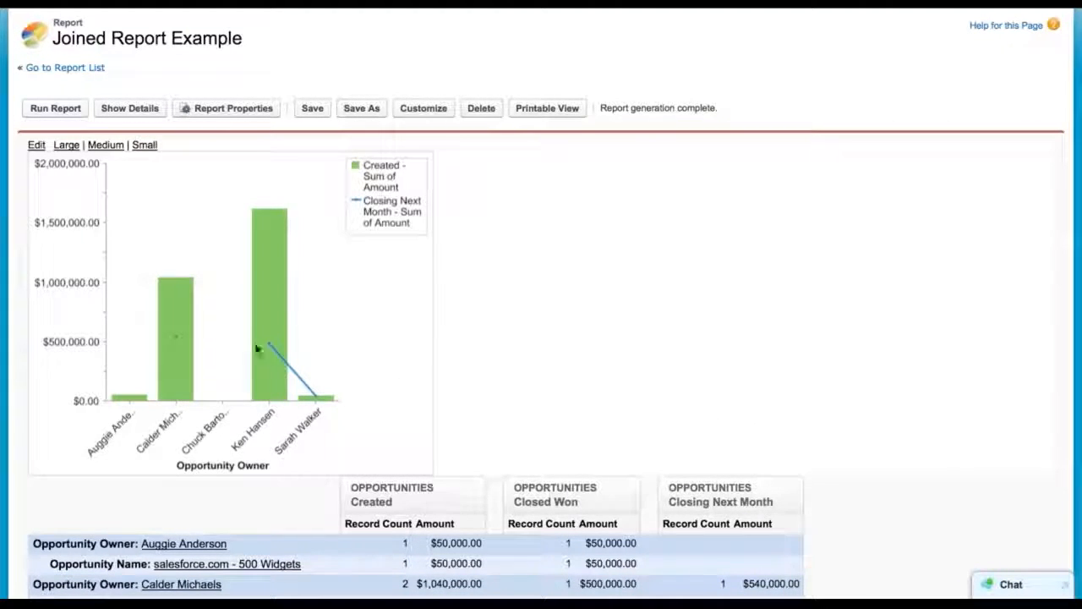
pyautogui.scroll(-4, 442, 366)
pyautogui.scroll(-3, 442, 366)
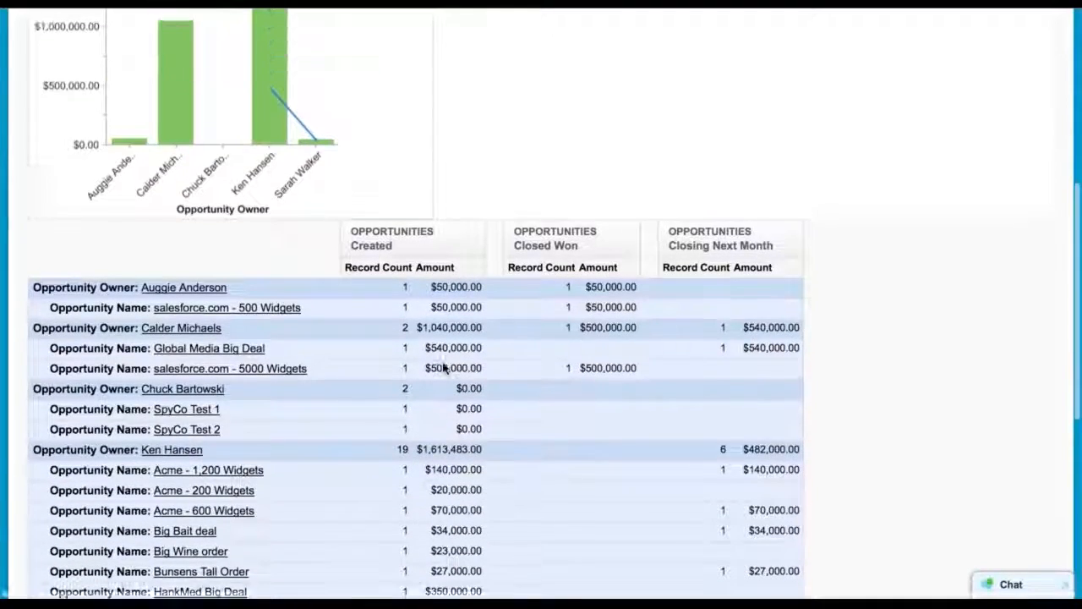
pyautogui.scroll(7, 442, 367)
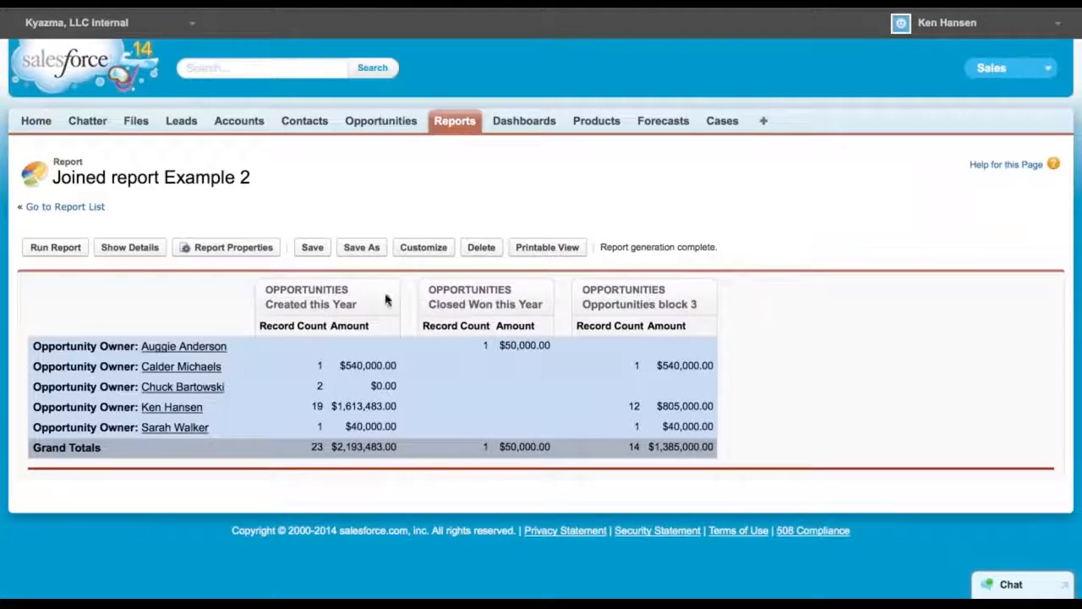
# Customize Joined report Example 2 and add the Accounts report type as a new block
pyautogui.click(425, 249)
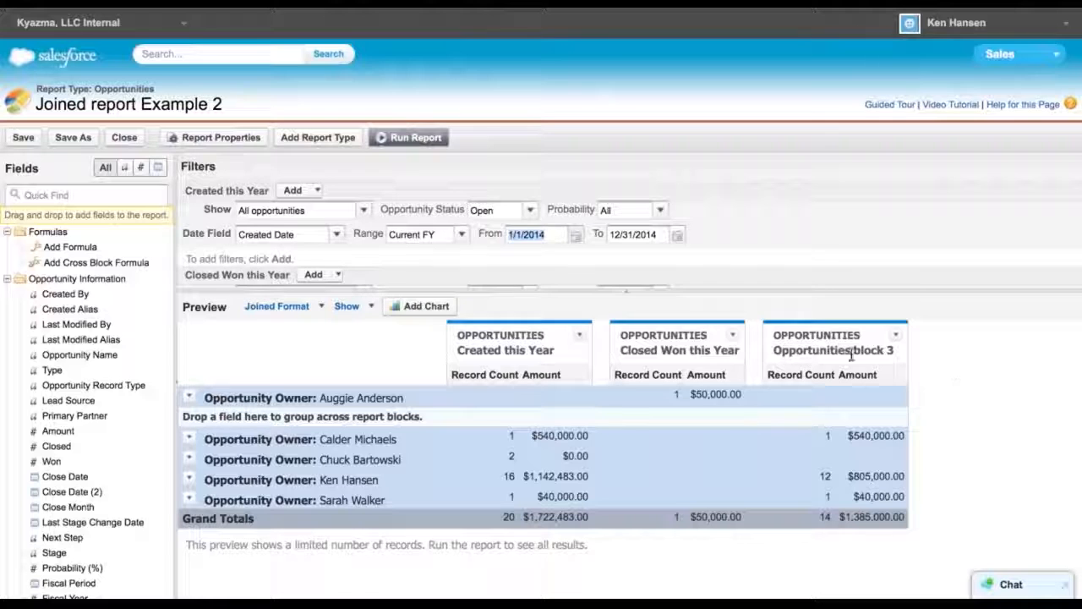
pyautogui.click(318, 137)
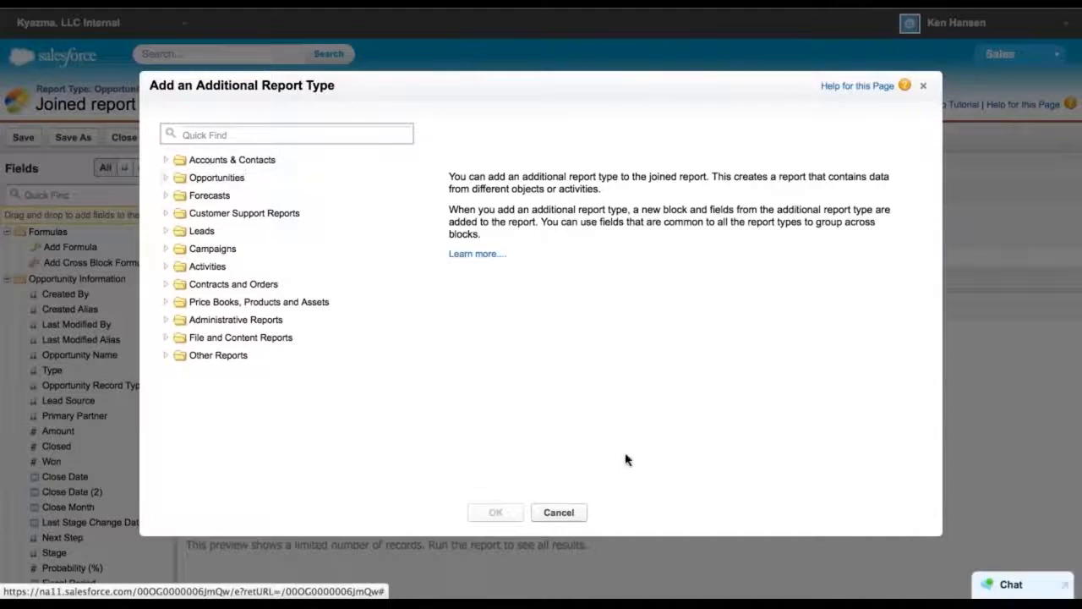
pyautogui.click(558, 511)
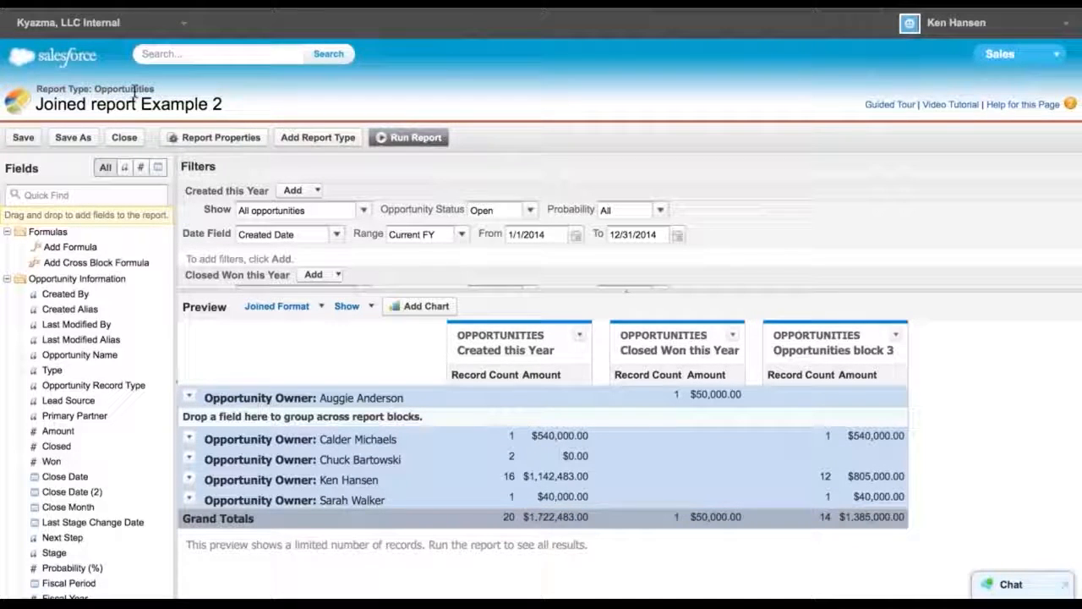
pyautogui.click(321, 138)
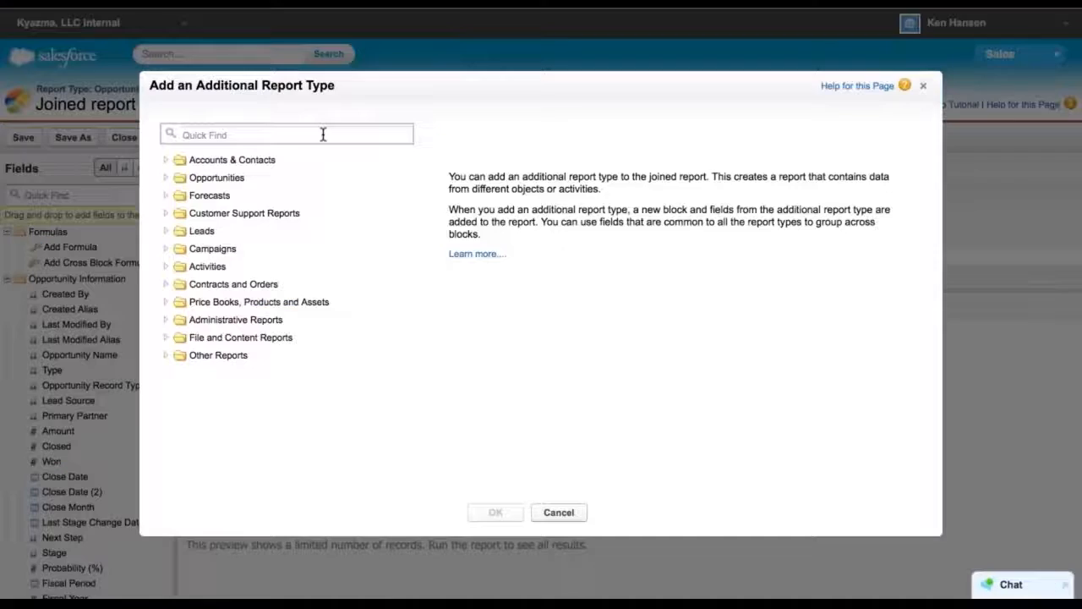
pyautogui.click(165, 160)
pyautogui.click(211, 180)
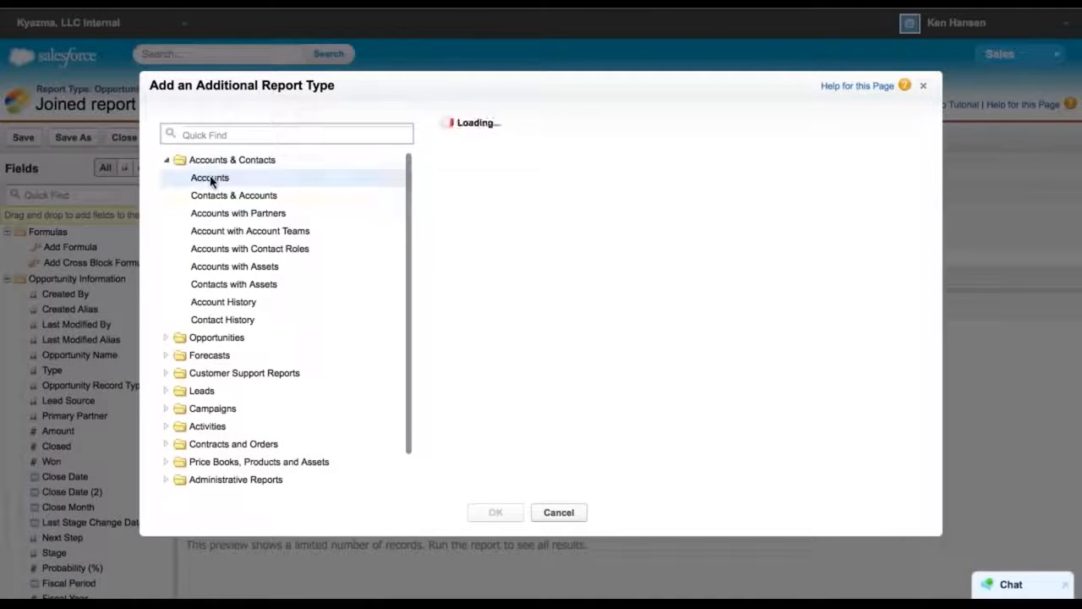
pyautogui.click(495, 514)
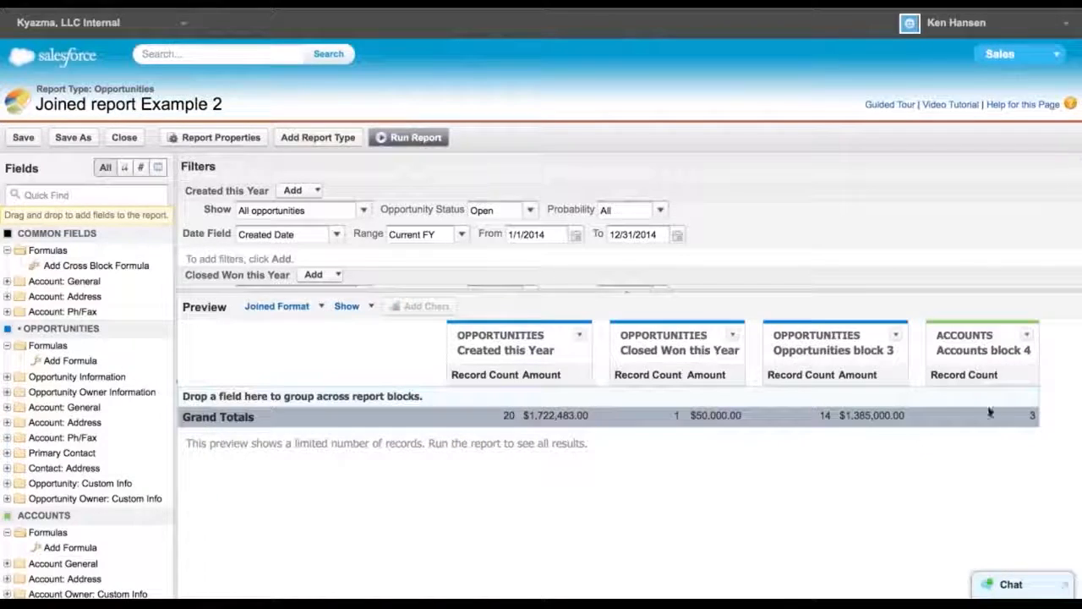
# Rename the third opportunities block to Pipeline 2014
pyautogui.click(858, 349)
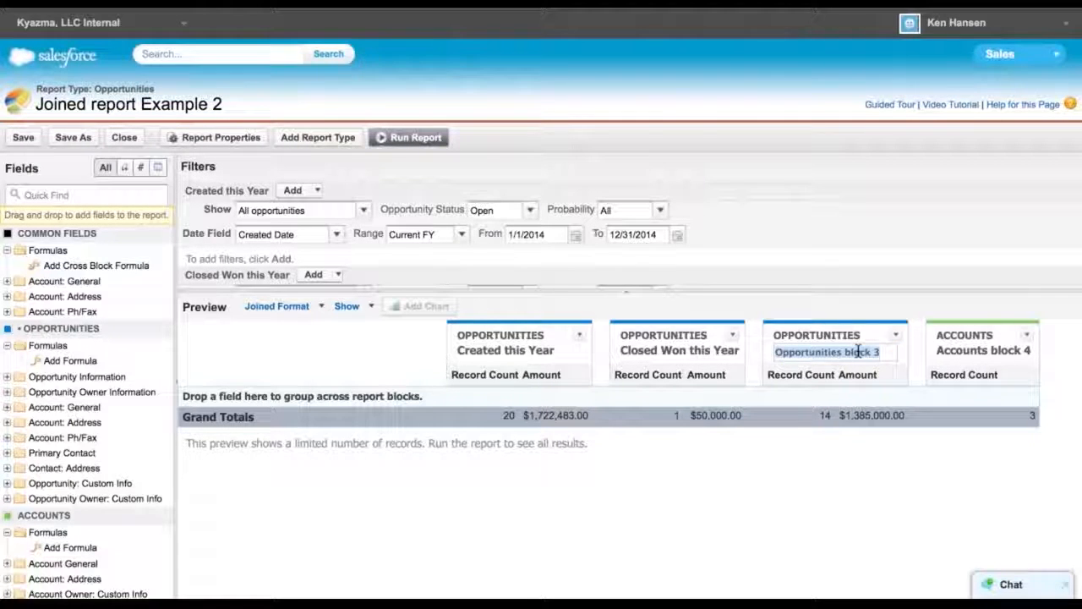
pyautogui.write('Pipe')
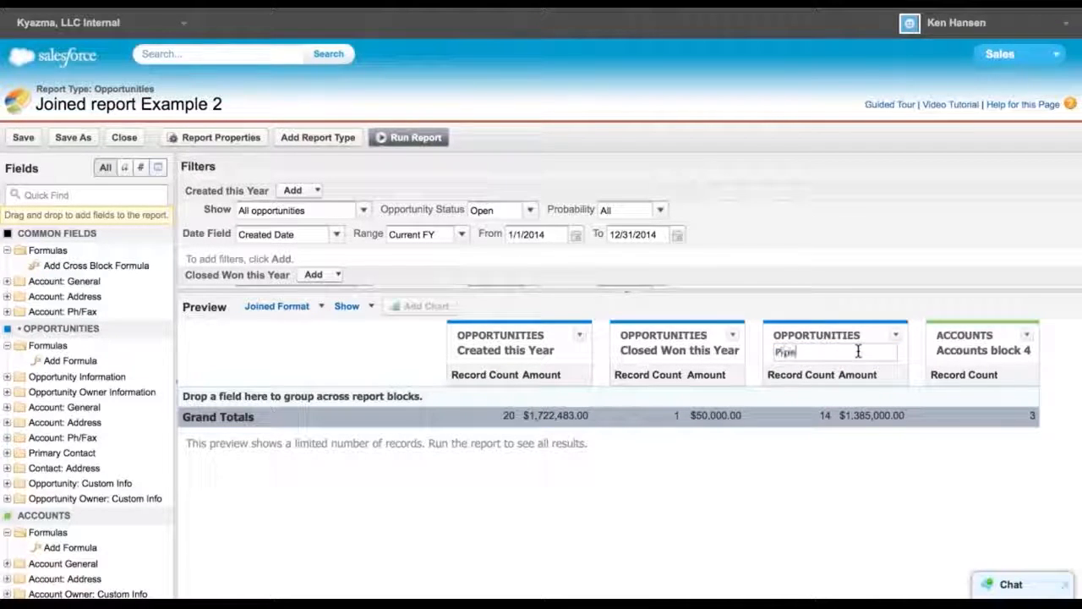
pyautogui.write('line 2014')
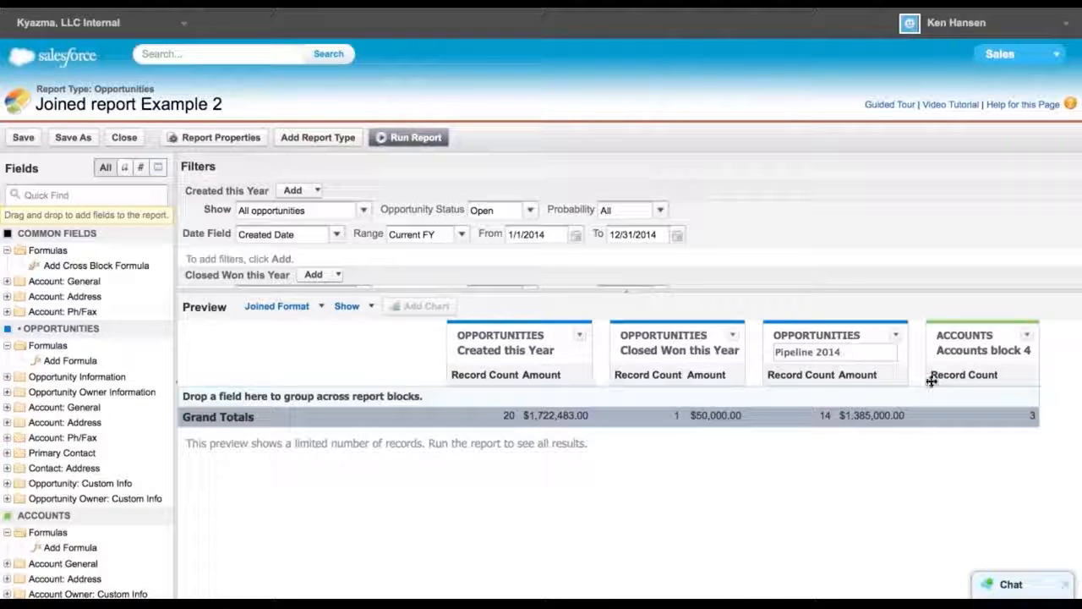
# Rename the Accounts block to Activity
pyautogui.click(969, 352)
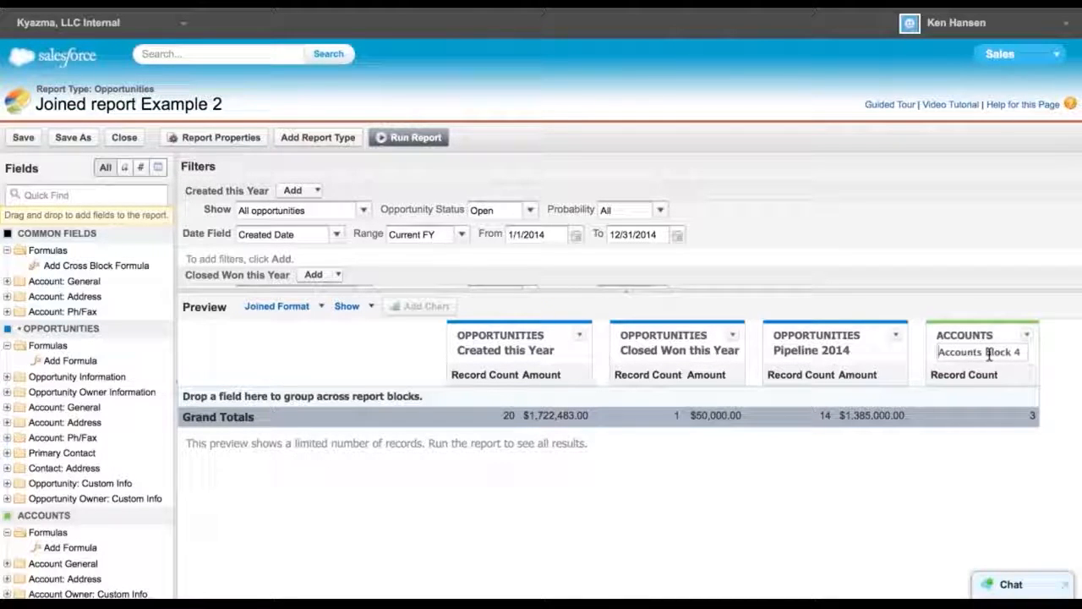
pyautogui.tripleClick(989, 355)
pyautogui.write('A')
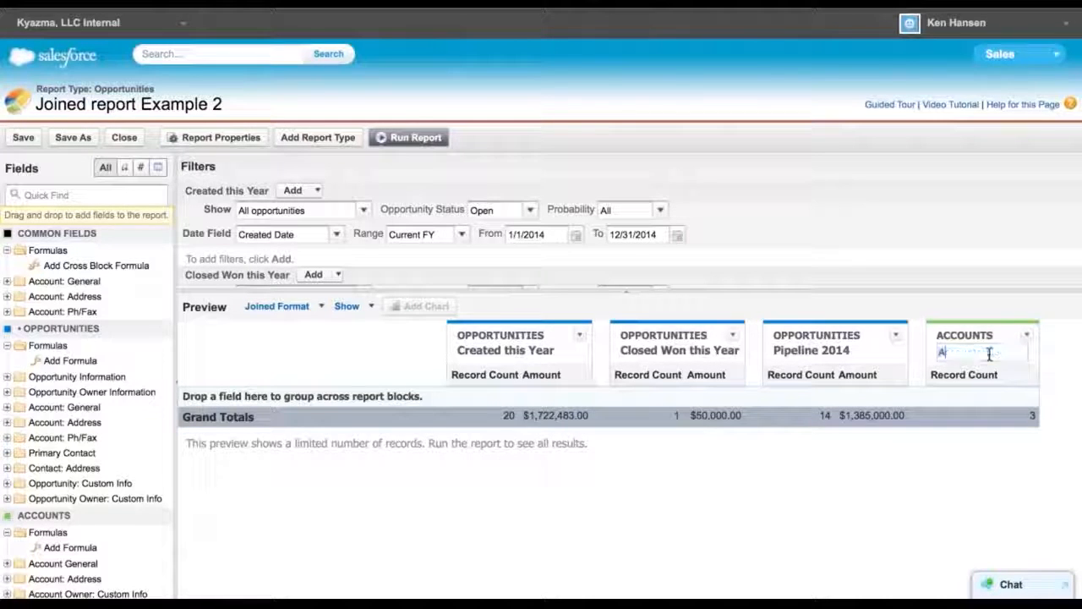
pyautogui.write('ctivity')
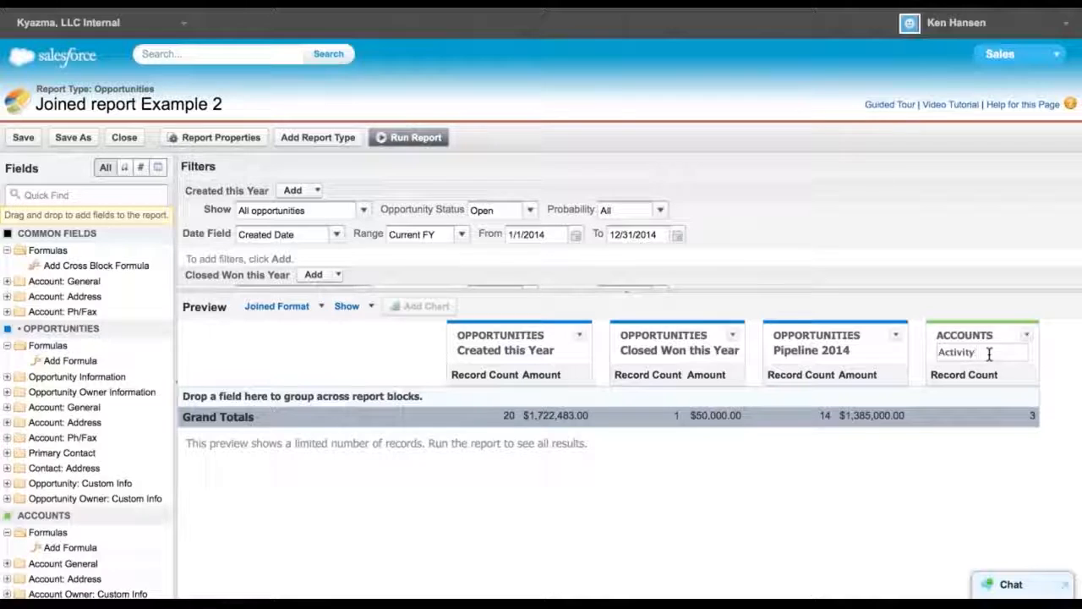
pyautogui.press('Return')
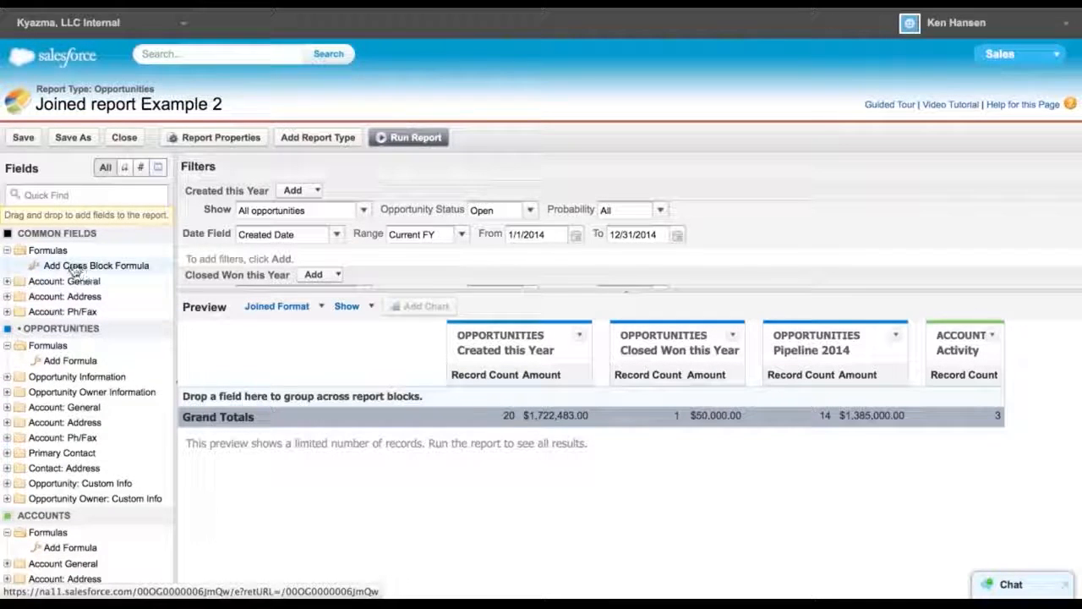
# Add the Account: Last Activity field from Account: General to the Activity block
pyautogui.scroll(-1, 79, 440)
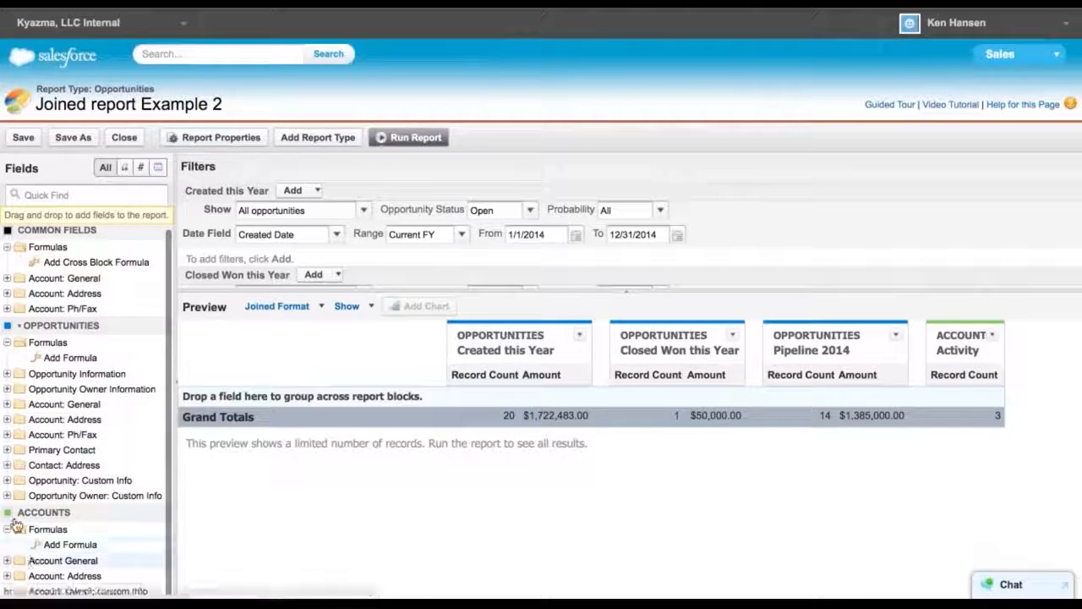
pyautogui.click(8, 277)
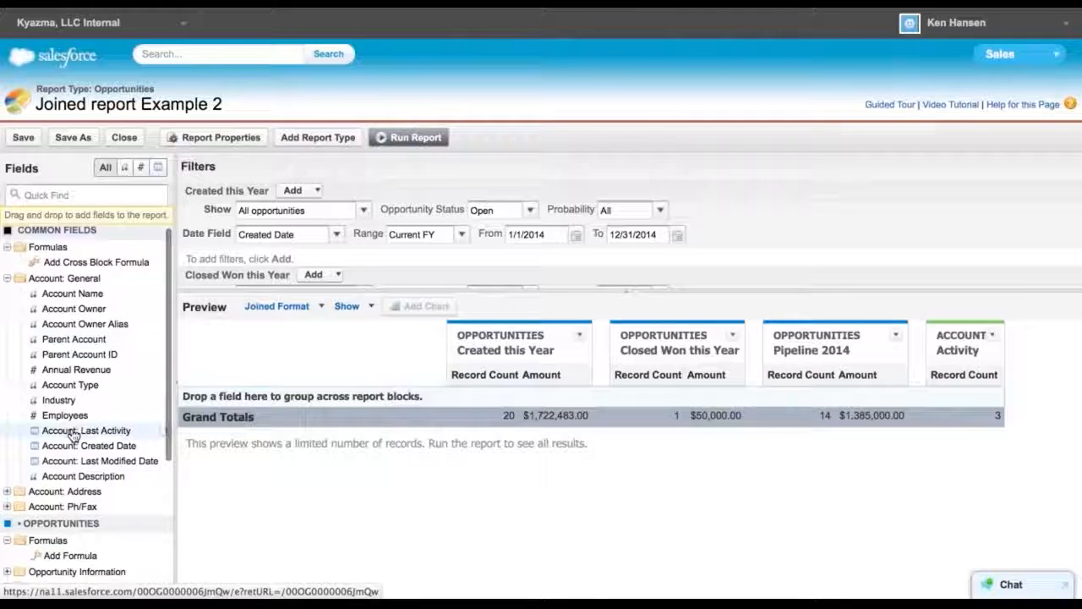
pyautogui.moveTo(87, 435); pyautogui.dragTo(958, 367)
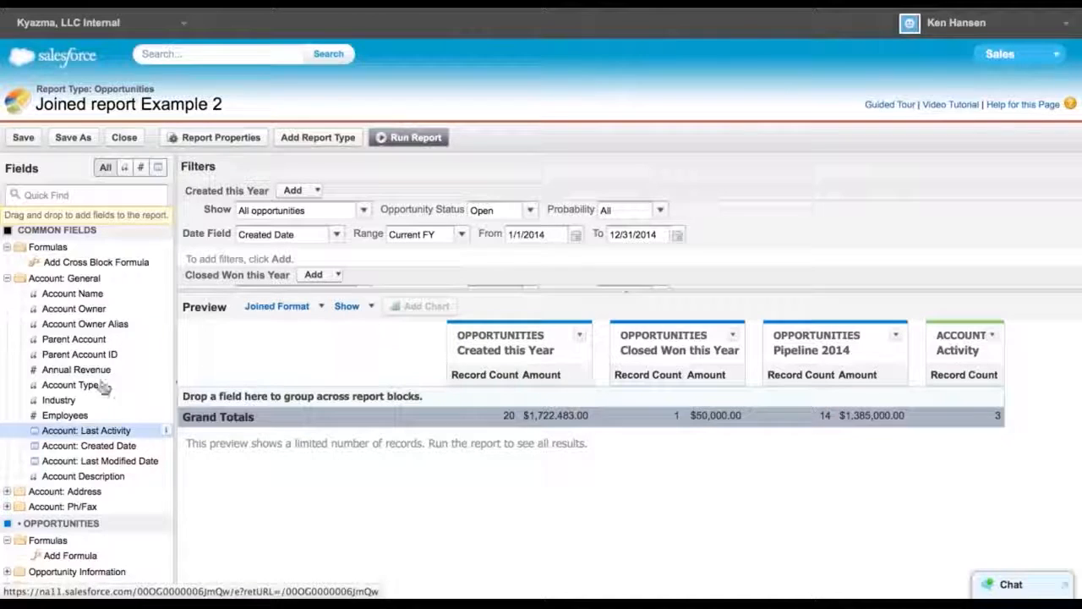
# Show record details in the preview and scroll across the Activity block's columns
pyautogui.click(372, 308)
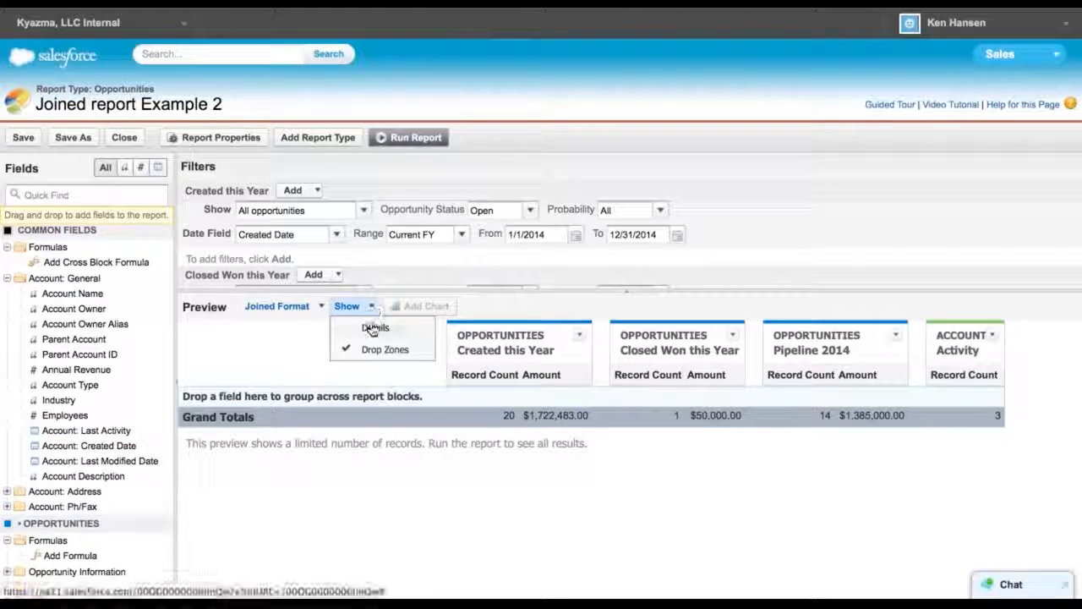
pyautogui.click(368, 326)
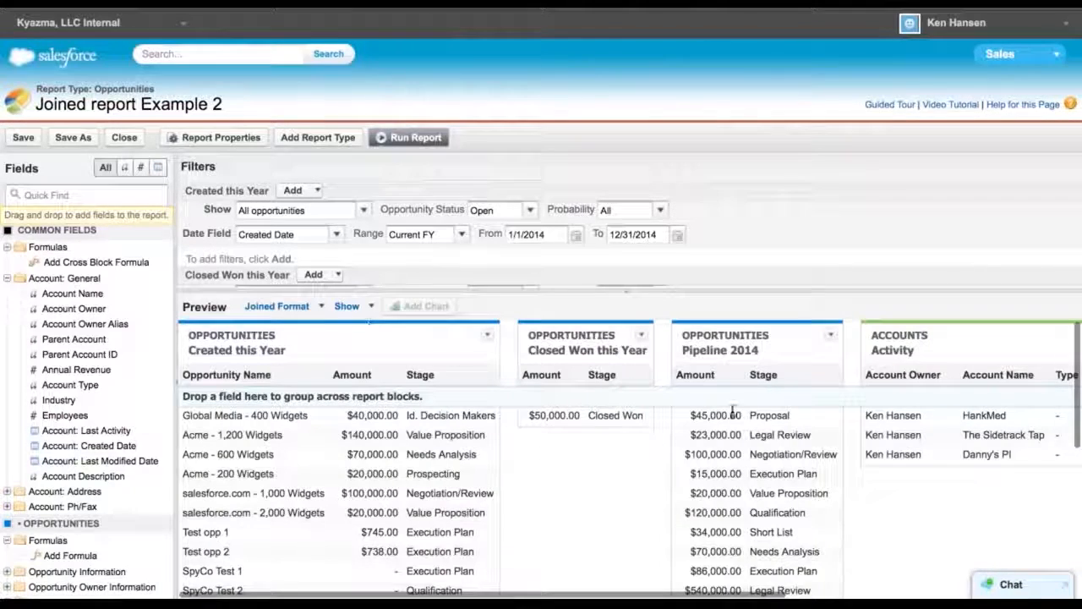
pyautogui.hscroll(10, 959, 542)
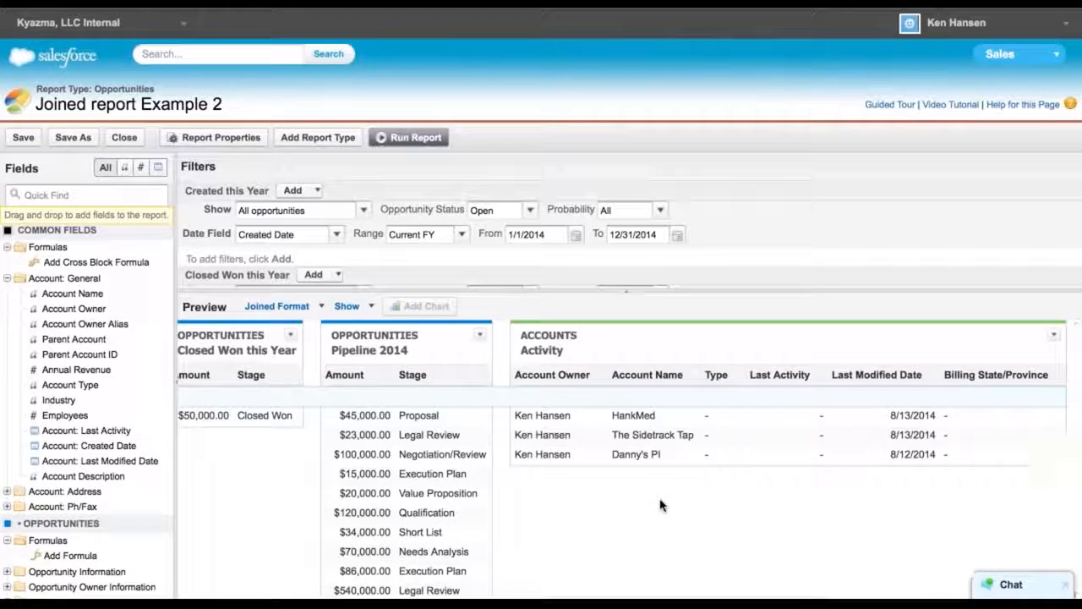
pyautogui.click(1059, 382)
pyautogui.click(996, 476)
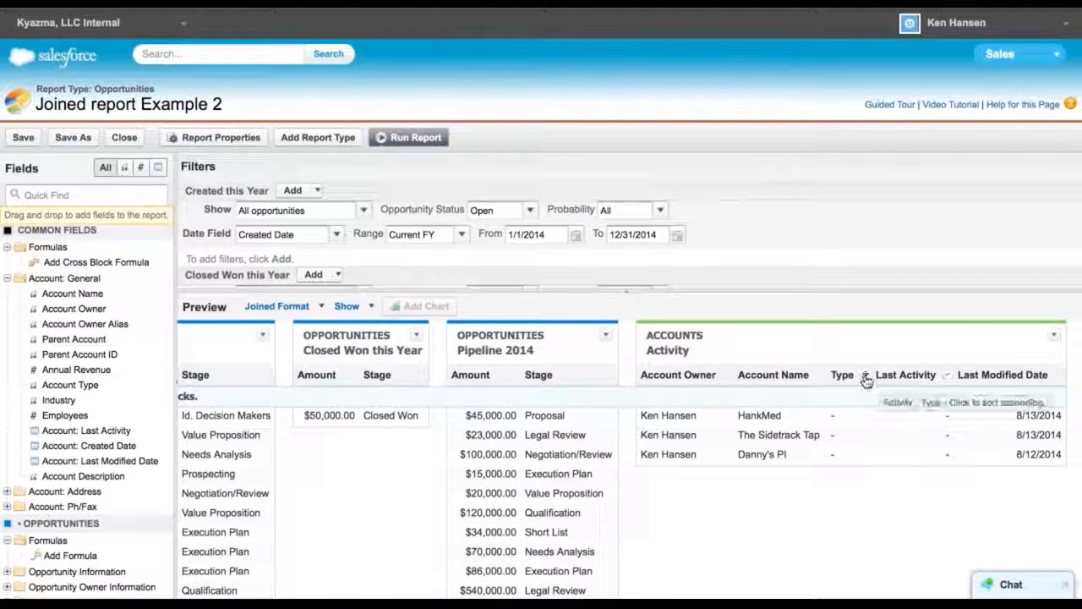
pyautogui.click(866, 379)
pyautogui.click(920, 480)
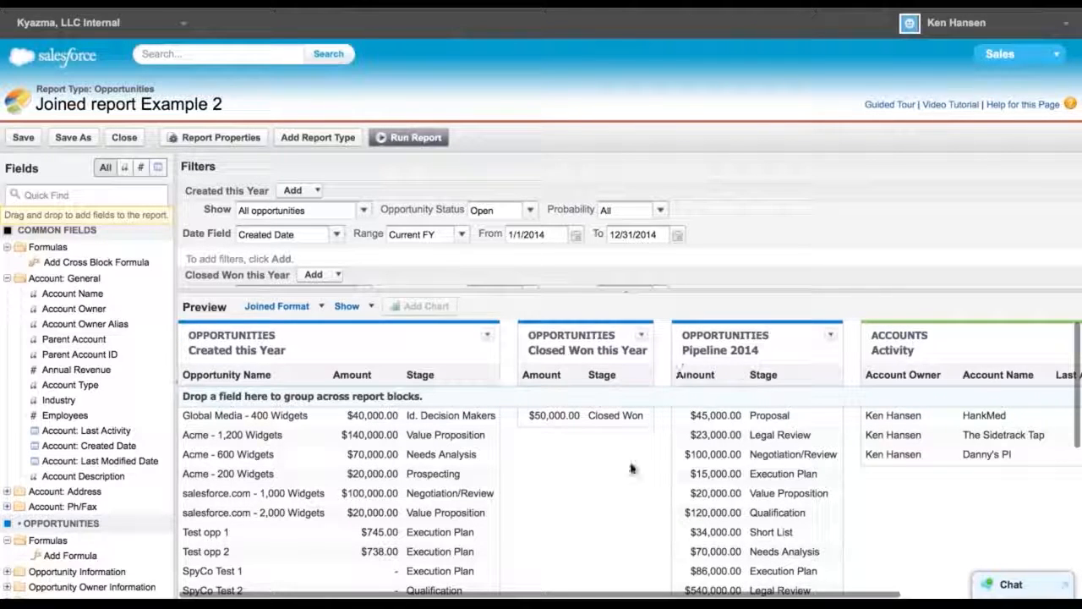
pyautogui.hscroll(2, 575, 481)
pyautogui.hscroll(-2, 575, 481)
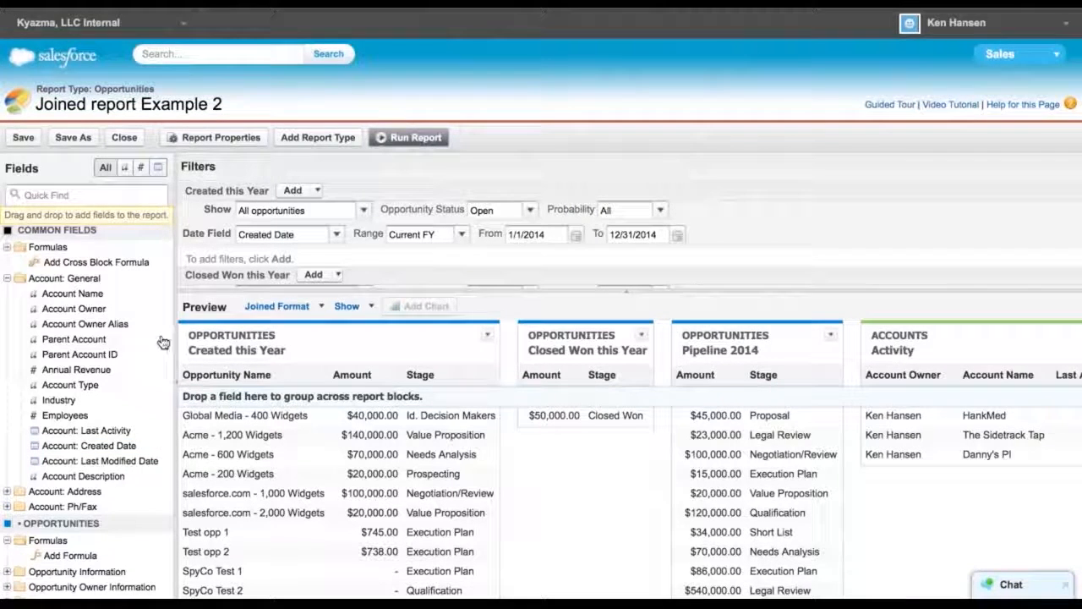
# Search the field list for owner fields
pyautogui.click(45, 195)
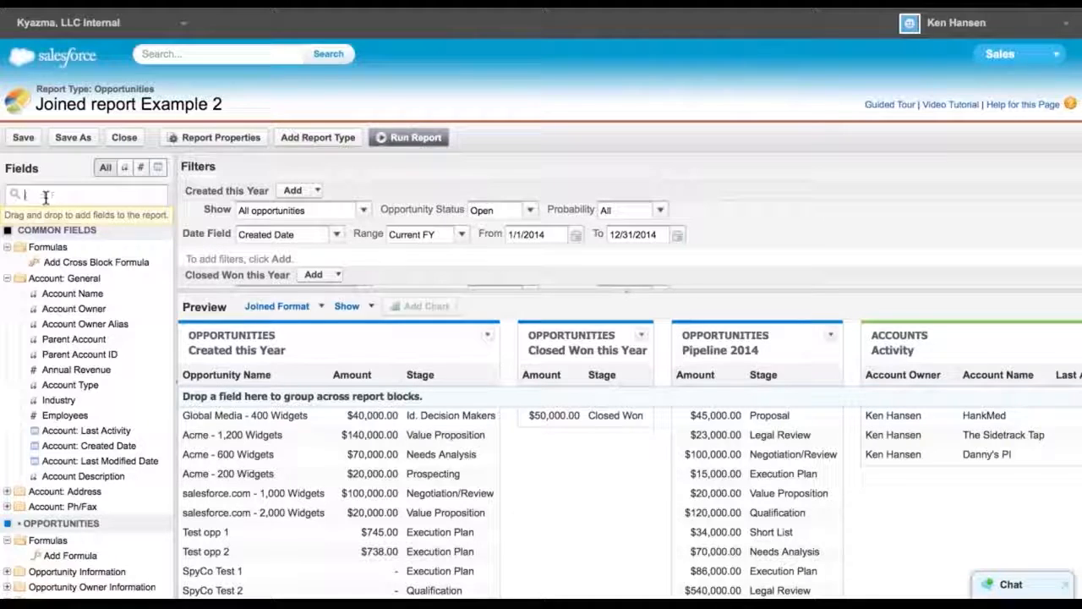
pyautogui.write('owner')
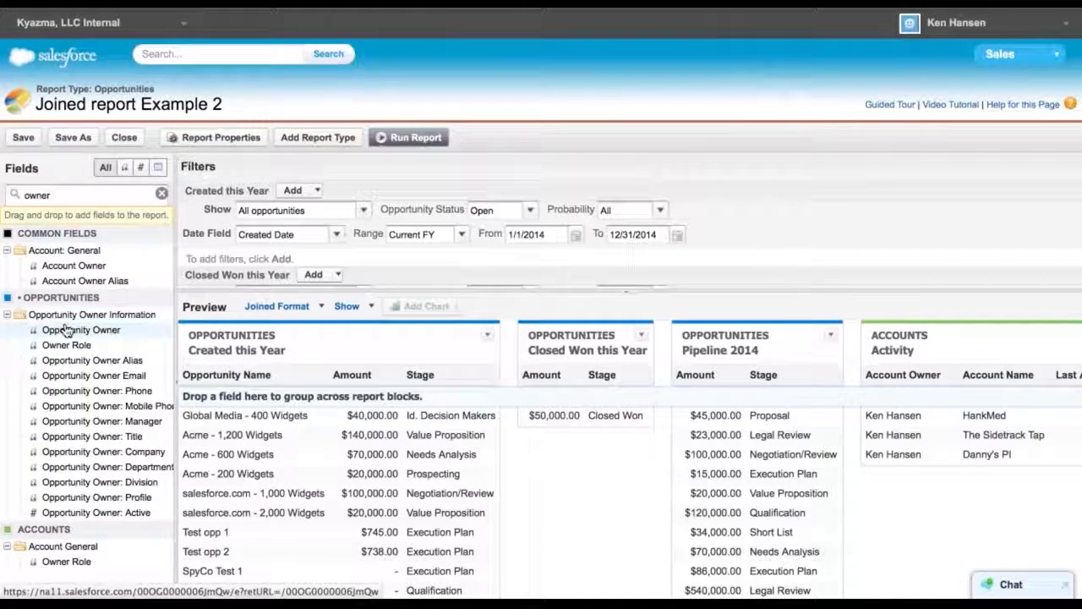
# Add the Opportunity Owner field to the Created this Year block, sorting it and the Activity block's Account Owner ascending
pyautogui.moveTo(68, 332); pyautogui.dragTo(299, 372)
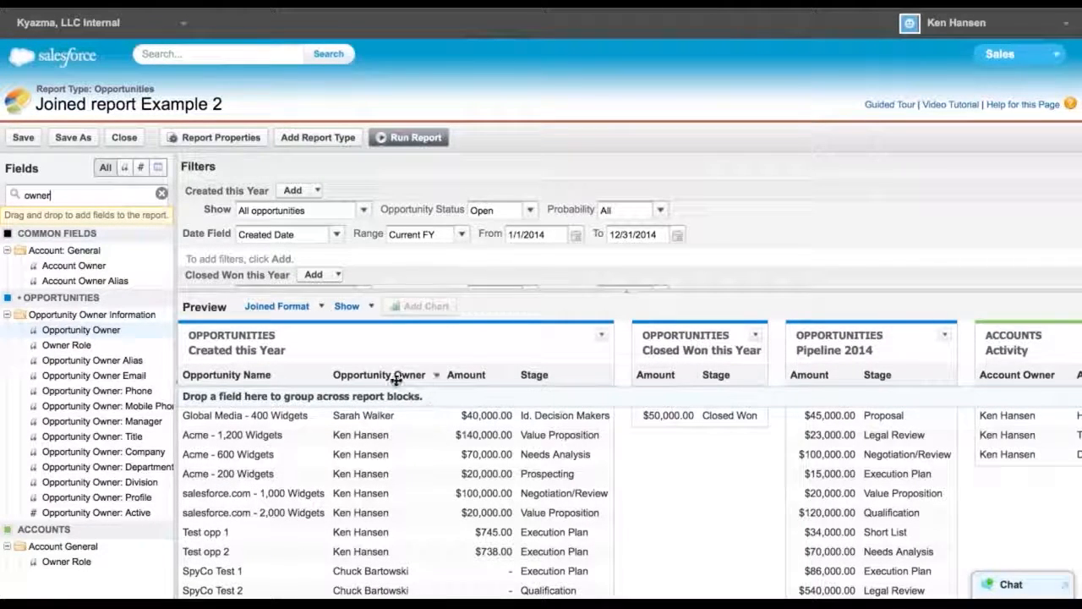
pyautogui.moveTo(395, 379)
pyautogui.mouseDown()
pyautogui.moveTo(373, 395)
pyautogui.moveTo(380, 374)
pyautogui.mouseUp()
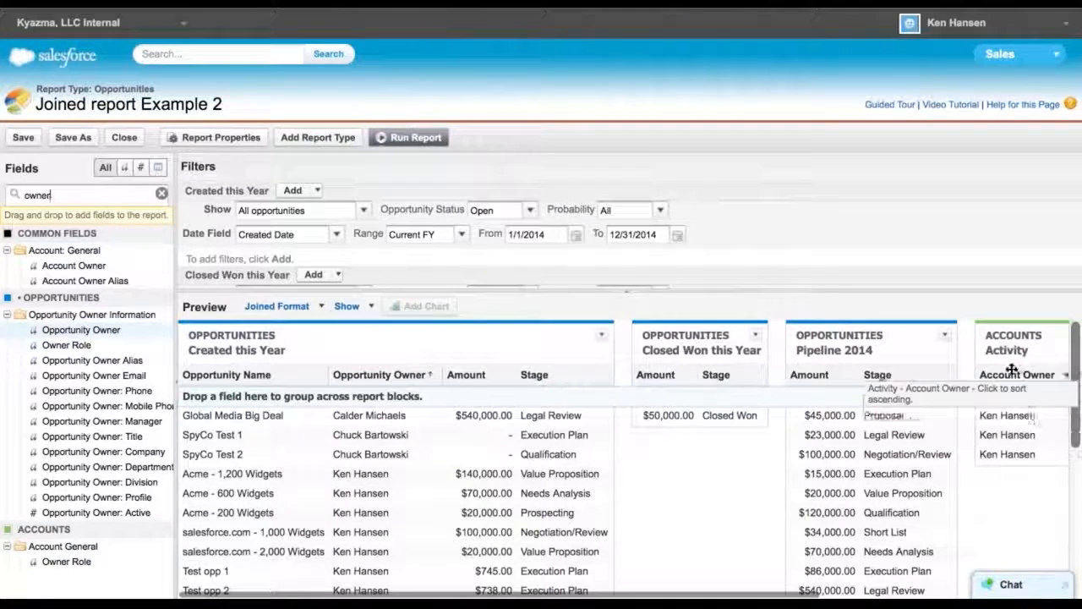
pyautogui.moveTo(1012, 372)
pyautogui.mouseDown()
pyautogui.moveTo(869, 398)
pyautogui.moveTo(1006, 382)
pyautogui.mouseUp()
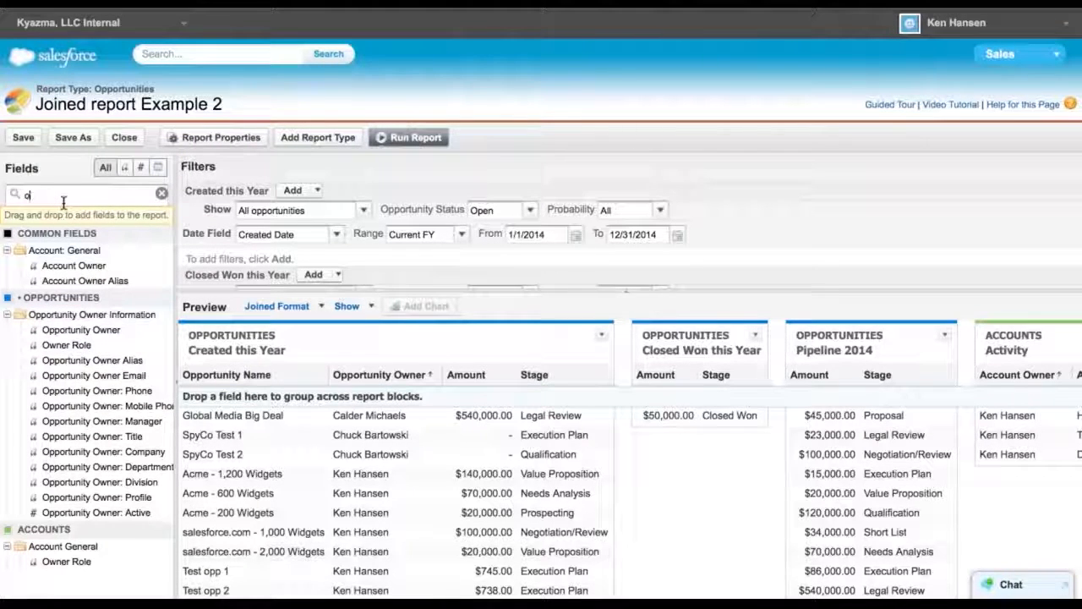
# Clear the field search and move the Opportunity Owner column to the front of the Created this Year block
pyautogui.press('BackSpace')
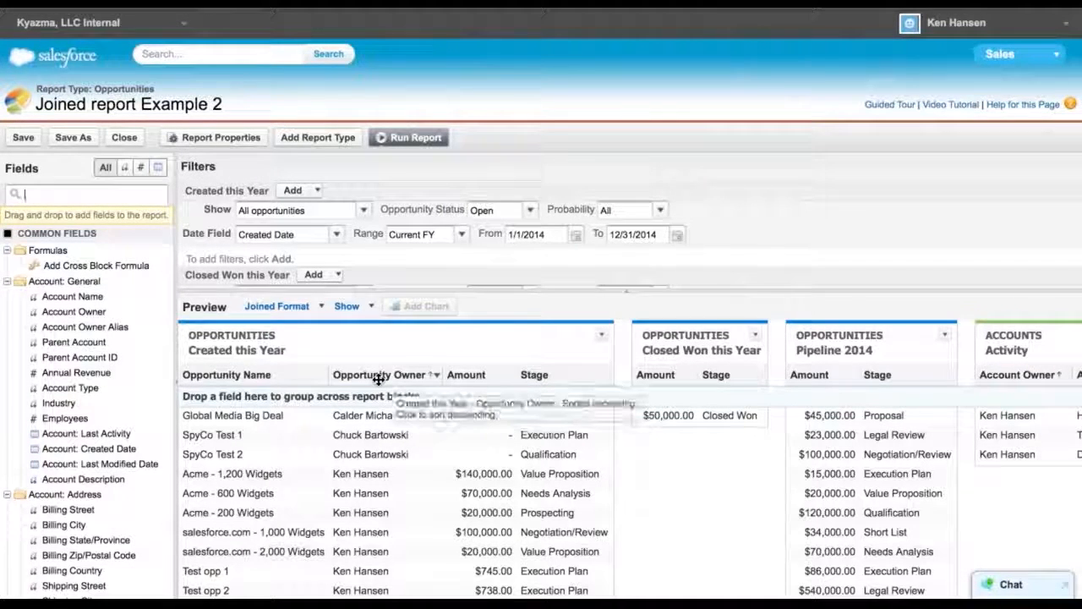
pyautogui.moveTo(378, 379); pyautogui.dragTo(208, 376)
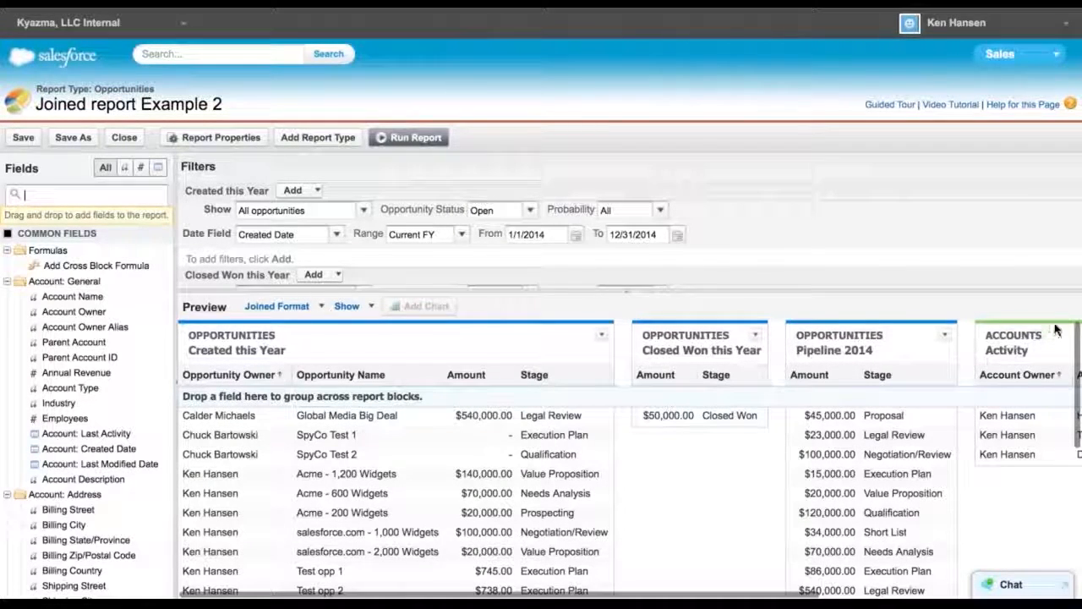
# Move the Activity block to the first position in the joined report
pyautogui.hscroll(5, 1055, 329)
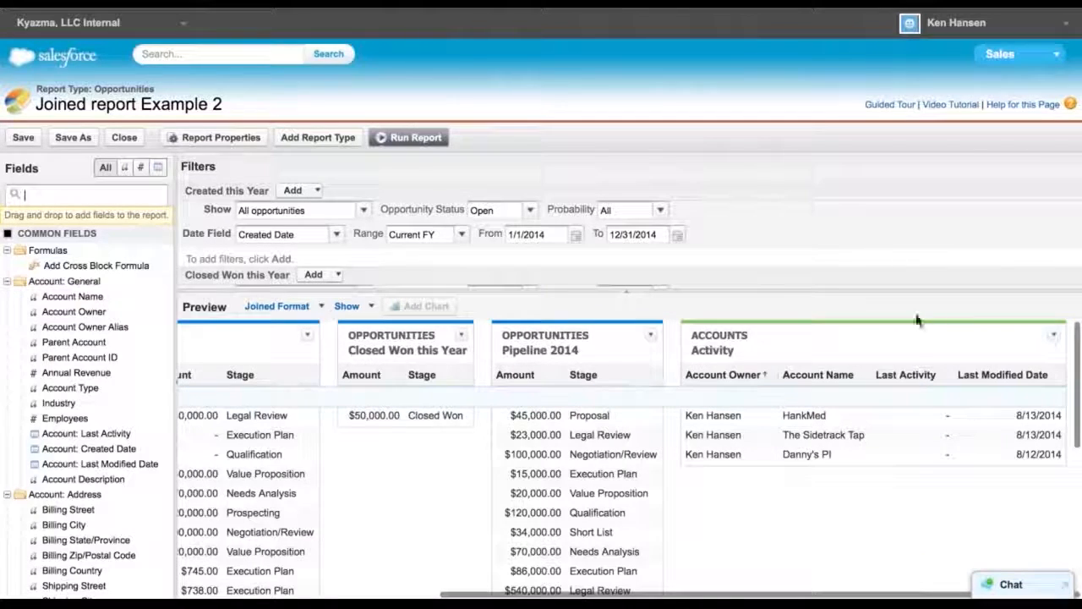
pyautogui.moveTo(910, 337); pyautogui.dragTo(347, 334)
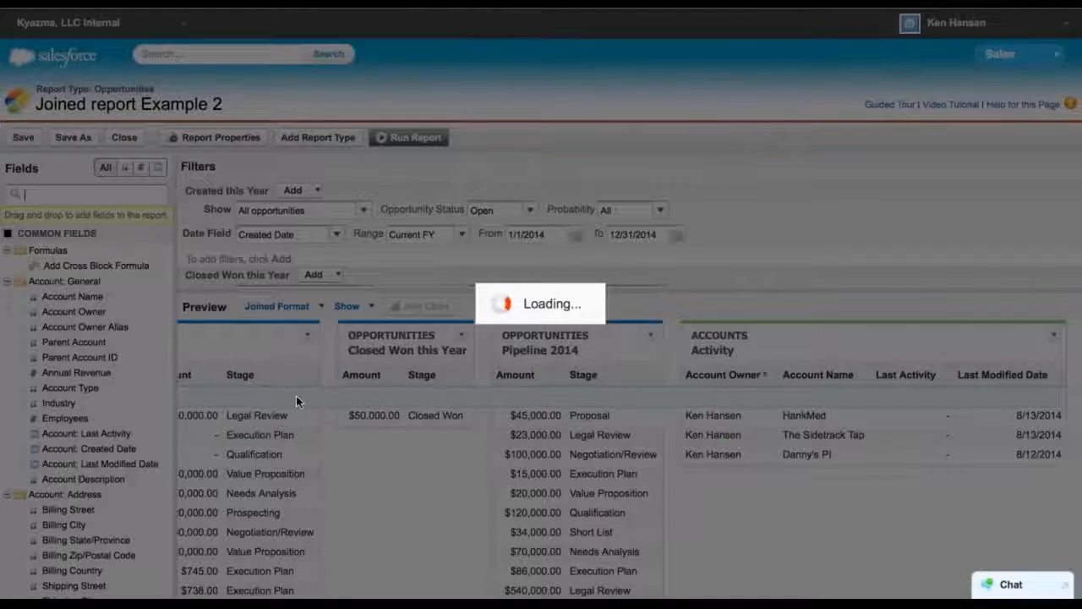
pyautogui.hscroll(-5, 251, 363)
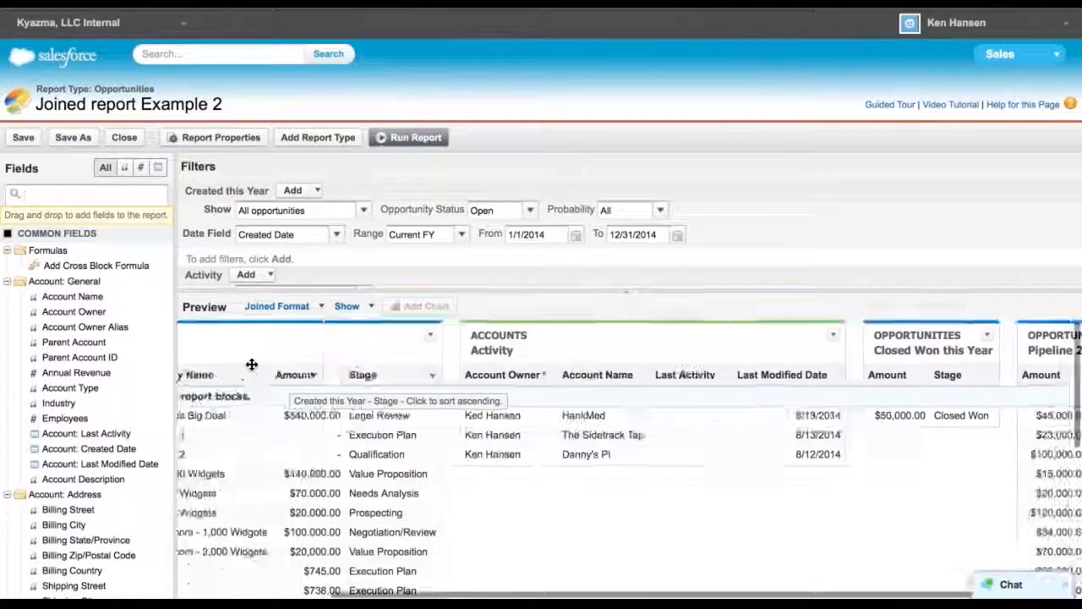
pyautogui.moveTo(691, 338); pyautogui.dragTo(237, 339)
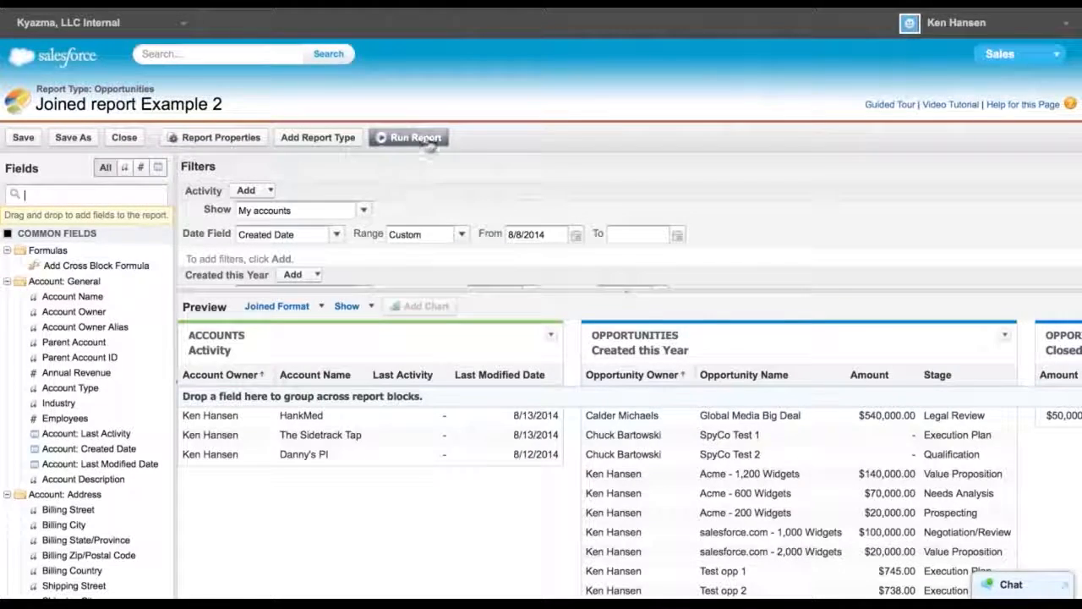
# Run the report and scroll across its blocks to review the results
pyautogui.click(416, 137)
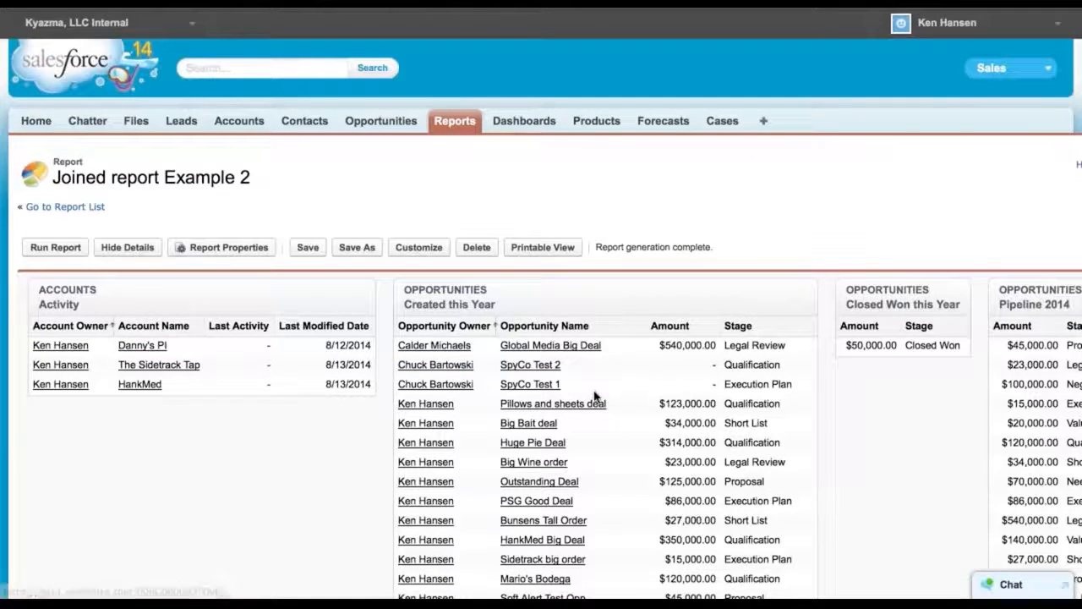
pyautogui.hscroll(3, 594, 395)
pyautogui.hscroll(1, 594, 395)
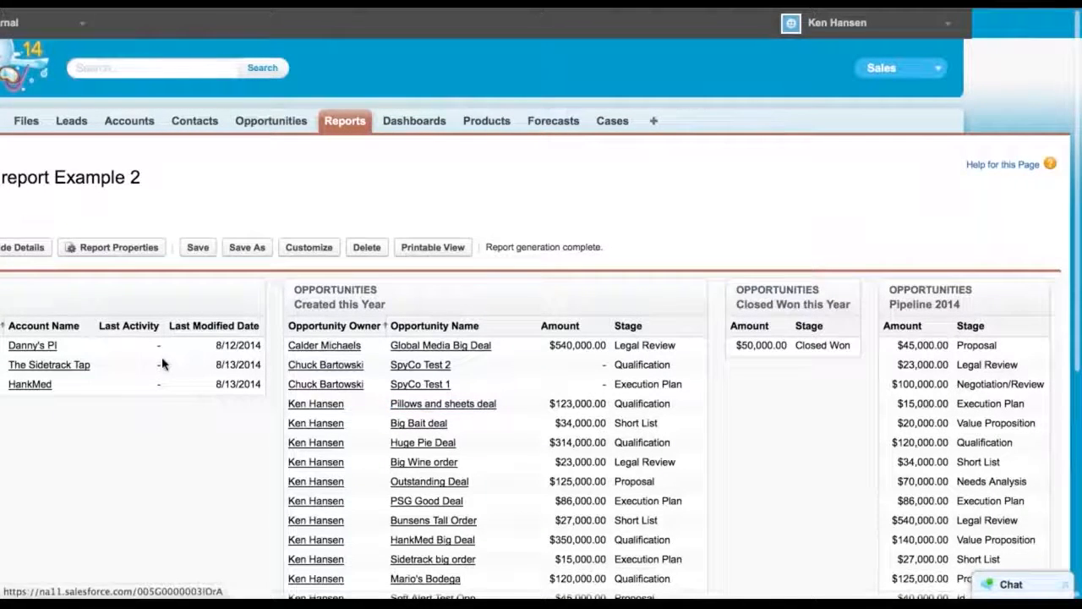
pyautogui.hscroll(-4, 162, 356)
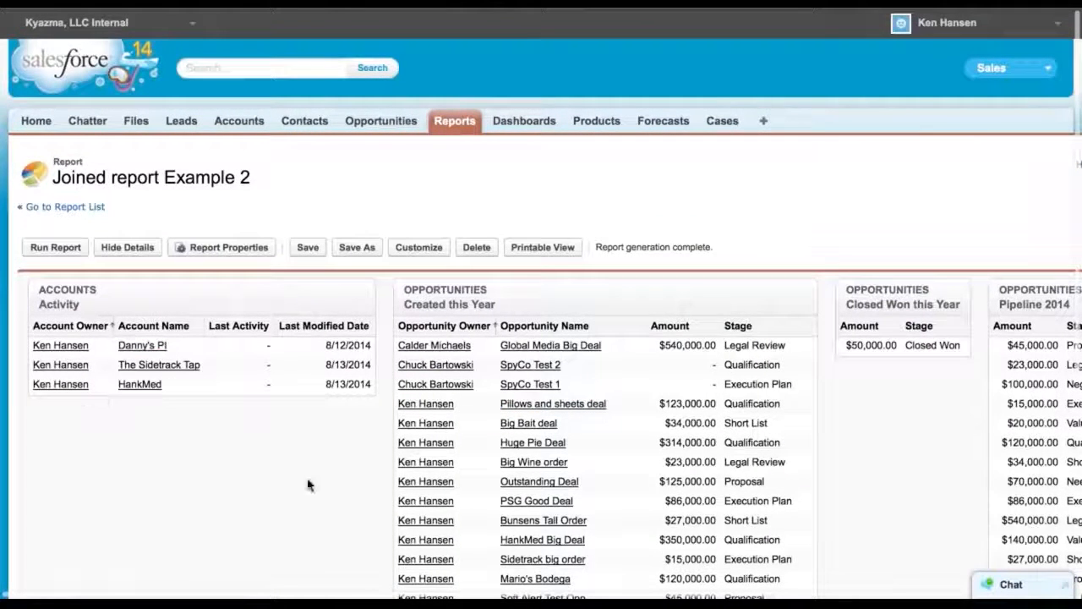
pyautogui.hscroll(4, 655, 398)
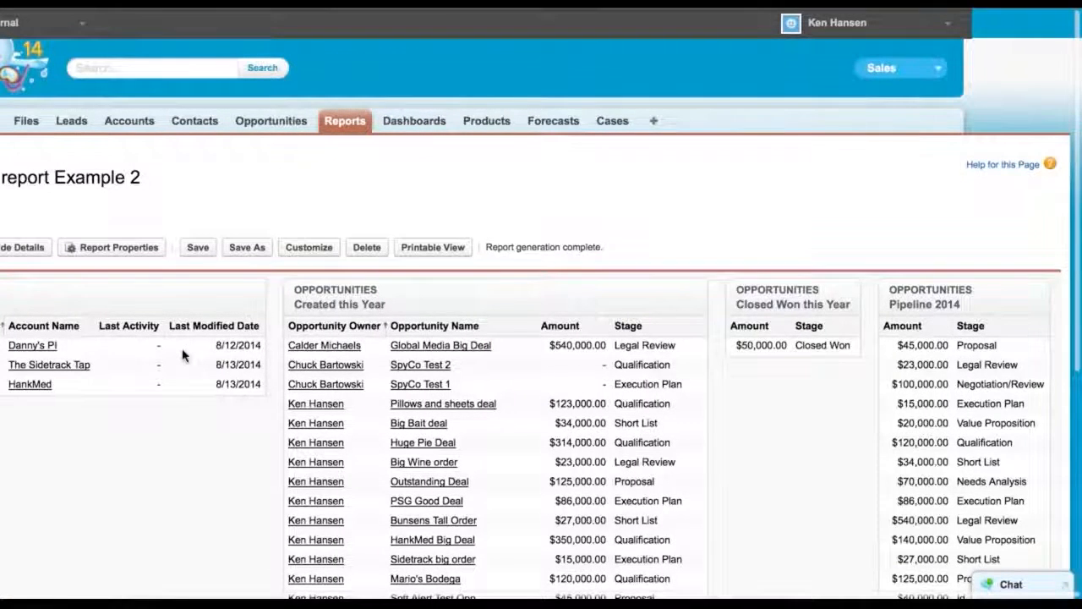
pyautogui.hscroll(-4, 186, 353)
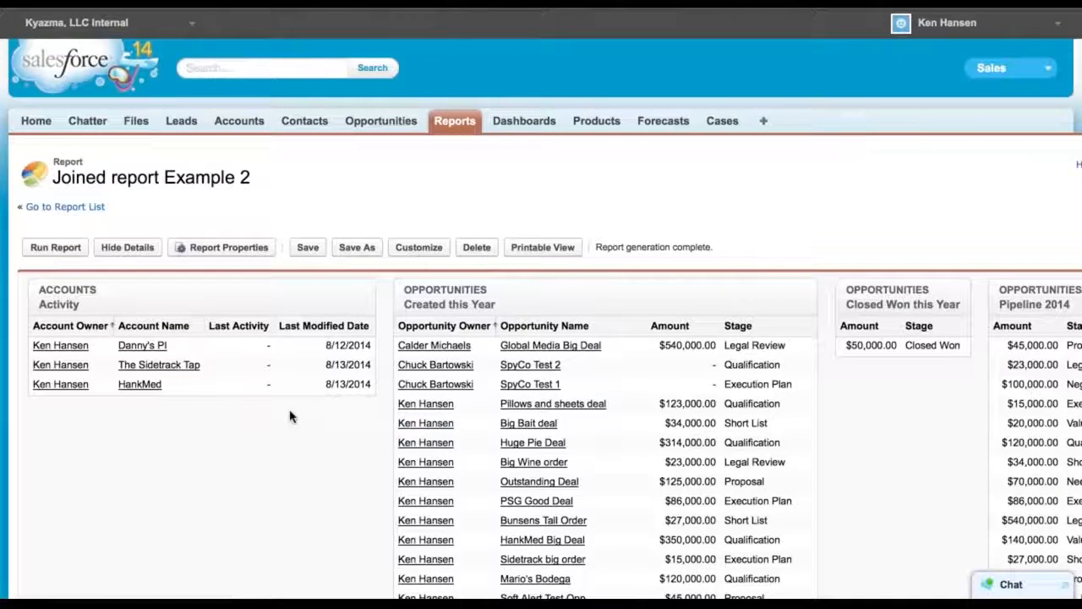
# Open the Dashboards tab and browse the list of available dashboards
pyautogui.click(520, 125)
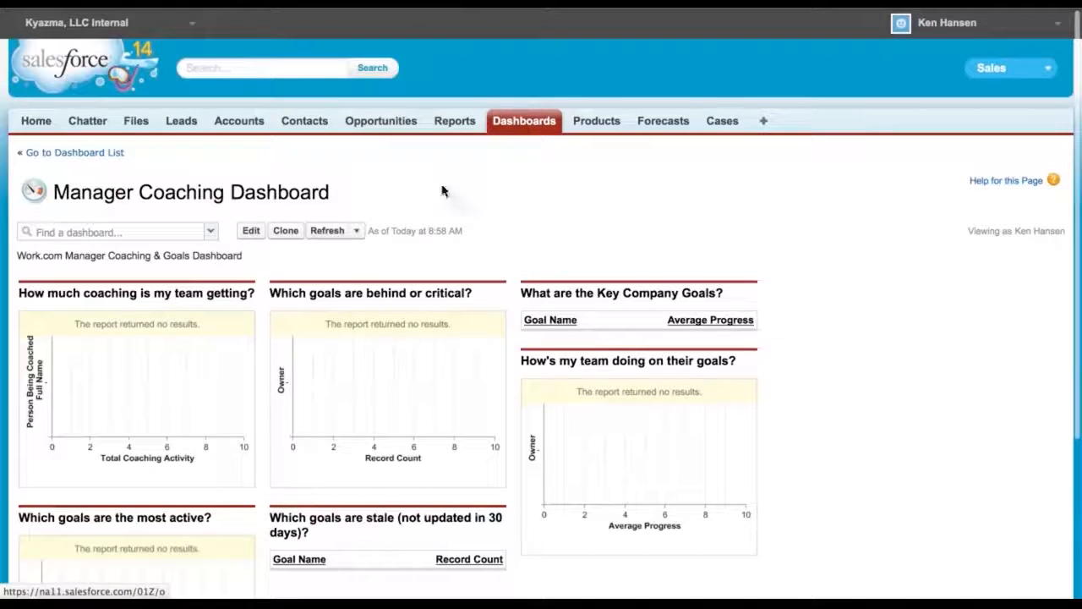
pyautogui.click(211, 232)
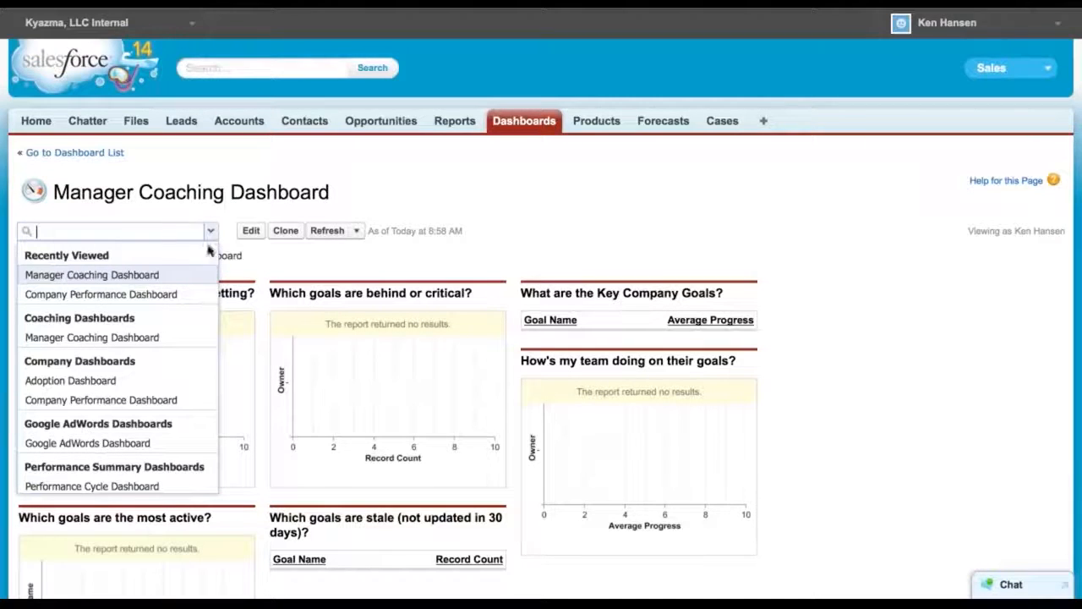
pyautogui.scroll(-2, 123, 370)
pyautogui.scroll(2, 122, 369)
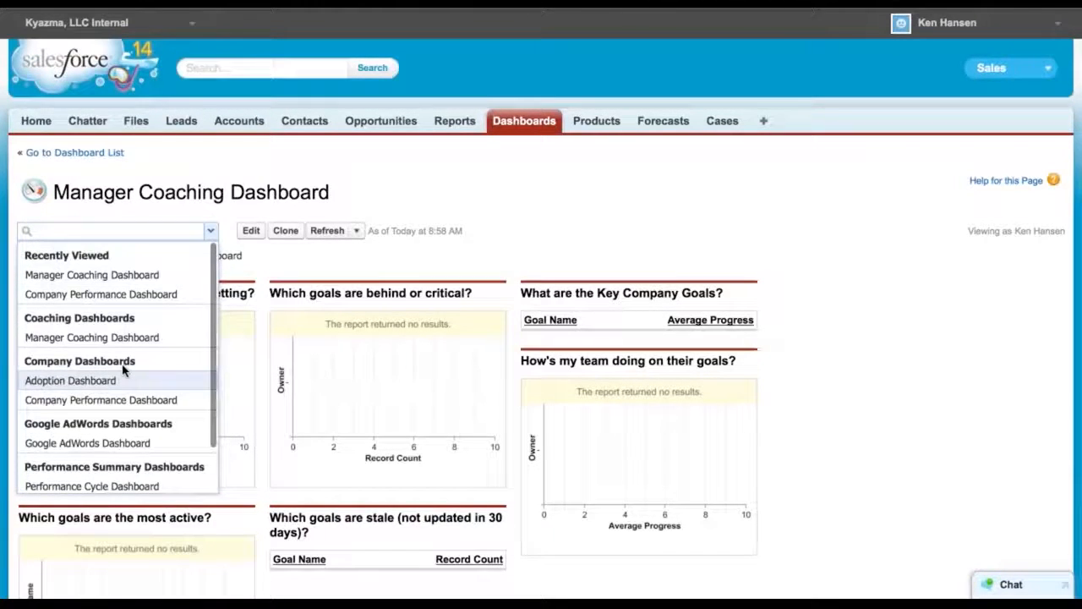
pyautogui.click(582, 203)
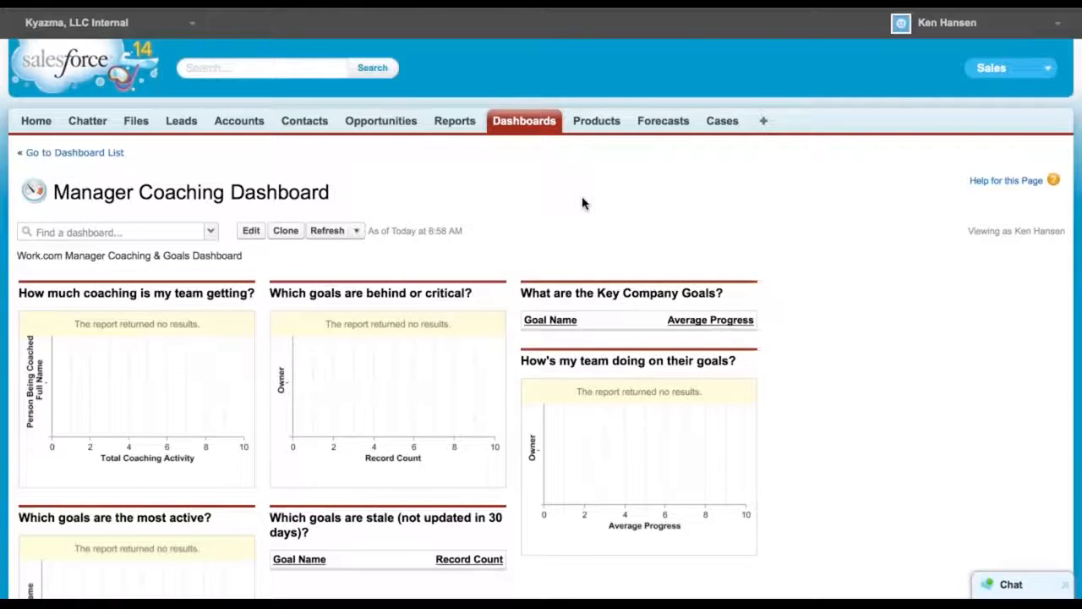
# Open the Company Performance Dashboard and scroll through its components
pyautogui.click(210, 233)
pyautogui.click(150, 293)
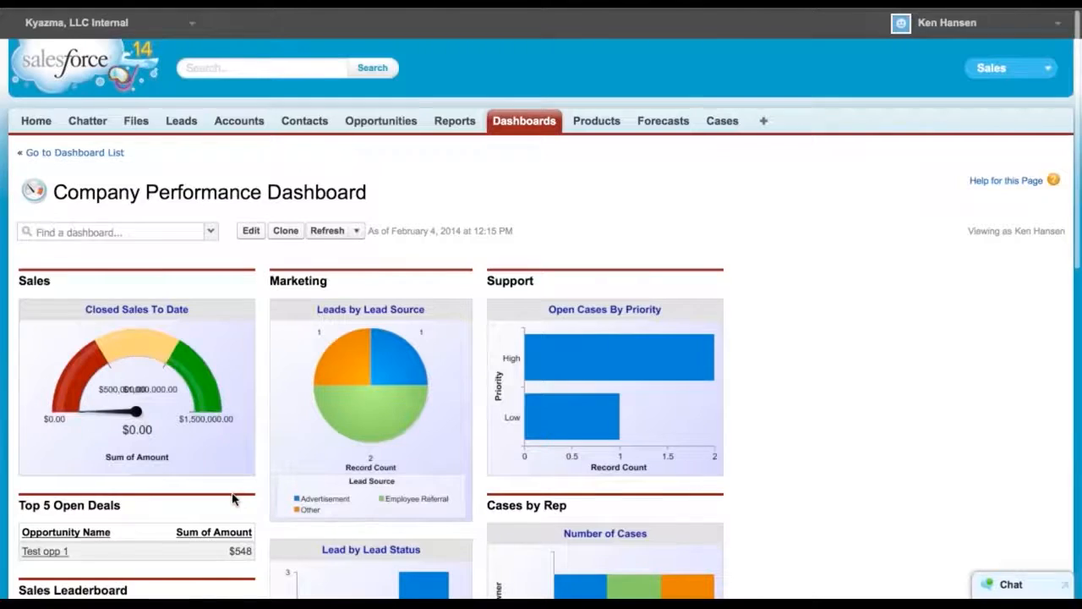
pyautogui.scroll(-3, 232, 499)
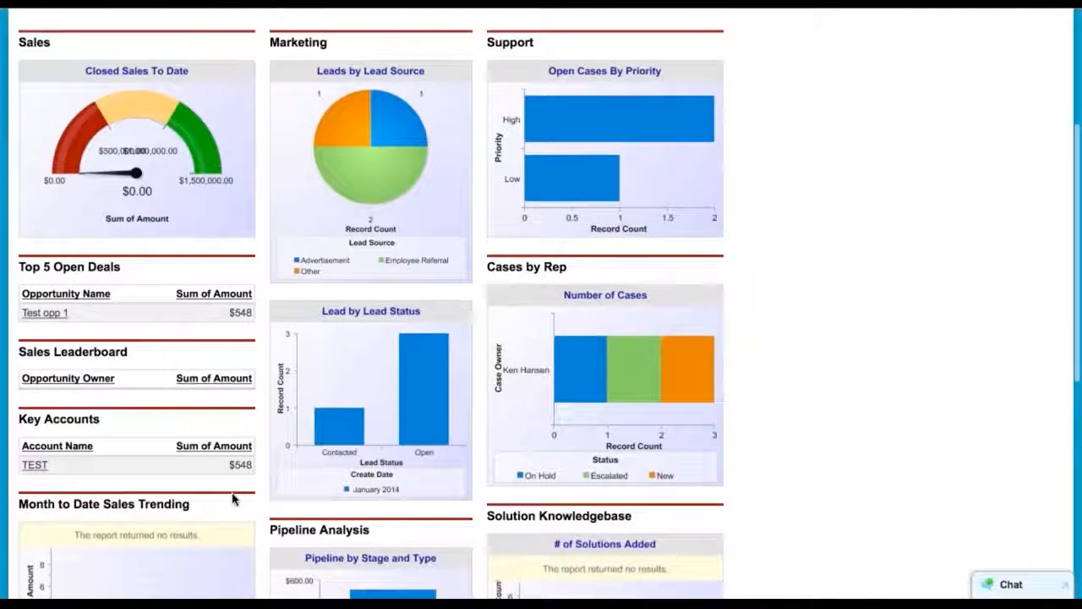
pyautogui.scroll(-5, 233, 499)
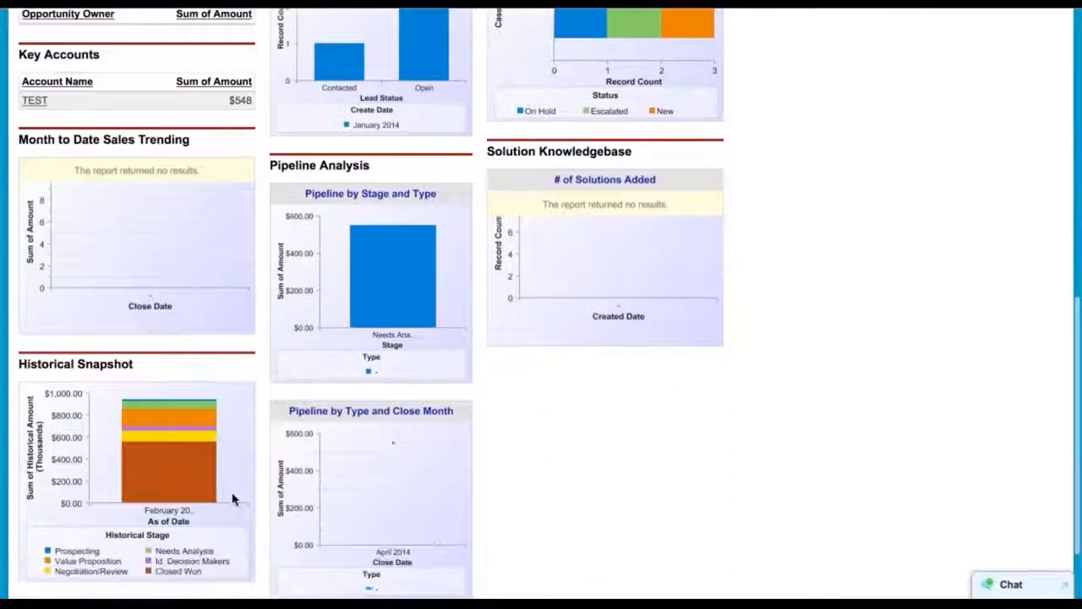
pyautogui.scroll(8, 233, 499)
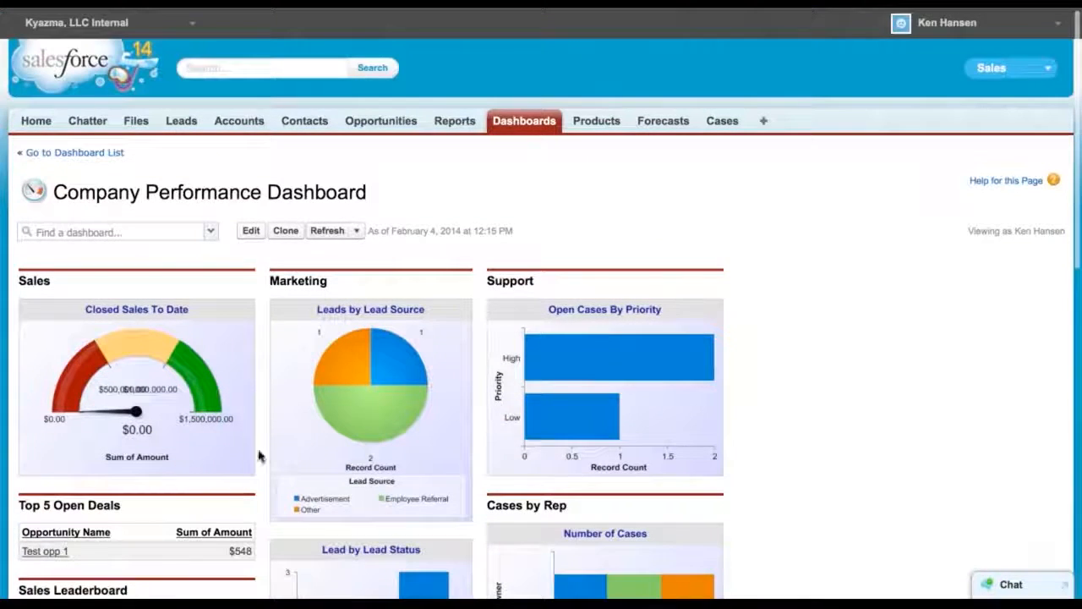
# Open the Adoption Dashboard and scroll through its charts and tables
pyautogui.click(210, 234)
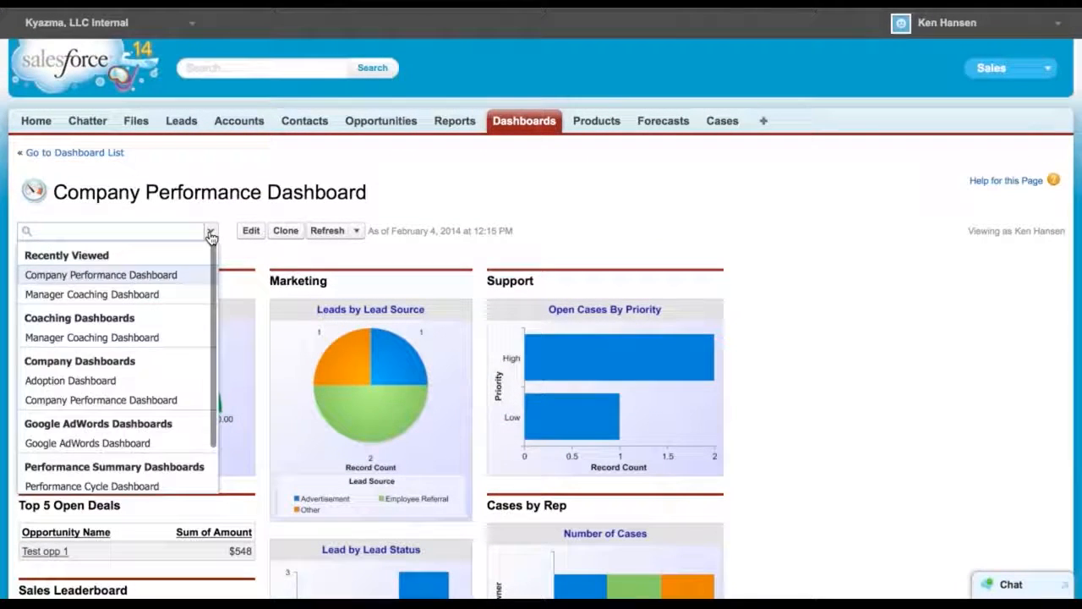
pyautogui.click(108, 383)
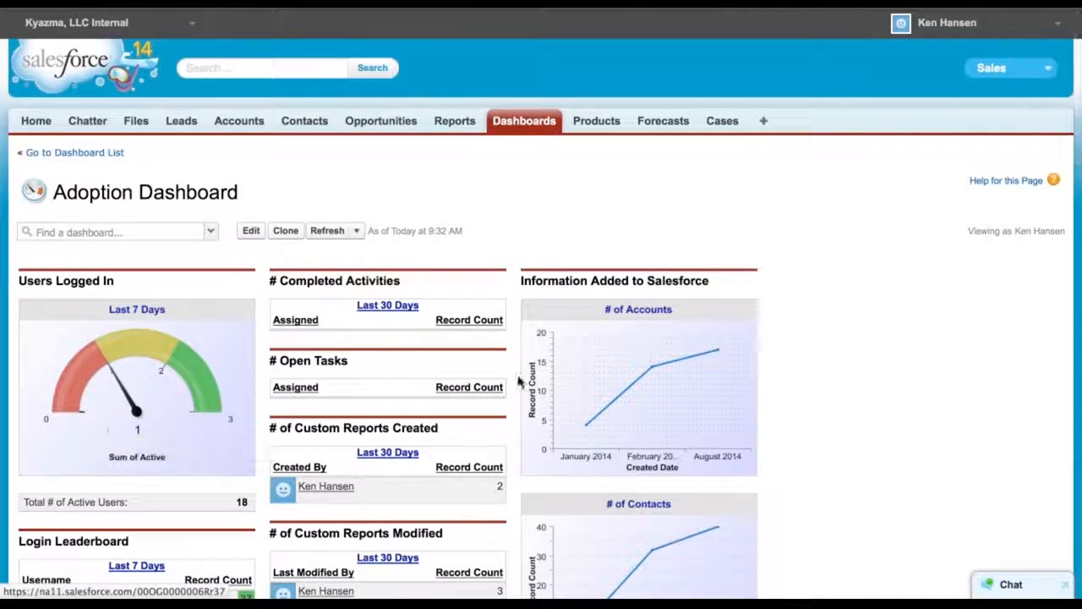
pyautogui.scroll(-4, 768, 397)
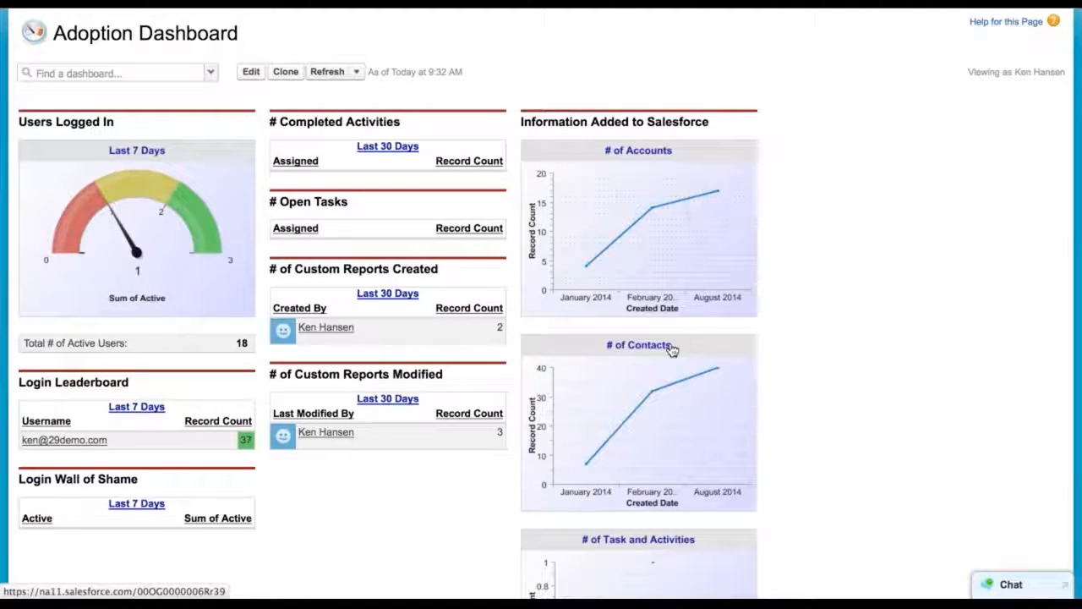
pyautogui.scroll(-2, 677, 427)
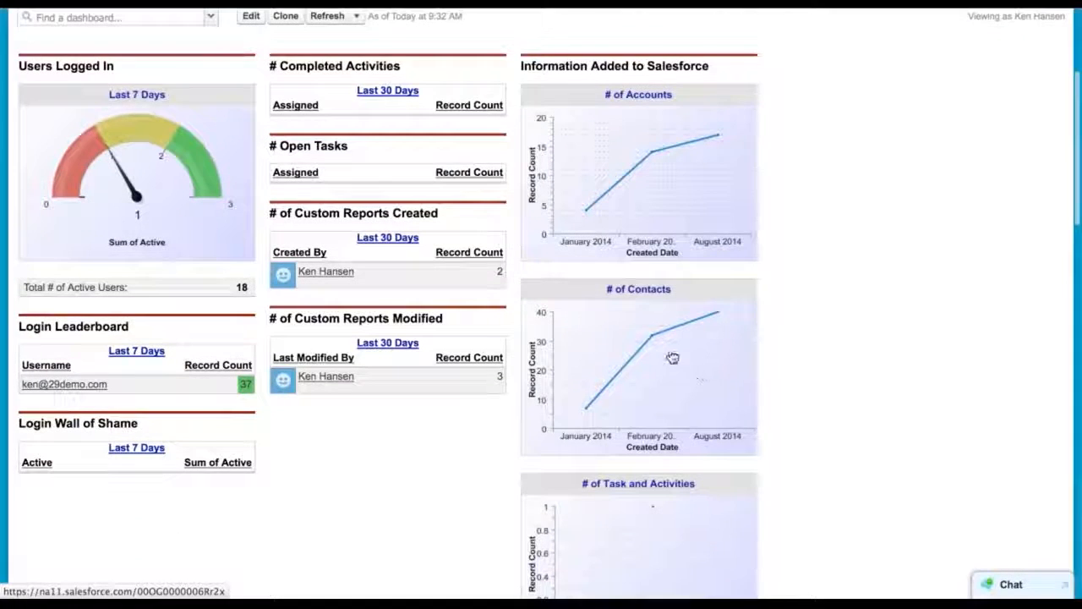
pyautogui.scroll(-3, 683, 389)
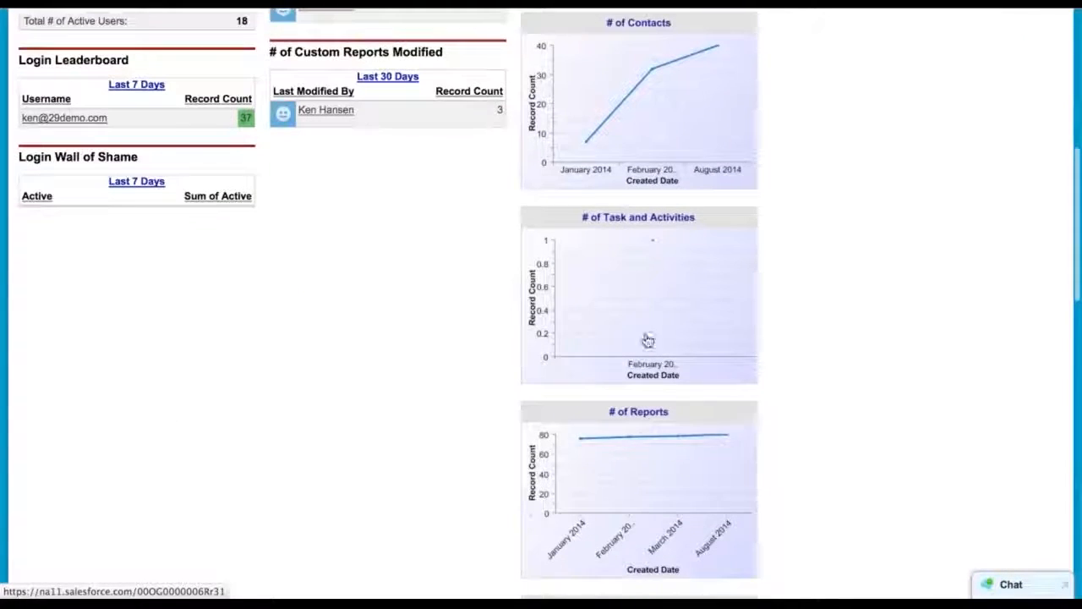
pyautogui.scroll(-2, 642, 475)
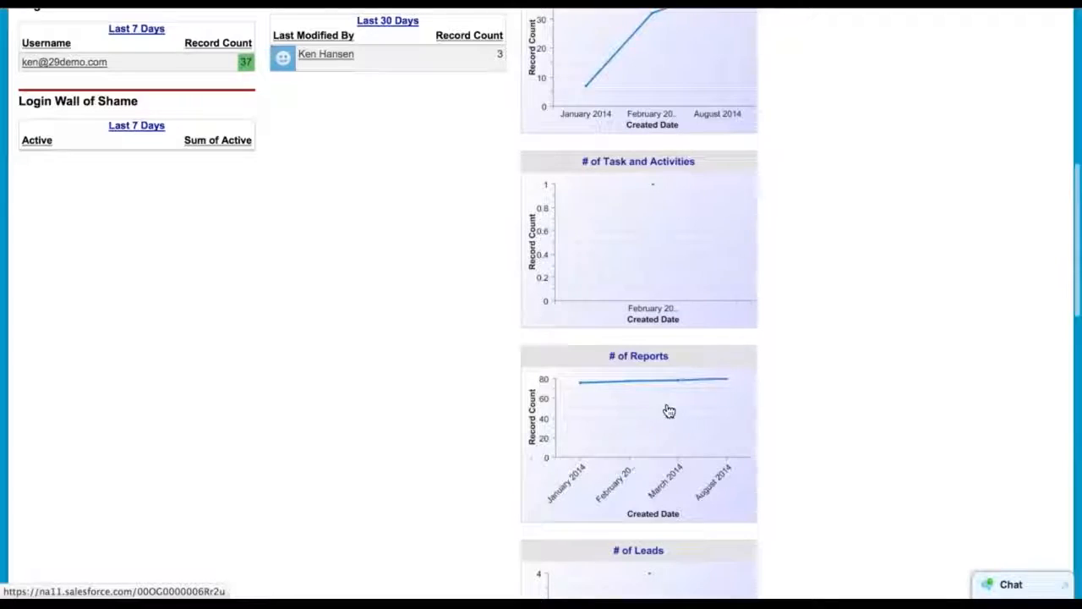
pyautogui.scroll(-5, 667, 411)
pyautogui.scroll(-12, 669, 411)
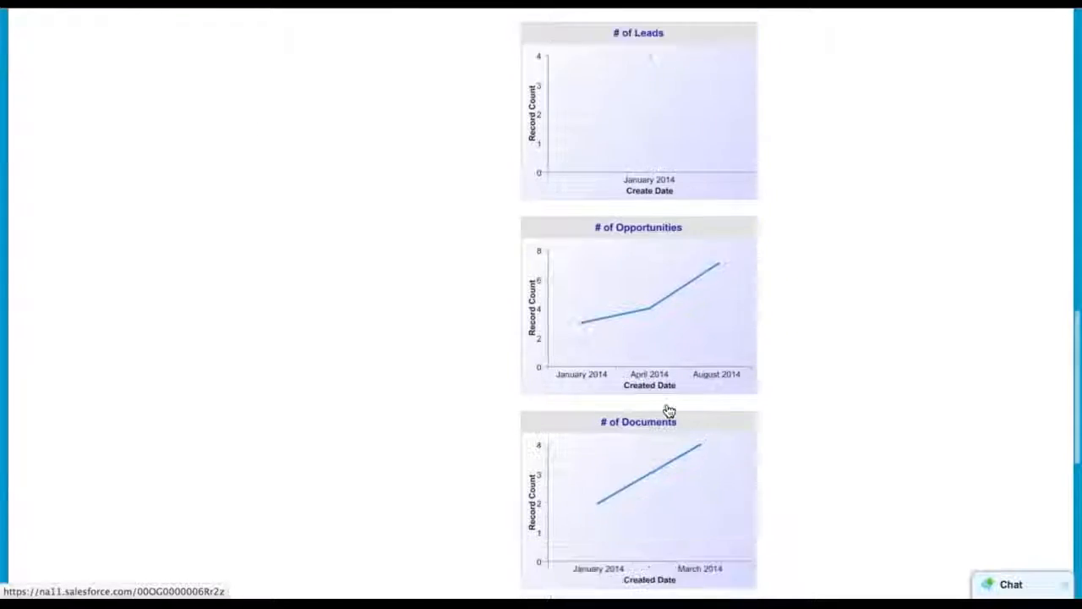
pyautogui.scroll(-10, 668, 411)
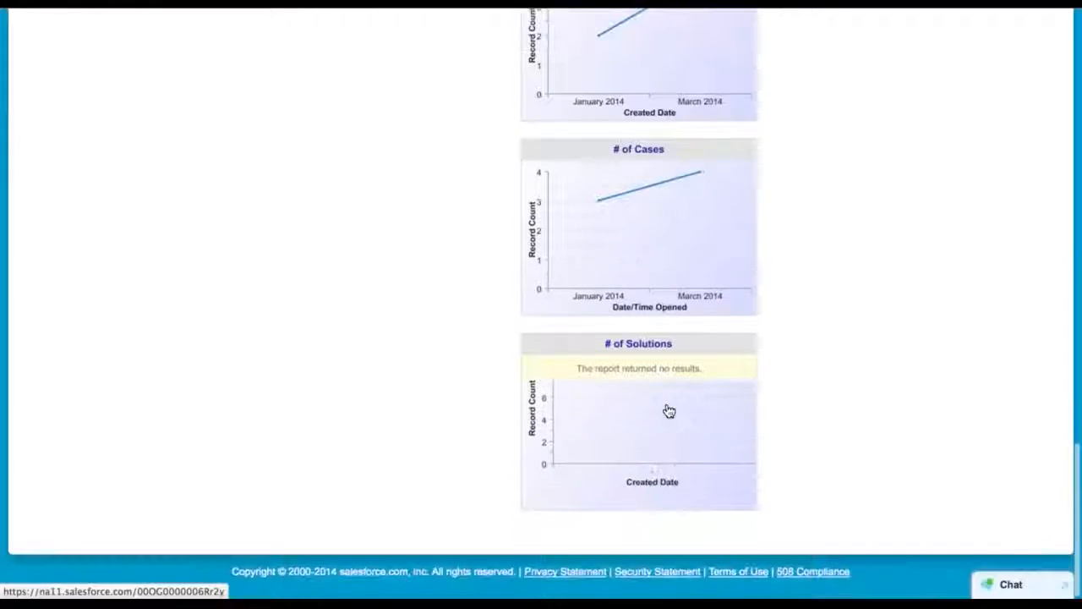
pyautogui.scroll(20, 668, 411)
pyautogui.scroll(10, 669, 411)
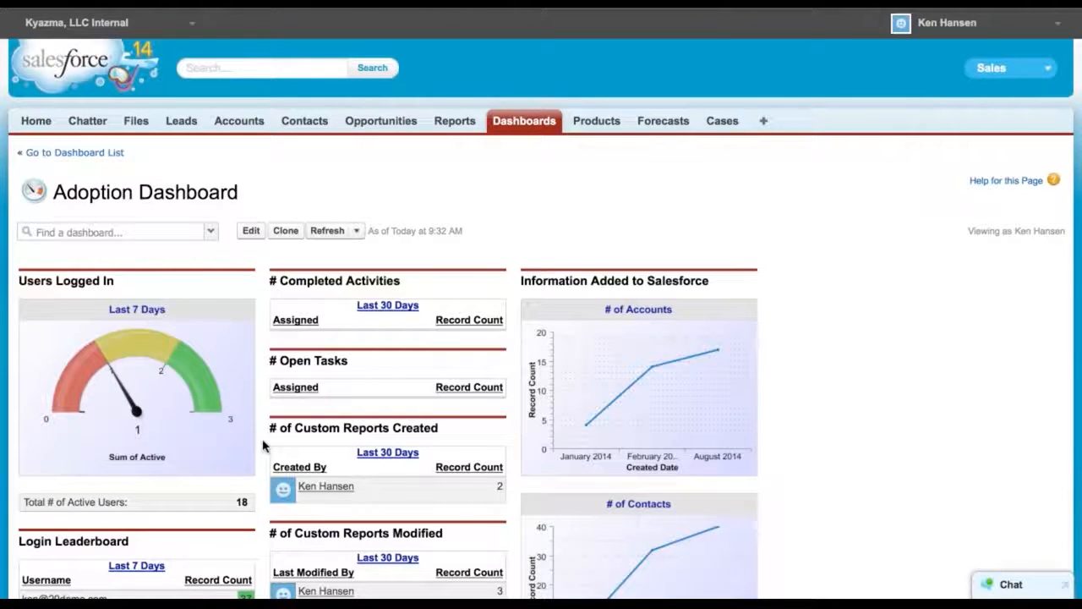
pyautogui.scroll(-2, 262, 449)
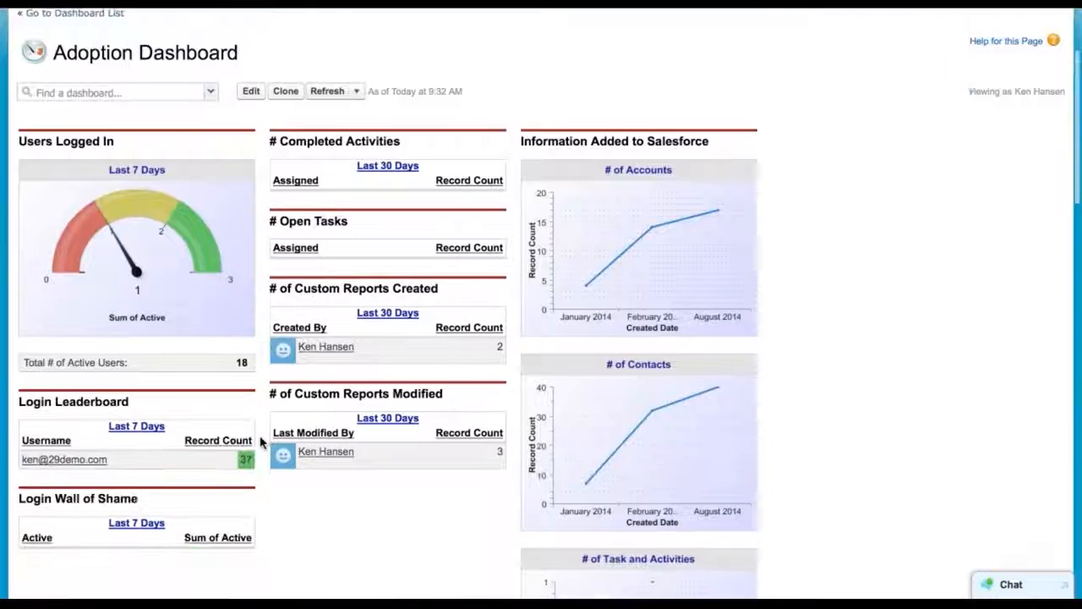
pyautogui.scroll(2, 262, 444)
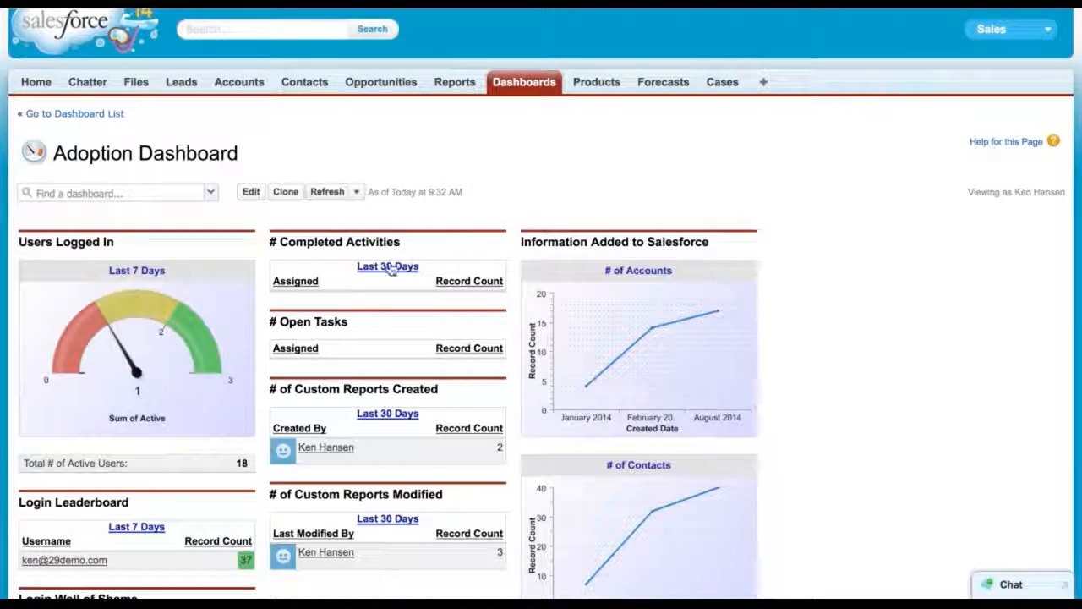
pyautogui.scroll(-2, 261, 316)
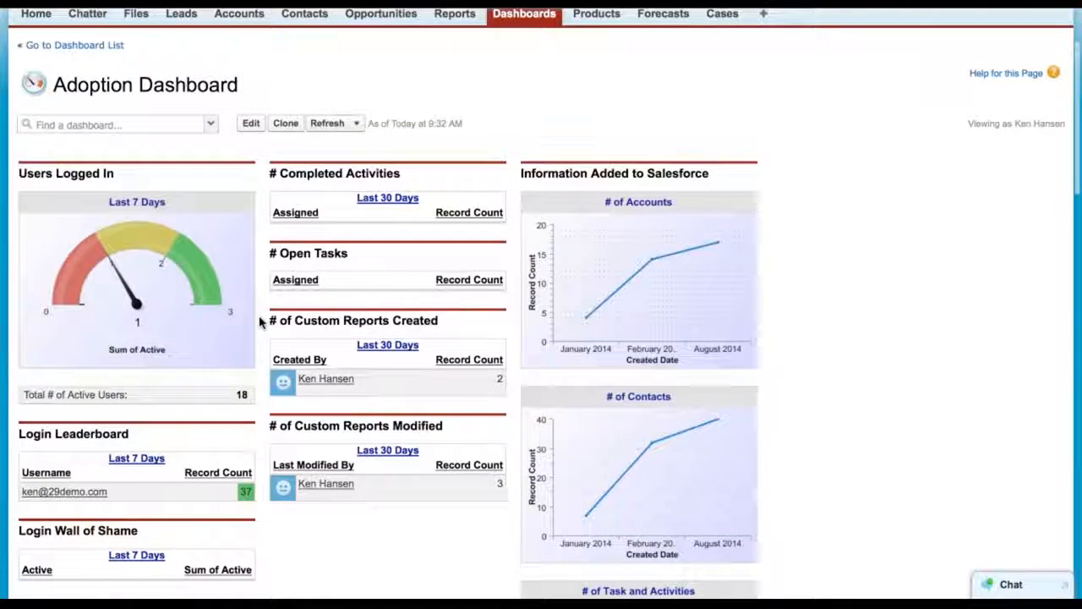
pyautogui.scroll(3, 261, 319)
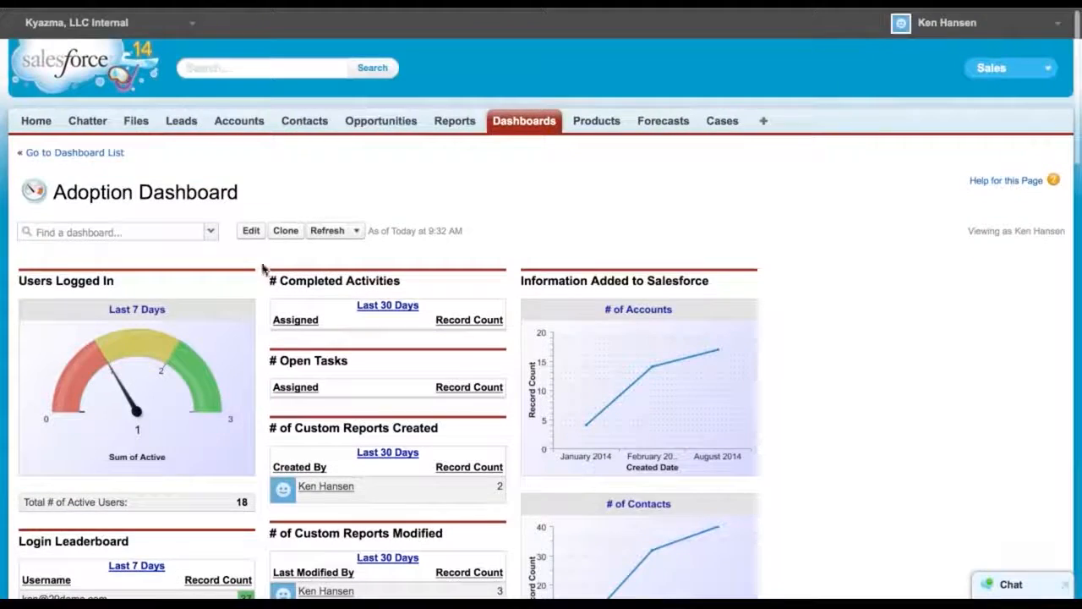
# Clone the Adoption Dashboard and dismiss the interactive editor tour prompt
pyautogui.click(286, 231)
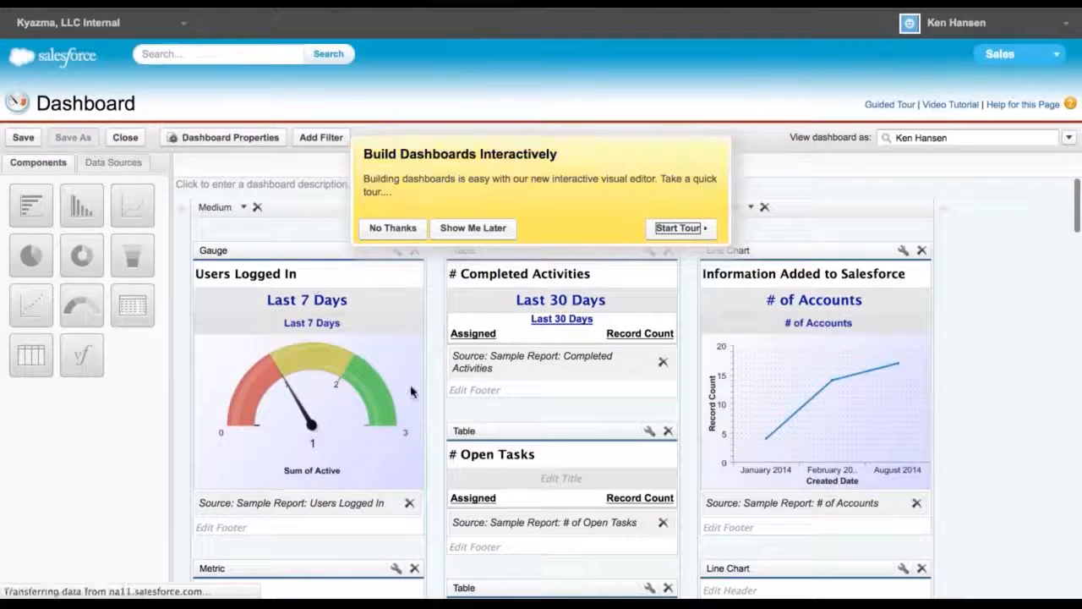
pyautogui.click(372, 228)
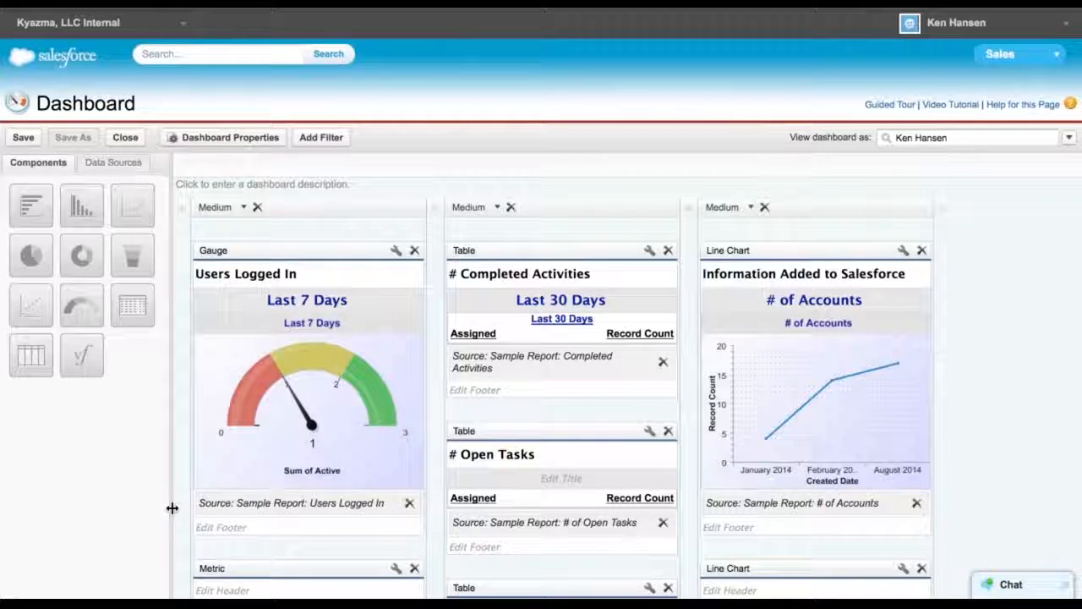
# Set the dashboard properties: title Activities Dashboard, unique name Activities_Dashboard, saved to the Performance Summary Dashboards folder
pyautogui.click(211, 139)
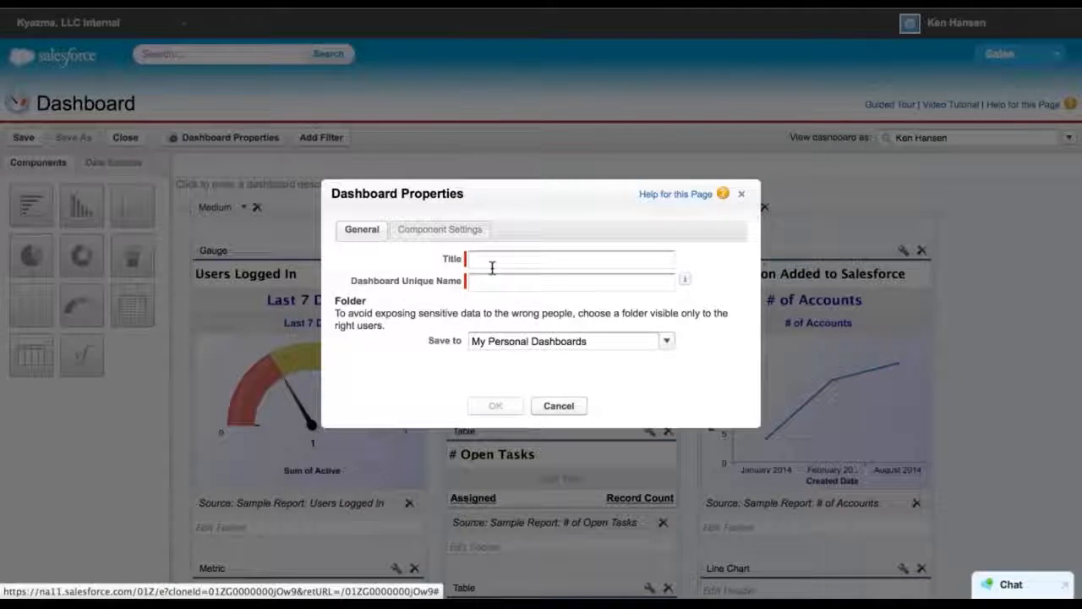
pyautogui.click(495, 264)
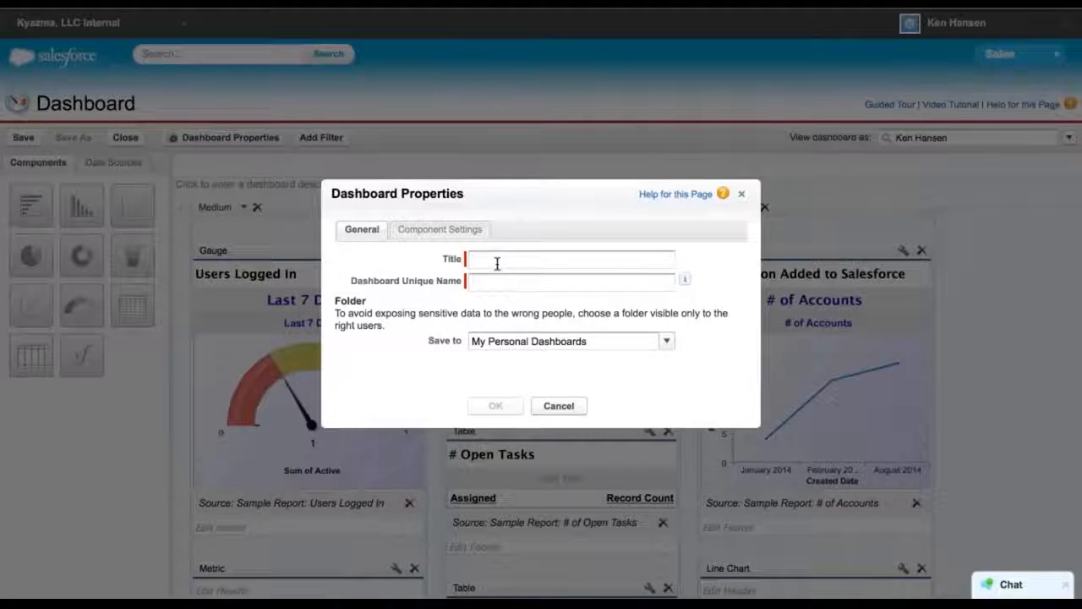
pyautogui.write('Activities Dashboard')
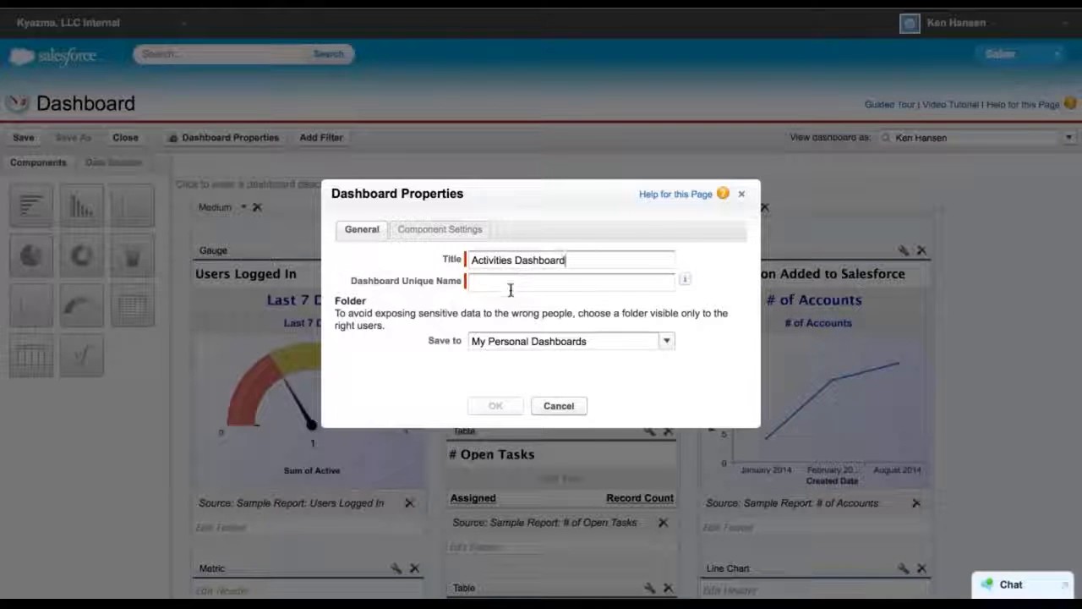
pyautogui.click(510, 290)
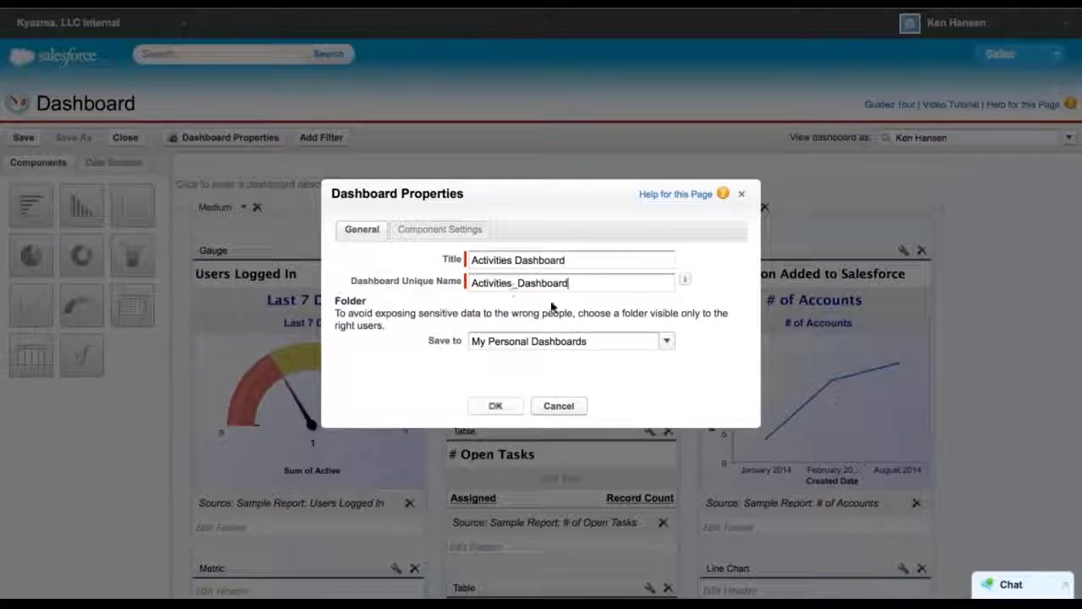
pyautogui.click(667, 342)
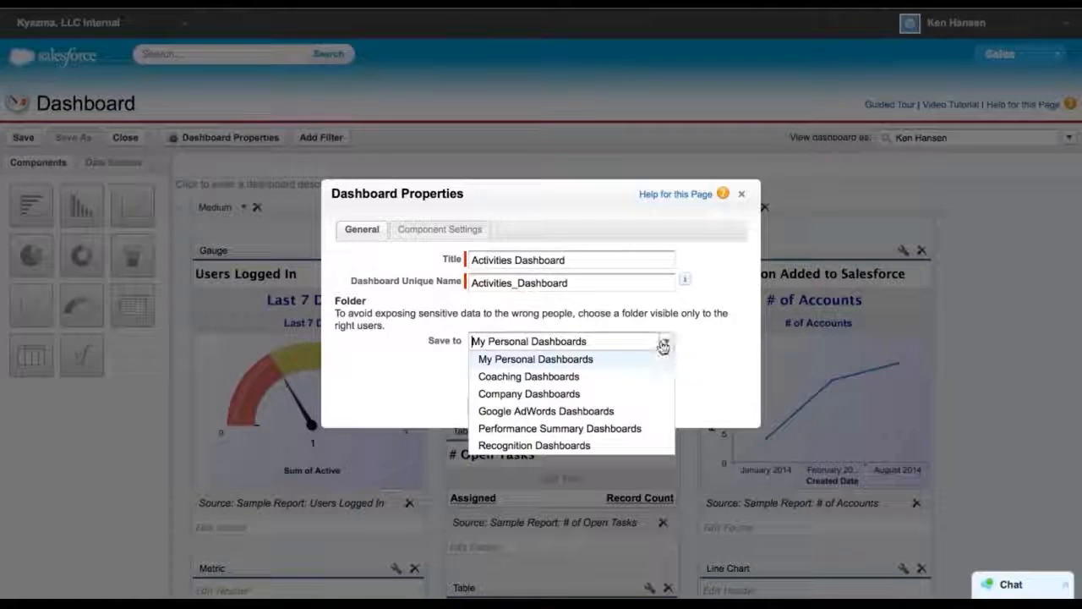
pyautogui.click(561, 394)
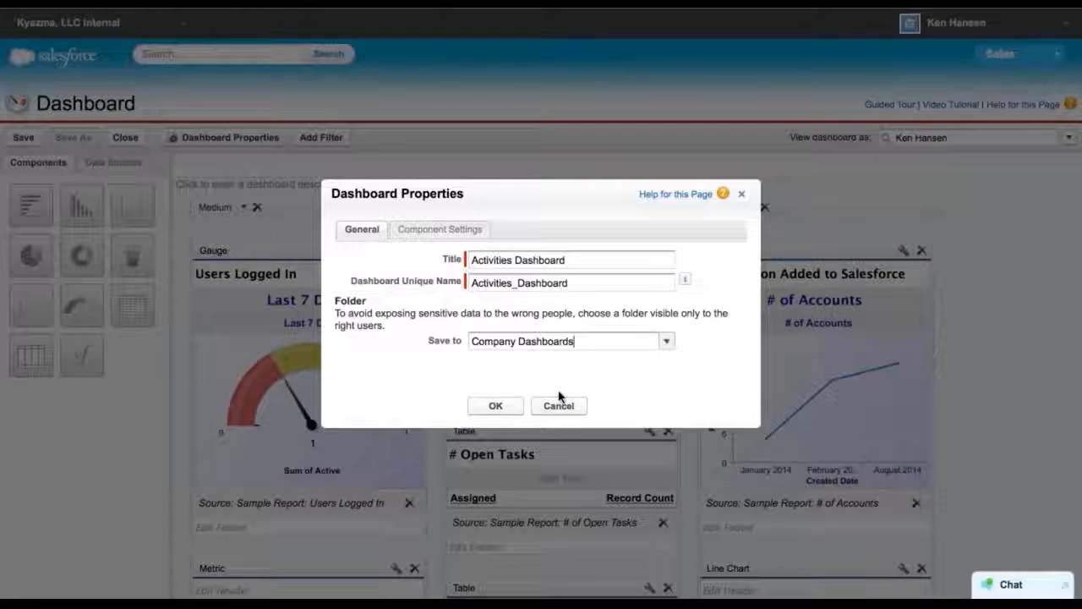
pyautogui.click(666, 342)
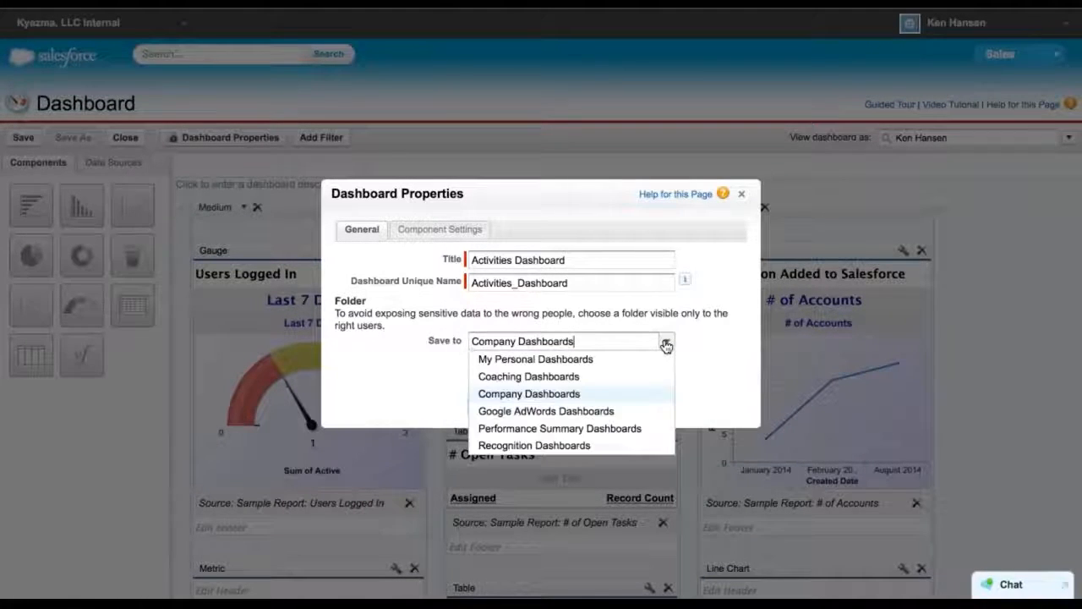
pyautogui.click(559, 429)
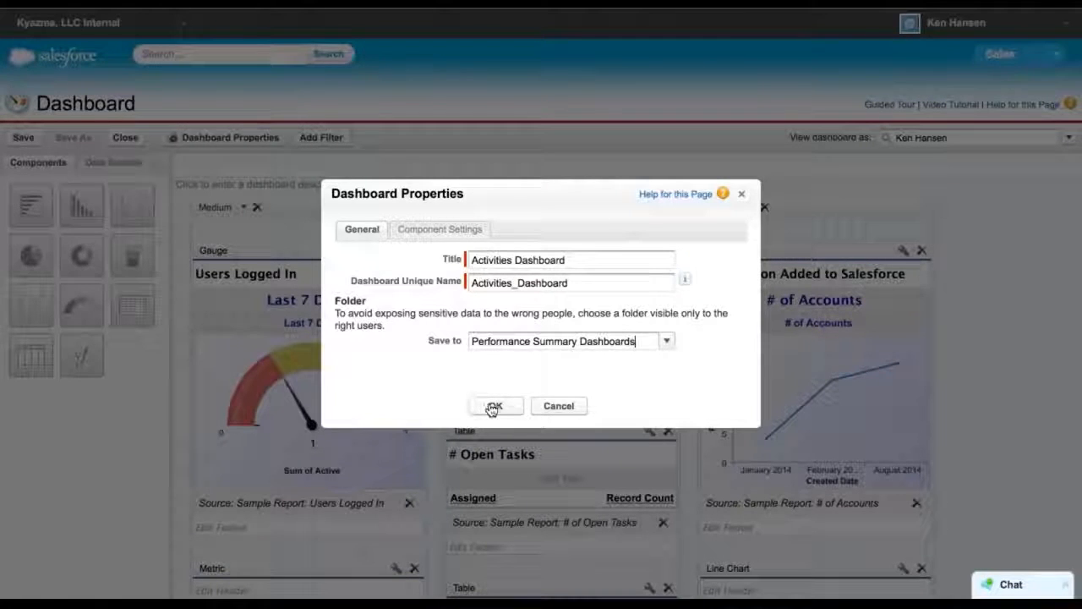
pyautogui.click(490, 407)
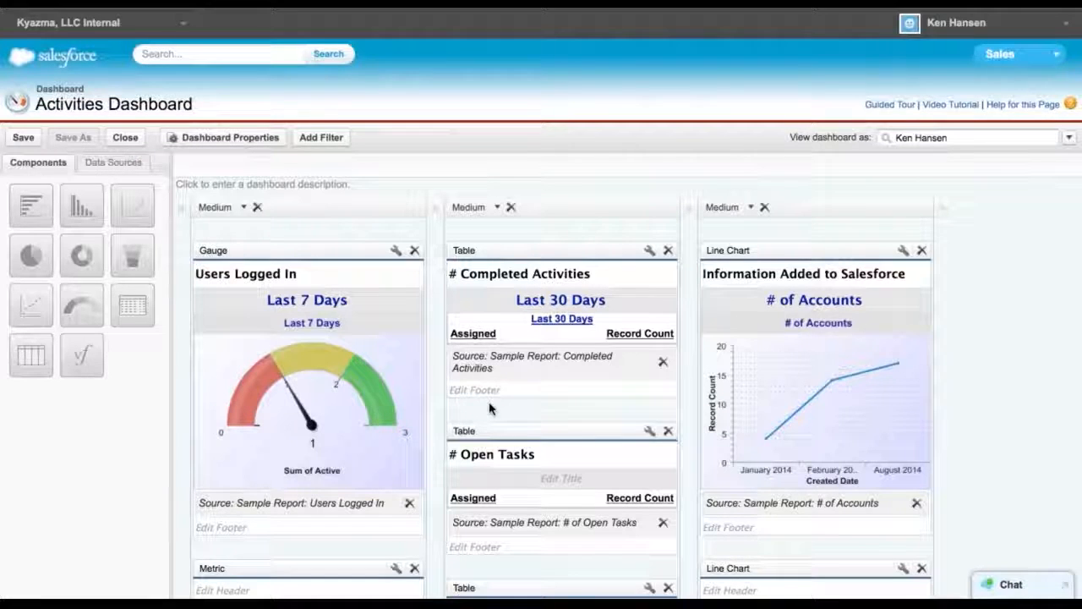
# Delete the gauge, metric, Login Leaderboard and Login Wall of Shame components, then move the # Completed Activities table into the emptied first column
pyautogui.click(414, 251)
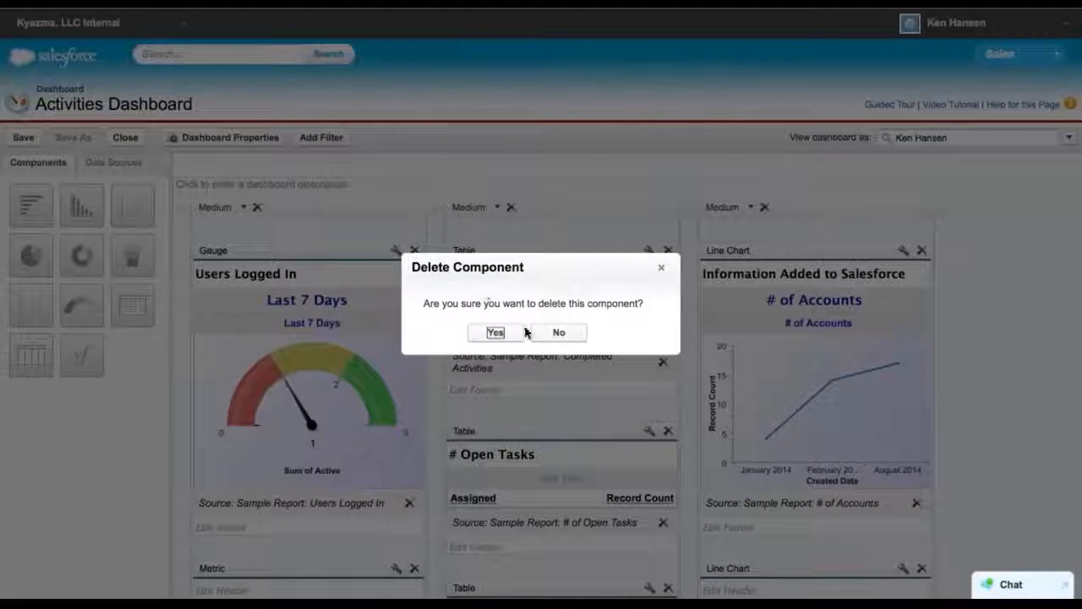
pyautogui.click(495, 333)
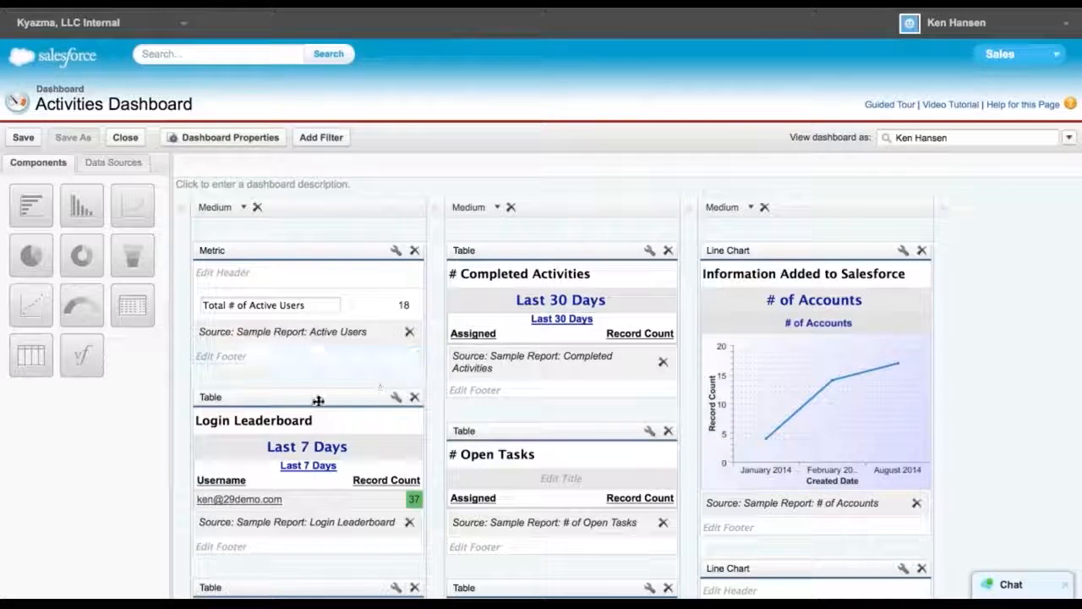
pyautogui.click(414, 252)
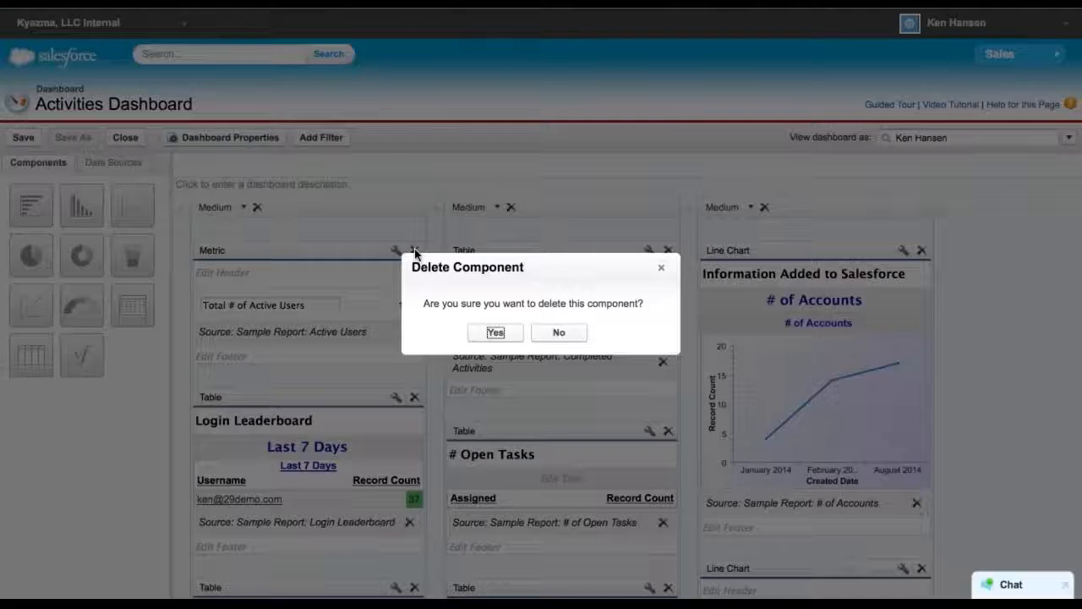
pyautogui.click(496, 332)
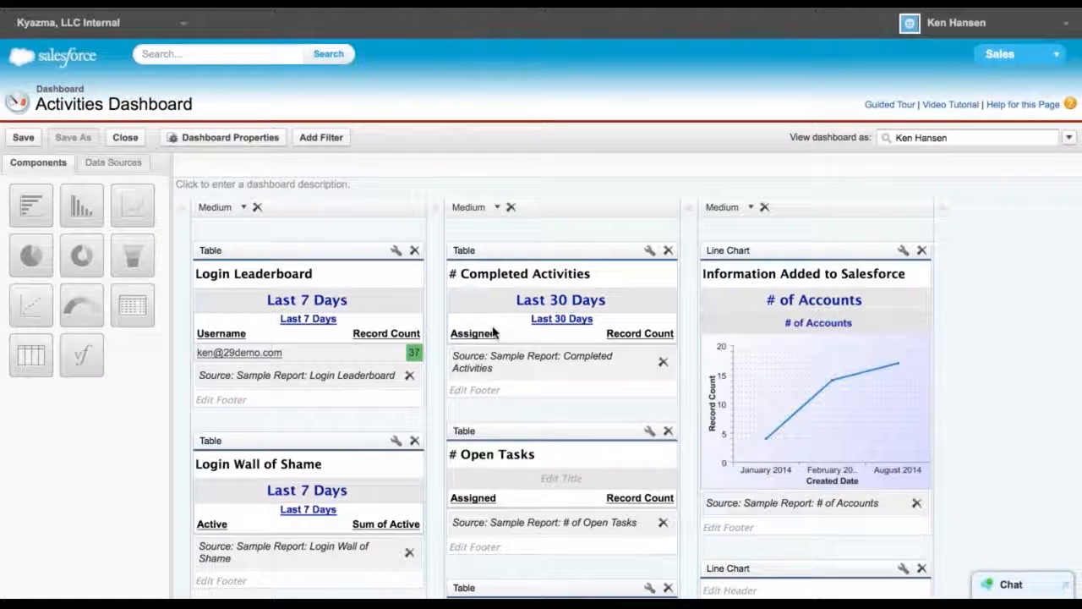
pyautogui.click(414, 251)
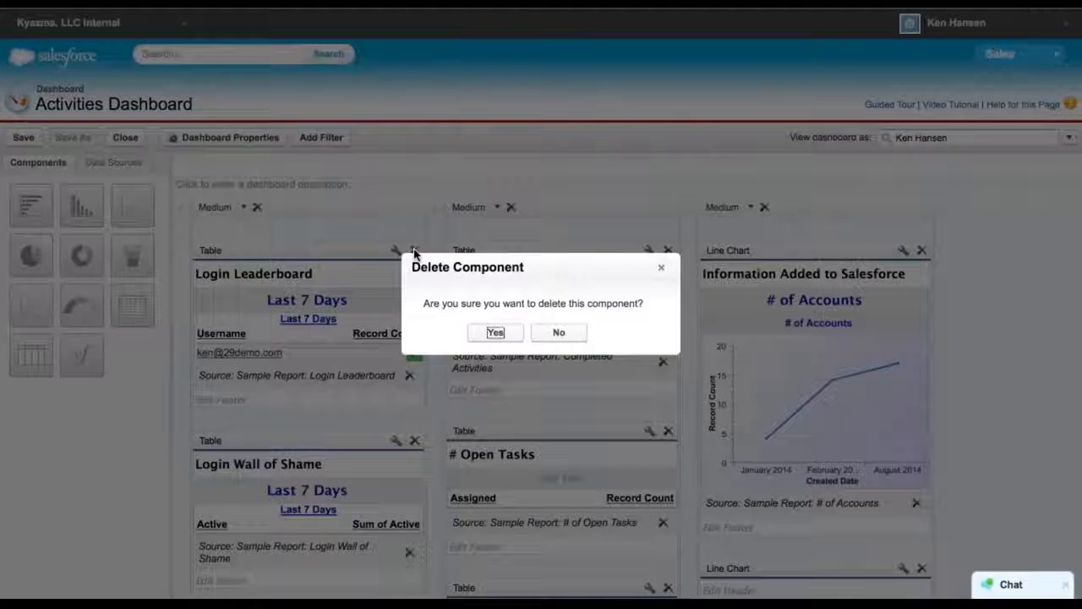
pyautogui.click(496, 334)
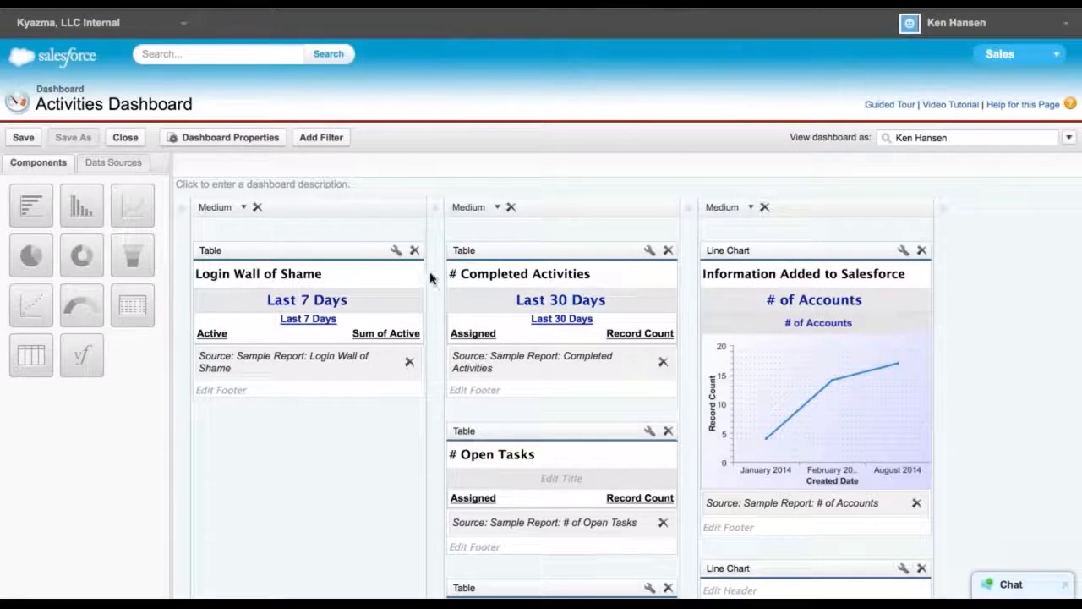
pyautogui.click(415, 250)
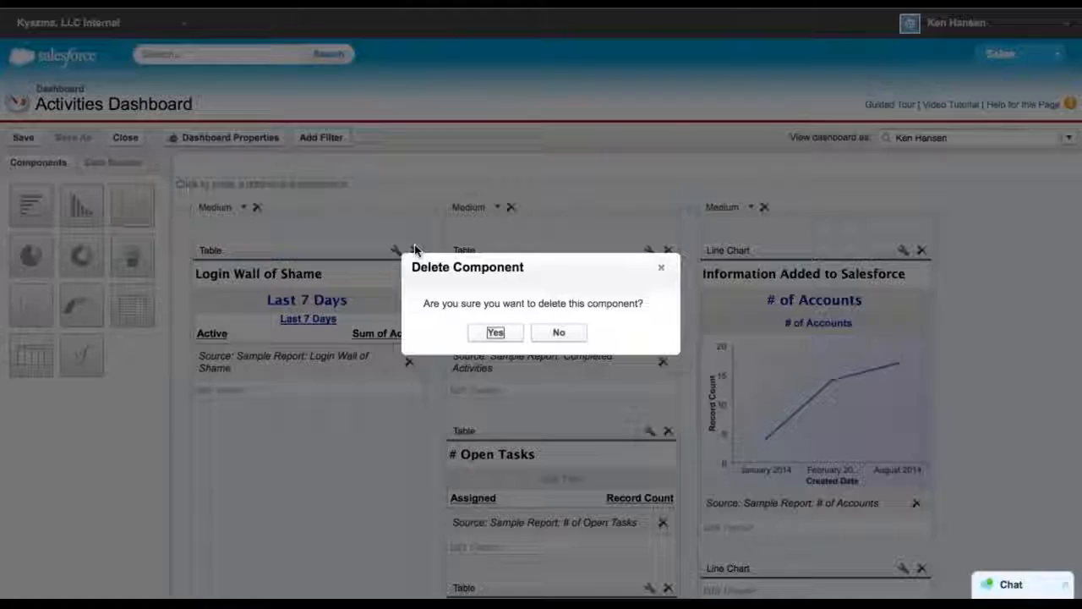
pyautogui.click(495, 334)
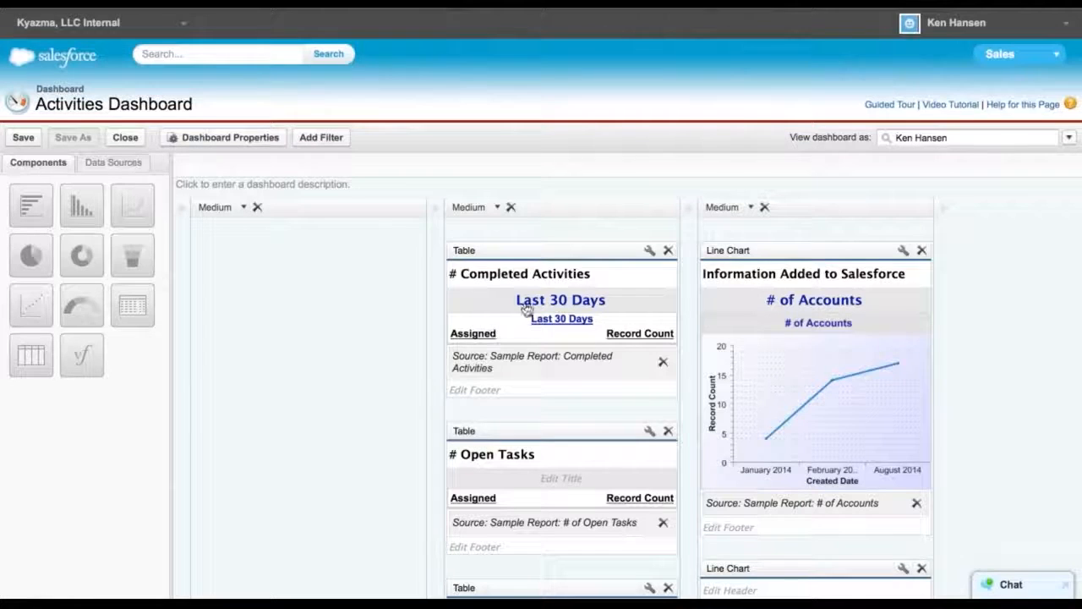
pyautogui.moveTo(555, 251); pyautogui.dragTo(331, 250)
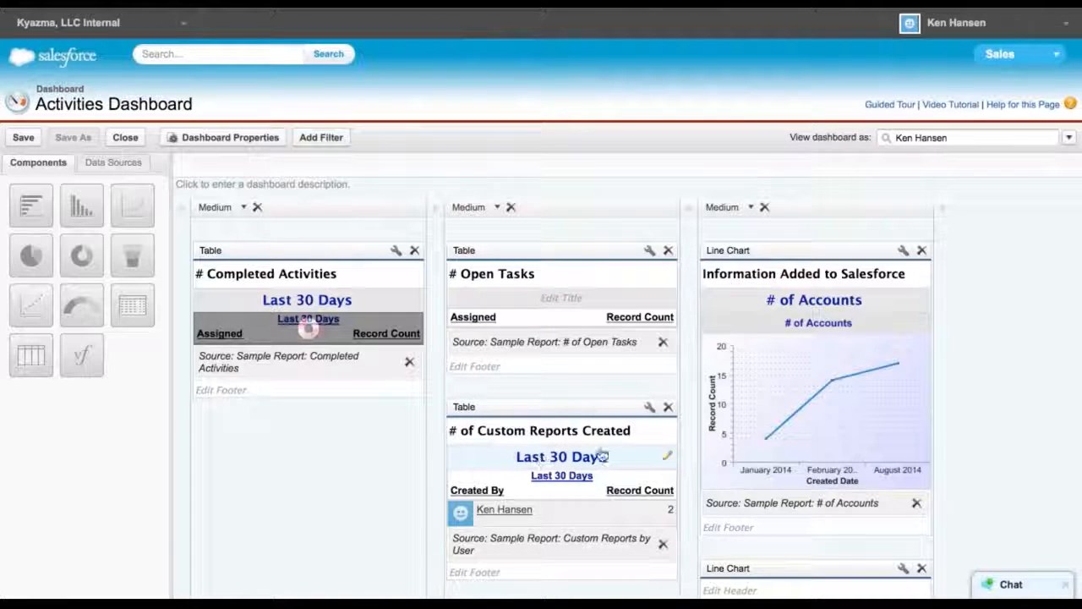
# Delete the # of Custom Reports Created and # of Custom Reports Modified tables from the middle column
pyautogui.scroll(-2, 494, 492)
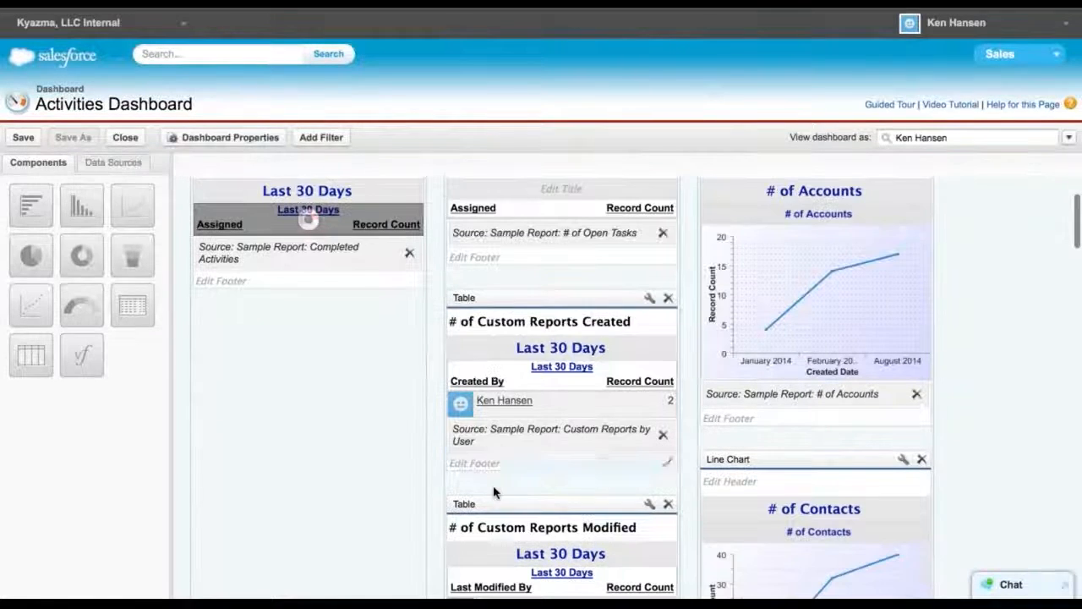
pyautogui.click(668, 297)
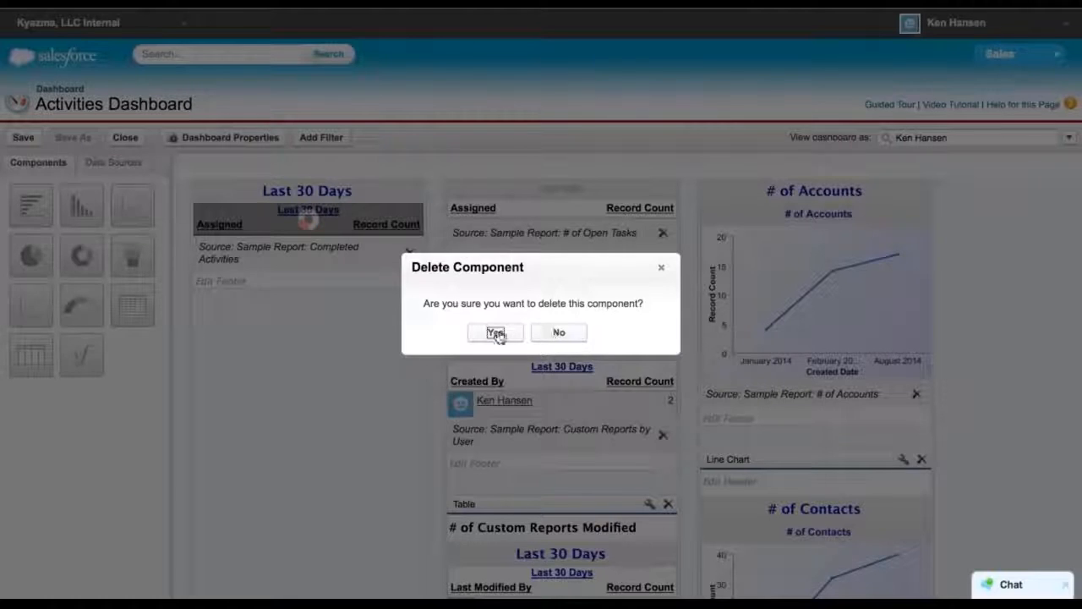
pyautogui.click(496, 332)
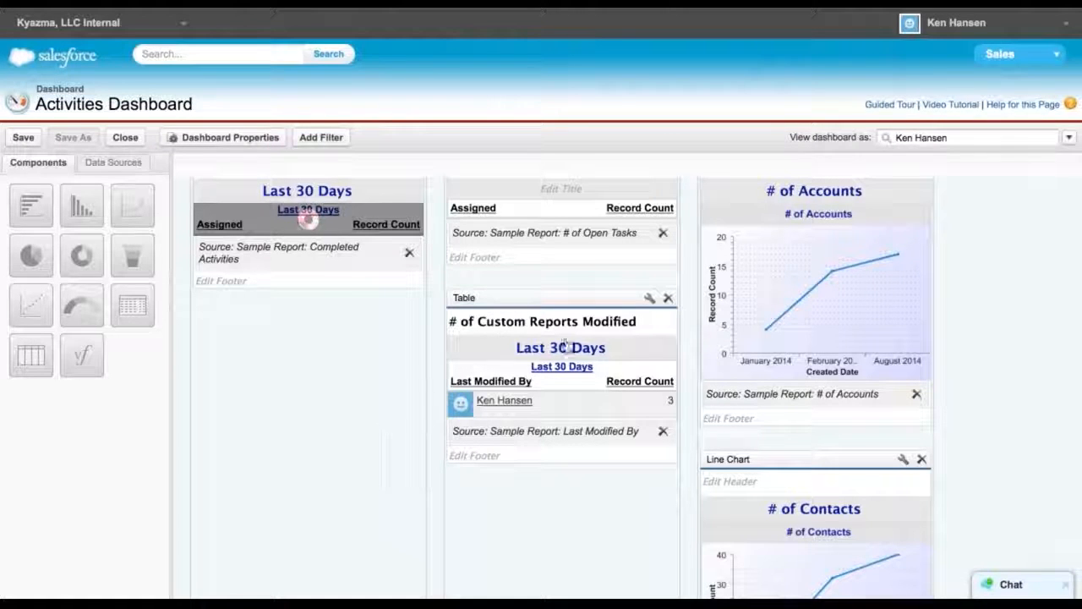
pyautogui.click(668, 300)
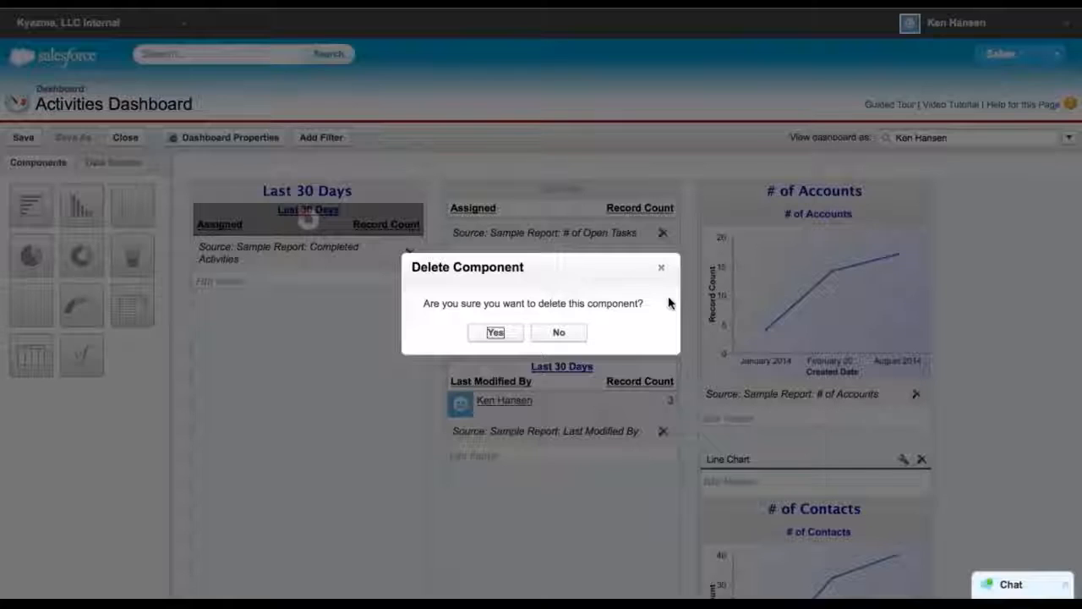
pyautogui.click(495, 334)
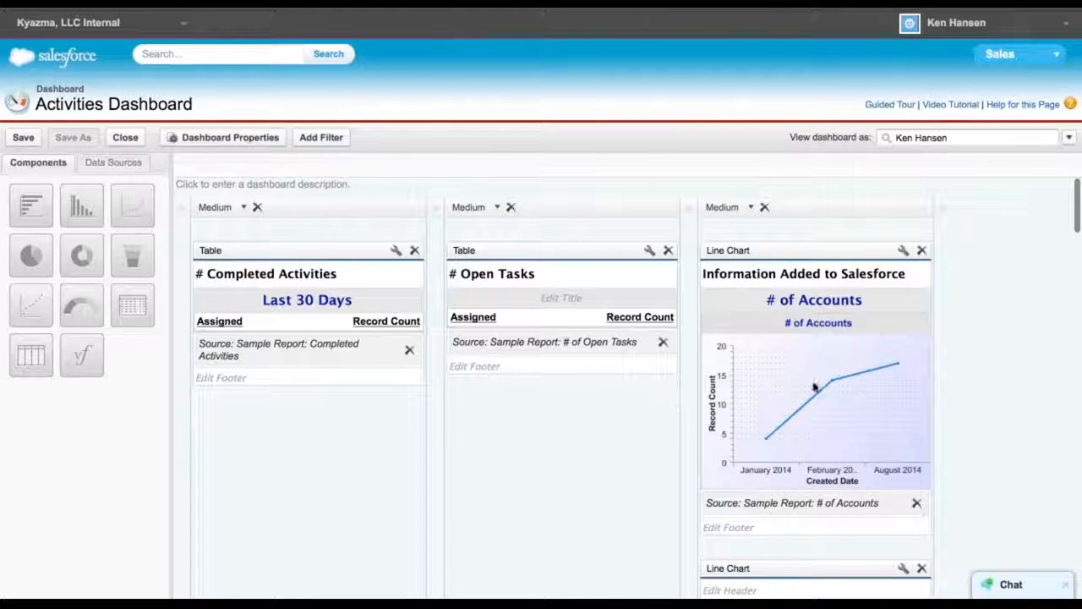
# Delete the # of Task and Activities line chart from the third column
pyautogui.scroll(-1, 820, 412)
pyautogui.scroll(-12, 820, 412)
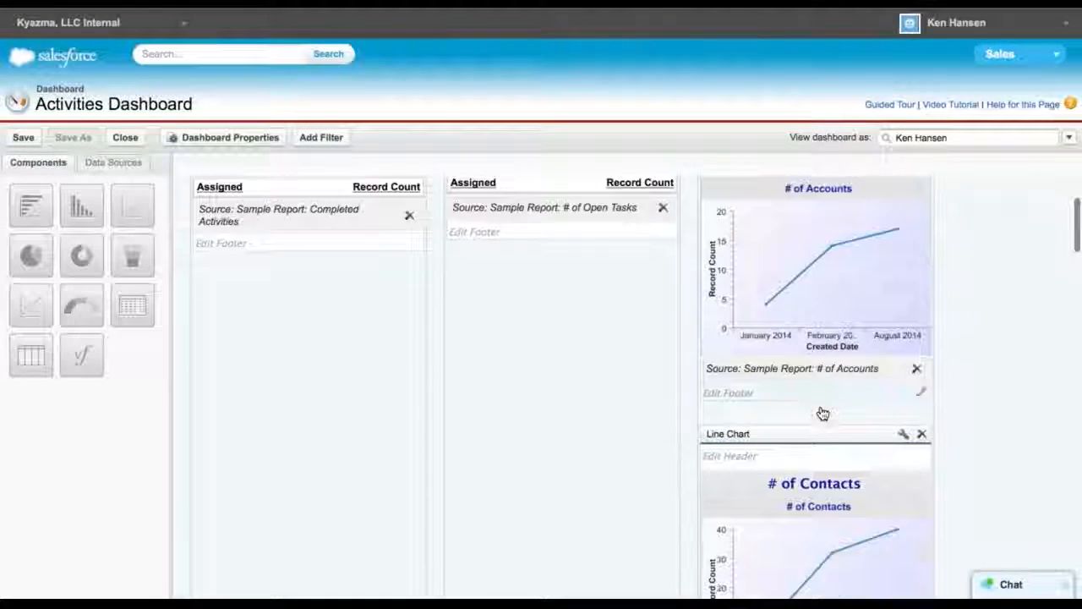
pyautogui.scroll(-2, 822, 411)
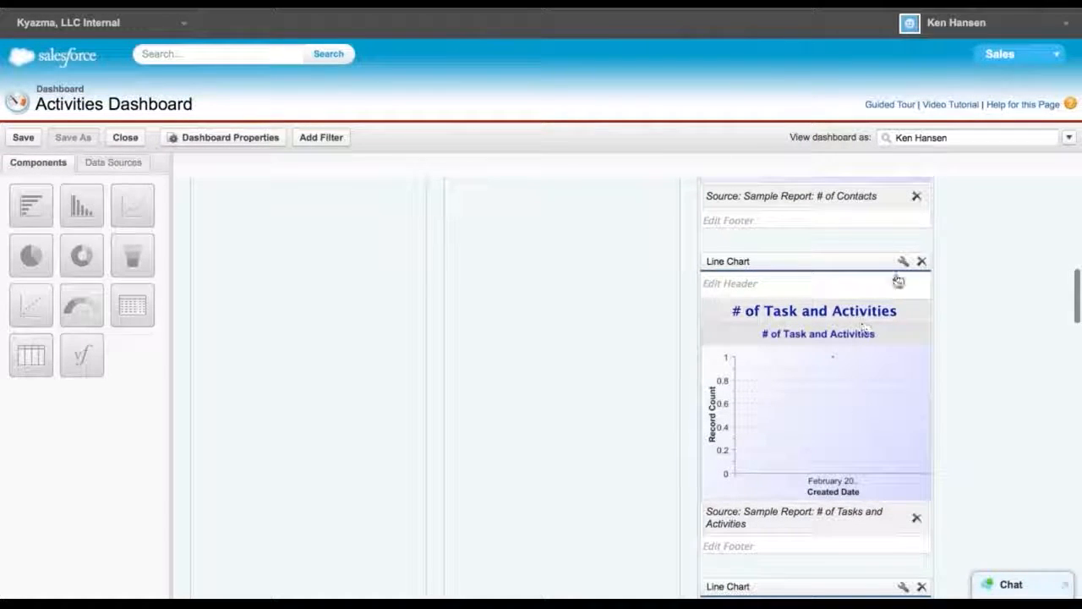
pyautogui.click(922, 262)
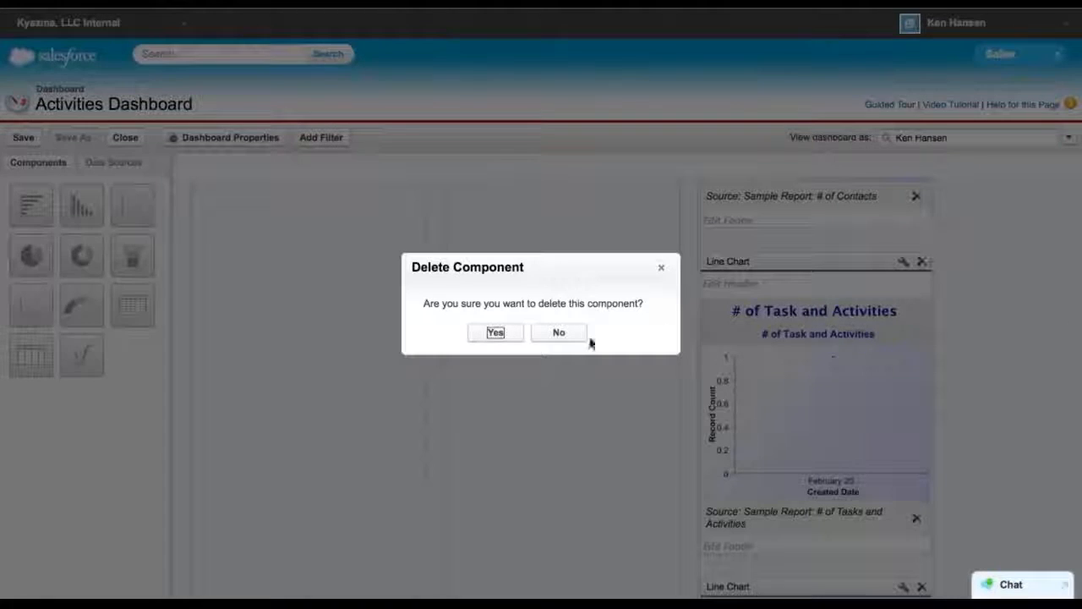
pyautogui.click(496, 333)
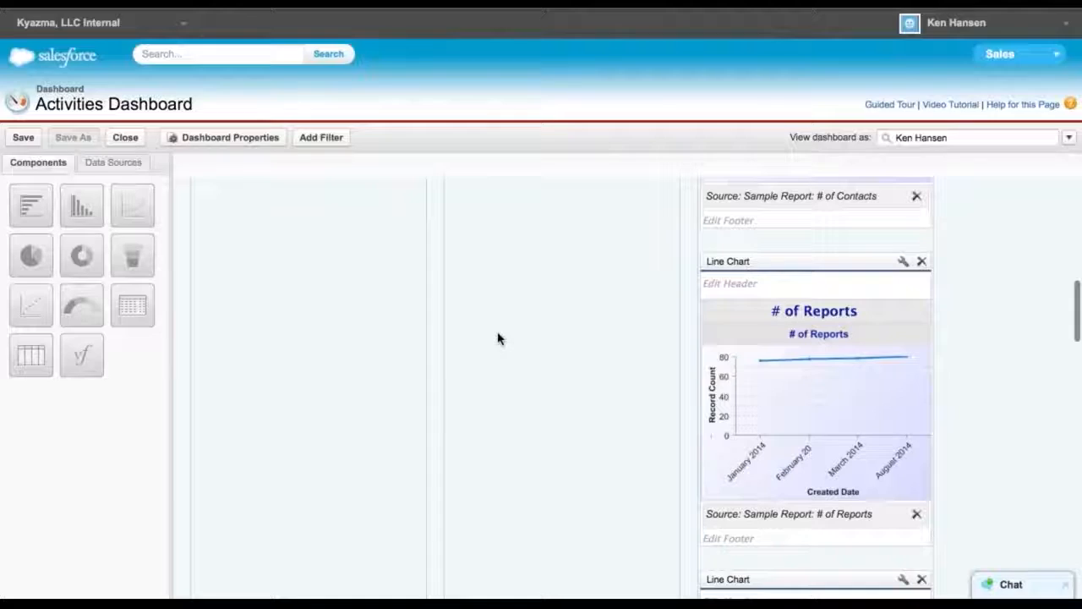
# Add a funnel chart at the top of the third column and a pie chart below the # Open Tasks table
pyautogui.scroll(-3, 575, 389)
pyautogui.scroll(8, 575, 399)
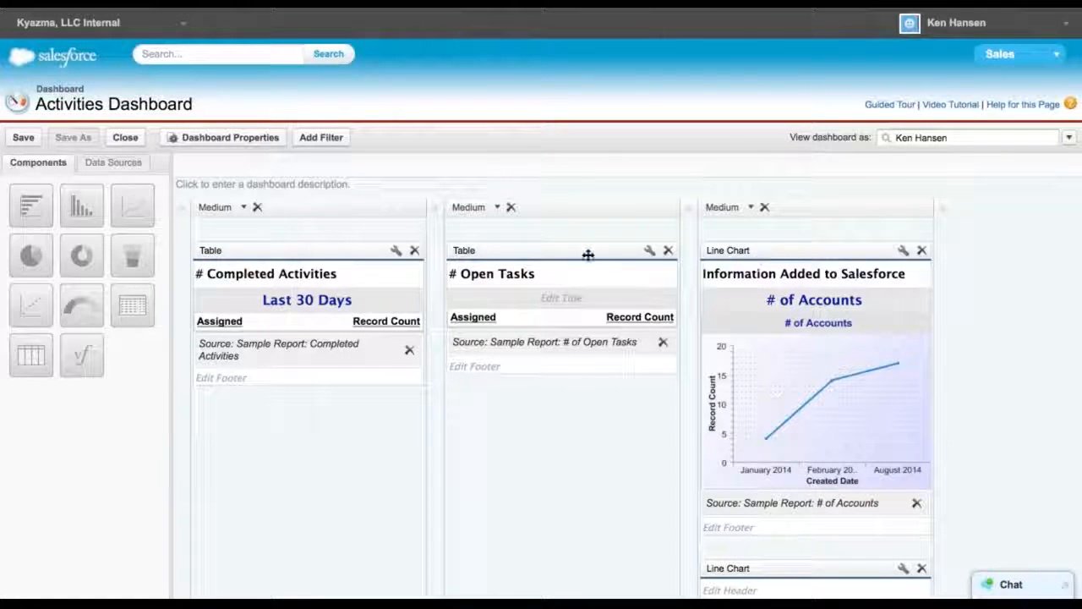
pyautogui.moveTo(129, 259); pyautogui.dragTo(776, 229)
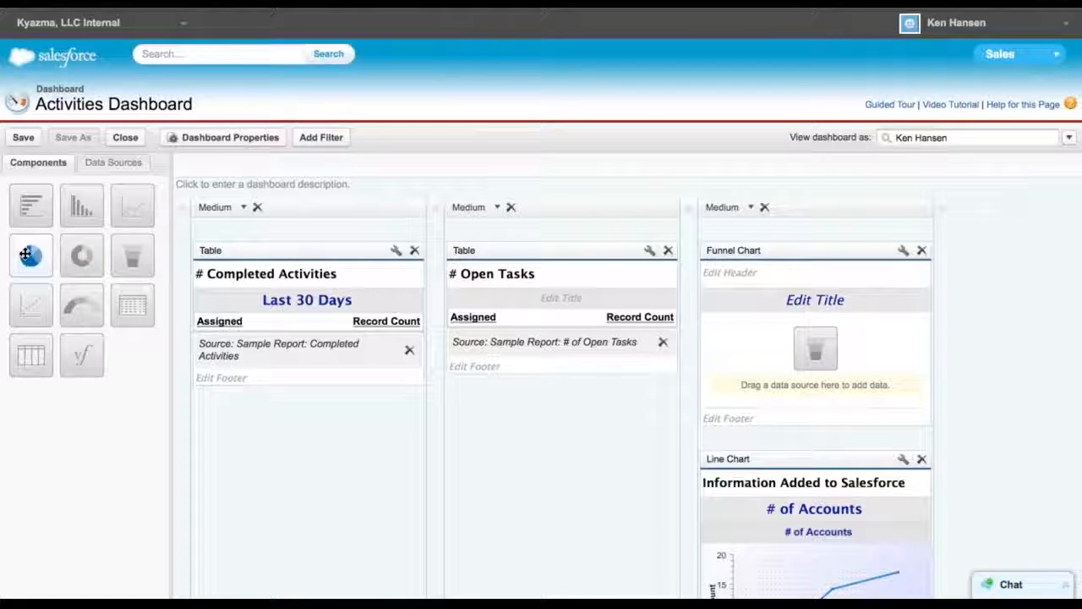
pyautogui.moveTo(25, 256); pyautogui.dragTo(553, 427)
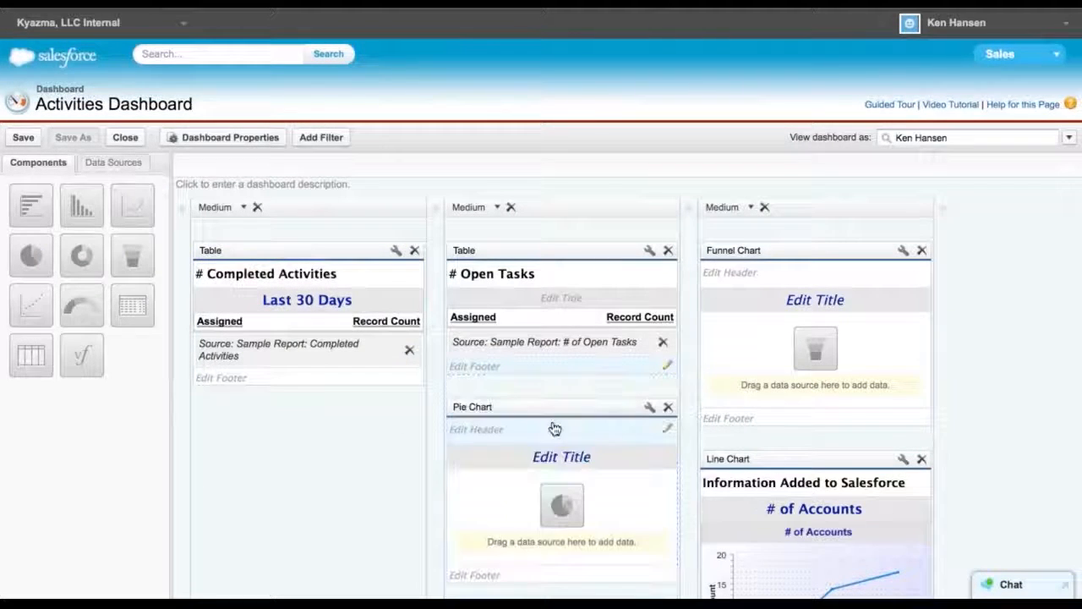
pyautogui.scroll(-2, 344, 472)
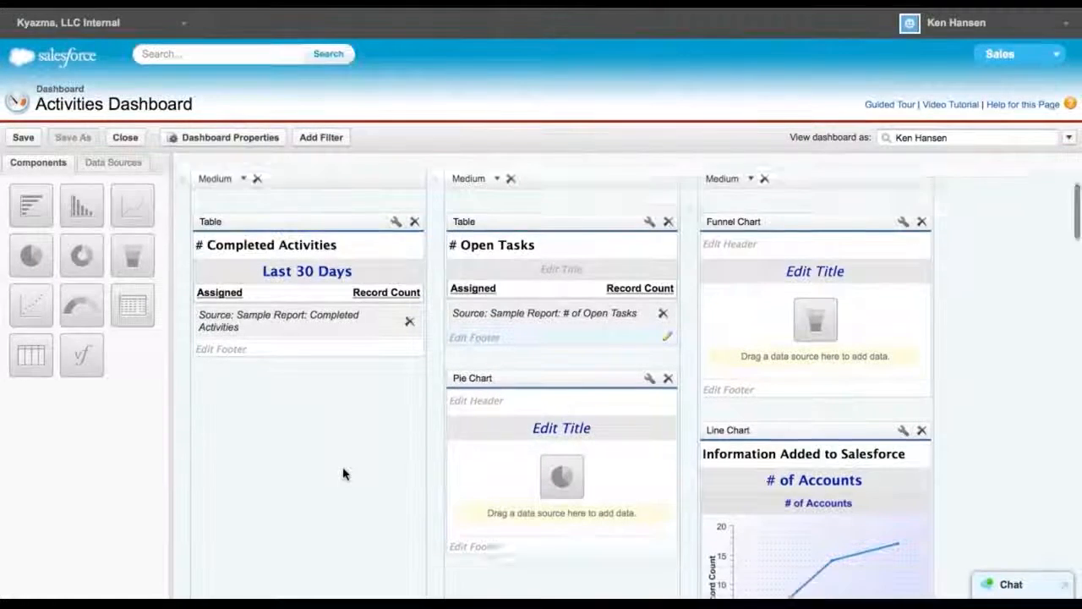
pyautogui.scroll(1, 344, 474)
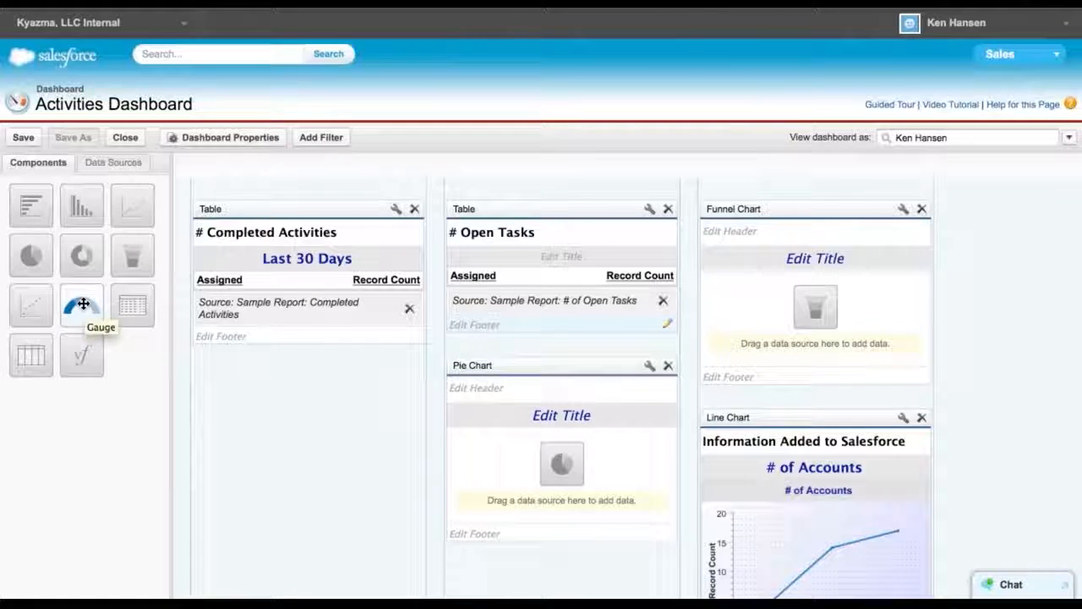
pyautogui.scroll(1, 752, 313)
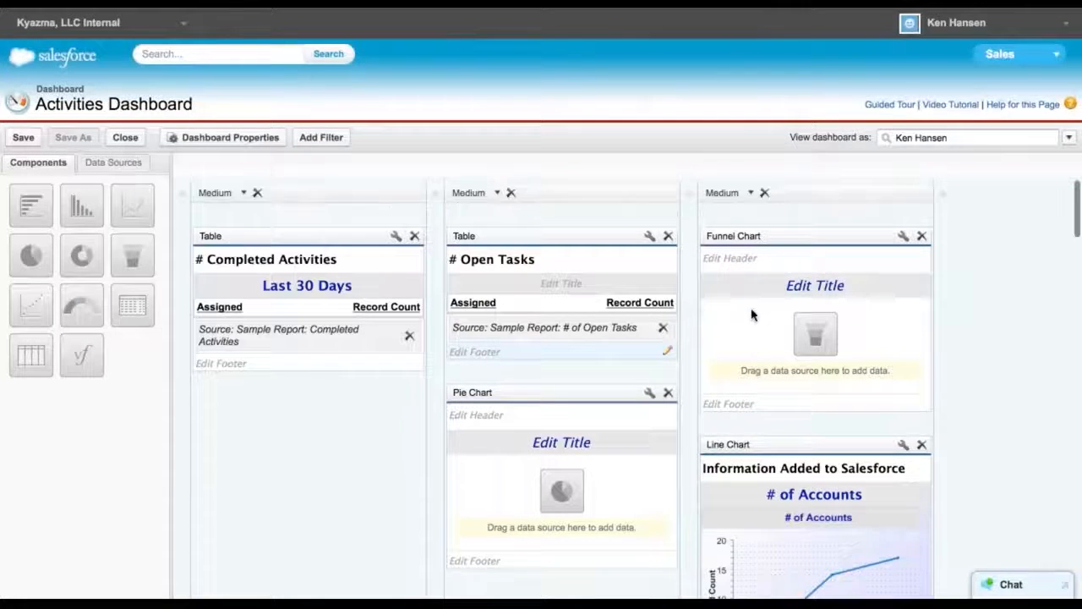
# Browse the report data sources and set Opportunity Pipeline Report as the funnel chart's source
pyautogui.click(110, 163)
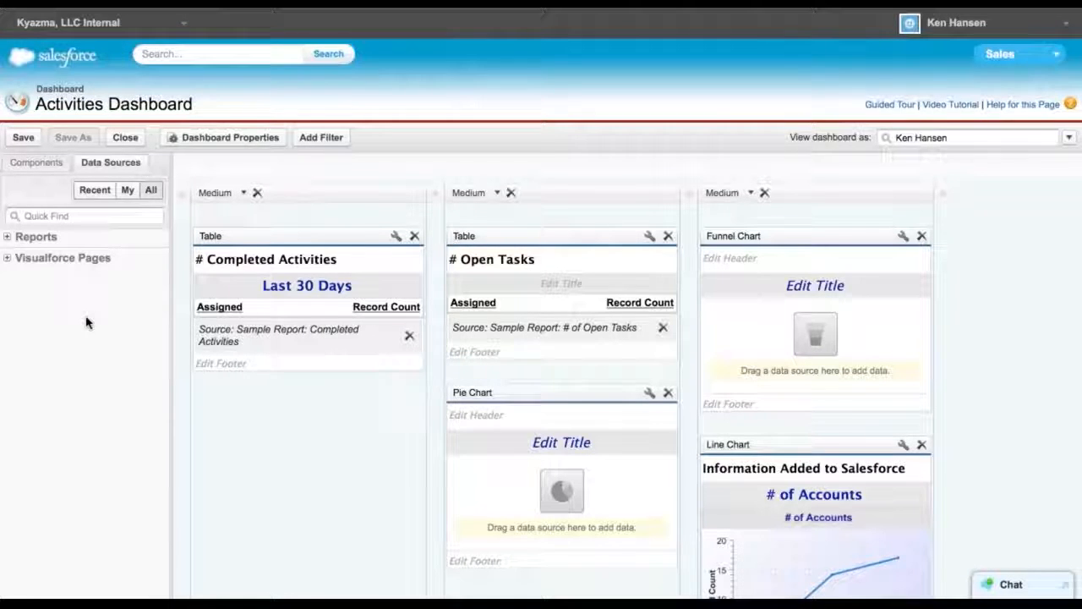
pyautogui.click(95, 191)
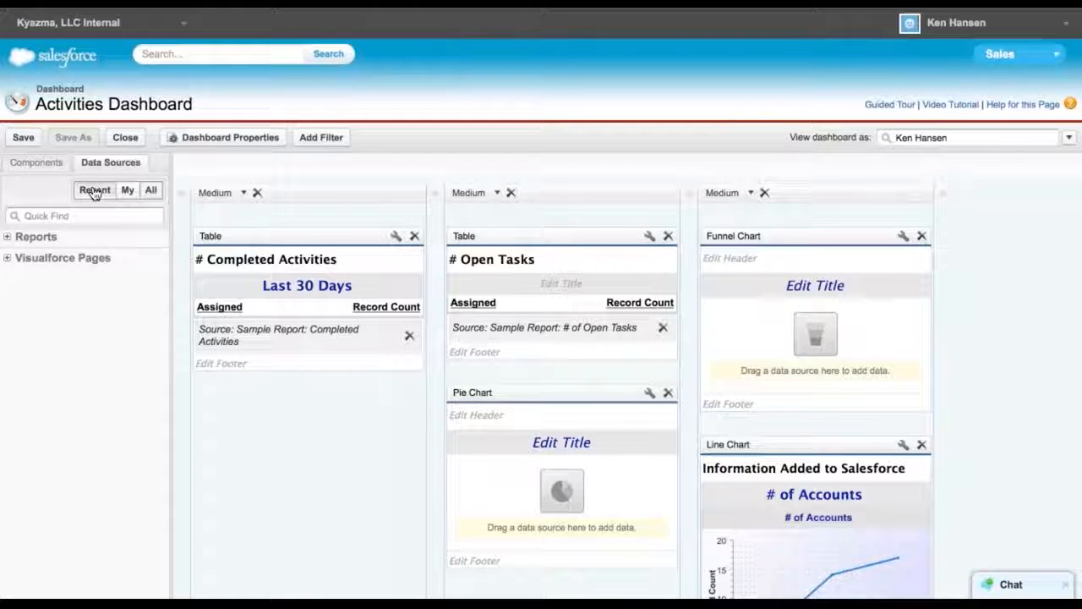
pyautogui.click(8, 237)
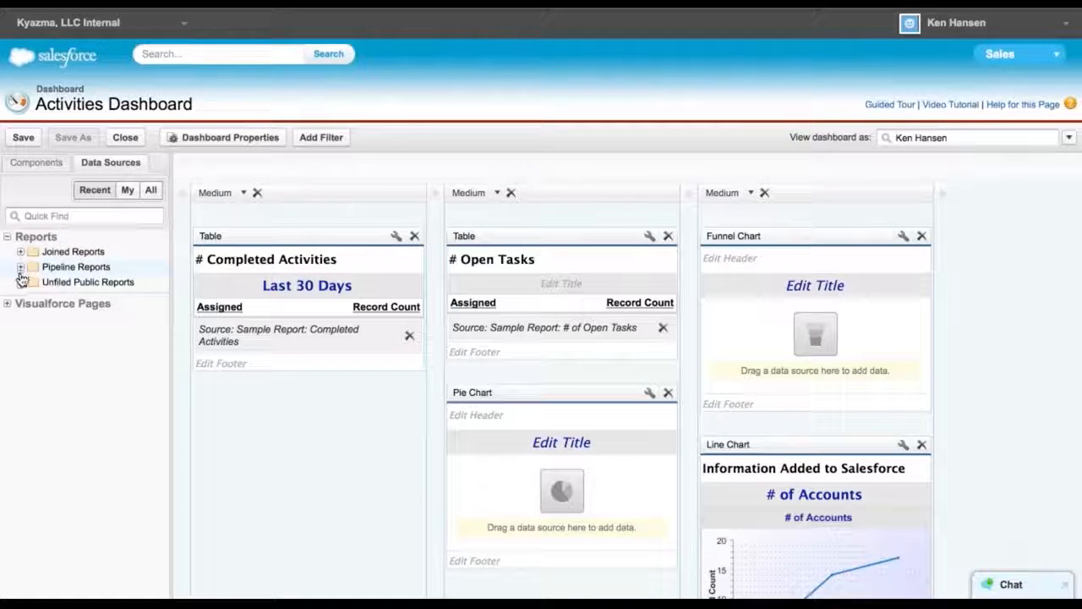
pyautogui.click(20, 267)
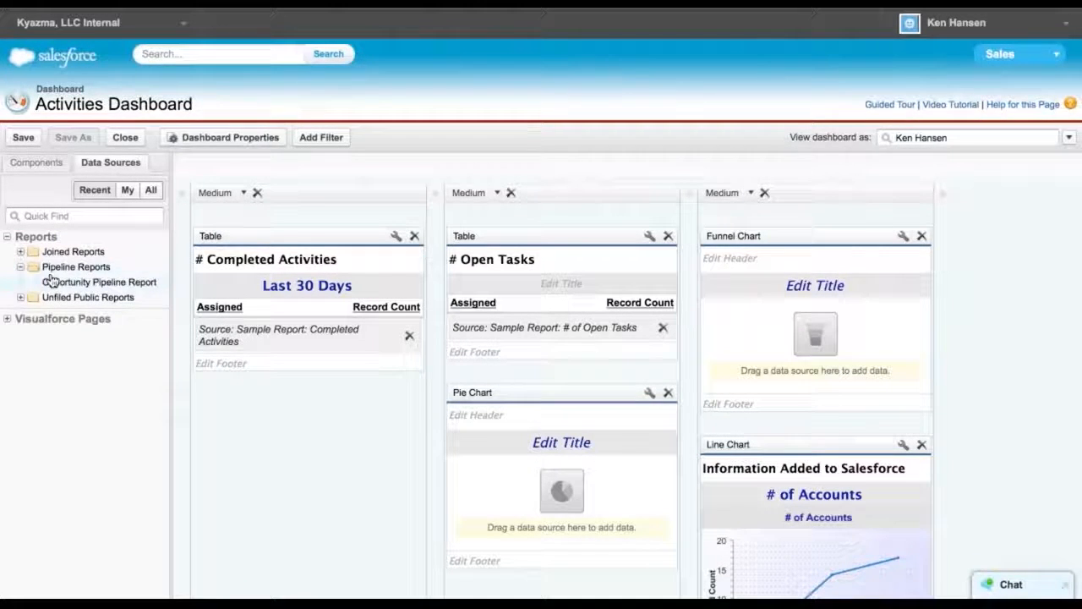
pyautogui.click(21, 253)
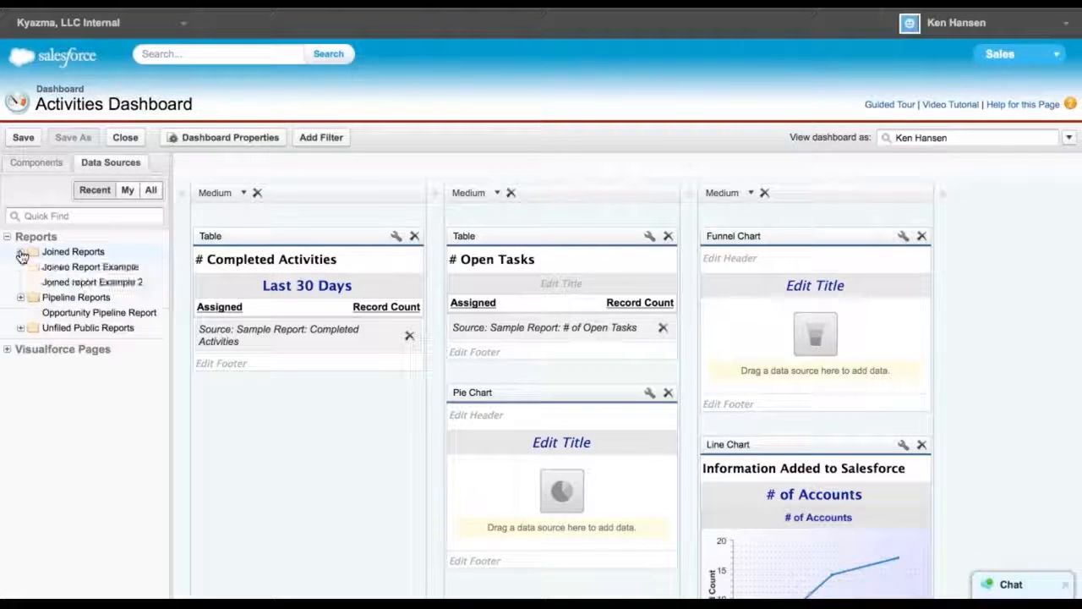
pyautogui.click(21, 328)
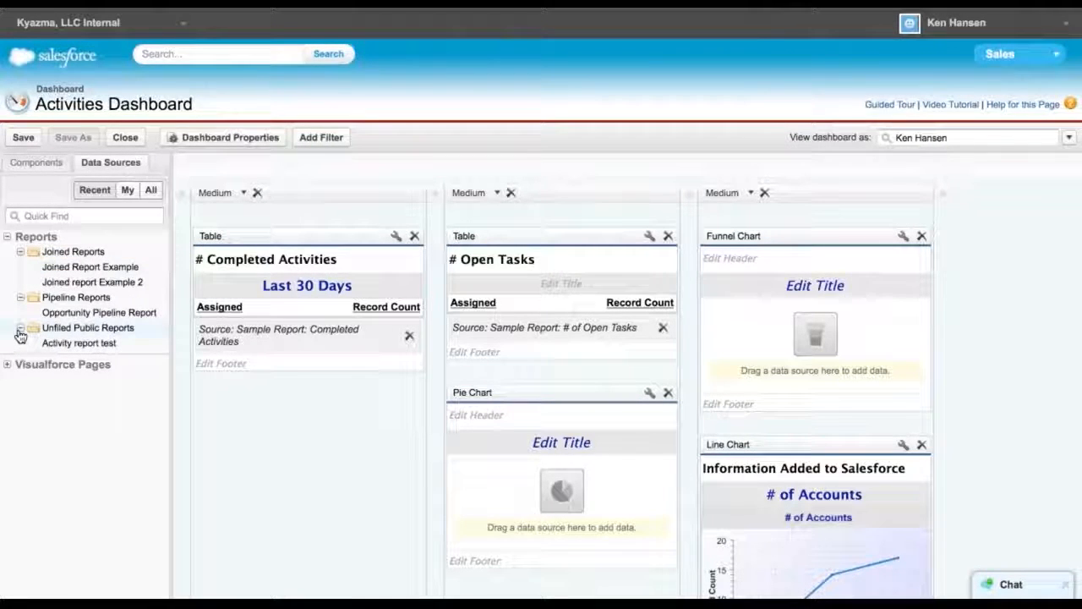
pyautogui.click(21, 329)
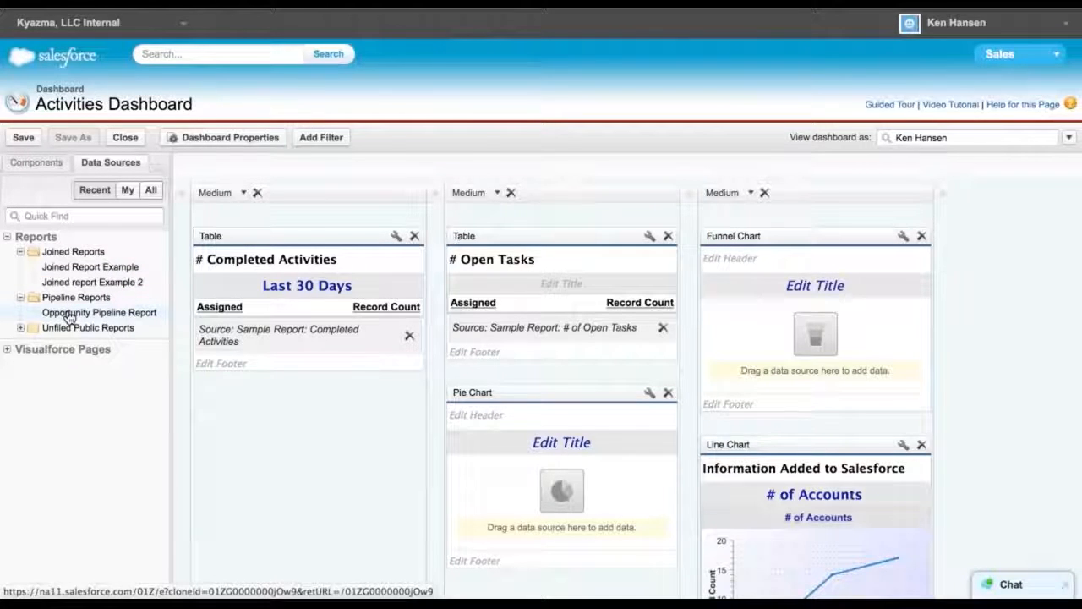
pyautogui.moveTo(79, 315); pyautogui.dragTo(799, 338)
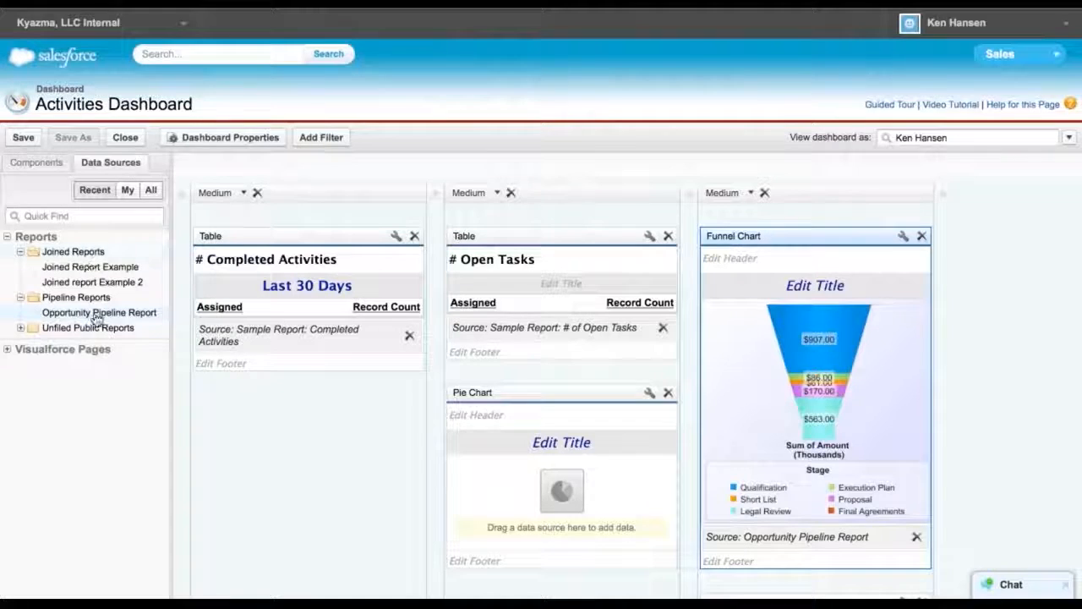
# Set Opportunity Pipeline Report as the data source of the pie chart under # Open Tasks
pyautogui.moveTo(82, 312); pyautogui.dragTo(542, 470)
pyautogui.scroll(-3, 391, 495)
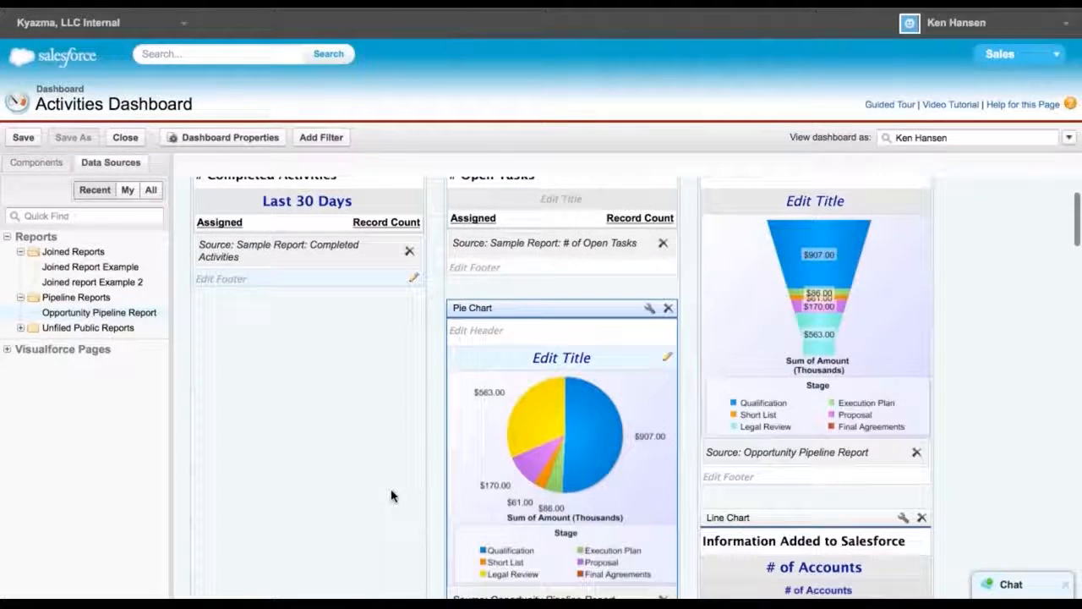
pyautogui.scroll(3, 392, 495)
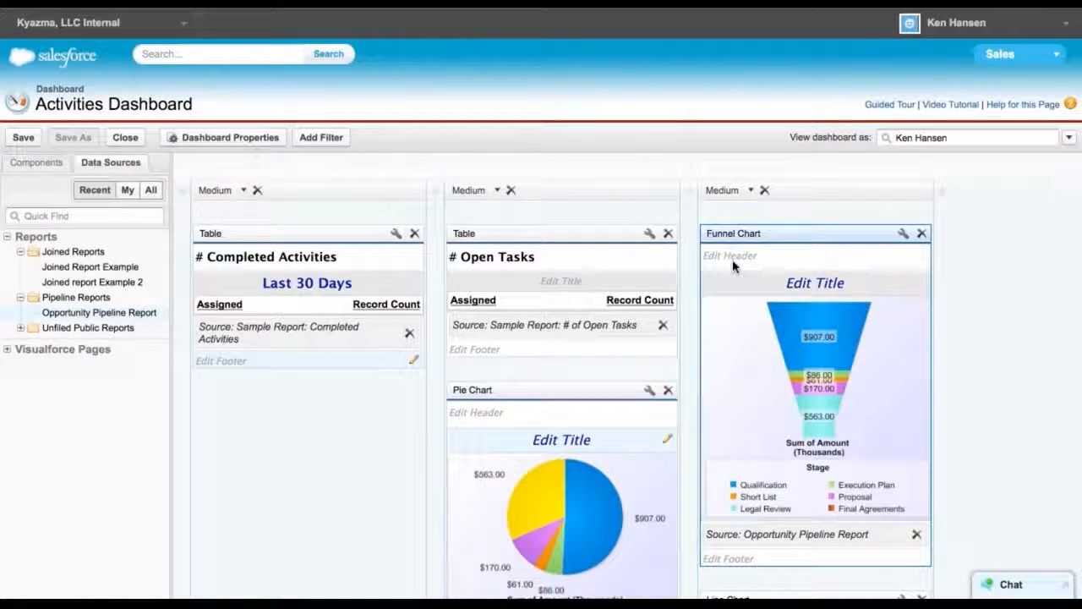
# Set the funnel chart's header to Pipeline View and its title to Current Year
pyautogui.click(753, 254)
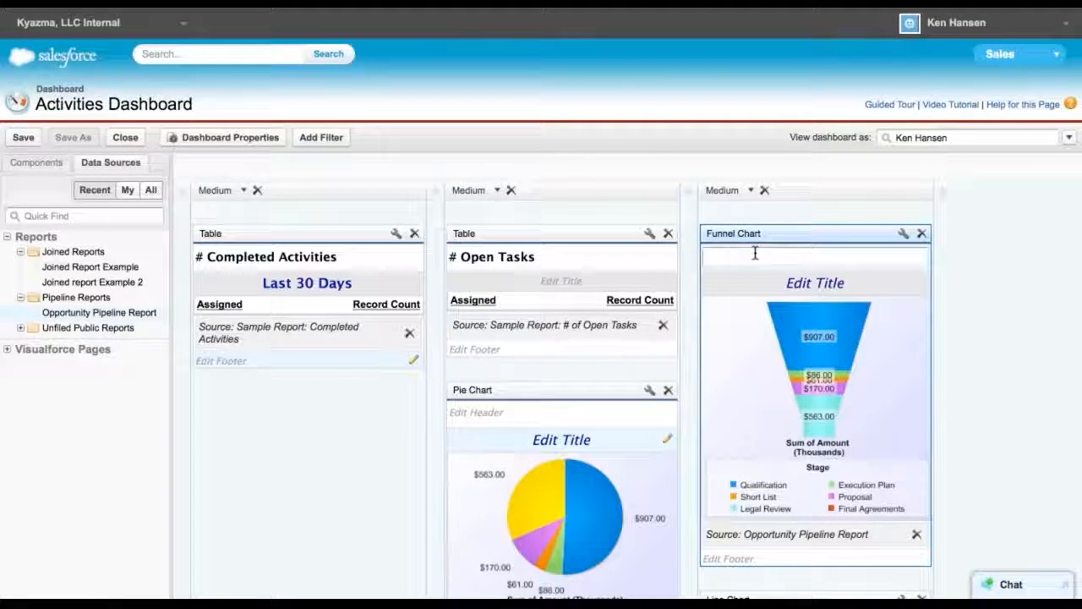
pyautogui.write('Pipeli')
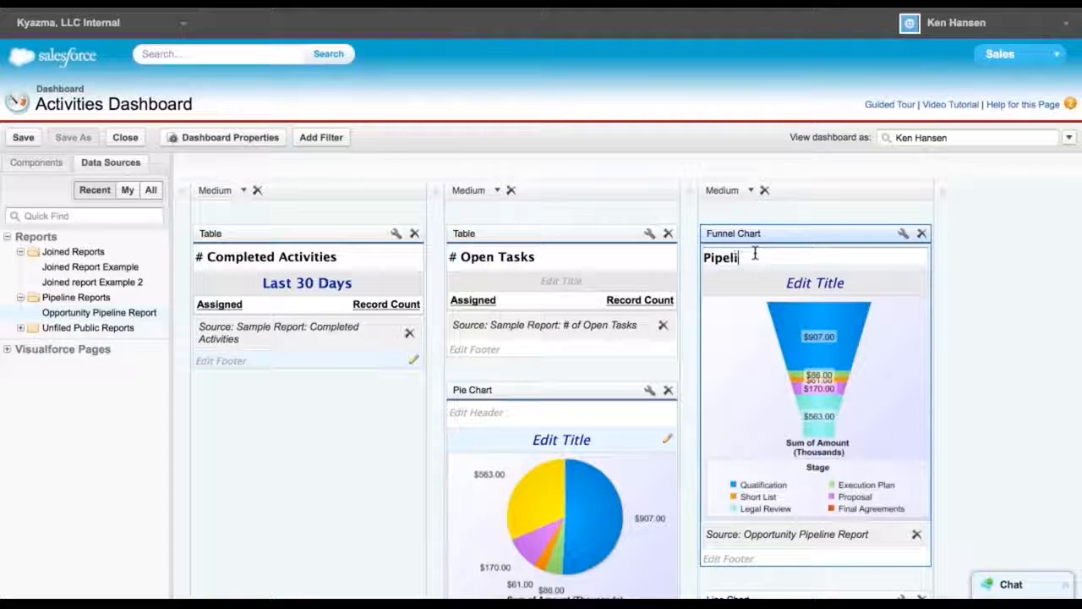
pyautogui.write('ne View')
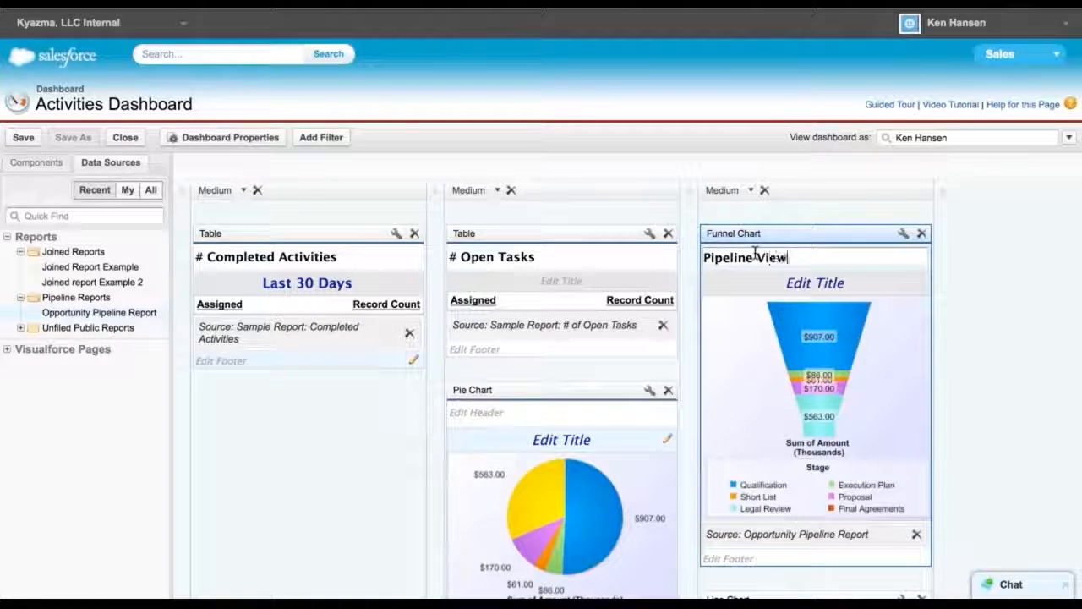
pyautogui.click(812, 288)
pyautogui.write('Cuuren')
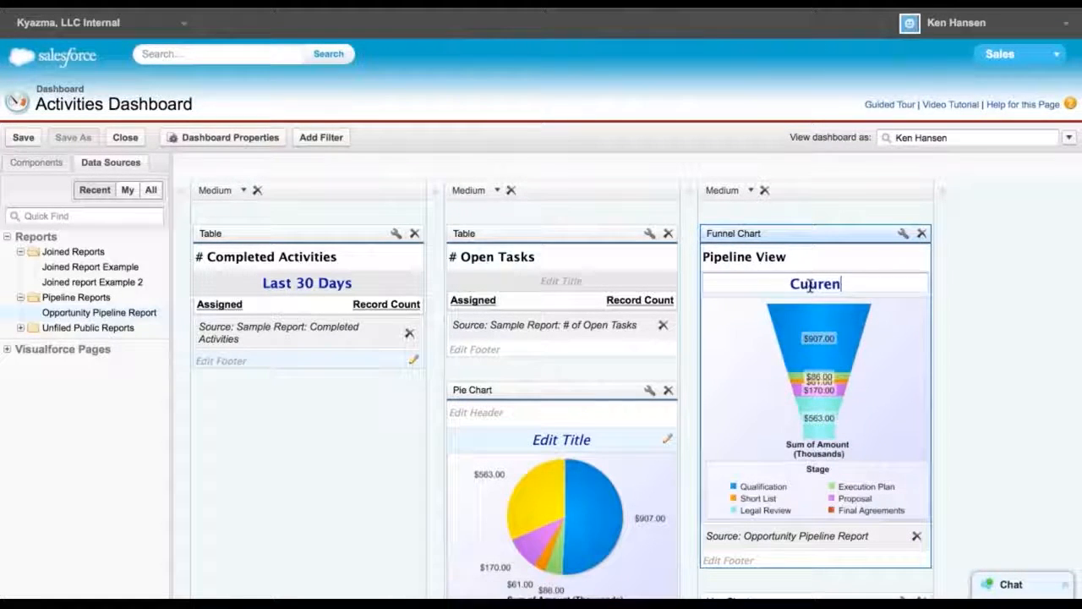
pyautogui.write('t Year')
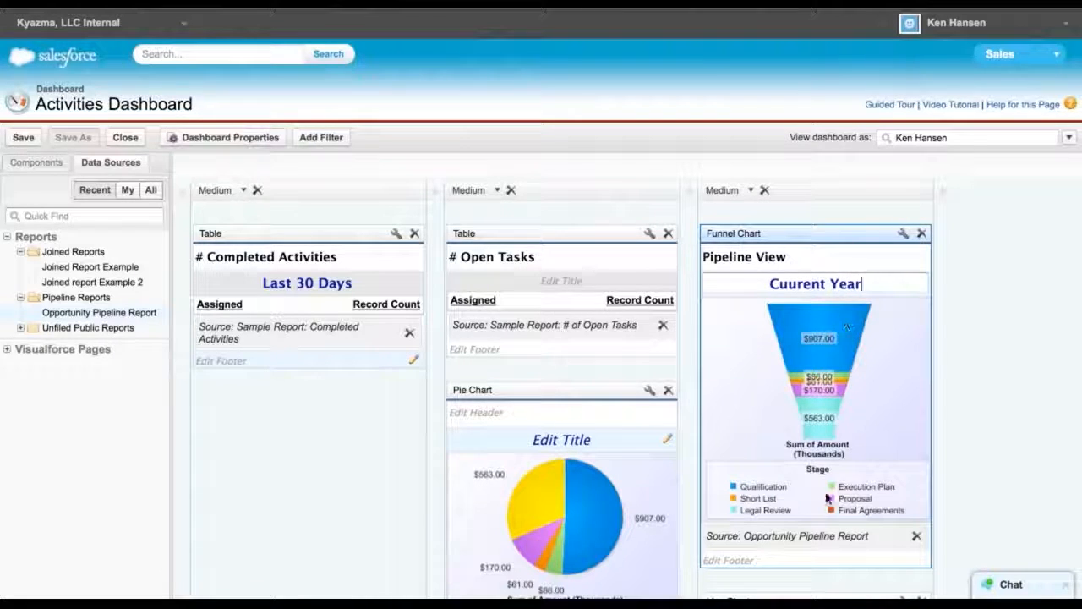
pyautogui.click(764, 560)
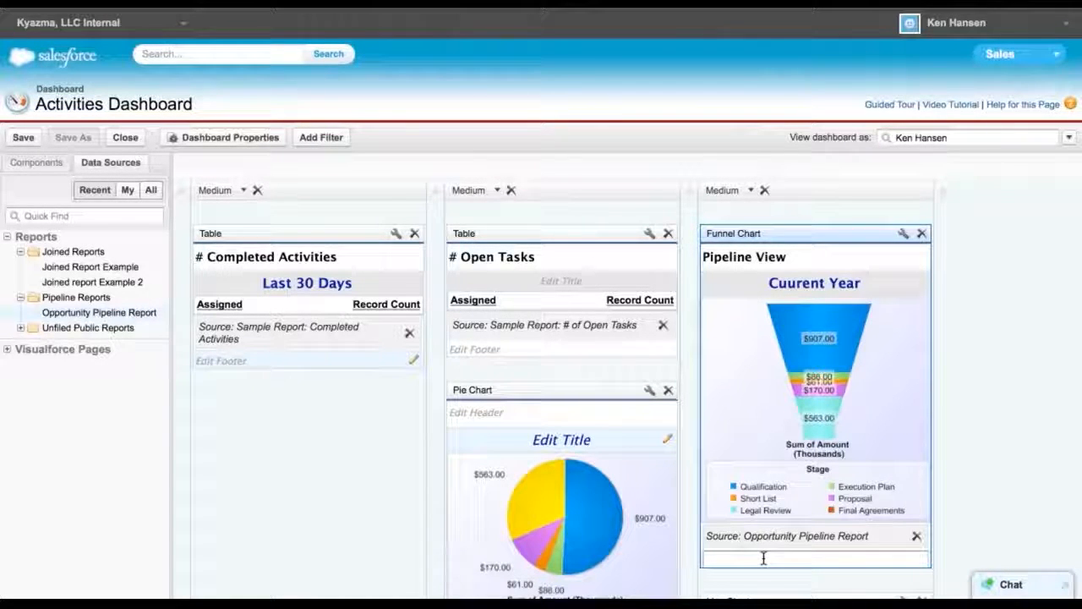
pyautogui.click(797, 288)
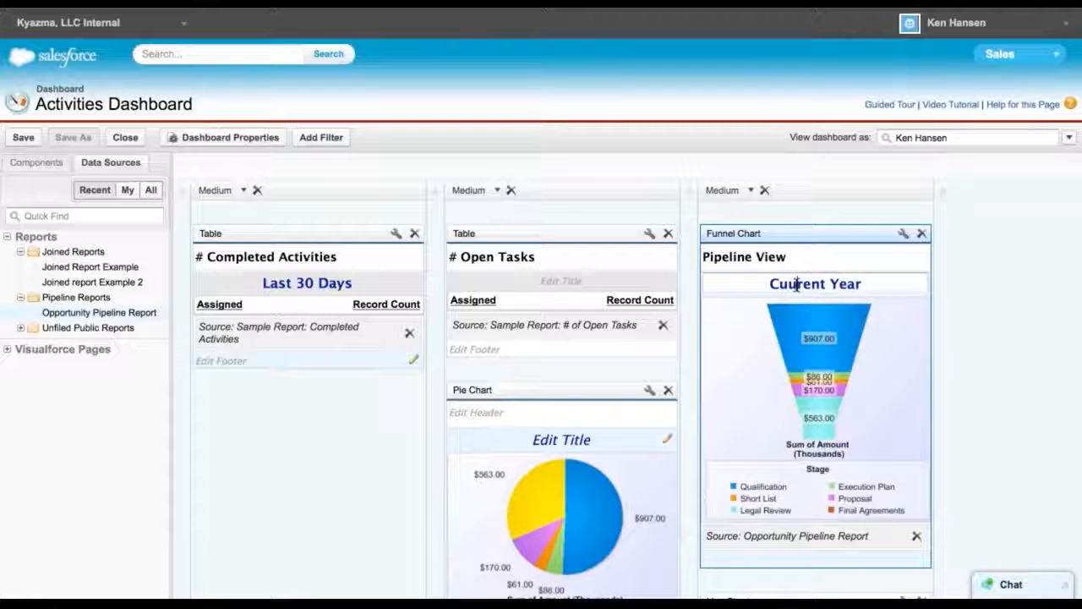
pyautogui.hotkey('shift', 'Right')
pyautogui.write('r')
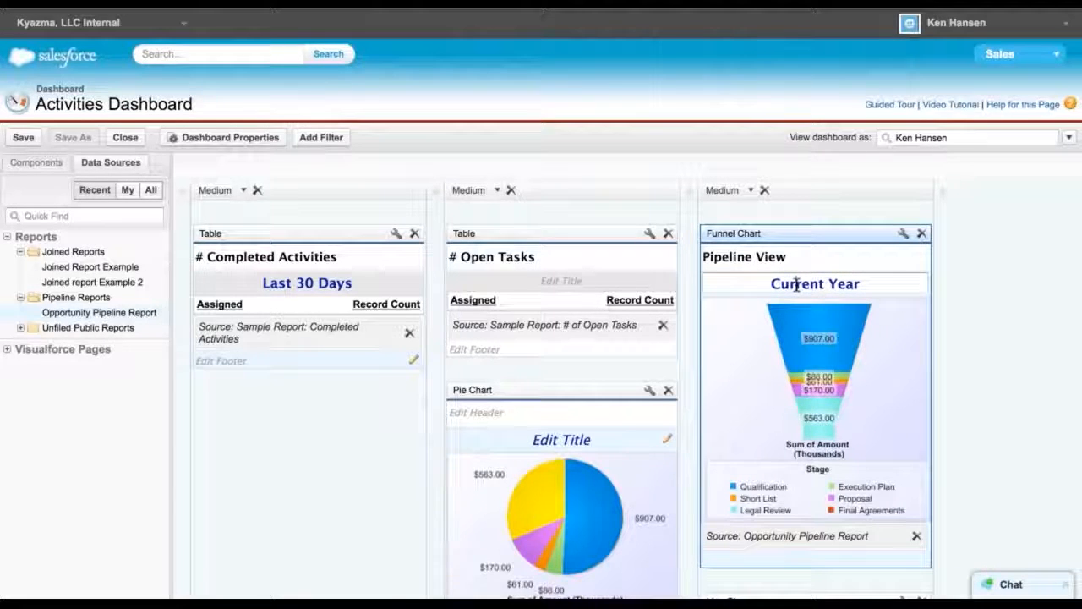
# Set the funnel chart's footer to Update report each quarter
pyautogui.click(731, 558)
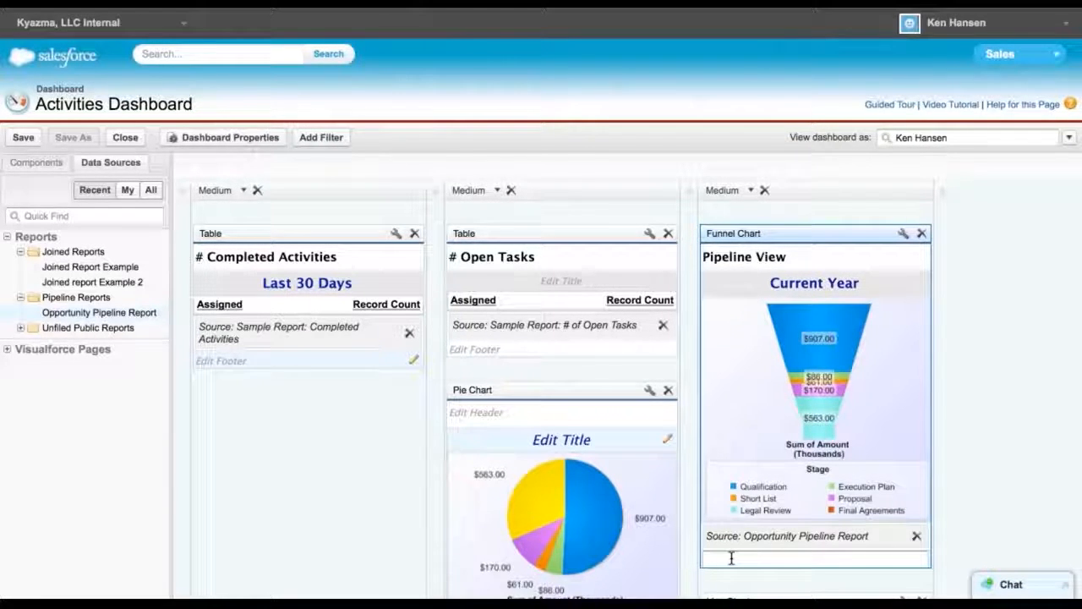
pyautogui.write('Up')
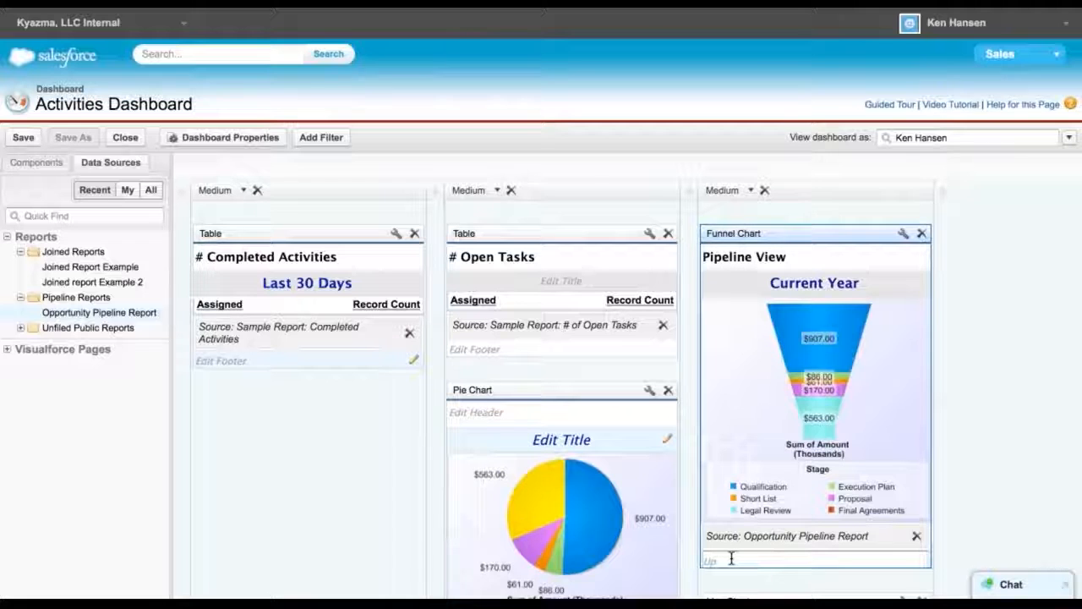
pyautogui.write('date neport each q')
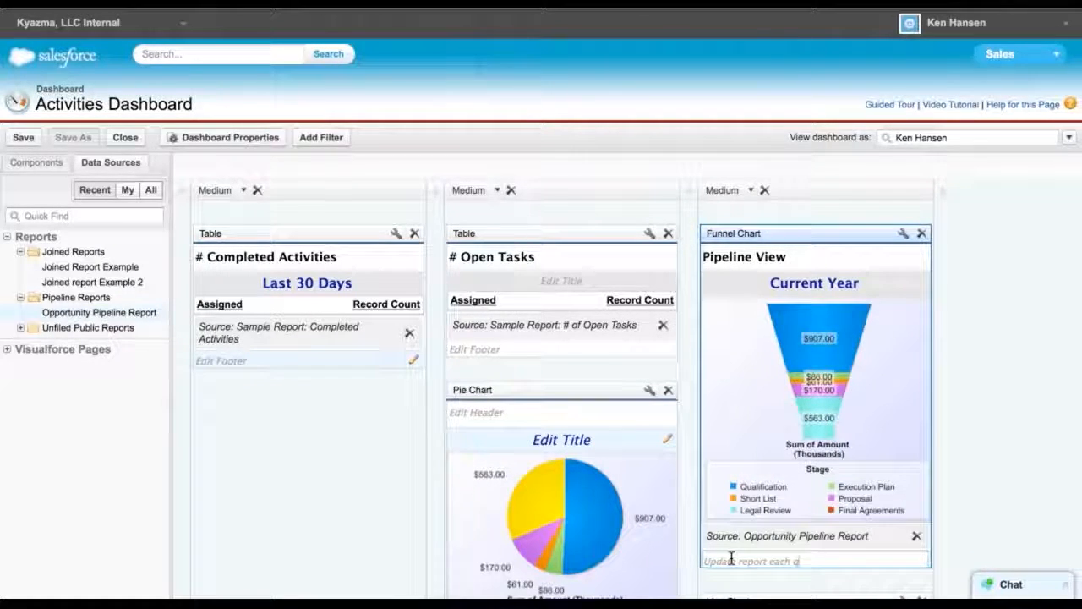
pyautogui.write('u')
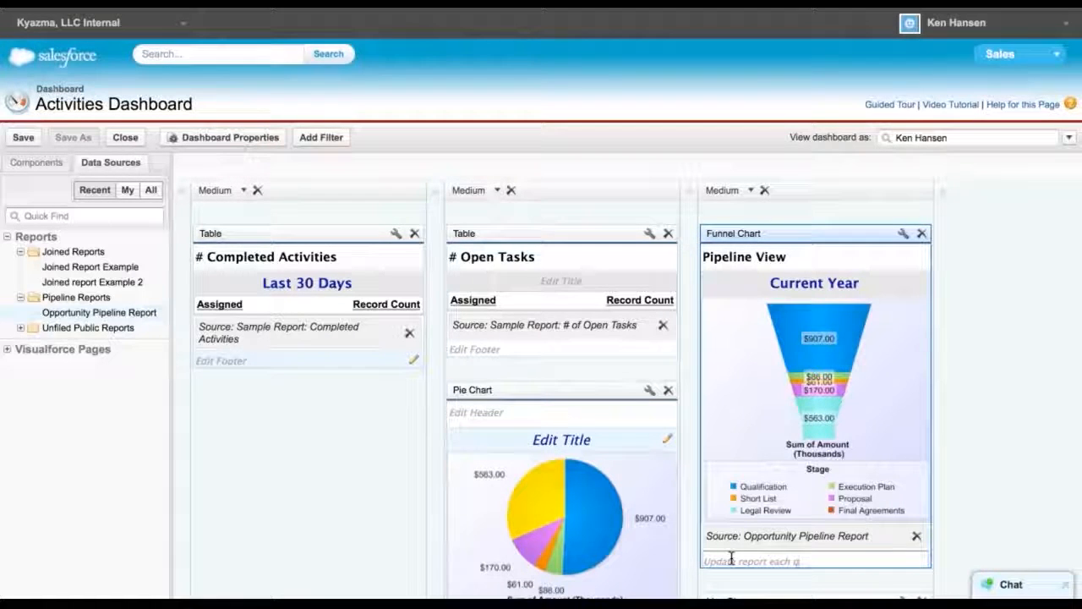
pyautogui.write('arter')
pyautogui.click(686, 561)
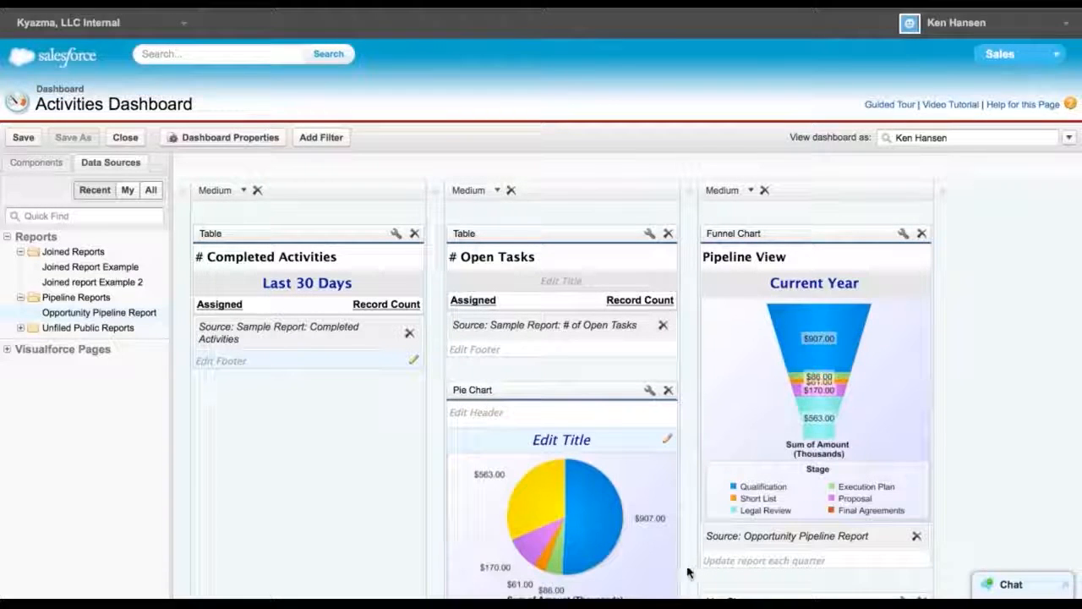
# Save the Activities Dashboard and run it
pyautogui.scroll(-2, 687, 572)
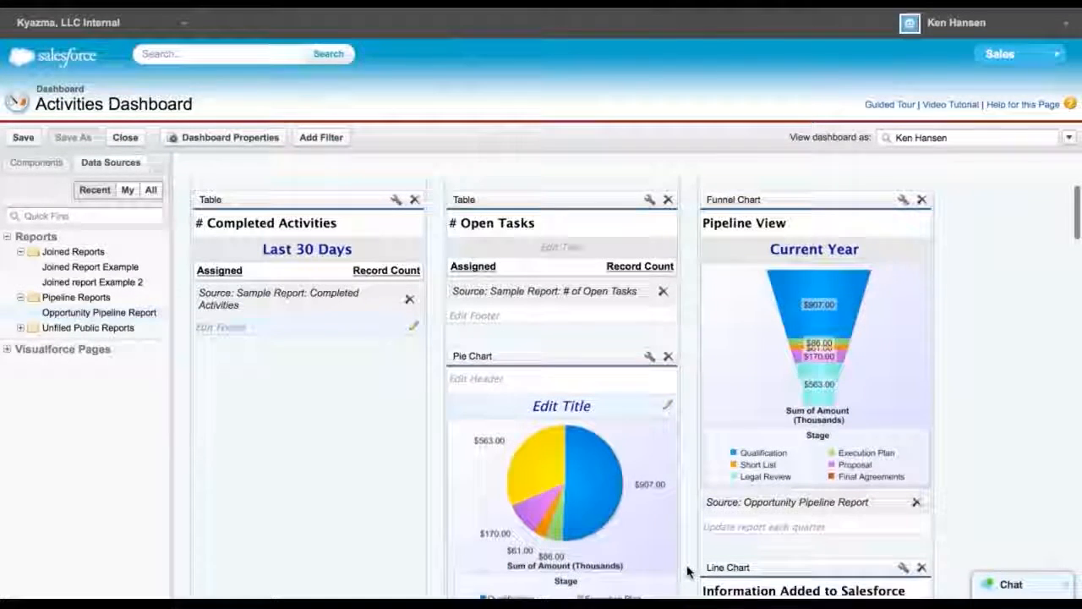
pyautogui.scroll(1, 686, 572)
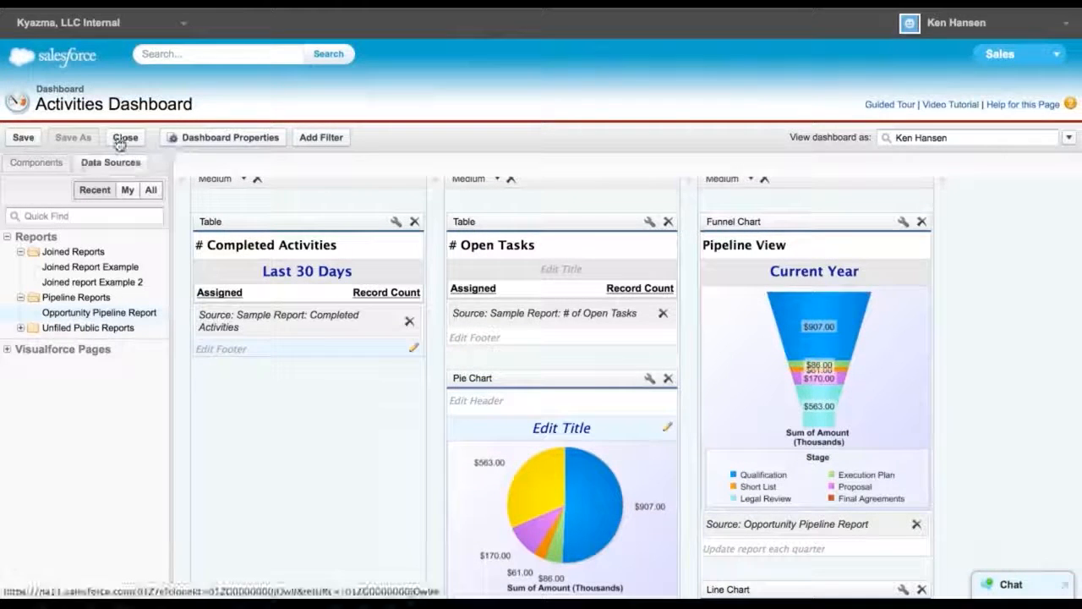
pyautogui.click(20, 140)
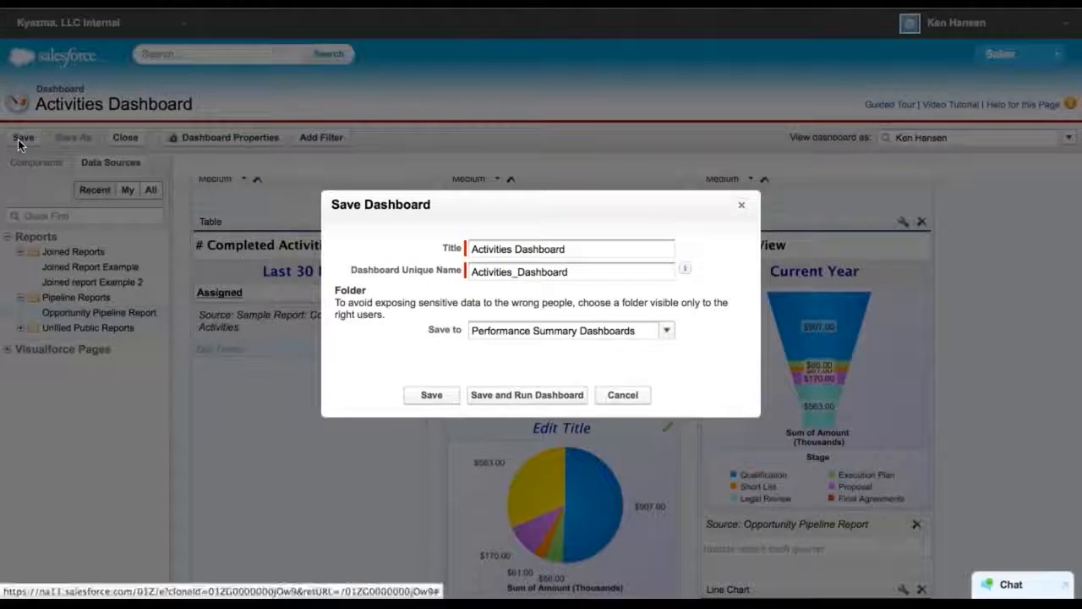
pyautogui.click(503, 394)
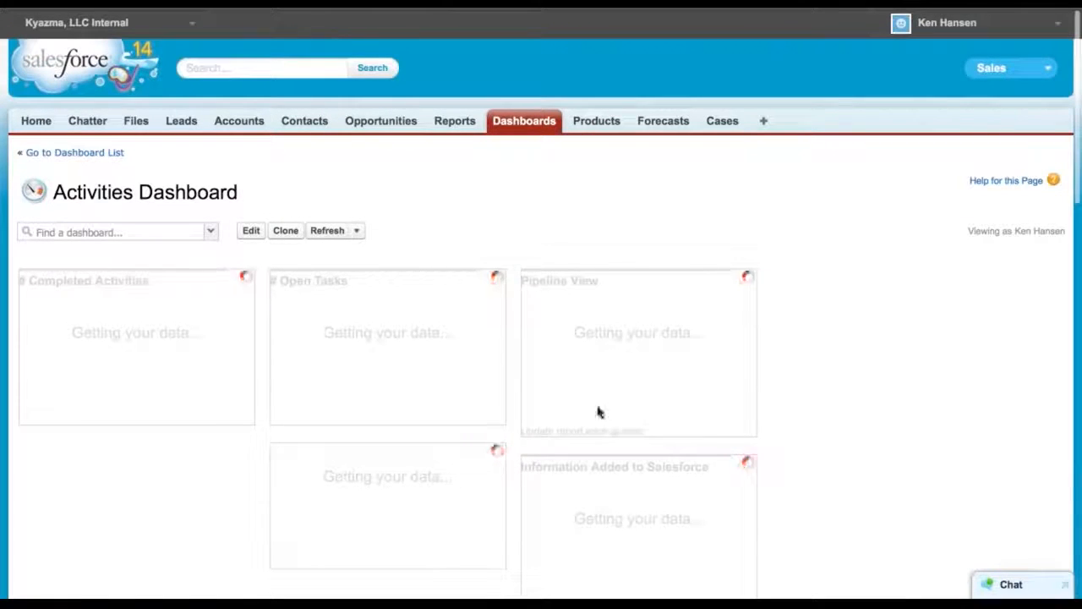
# Review the saved dashboard, then go to the Home page and hide the feed
pyautogui.scroll(-1, 795, 450)
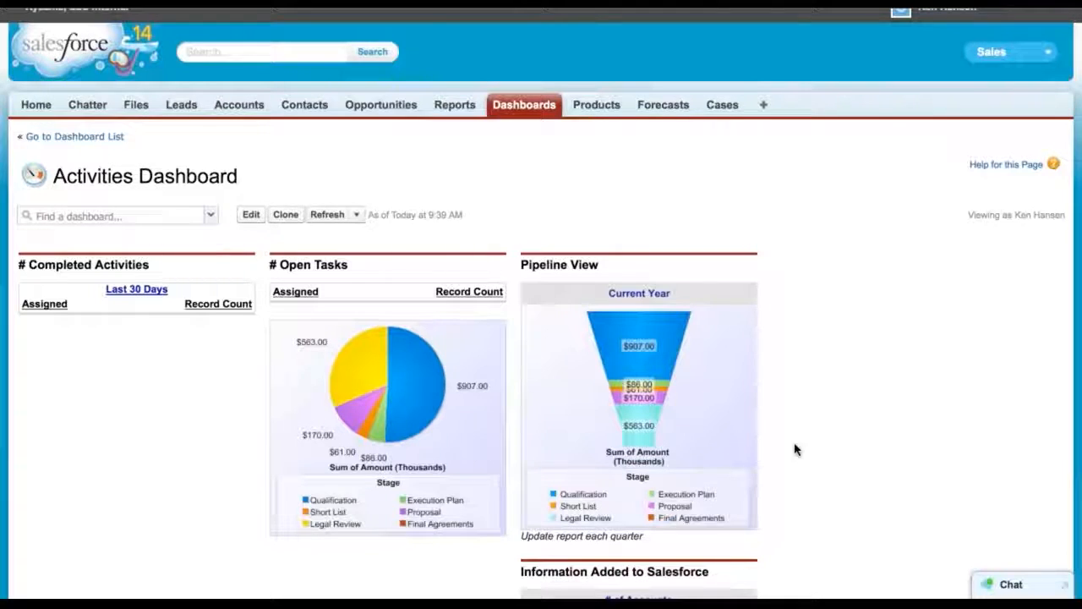
pyautogui.scroll(-1, 795, 450)
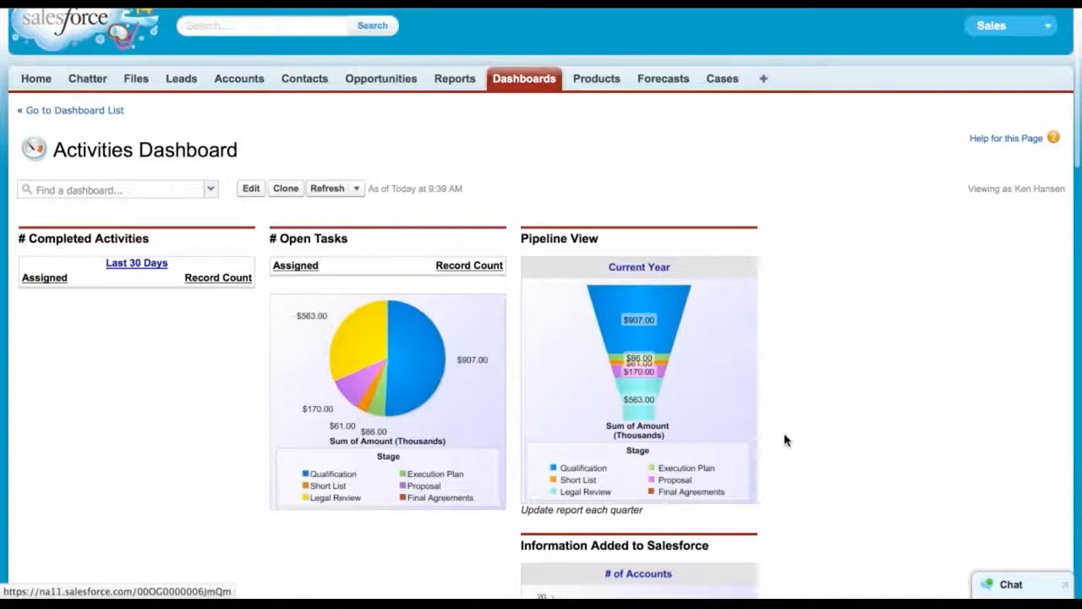
pyautogui.scroll(1, 784, 440)
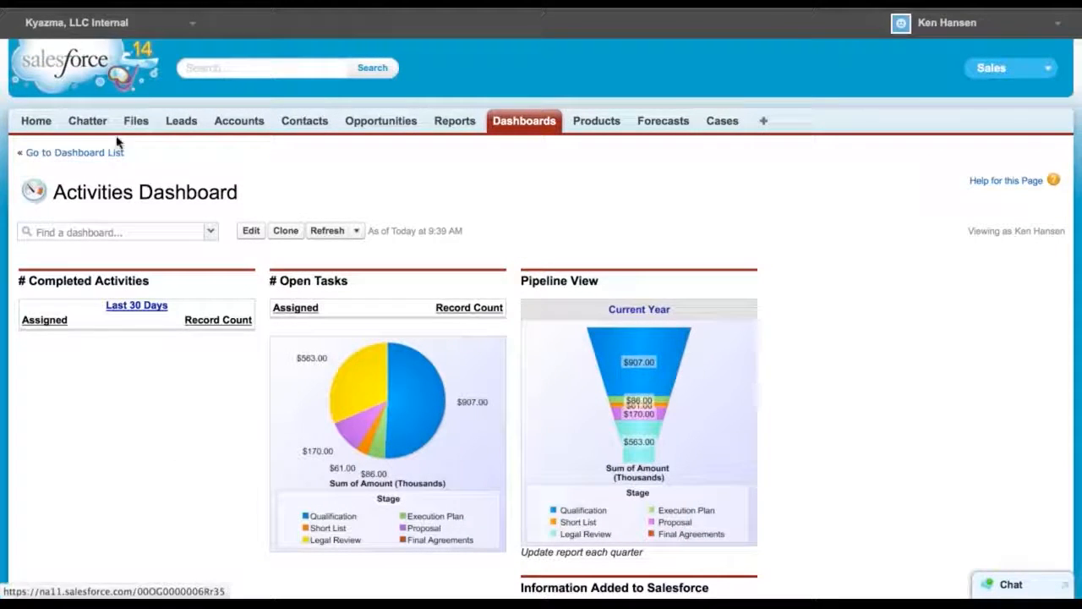
pyautogui.click(34, 125)
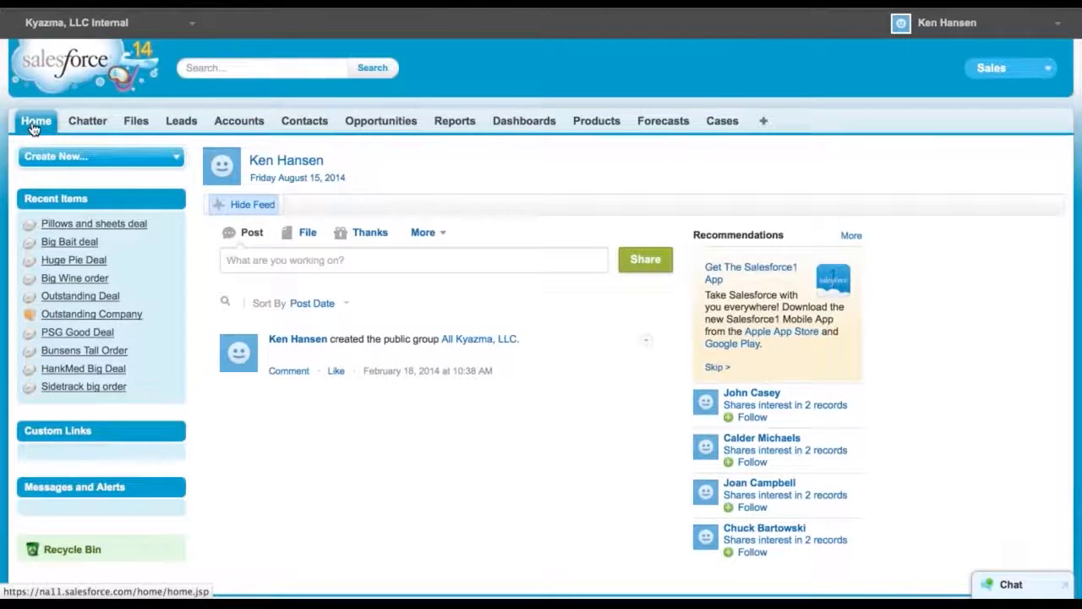
pyautogui.click(258, 209)
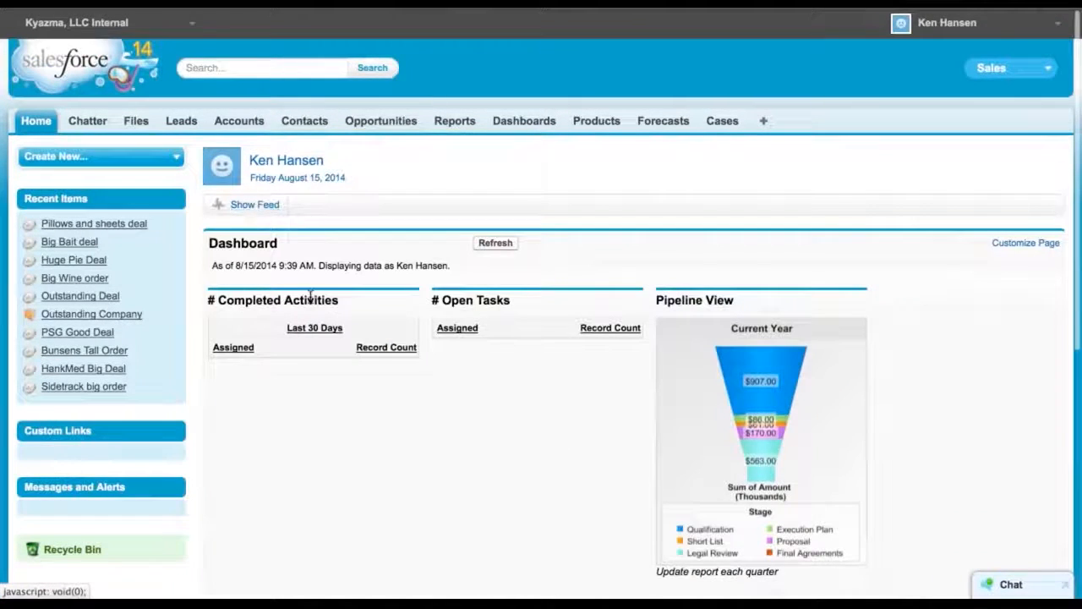
# Open the Opportunity Pipeline Report from the Pipeline View funnel chart on the Home page
pyautogui.scroll(-3, 398, 437)
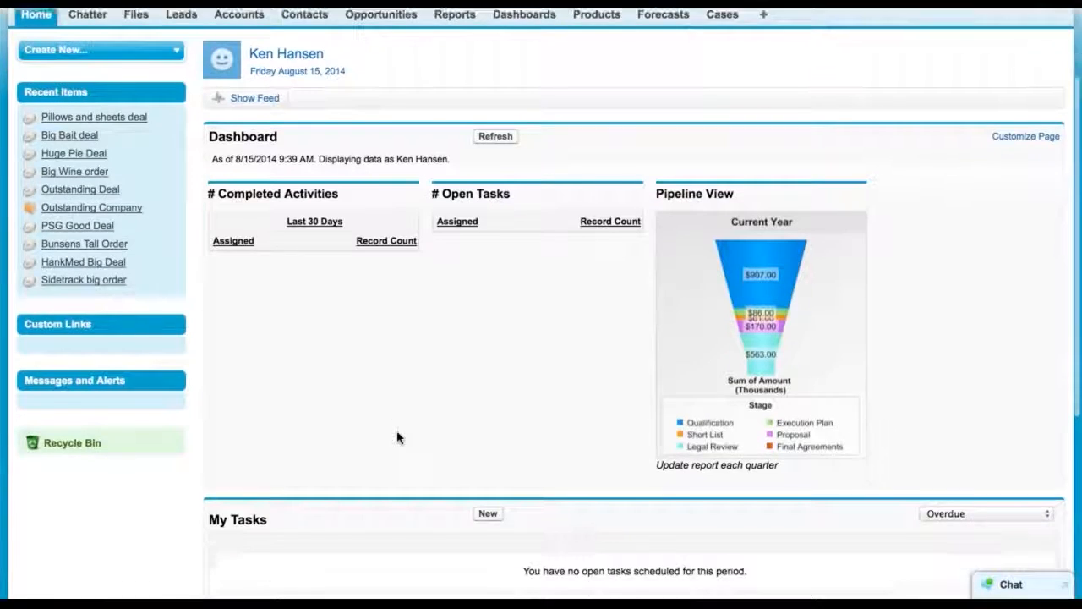
pyautogui.scroll(2, 720, 338)
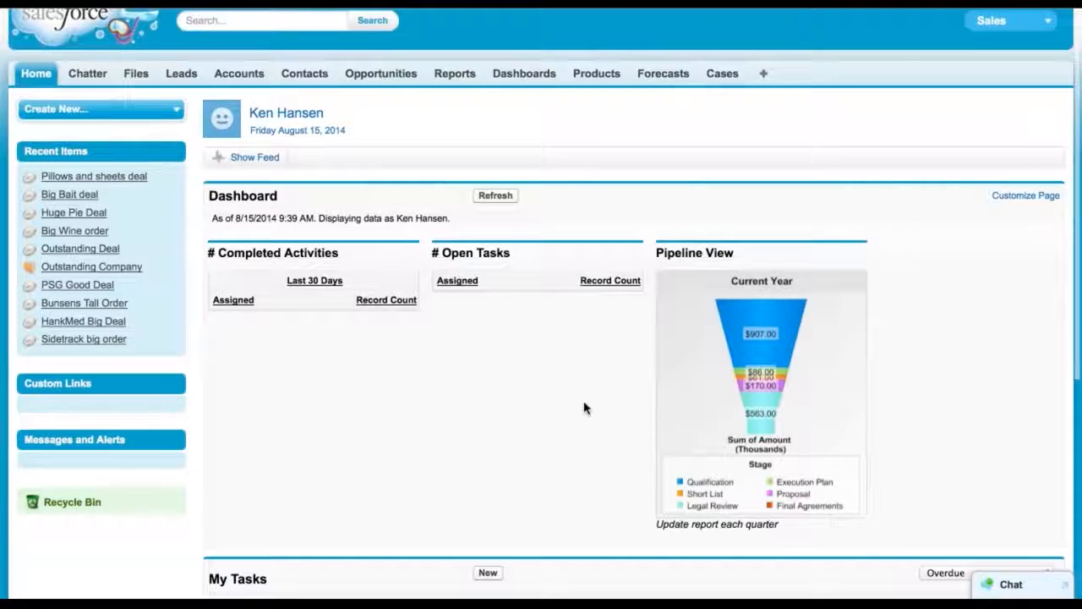
pyautogui.click(763, 354)
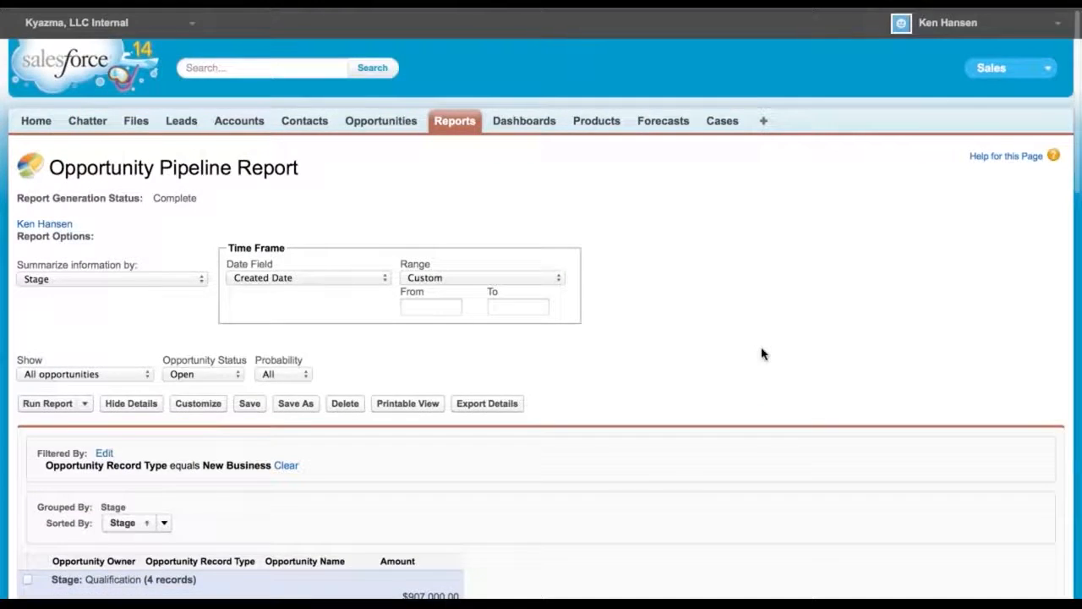
# Open the Activities Dashboard for editing, add a gauge component to the top of the first column, and set its header to Goal vs Actual
pyautogui.scroll(-6, 763, 354)
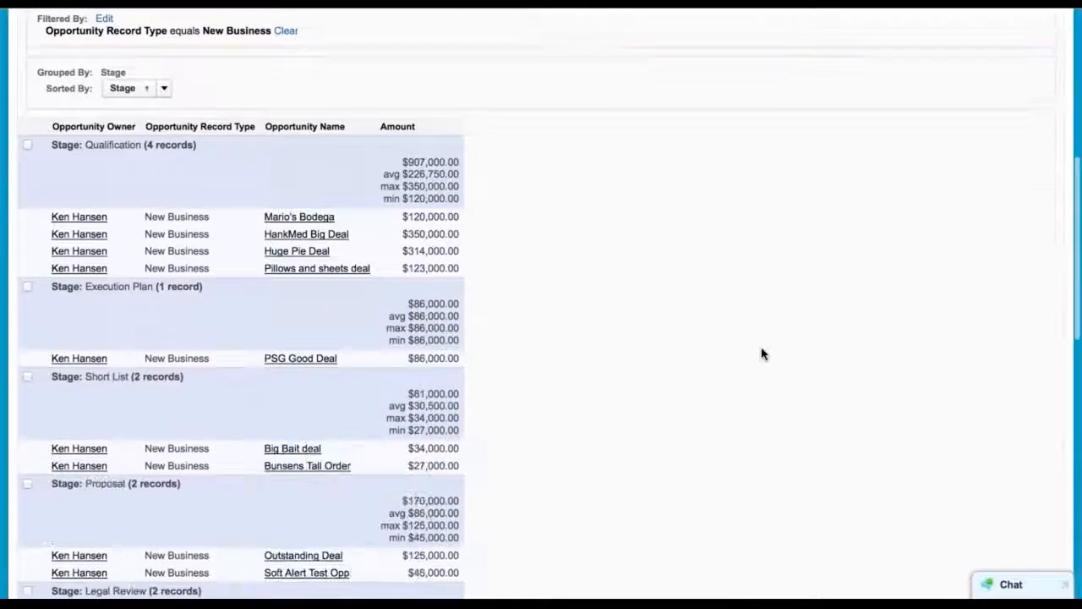
pyautogui.scroll(6, 762, 354)
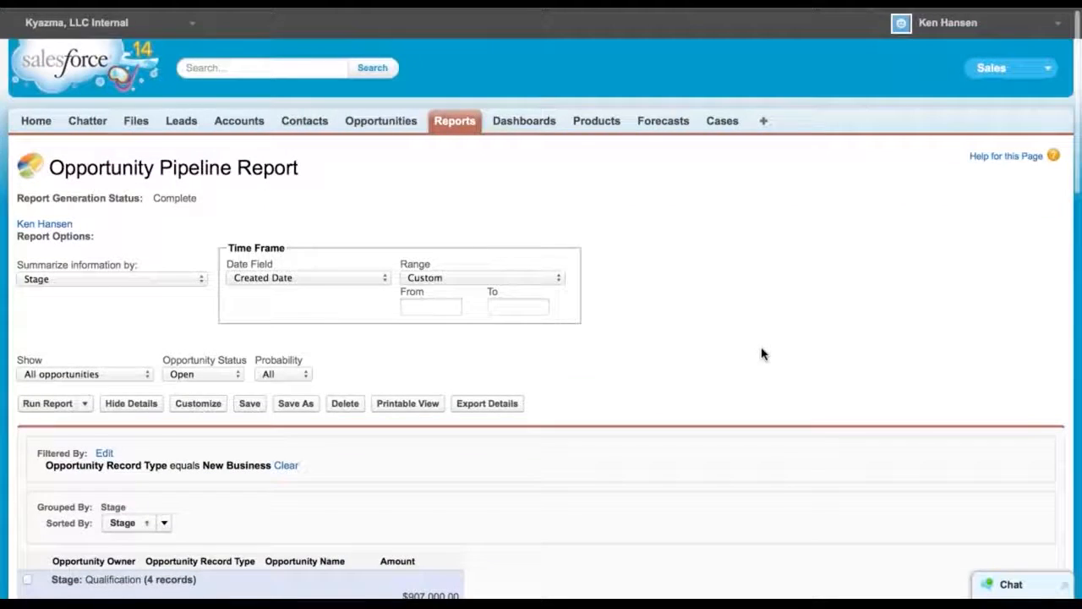
pyautogui.click(27, 121)
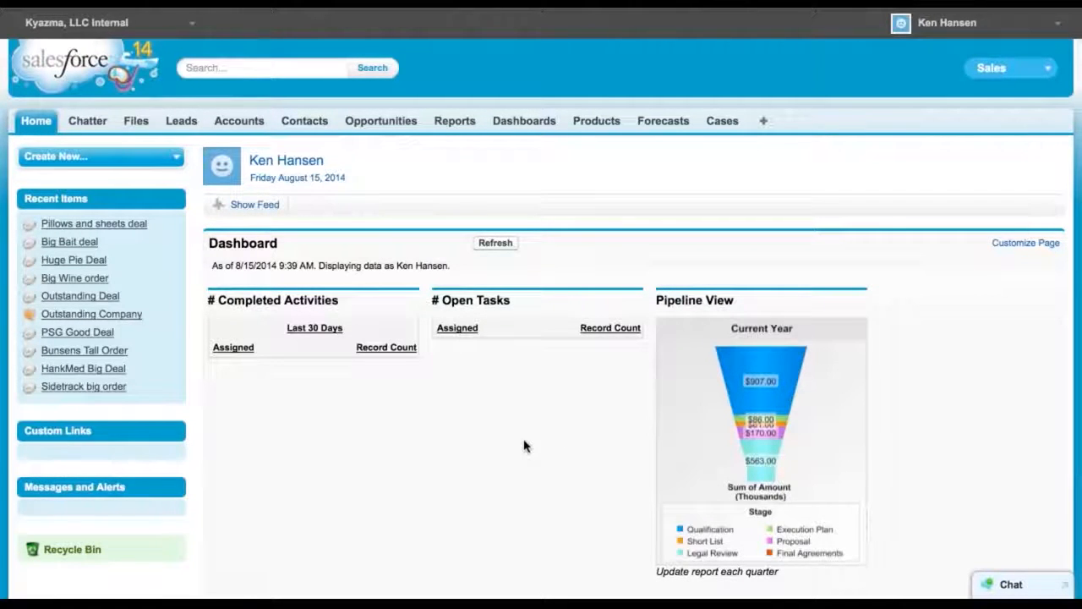
pyautogui.scroll(-5, 524, 446)
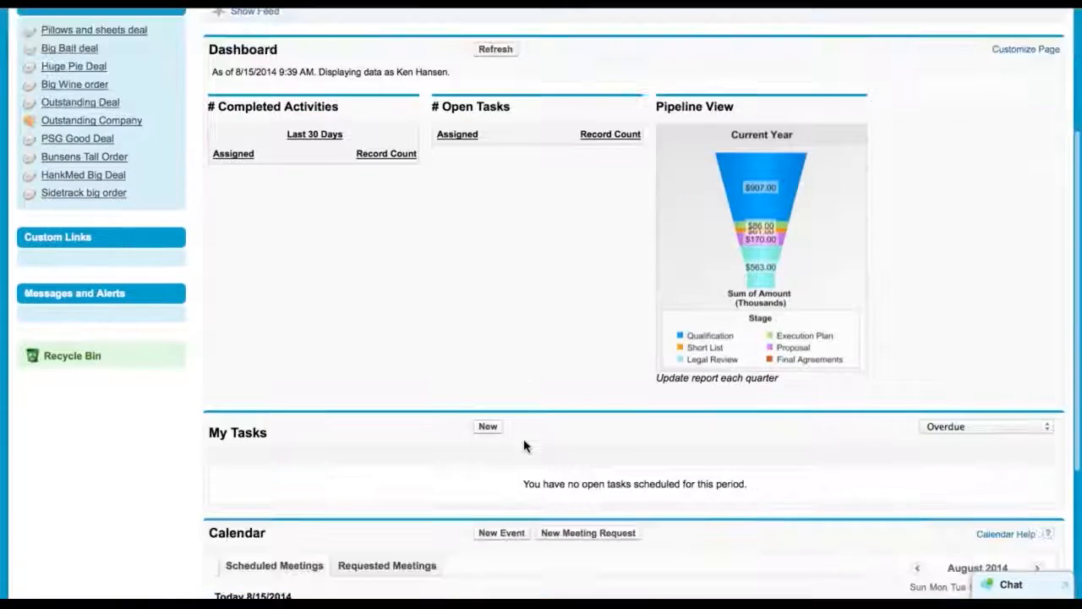
pyautogui.scroll(5, 525, 446)
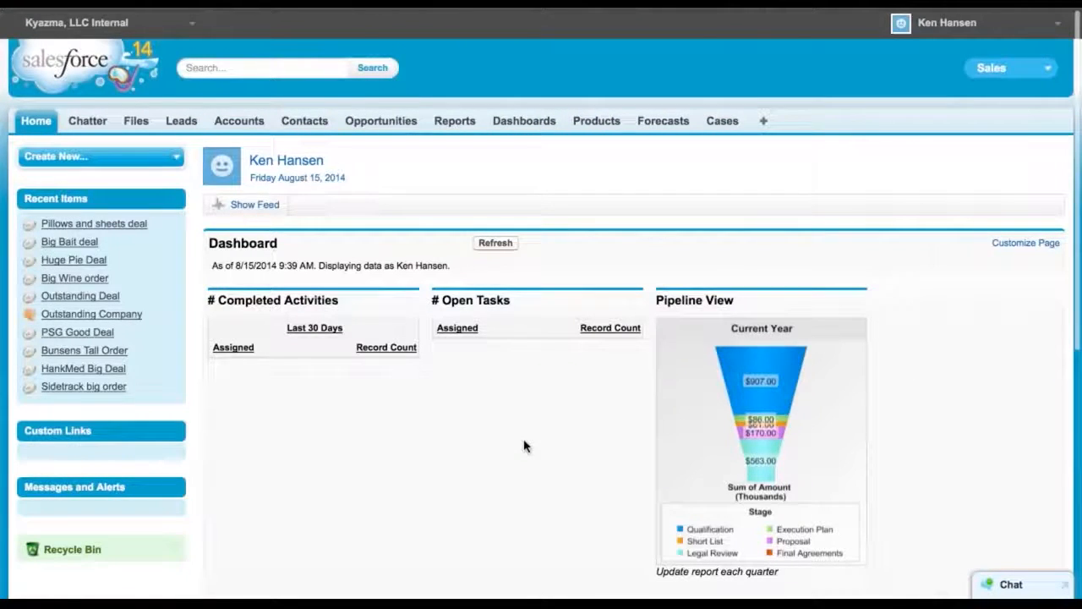
pyautogui.click(519, 127)
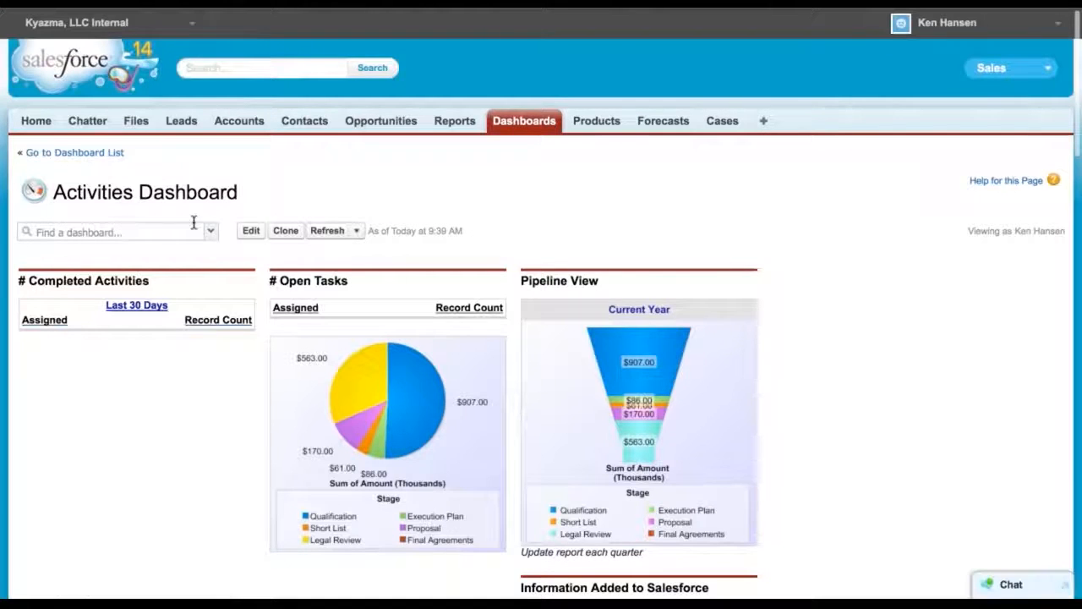
pyautogui.click(252, 231)
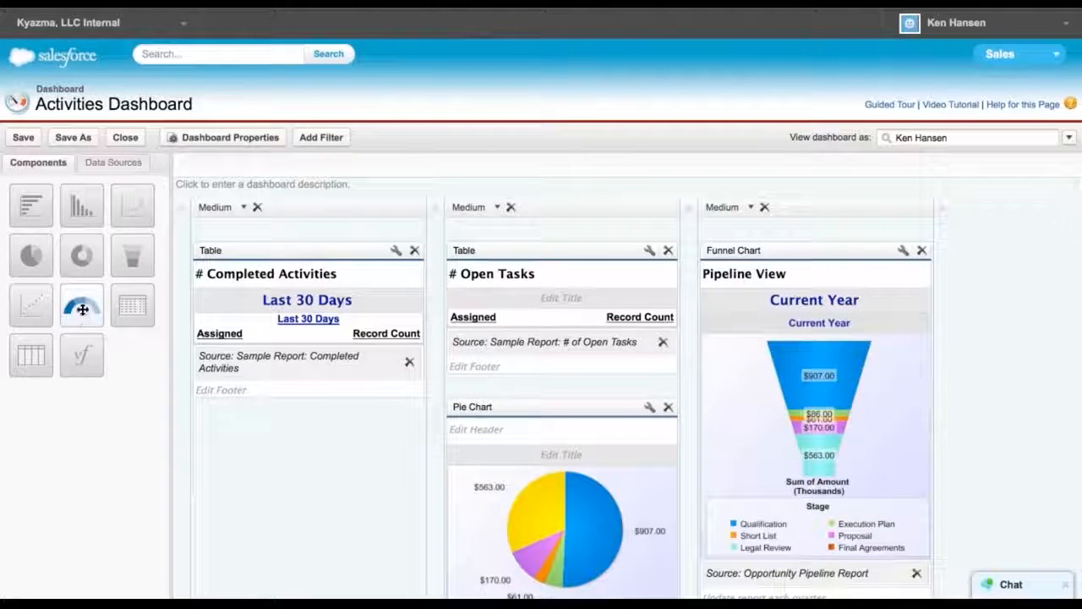
pyautogui.moveTo(83, 307); pyautogui.dragTo(288, 239)
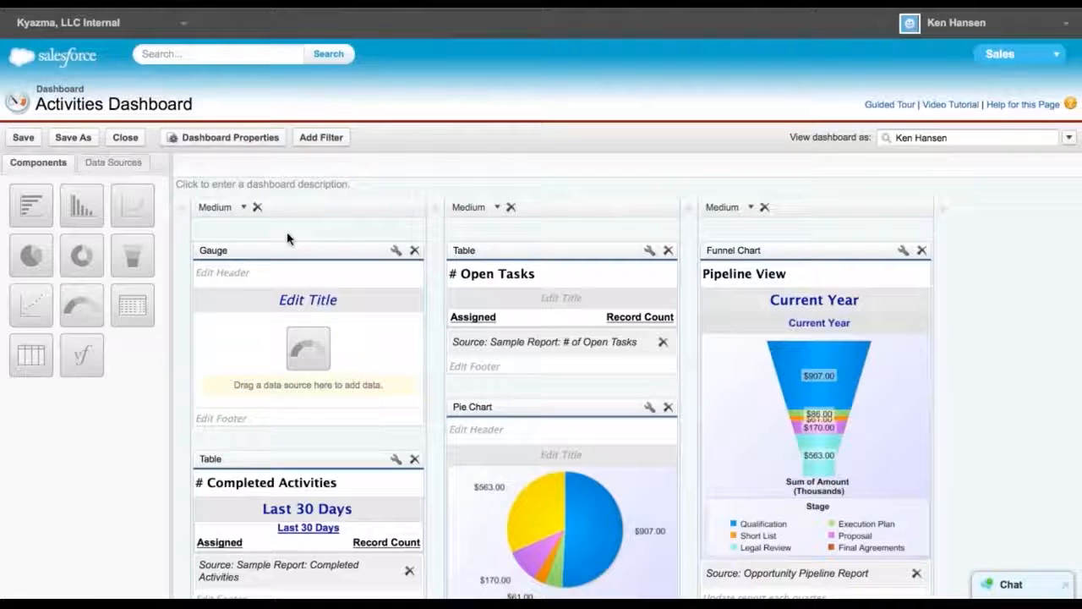
pyautogui.click(239, 274)
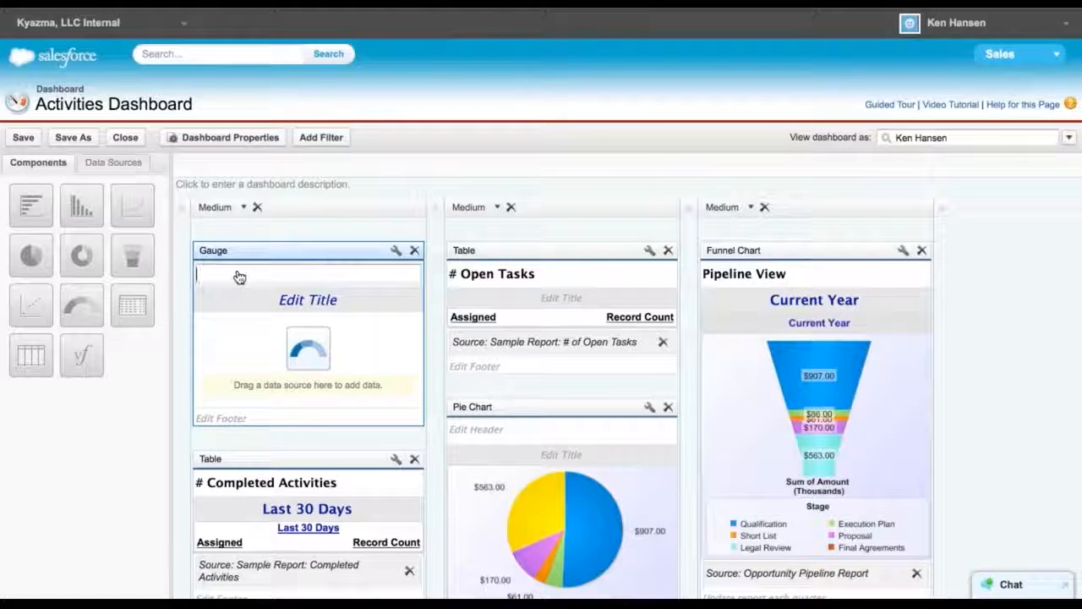
pyautogui.write('Goa')
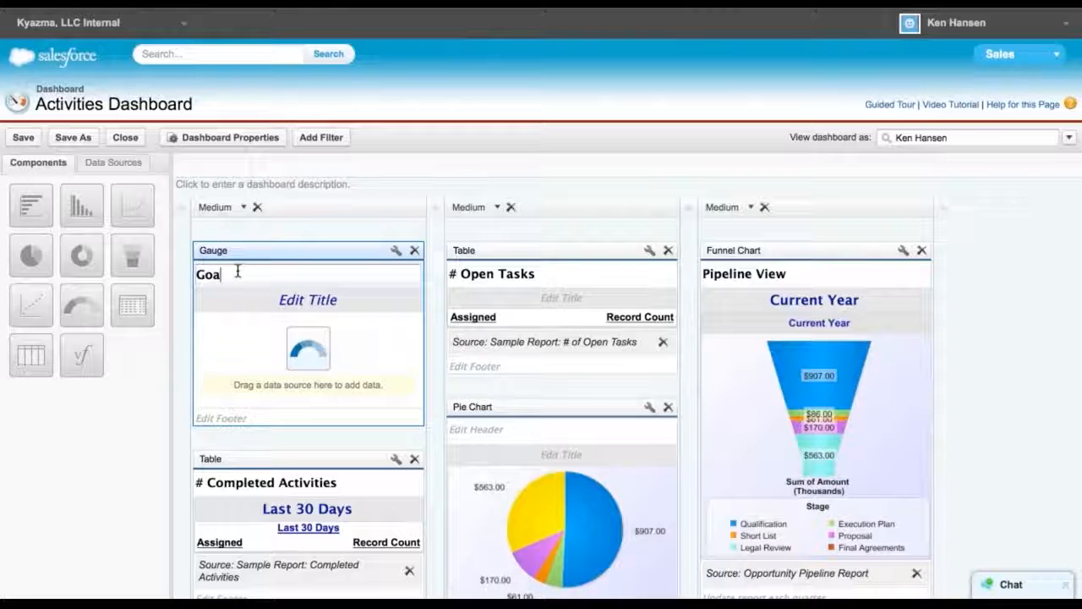
pyautogui.write('l vs Actual')
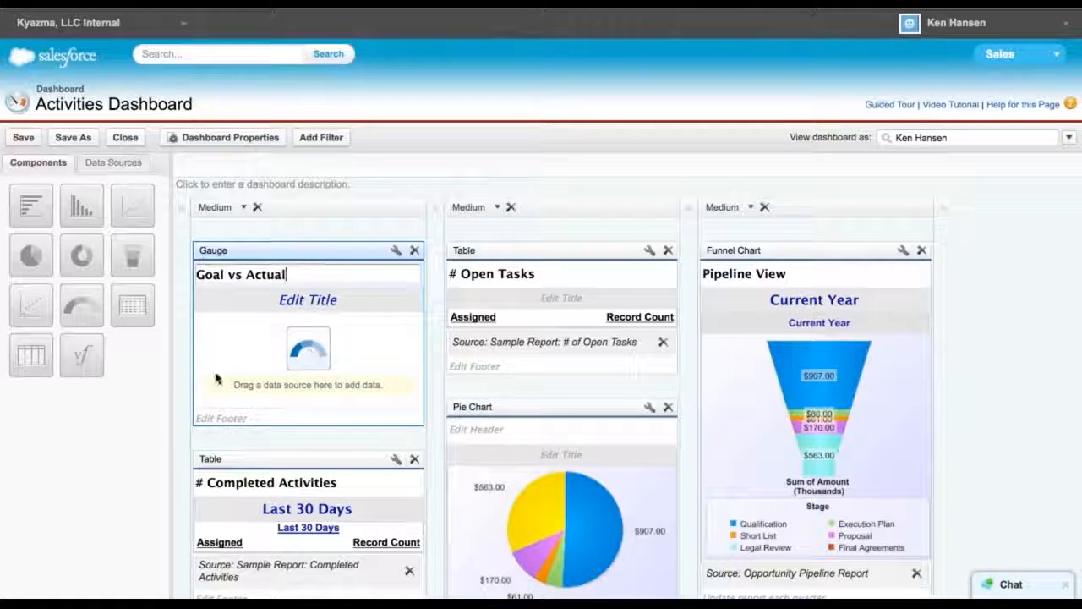
# Set the gauge's data source to the Opportunity Pipeline Report from the Pipeline Reports folder
pyautogui.click(116, 162)
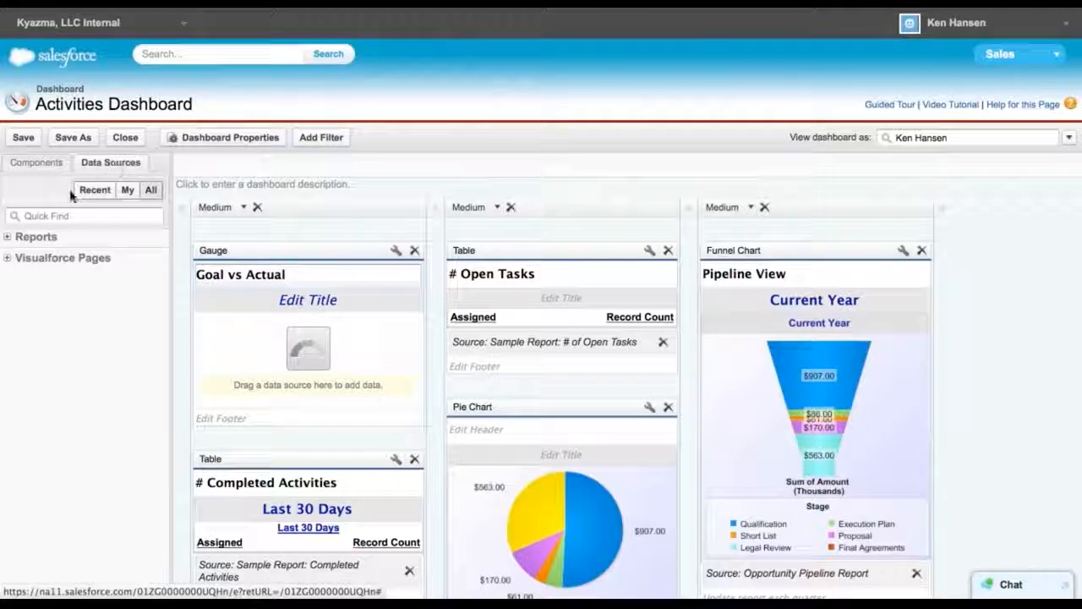
pyautogui.click(86, 192)
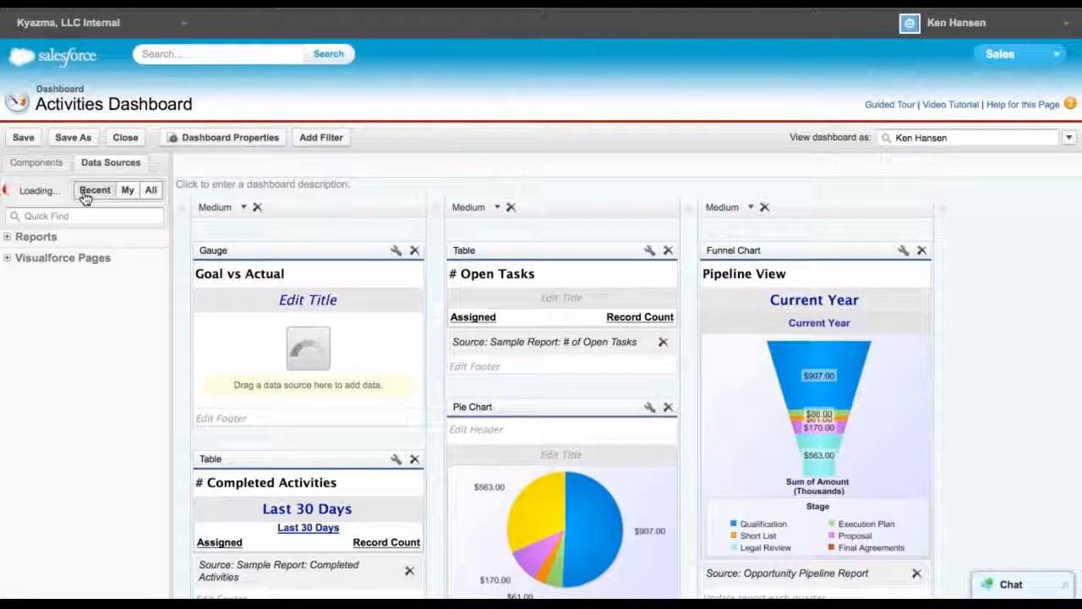
pyautogui.click(10, 239)
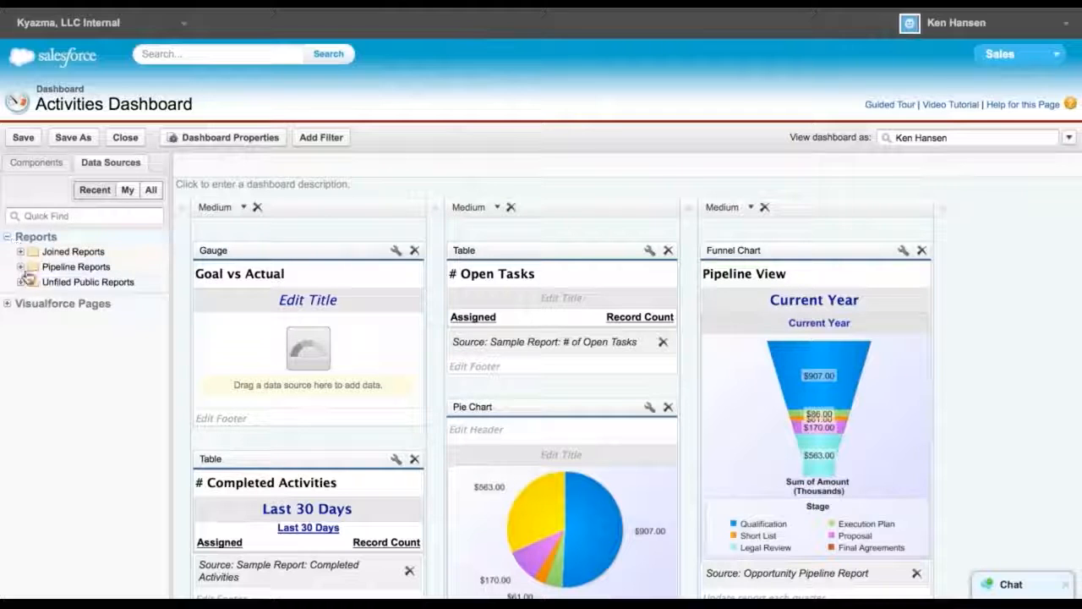
pyautogui.click(21, 266)
pyautogui.moveTo(72, 283); pyautogui.dragTo(262, 340)
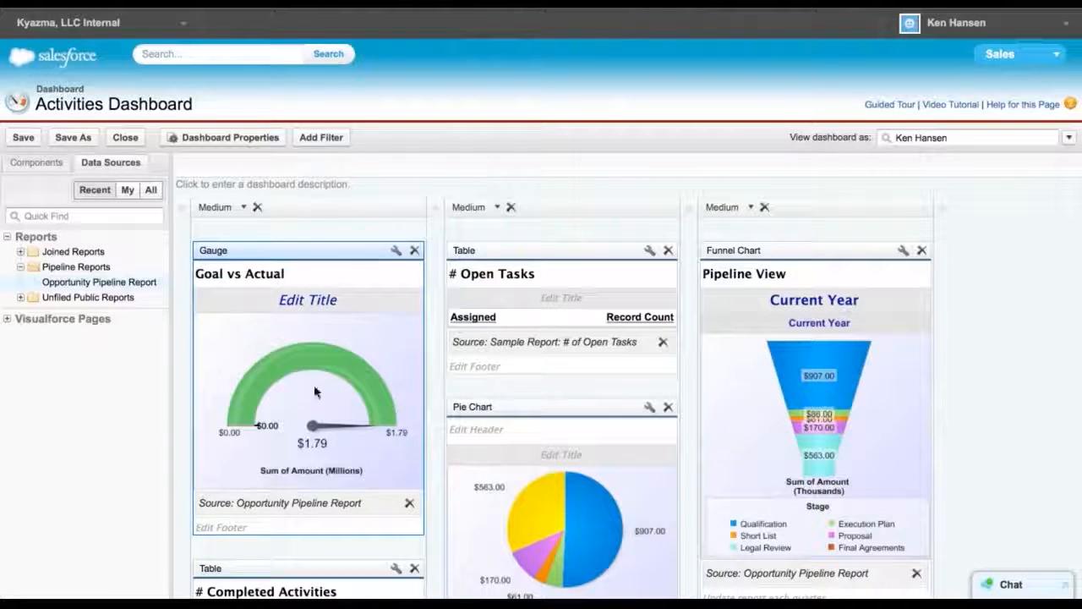
# Open the gauge's component editor and enter 50000 for Breakpoint 1 and 90000 for Breakpoint 2
pyautogui.click(395, 250)
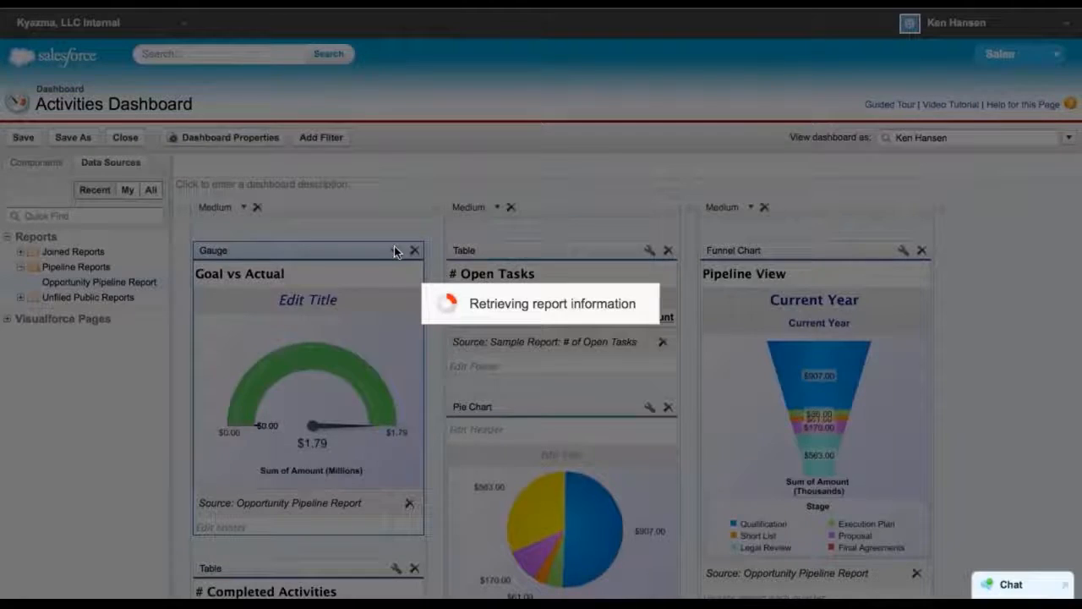
pyautogui.click(494, 518)
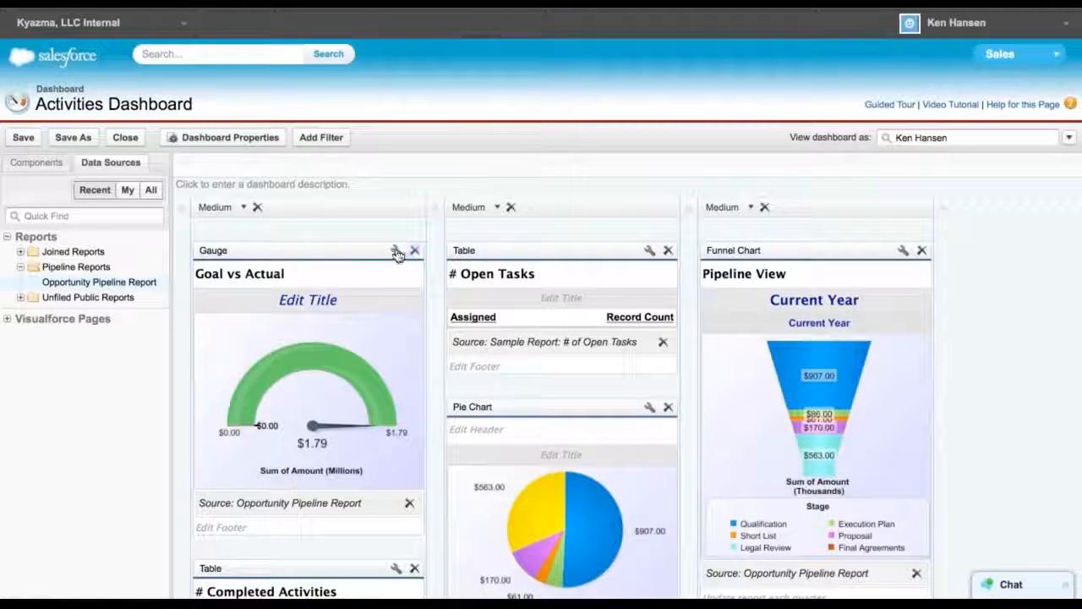
pyautogui.click(397, 252)
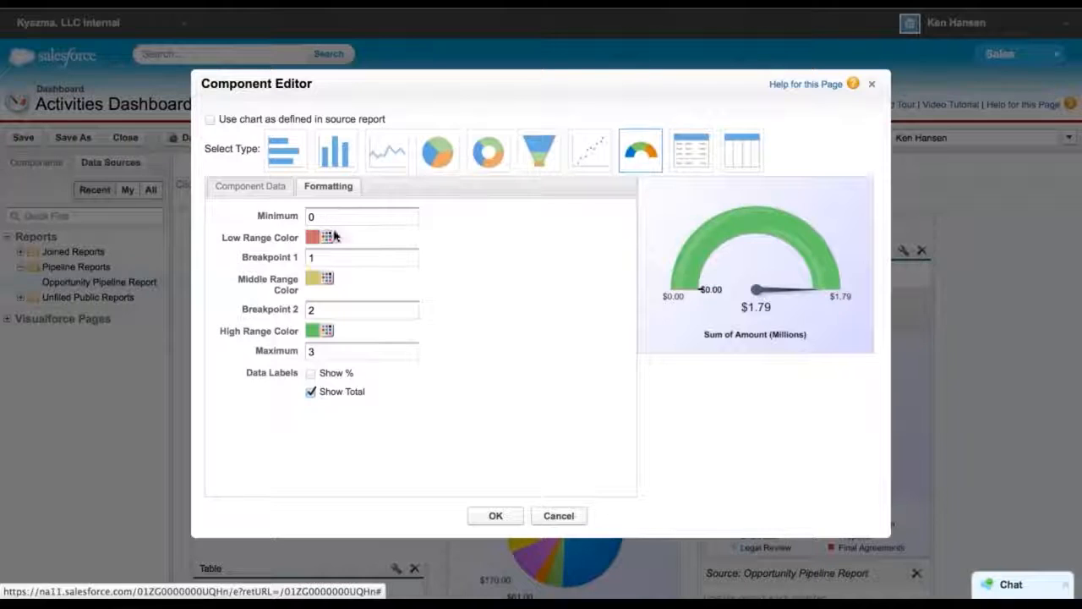
pyautogui.click(334, 260)
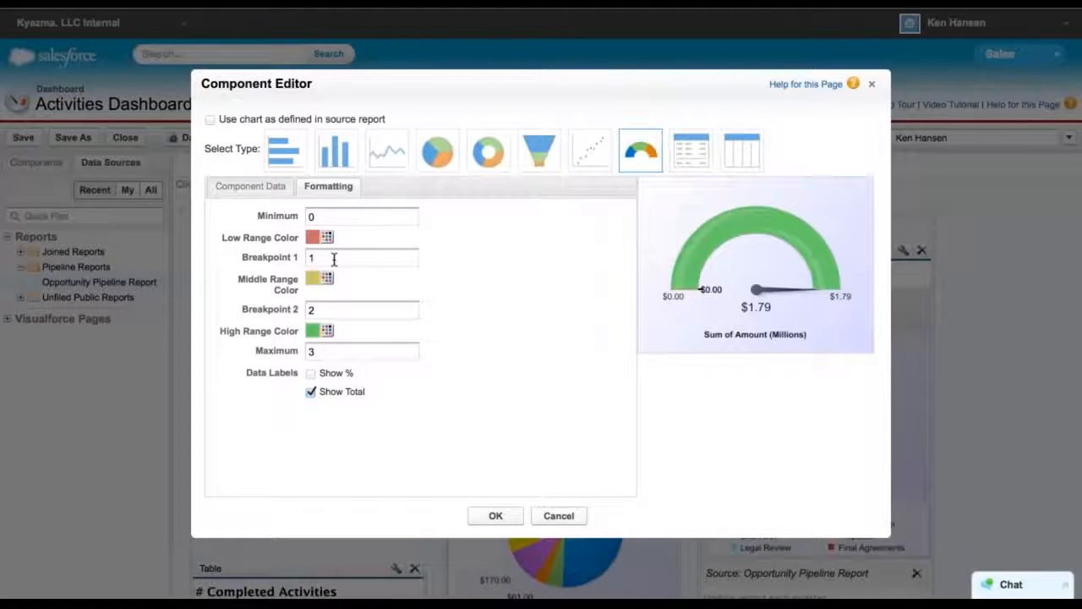
pyautogui.write('50000')
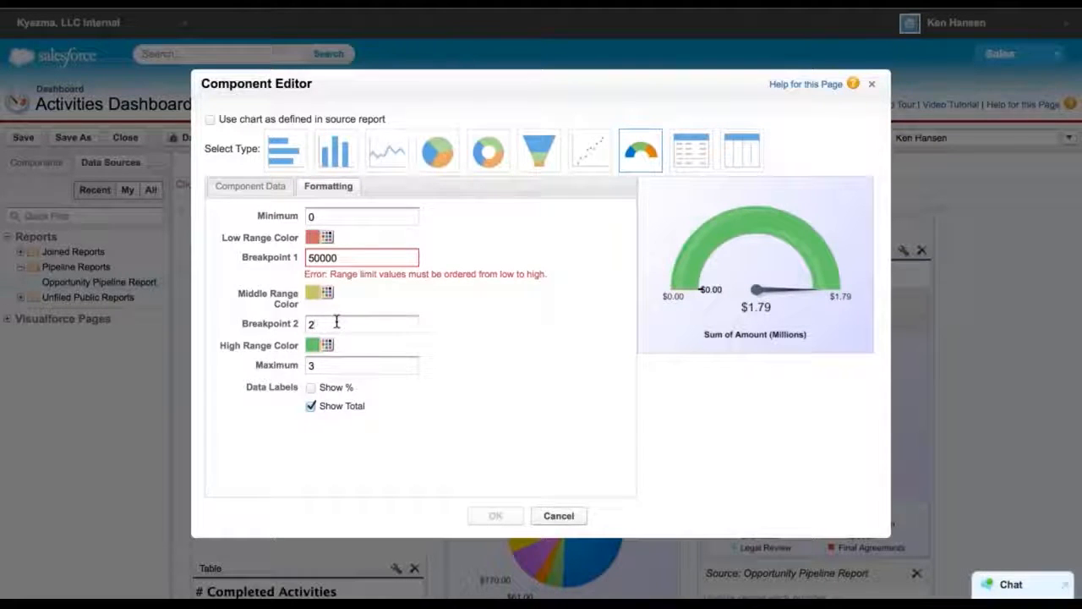
pyautogui.write('900000')
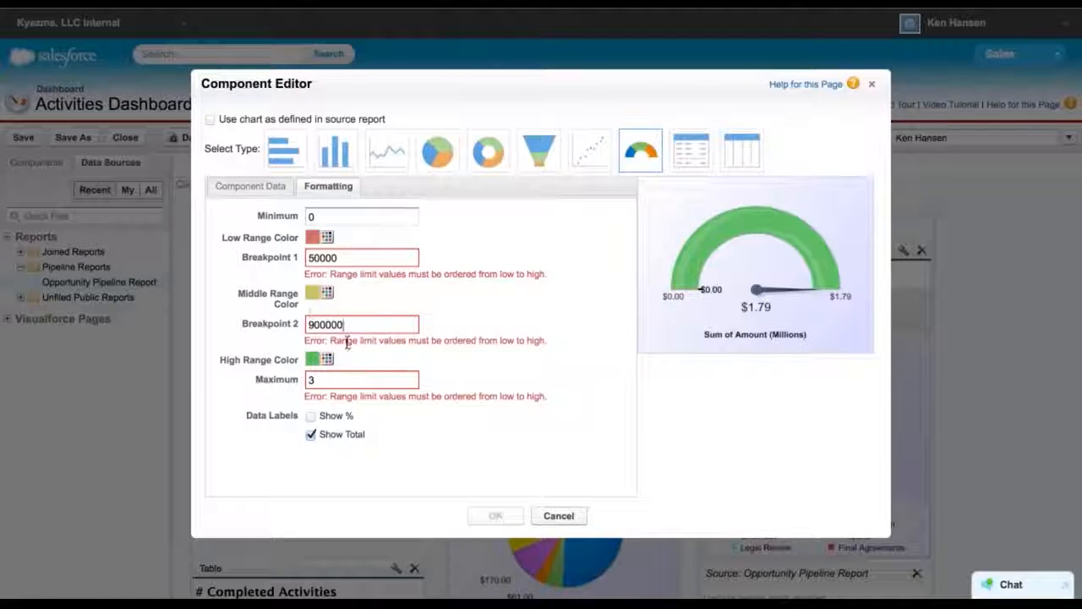
pyautogui.press('BackSpace')
# Set the gauge's maximum to 1000000 and turn on the Show % data label
pyautogui.click(335, 379)
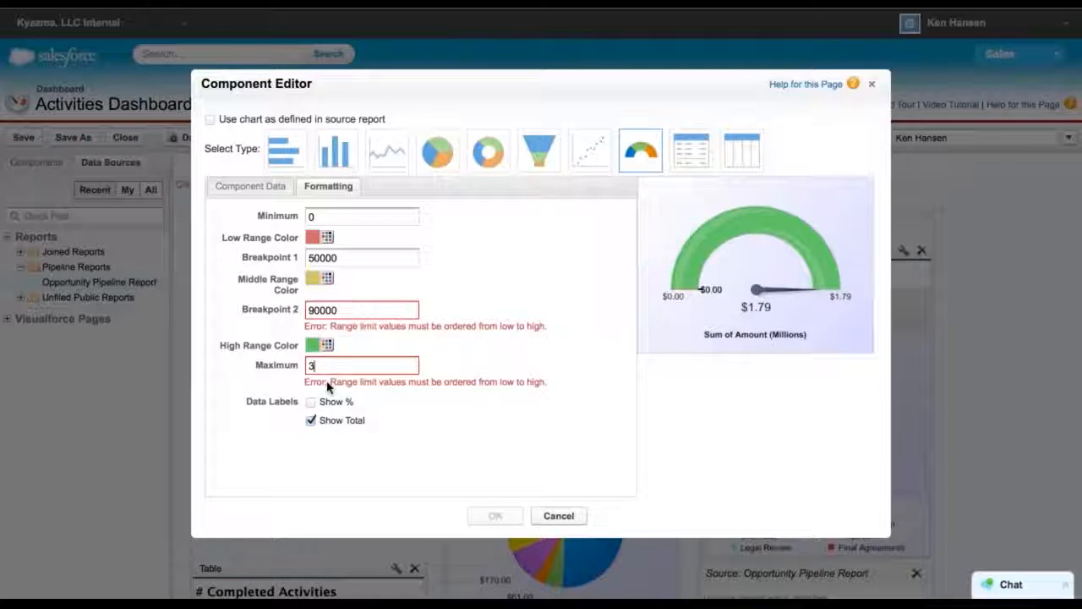
pyautogui.press('BackSpace')
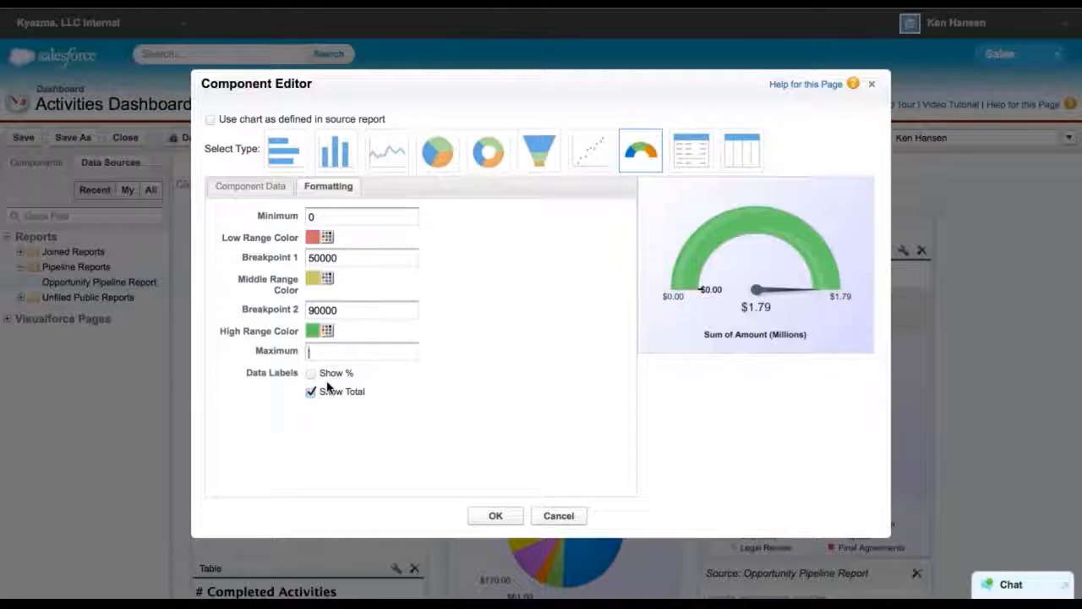
pyautogui.write('1')
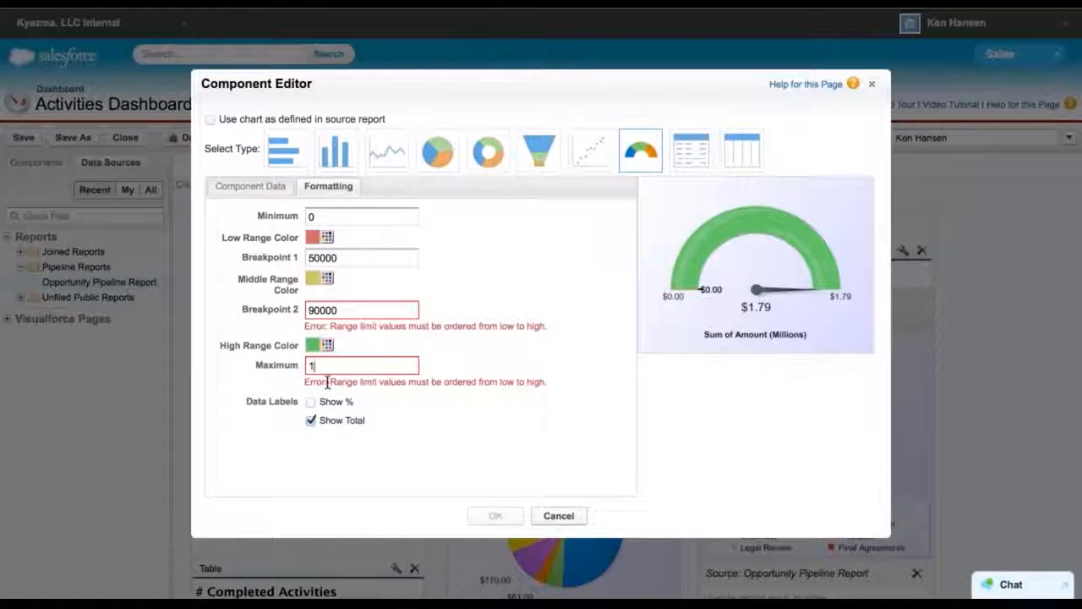
pyautogui.write('00000')
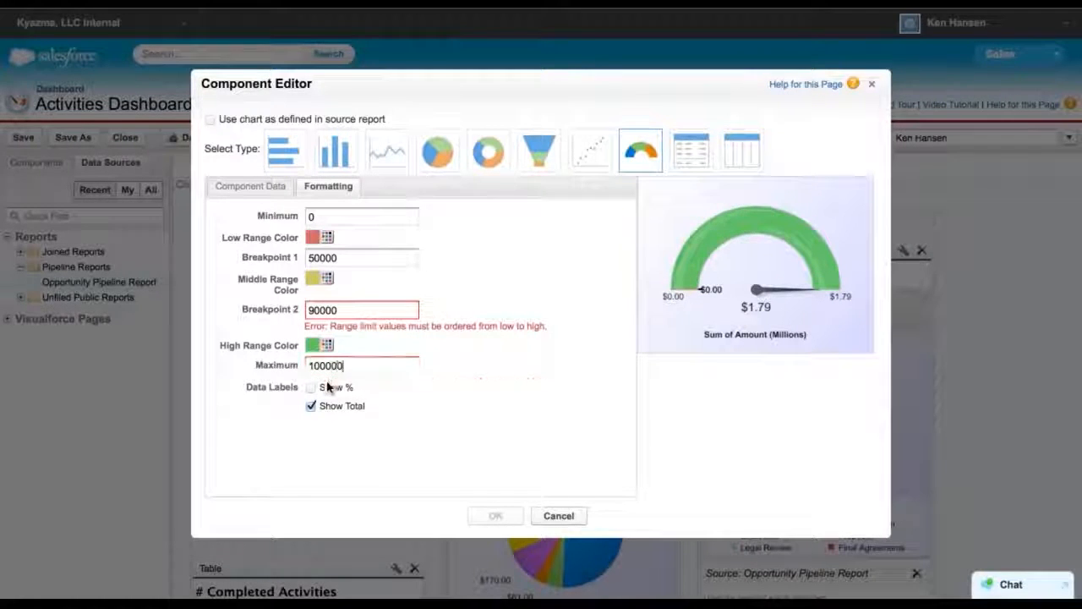
pyautogui.click(311, 376)
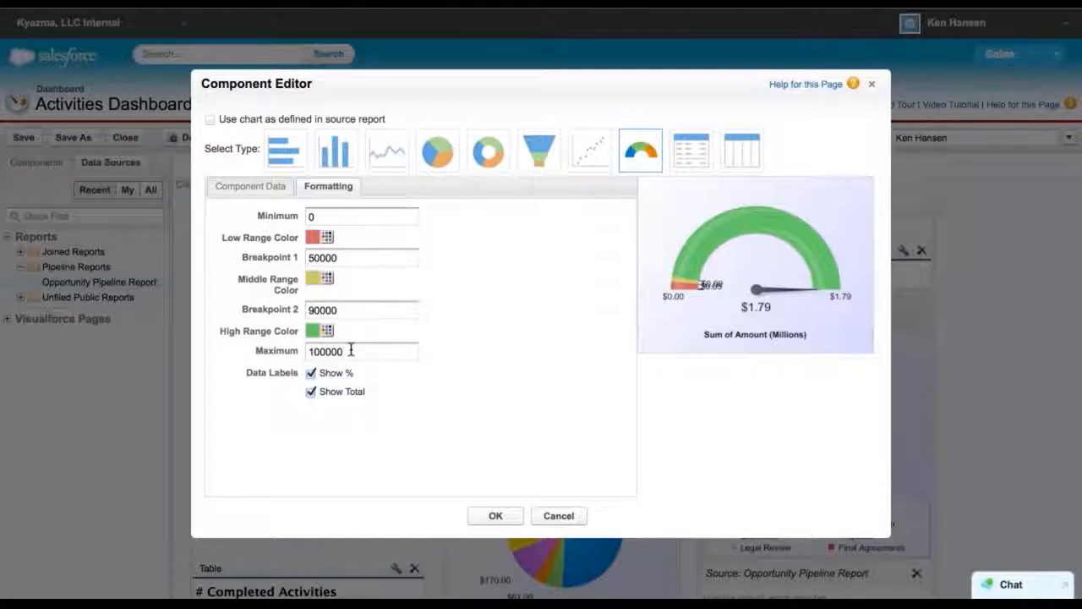
# Change Breakpoint 2 to 700000 and Breakpoint 1 to 300000, then apply the gauge settings
pyautogui.click(337, 310)
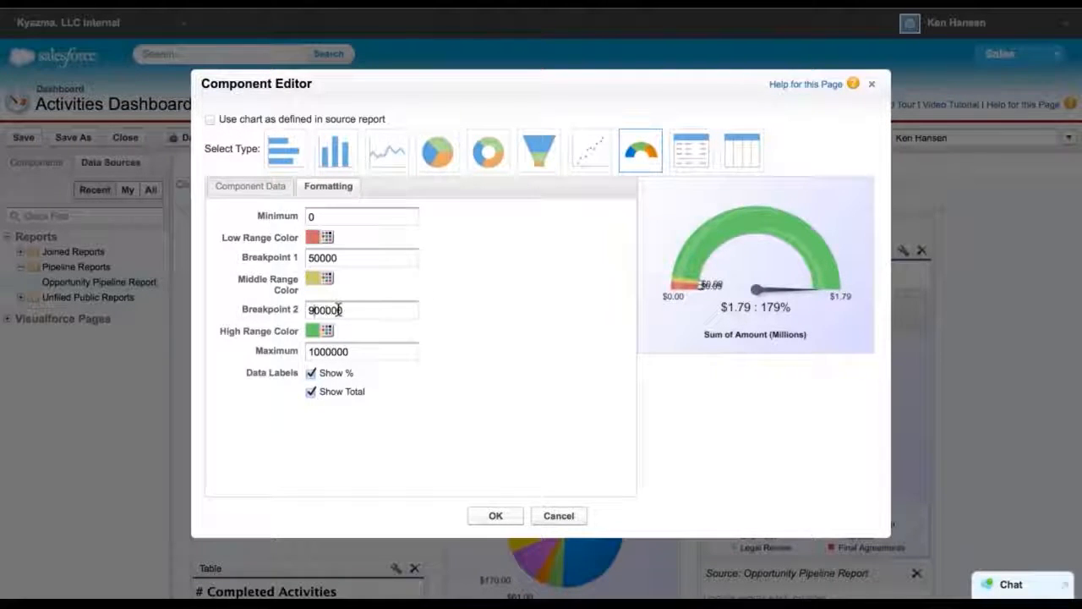
pyautogui.press('BackSpace')
pyautogui.write('7')
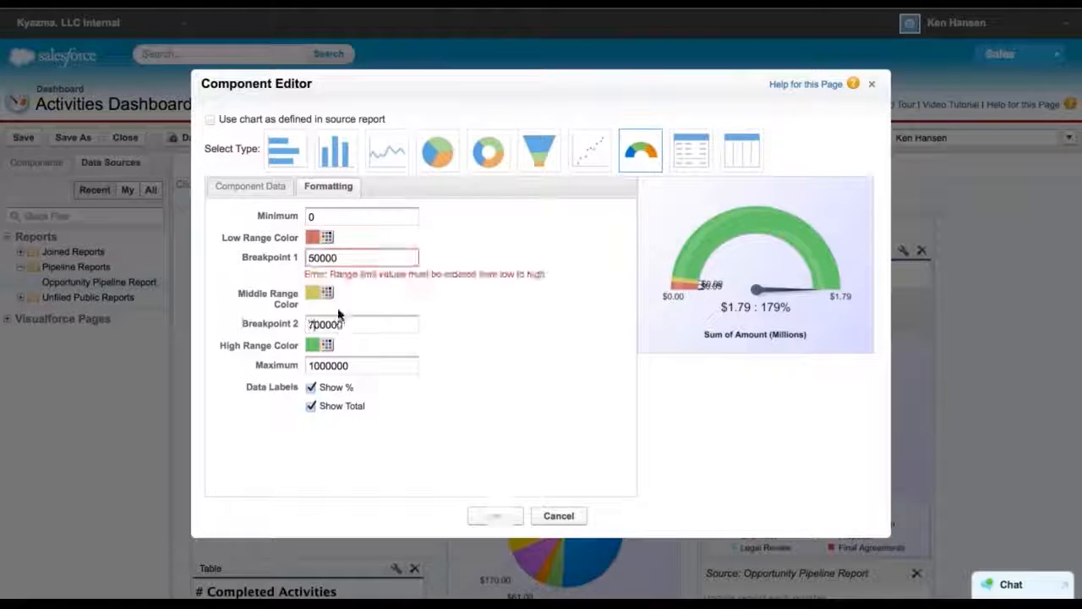
pyautogui.click(313, 259)
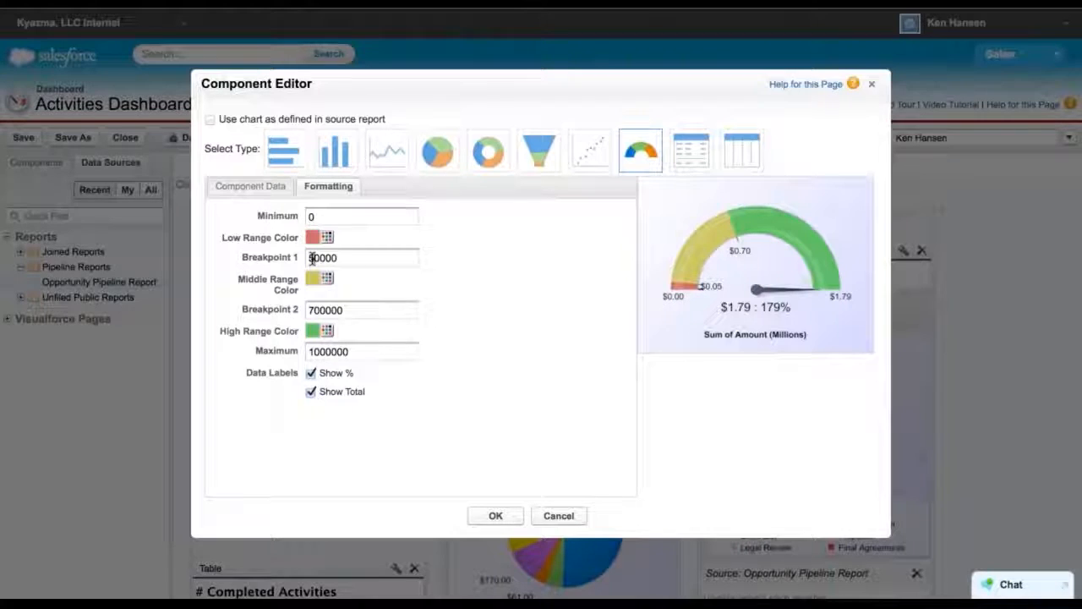
pyautogui.press('BackSpace')
pyautogui.write('30')
pyautogui.click(382, 311)
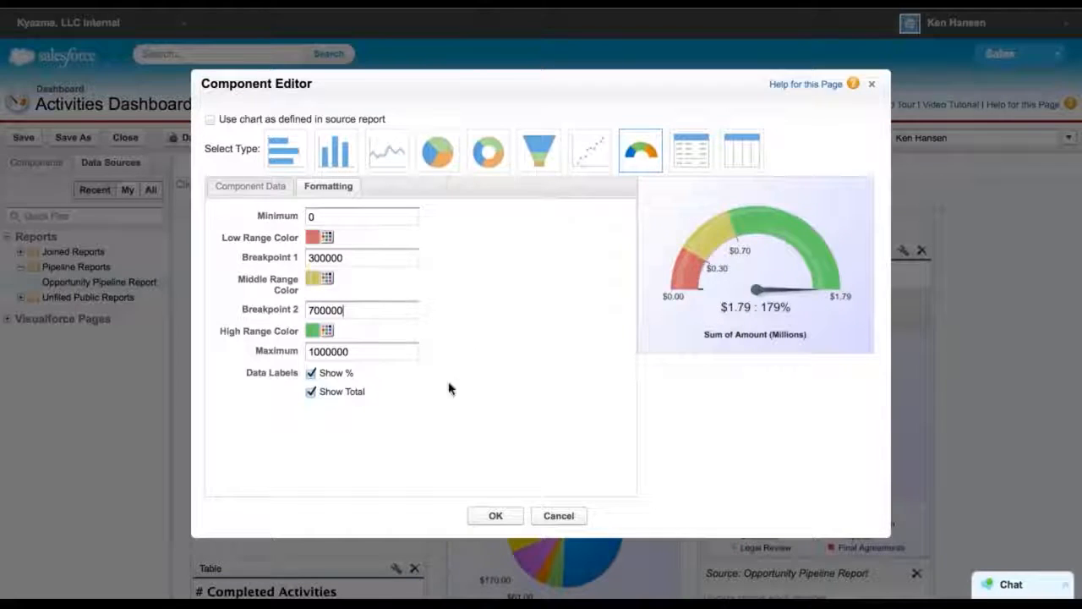
pyautogui.click(496, 518)
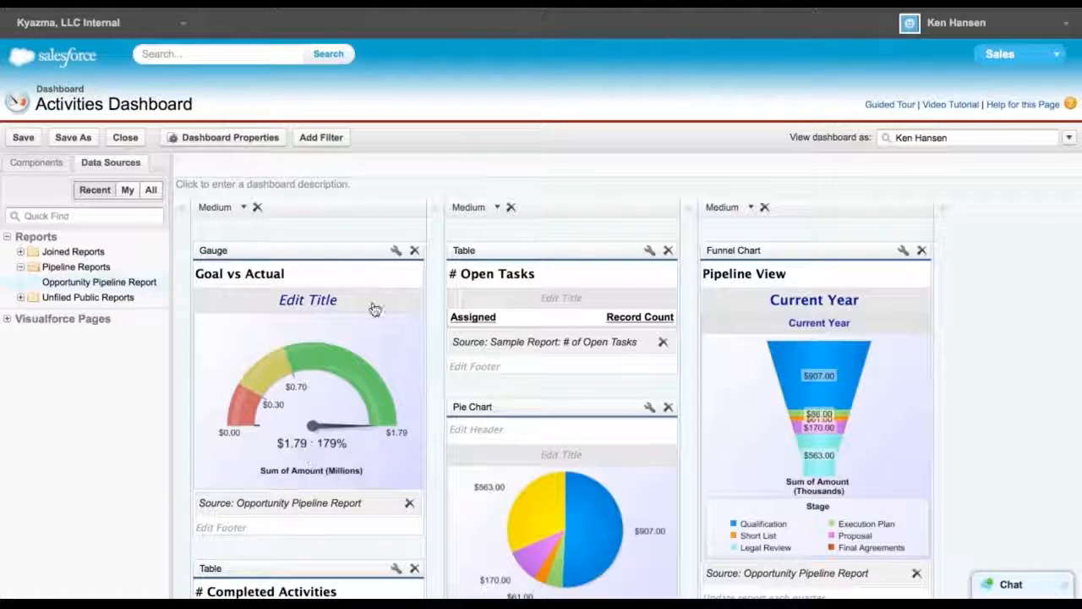
# Reopen the gauge's component editor and set its value to Sum of Amount
pyautogui.click(394, 251)
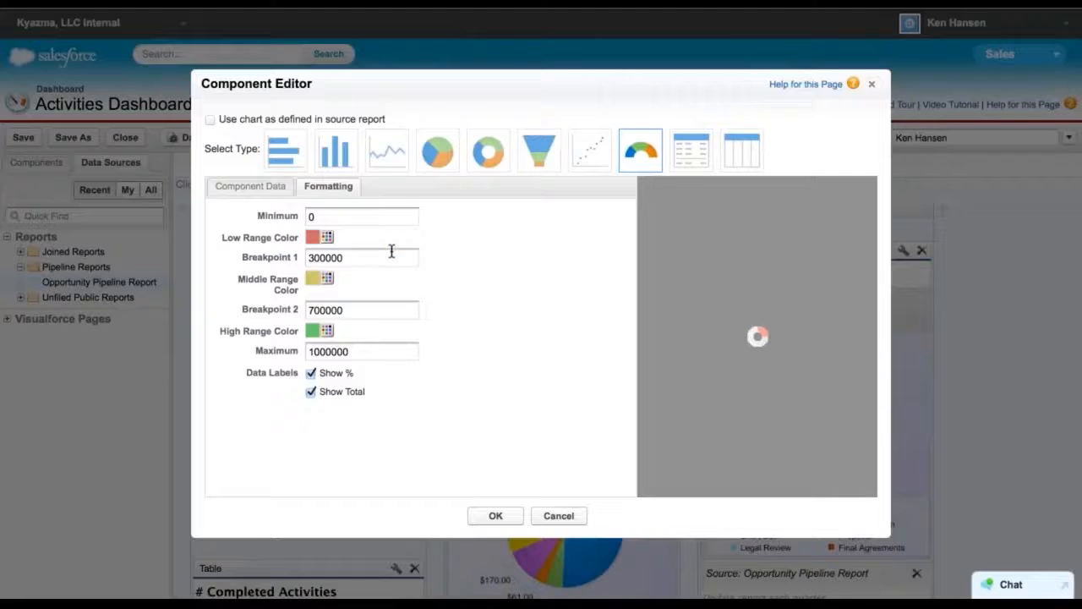
pyautogui.click(253, 186)
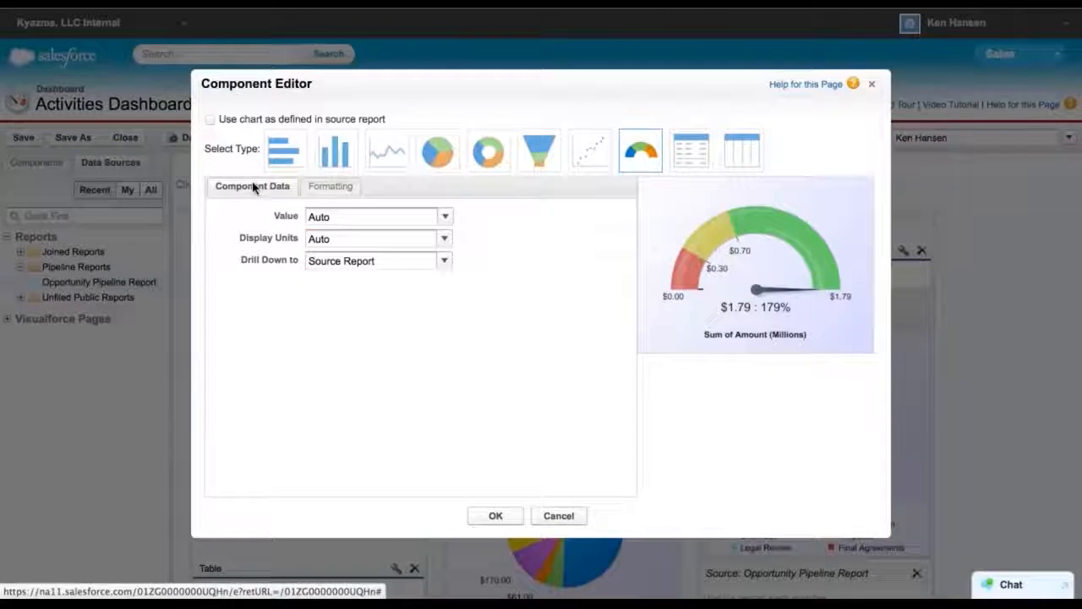
pyautogui.click(445, 218)
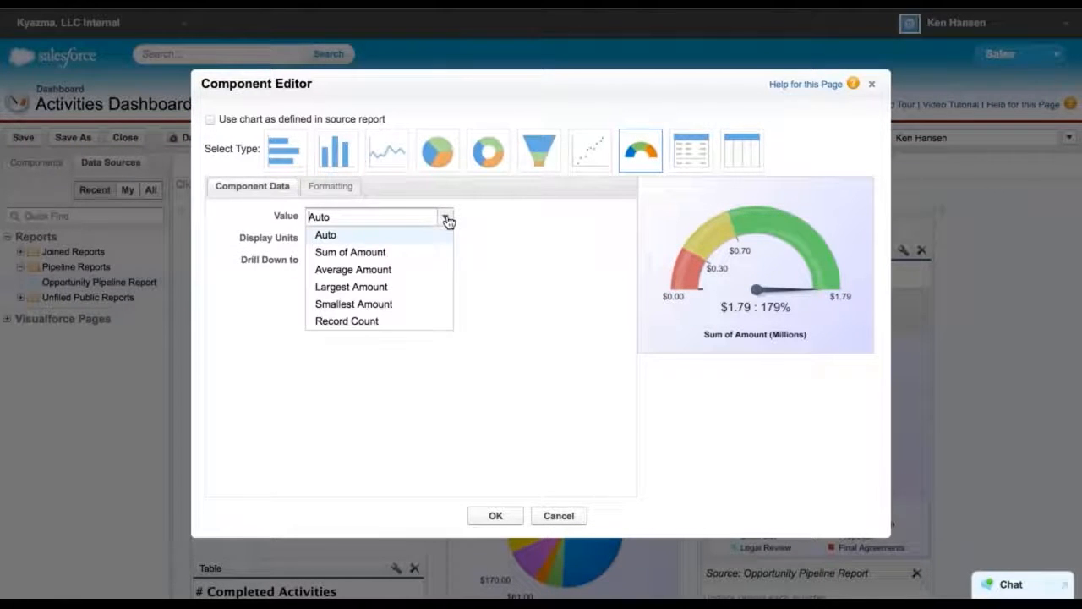
pyautogui.click(362, 254)
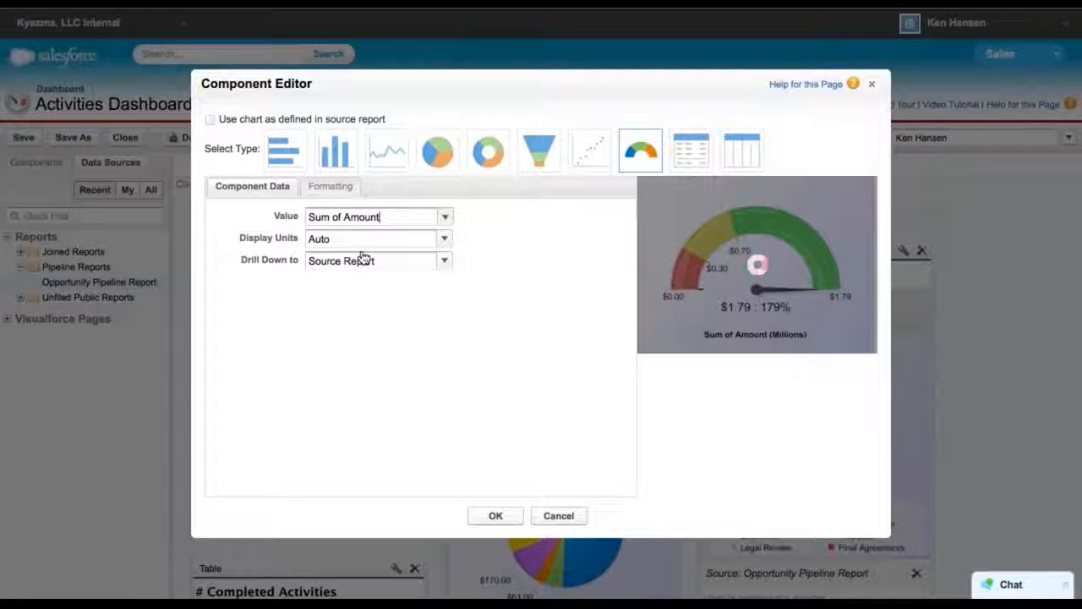
# Set the gauge's display units to Whole Units and its data labels to Show % only, then apply the settings
pyautogui.click(445, 242)
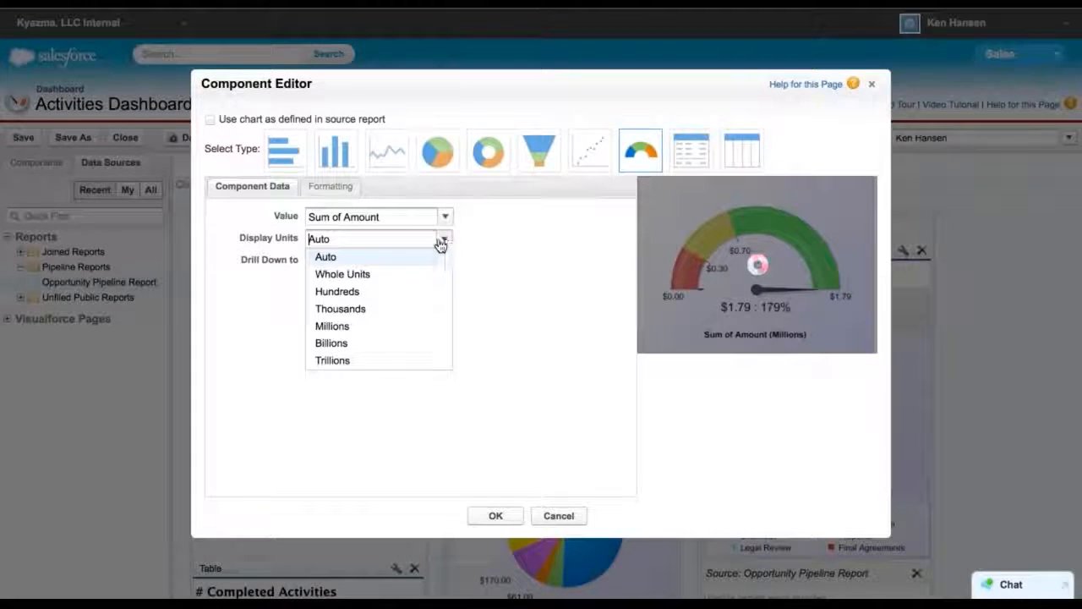
pyautogui.click(342, 275)
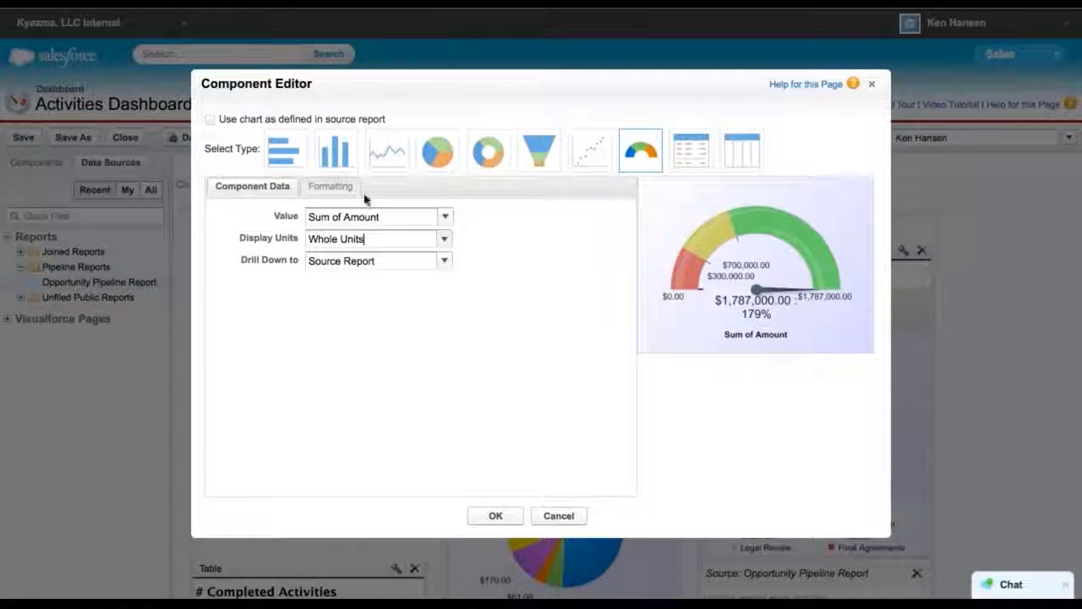
pyautogui.click(322, 187)
pyautogui.click(311, 373)
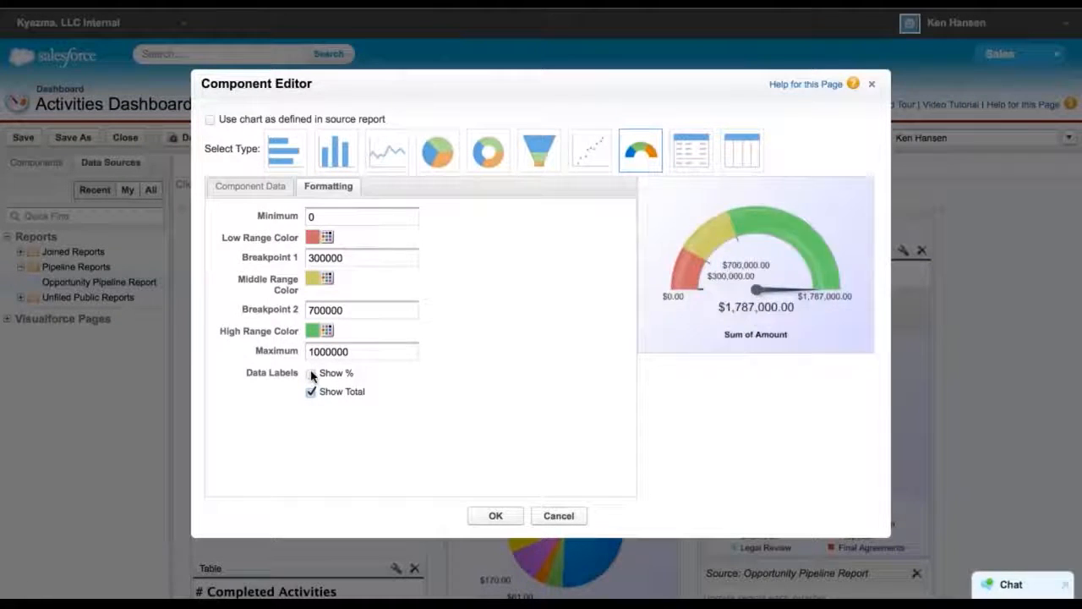
pyautogui.click(310, 374)
pyautogui.click(310, 391)
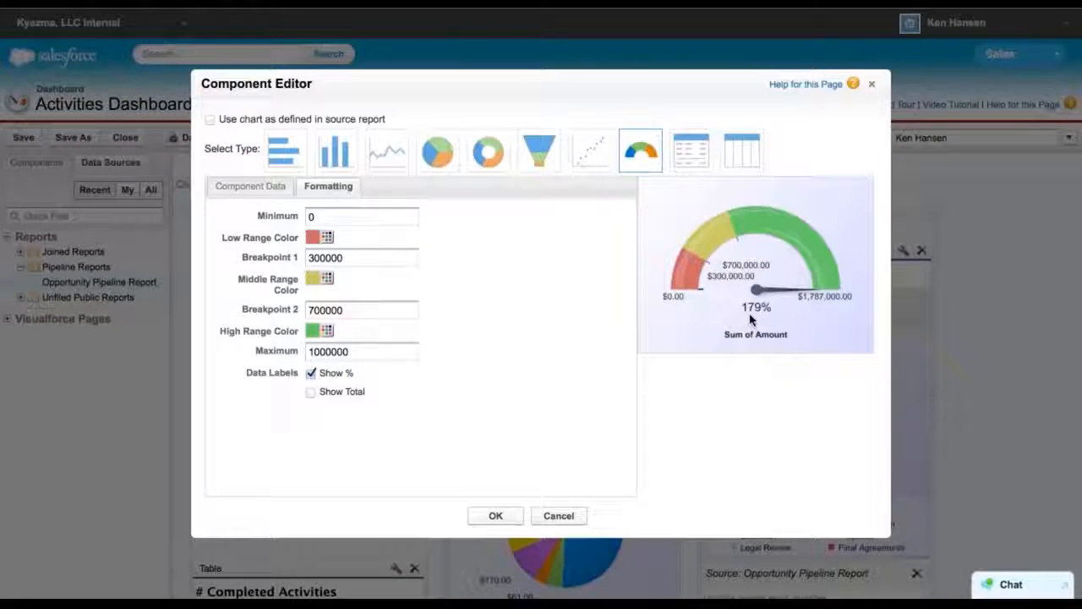
pyautogui.click(495, 516)
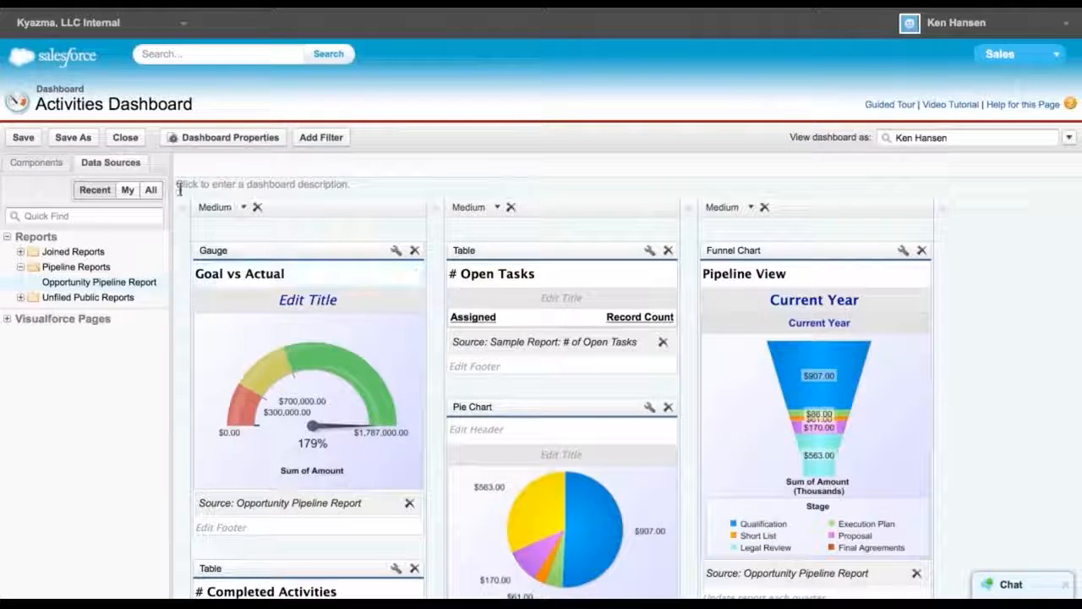
# Close the dashboard editor and look over the finished dashboard
pyautogui.click(127, 140)
pyautogui.click(461, 337)
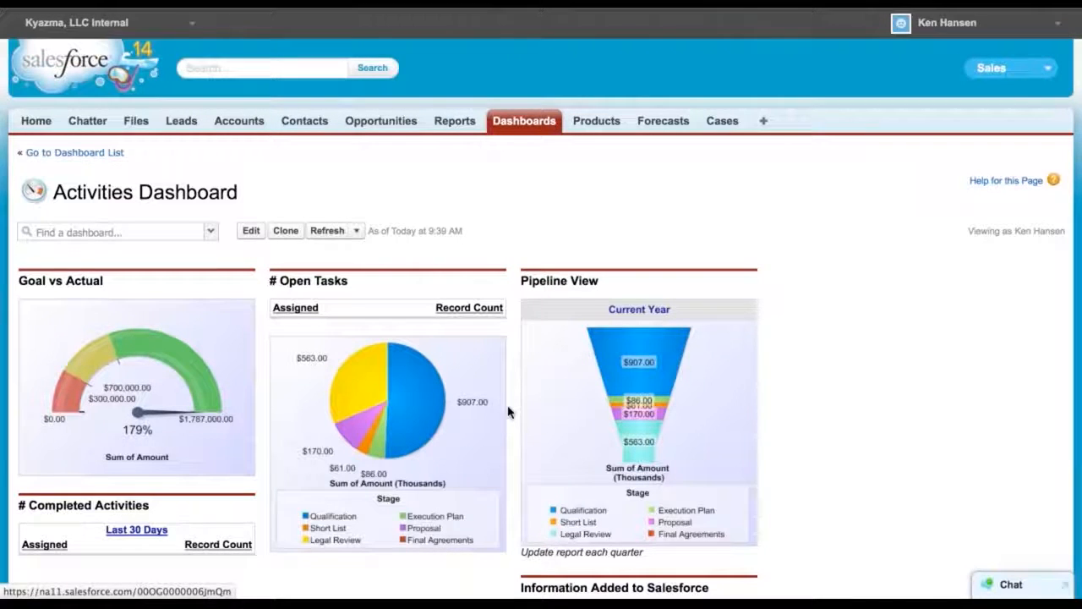
pyautogui.scroll(-3, 508, 412)
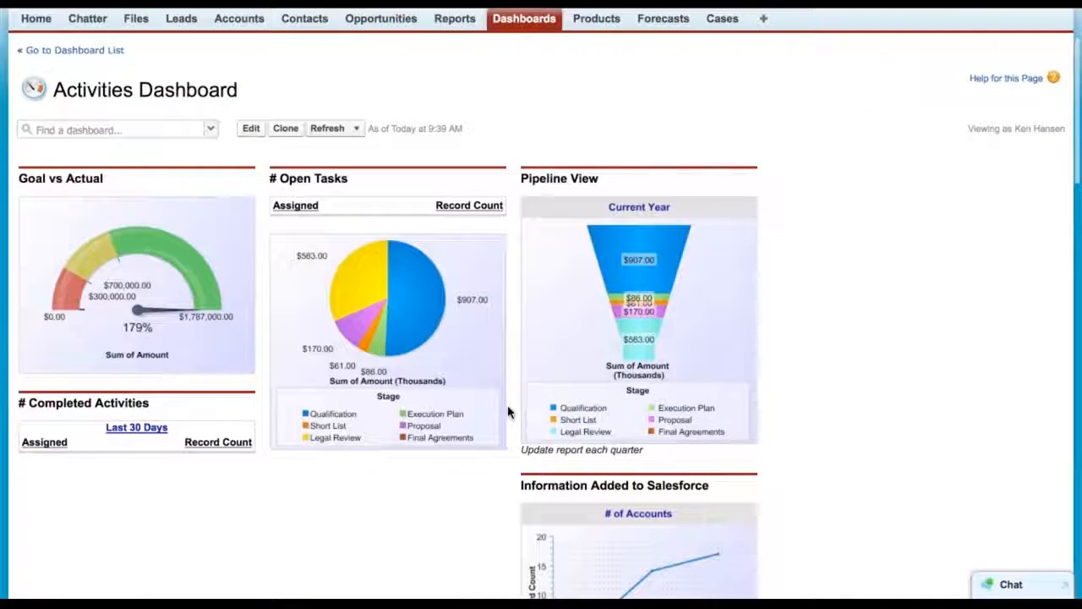
pyautogui.scroll(-5, 508, 412)
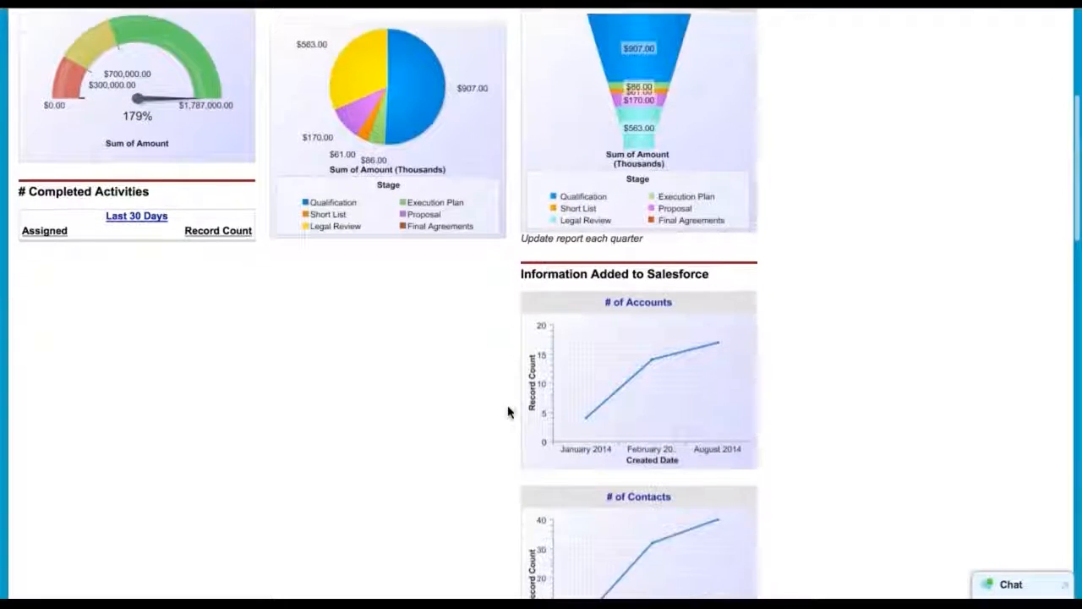
pyautogui.scroll(8, 508, 412)
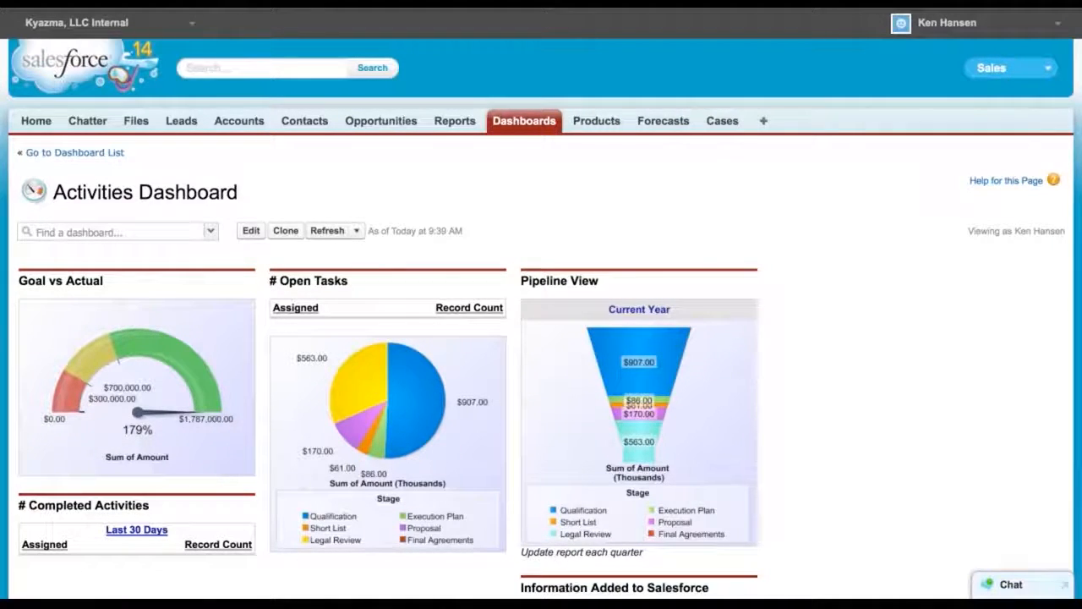
# Open the gauge's source report, Opportunity Pipeline Report, in a new tab and review its data
pyautogui.rightClick(133, 356)
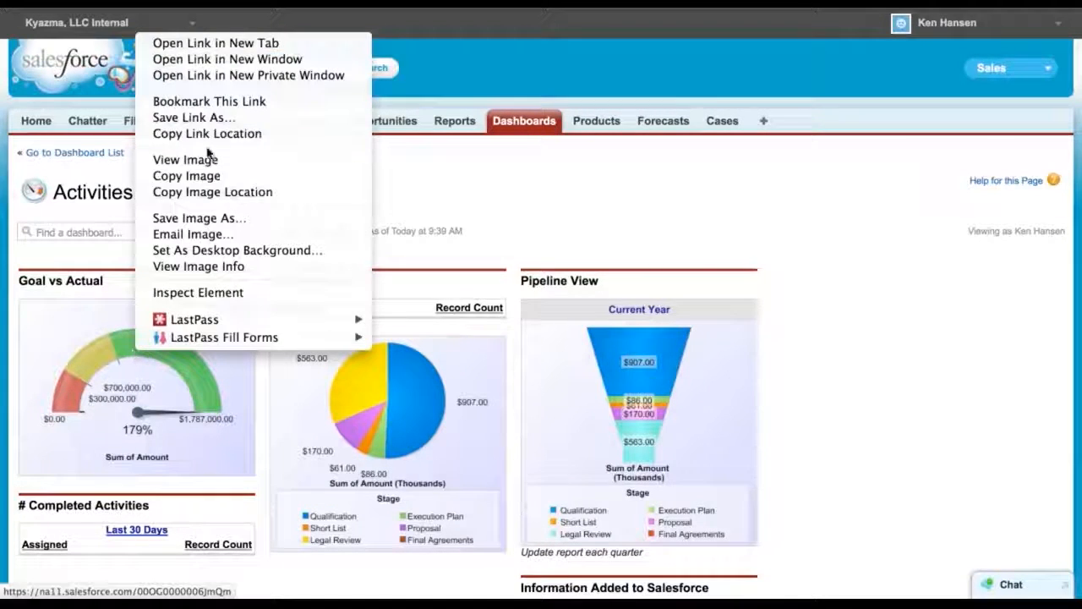
pyautogui.click(210, 43)
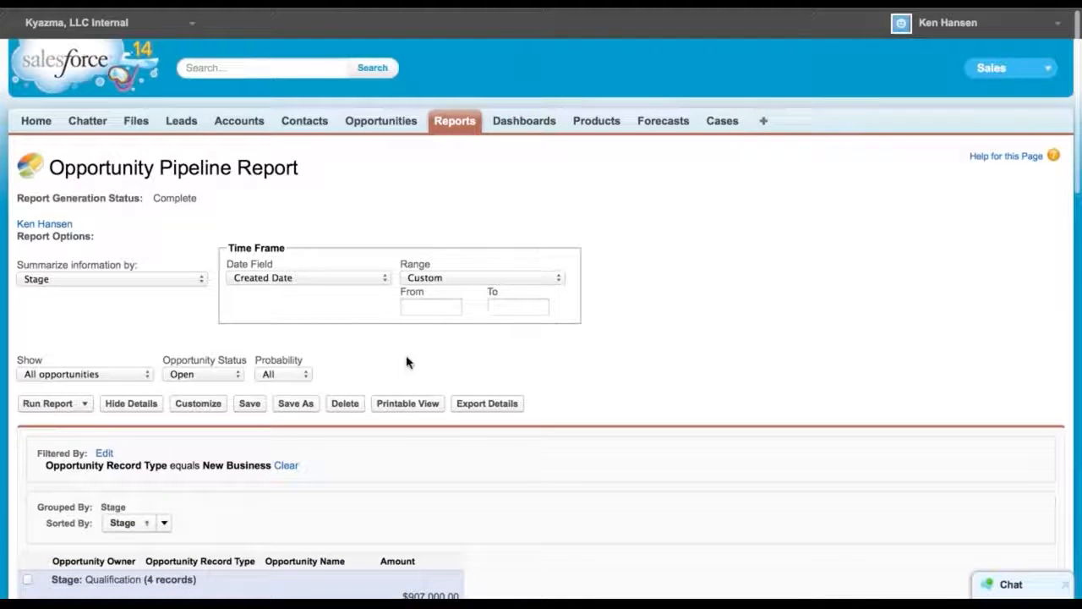
pyautogui.scroll(-3, 597, 411)
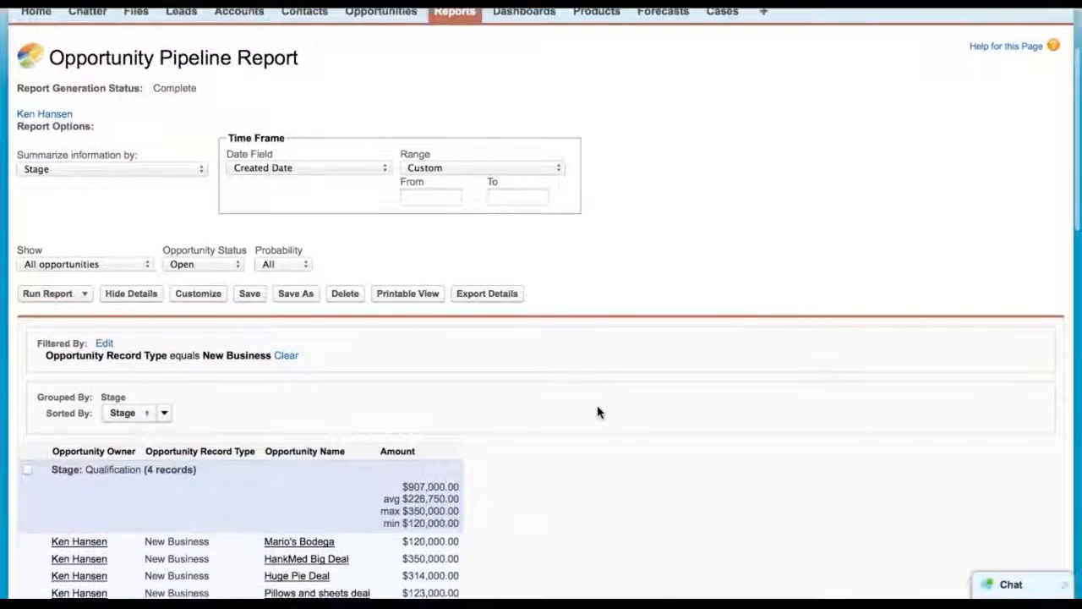
pyautogui.scroll(2, 597, 411)
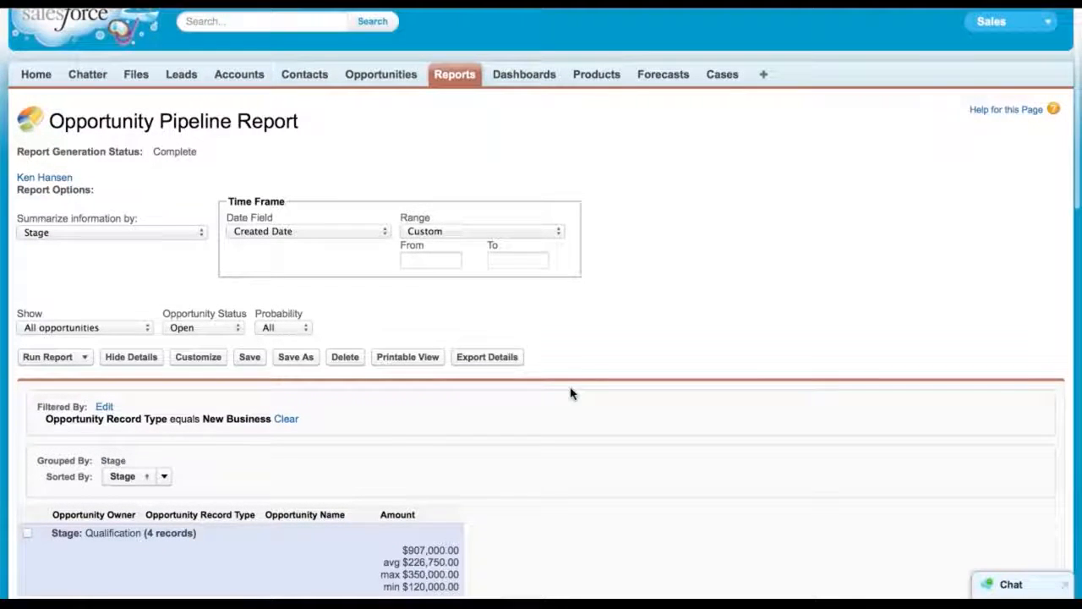
pyautogui.scroll(-3, 570, 393)
pyautogui.scroll(-5, 571, 393)
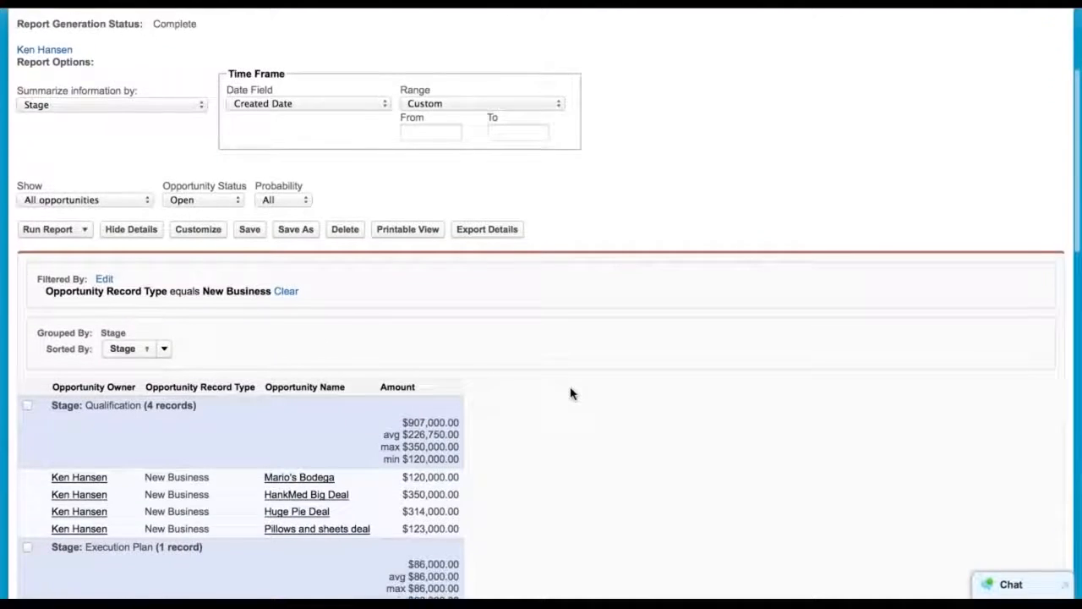
pyautogui.scroll(5, 571, 393)
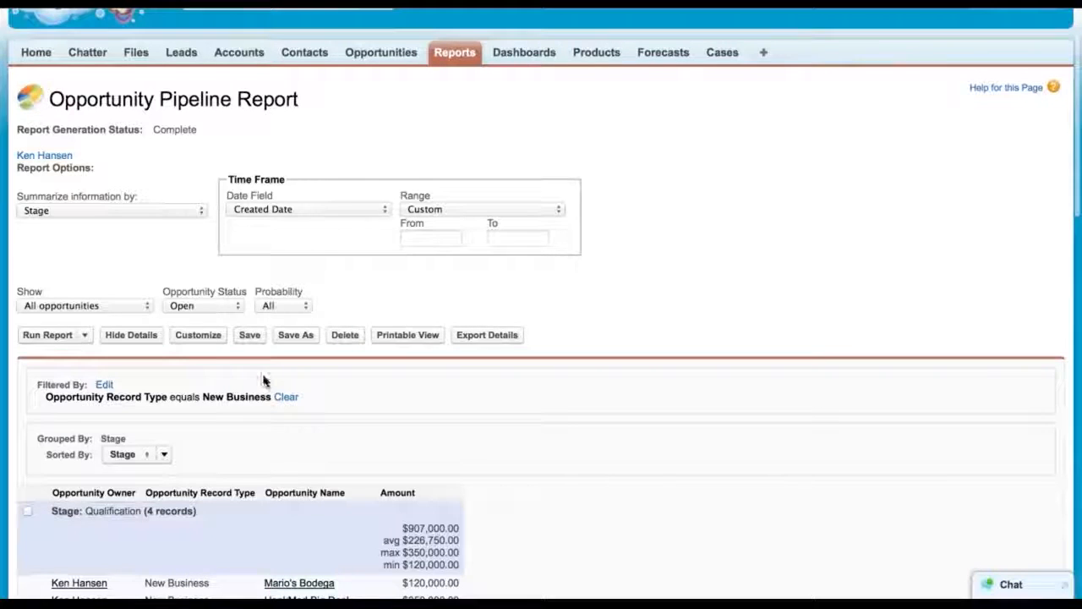
# Customize the report and change its date field to Close Date
pyautogui.click(207, 338)
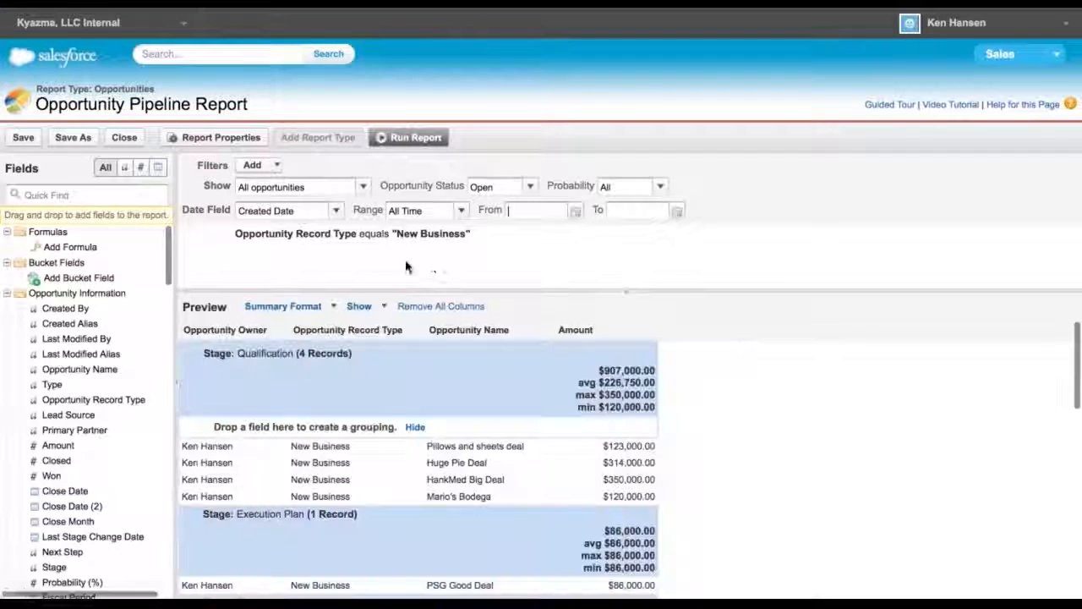
pyautogui.click(339, 214)
pyautogui.click(269, 252)
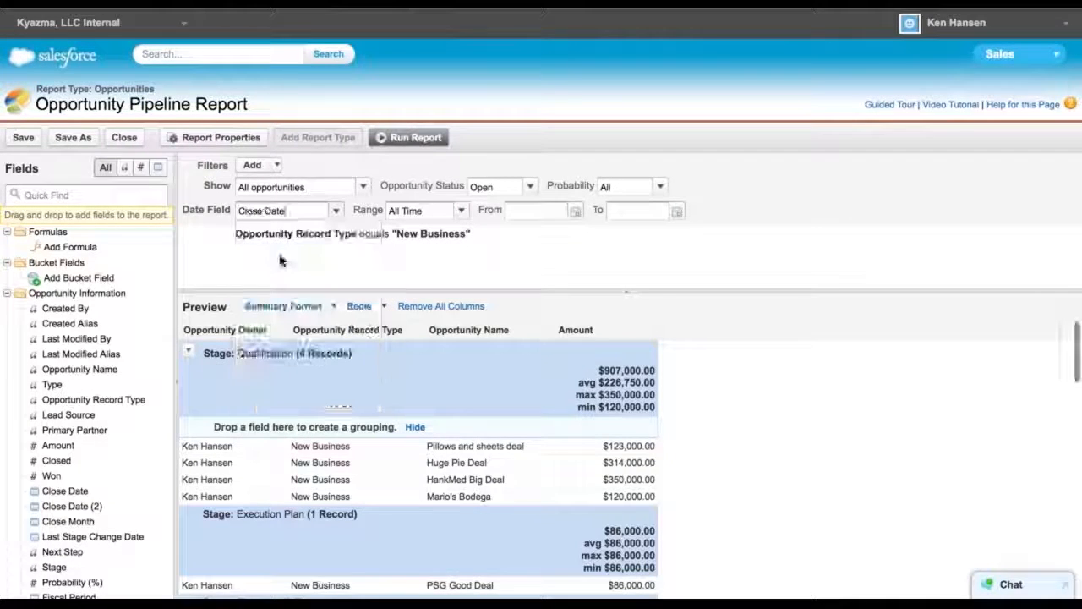
# Set a custom date range starting 1/1/2014 using the calendar picker
pyautogui.click(460, 210)
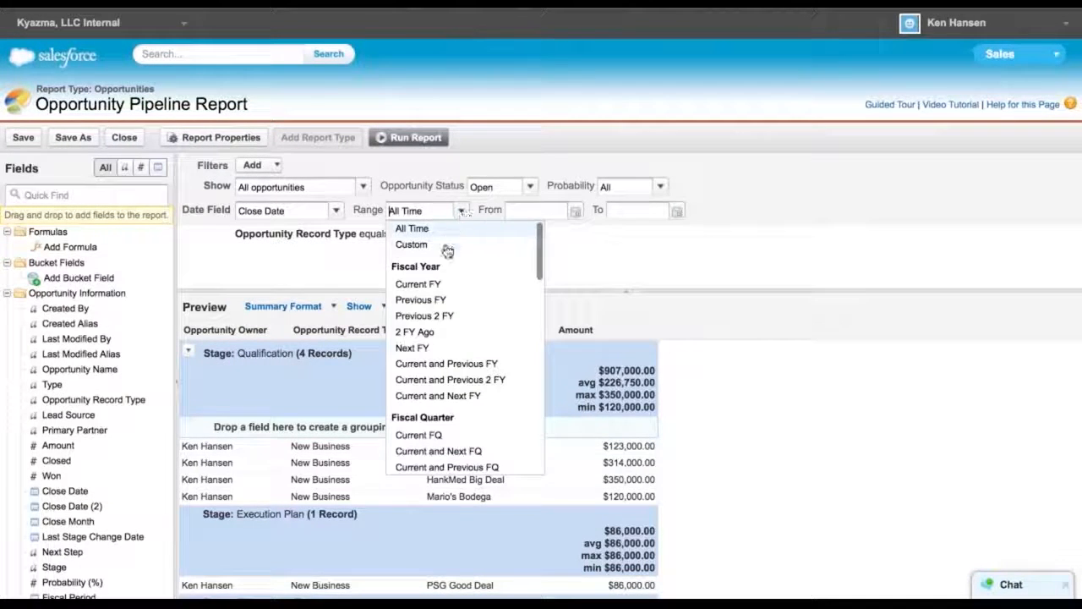
pyautogui.click(412, 244)
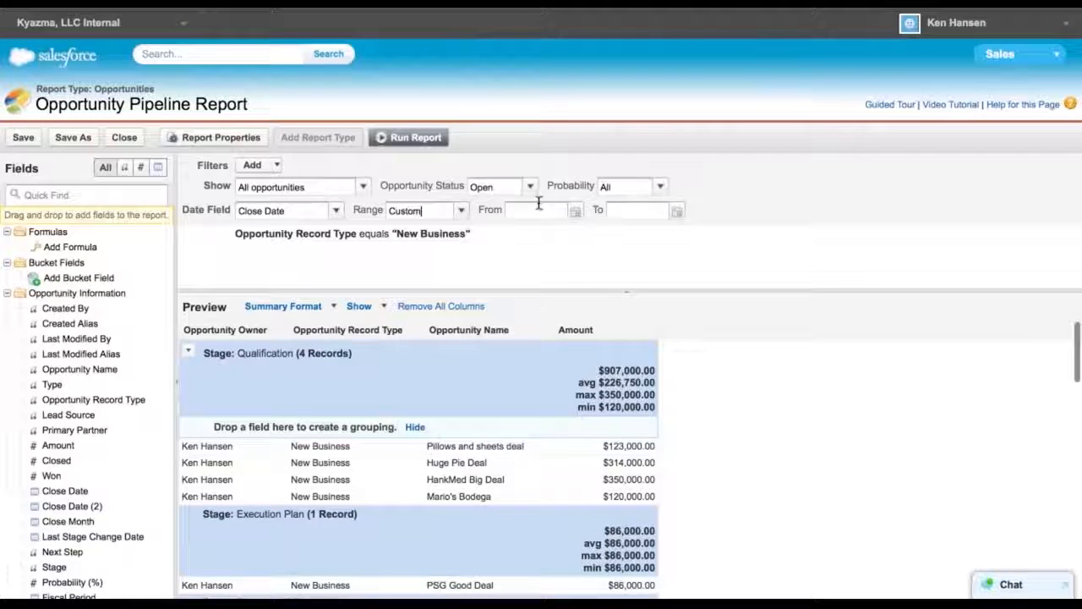
pyautogui.click(536, 212)
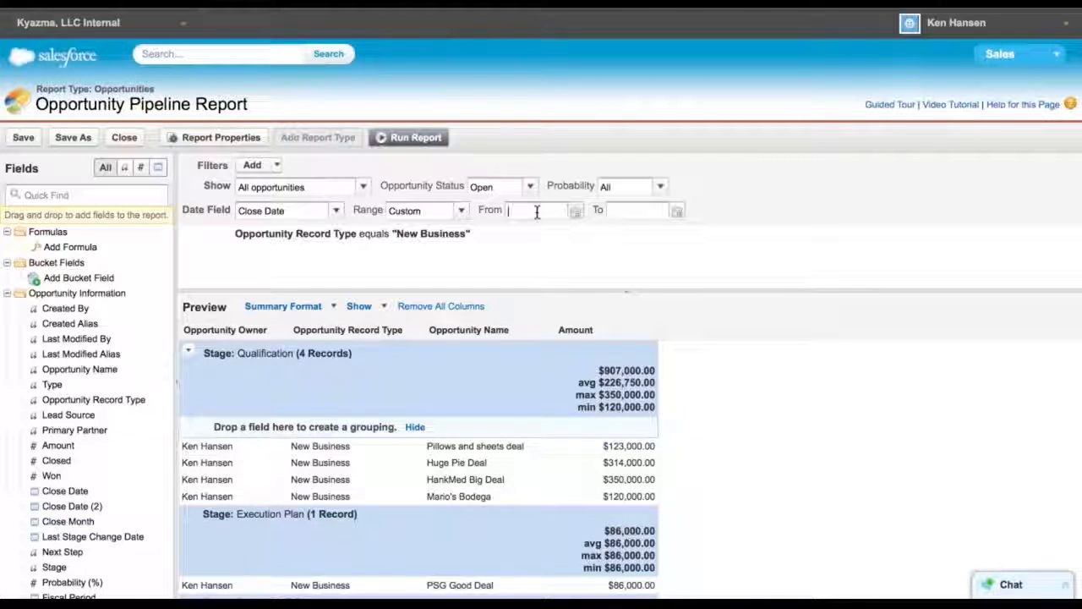
pyautogui.click(574, 212)
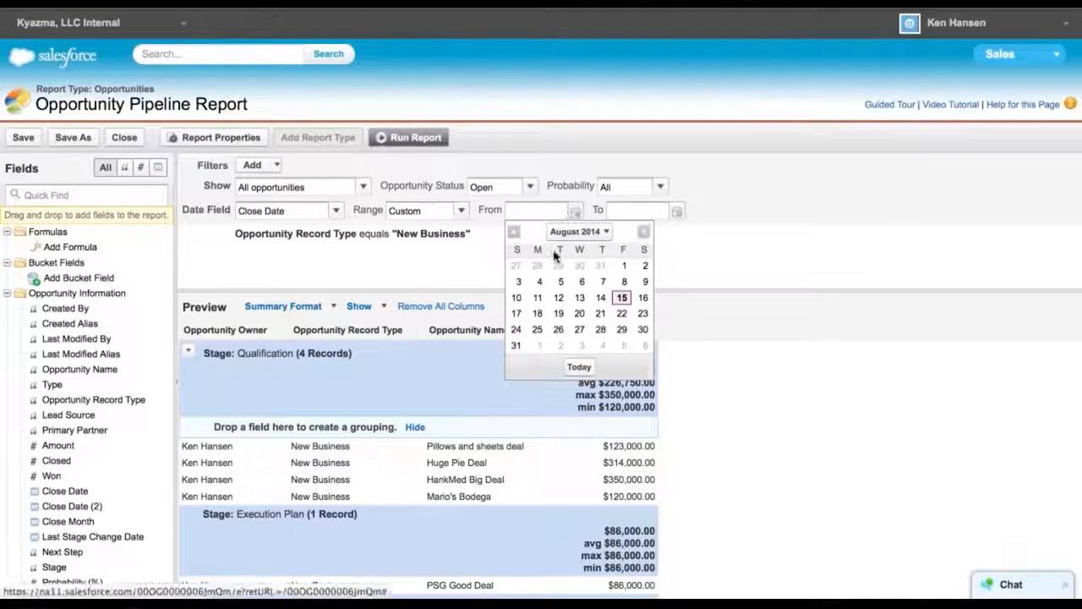
pyautogui.click(514, 232)
pyautogui.click(514, 233)
pyautogui.click(514, 233)
pyautogui.click(514, 233)
pyautogui.click(514, 233)
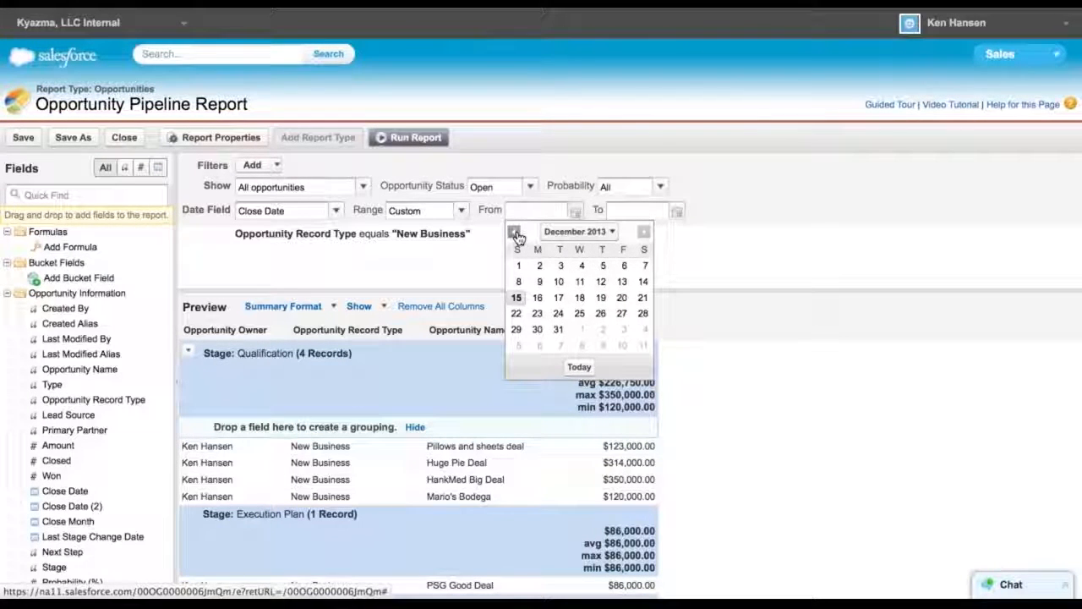
pyautogui.click(644, 231)
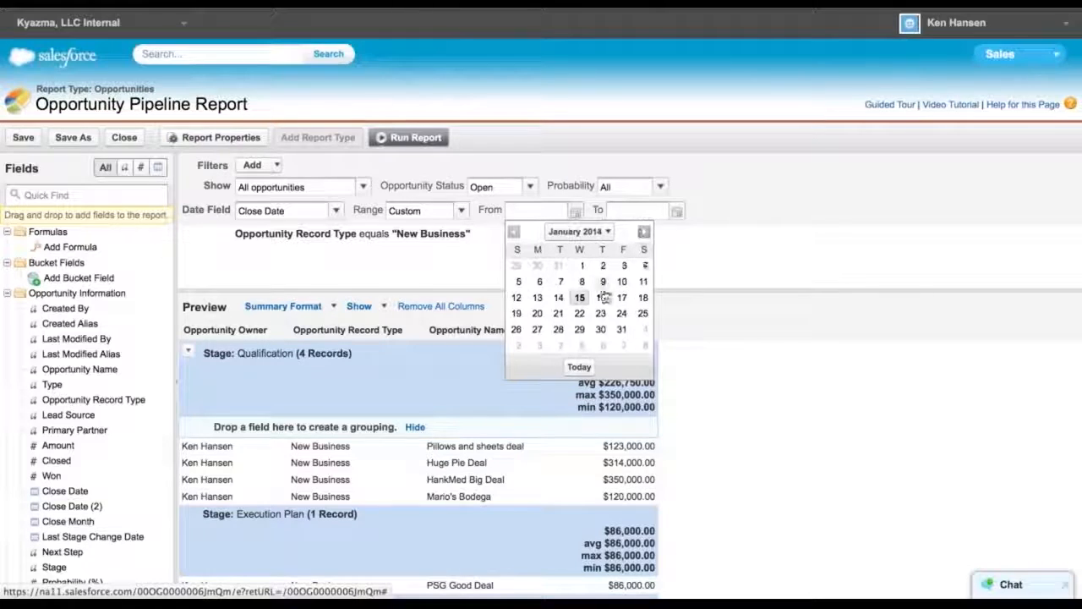
pyautogui.click(582, 266)
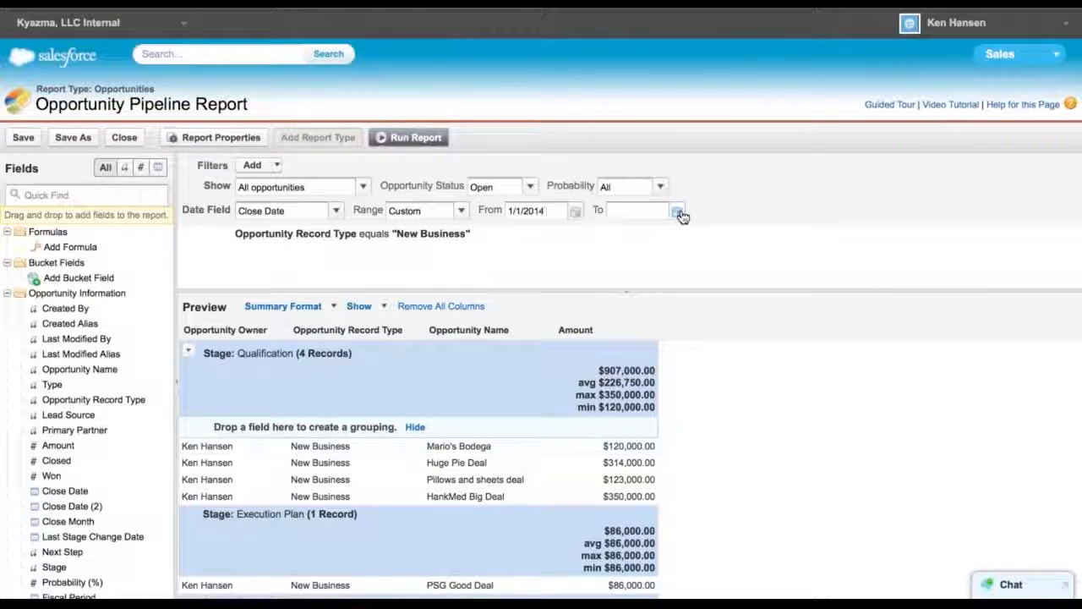
# Set the report's date range to Current FY and run the report
pyautogui.moveTo(468, 233)
pyautogui.click(460, 211)
pyautogui.click(432, 285)
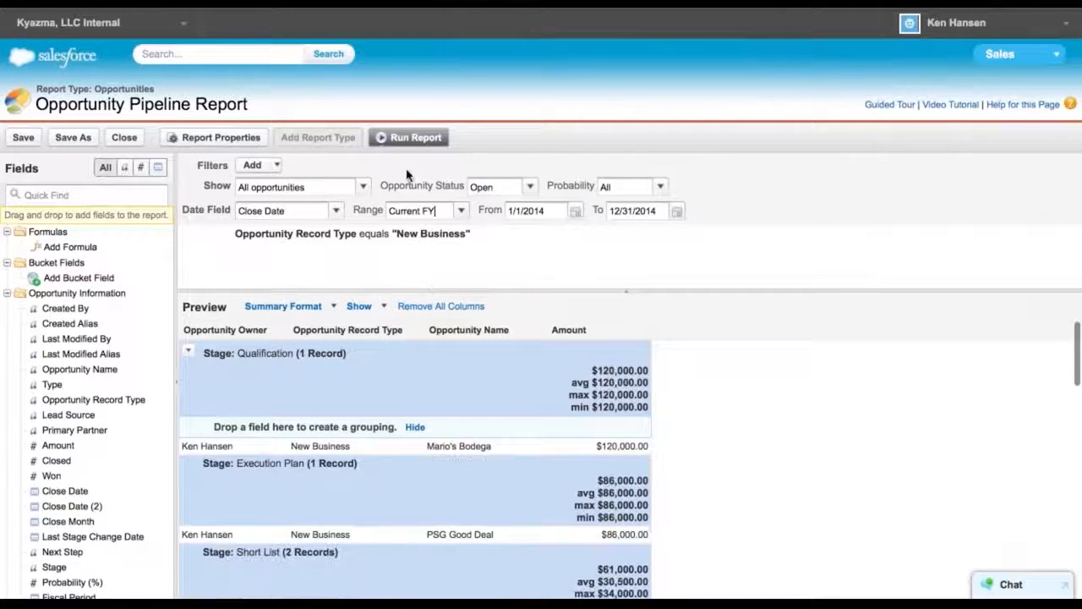
pyautogui.click(402, 138)
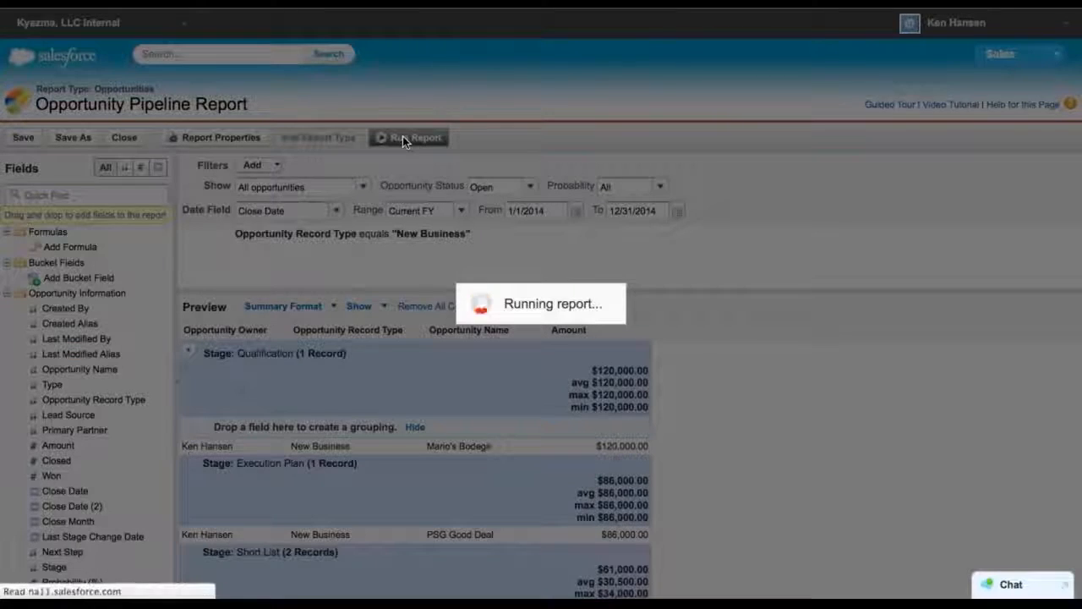
# Scroll through the report's grouped results and funnel chart
pyautogui.scroll(-8, 648, 416)
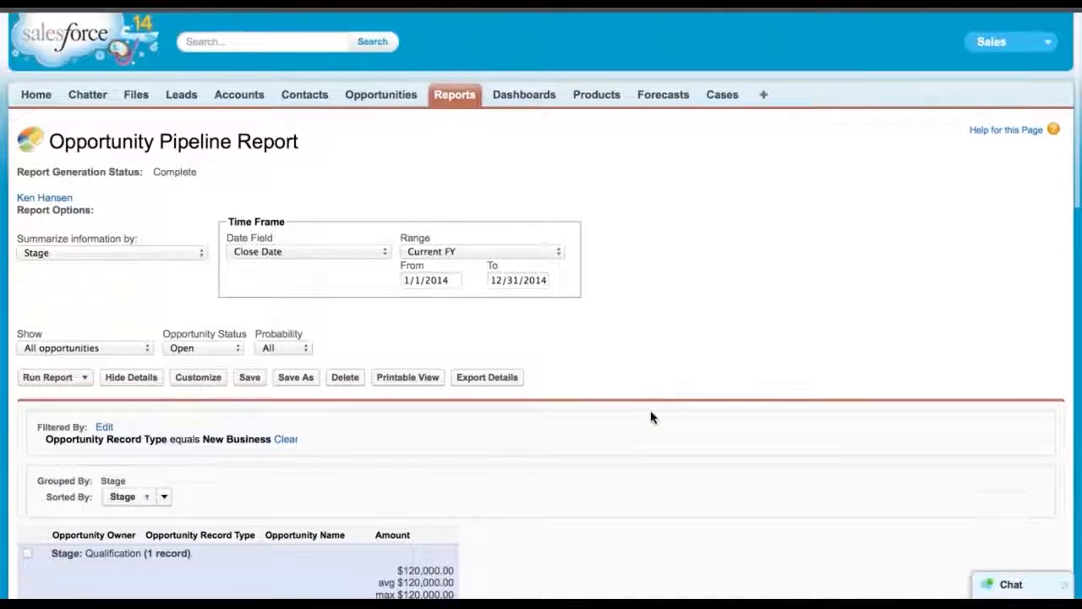
pyautogui.scroll(5, 650, 416)
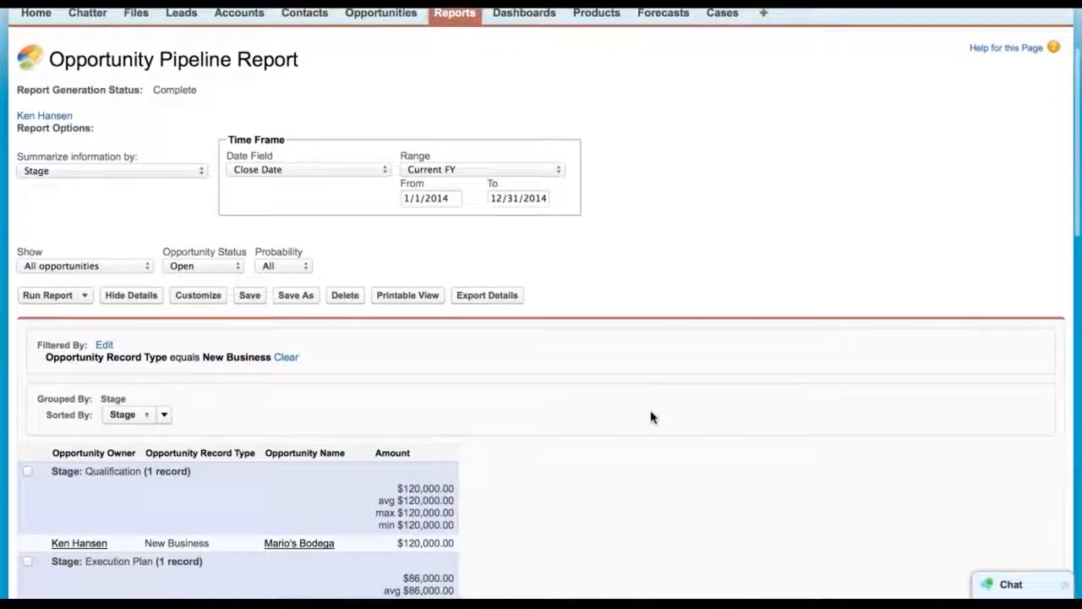
pyautogui.scroll(-10, 651, 417)
pyautogui.scroll(-3, 651, 417)
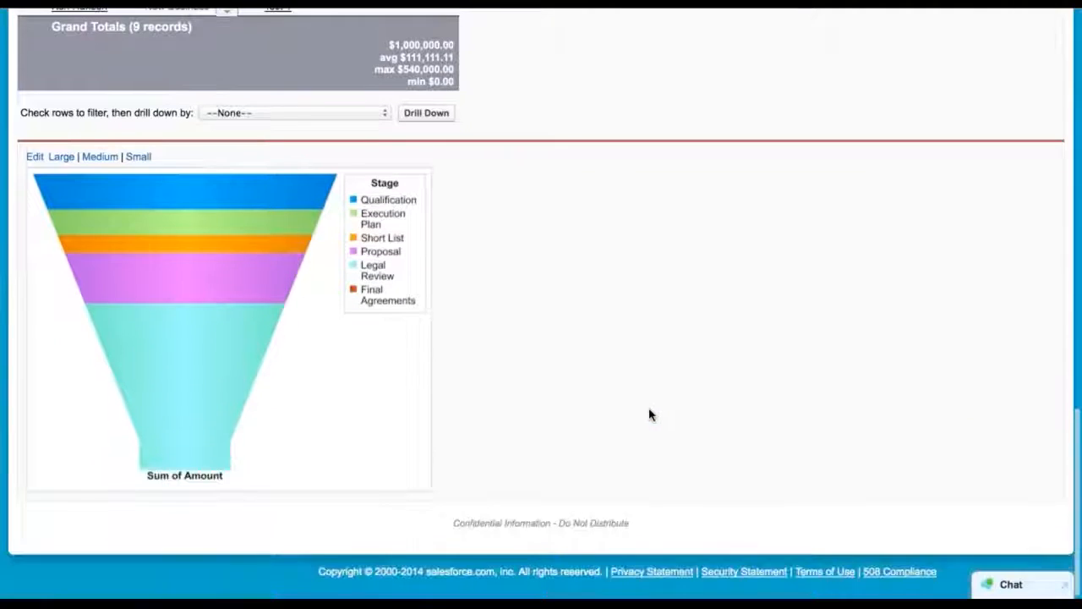
pyautogui.moveTo(288, 217)
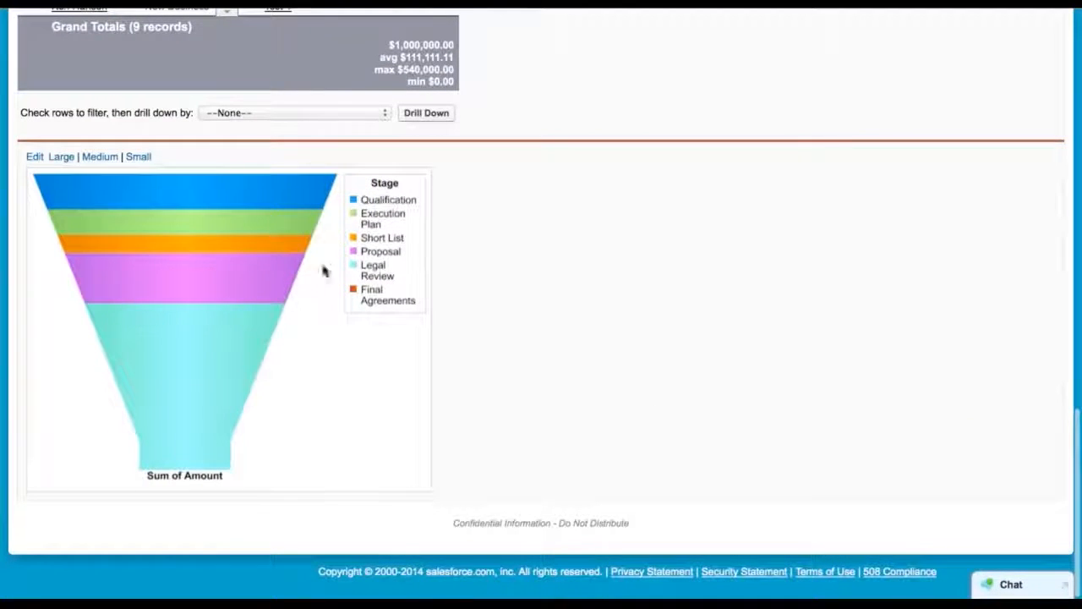
pyautogui.scroll(8, 311, 273)
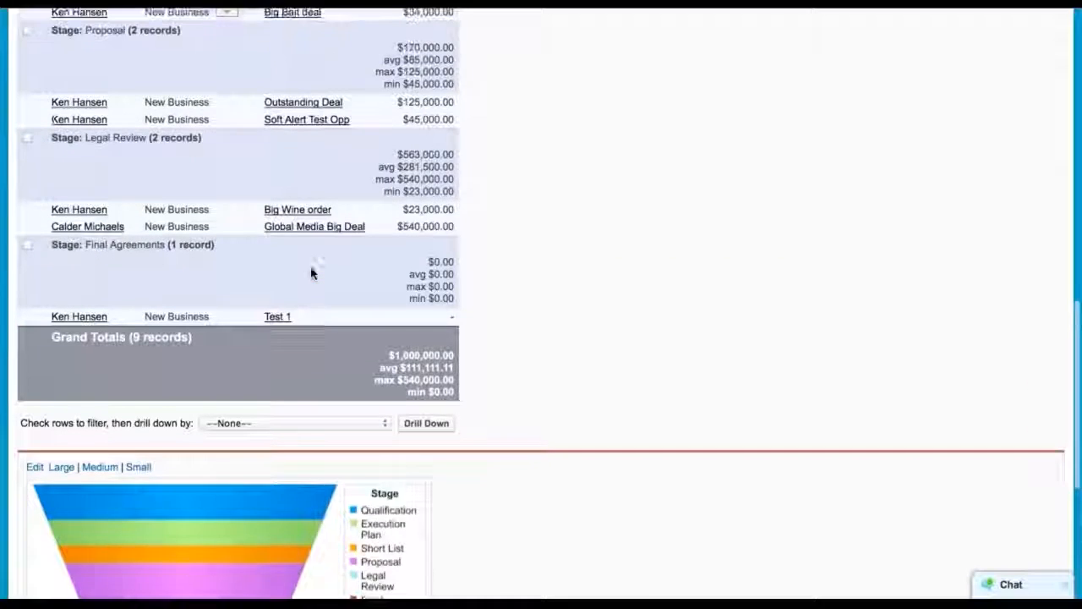
pyautogui.scroll(13, 311, 273)
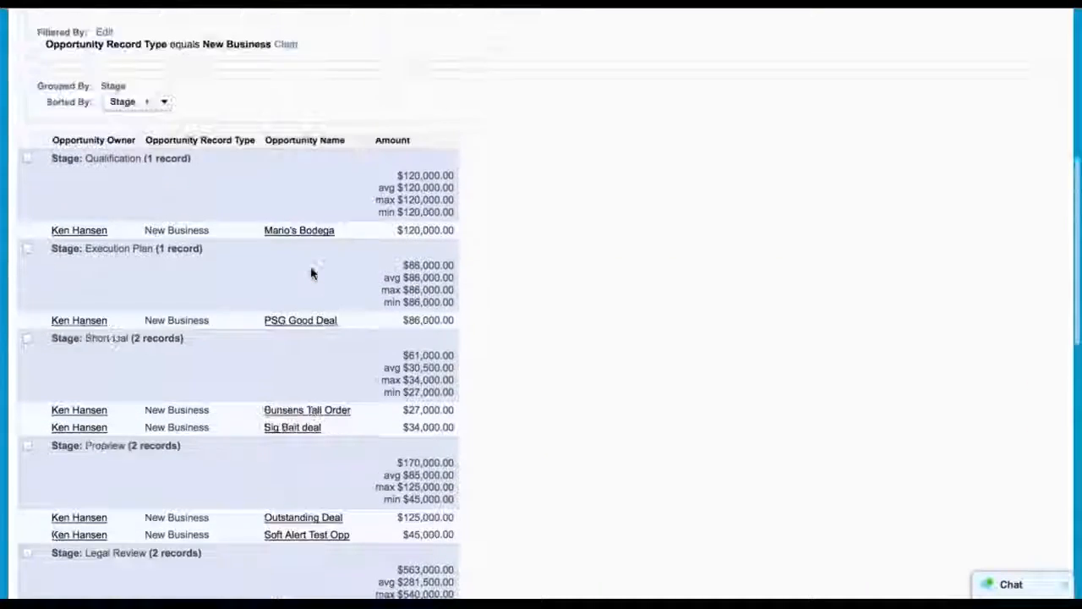
# Save the report and refresh the Activities Dashboard
pyautogui.click(250, 264)
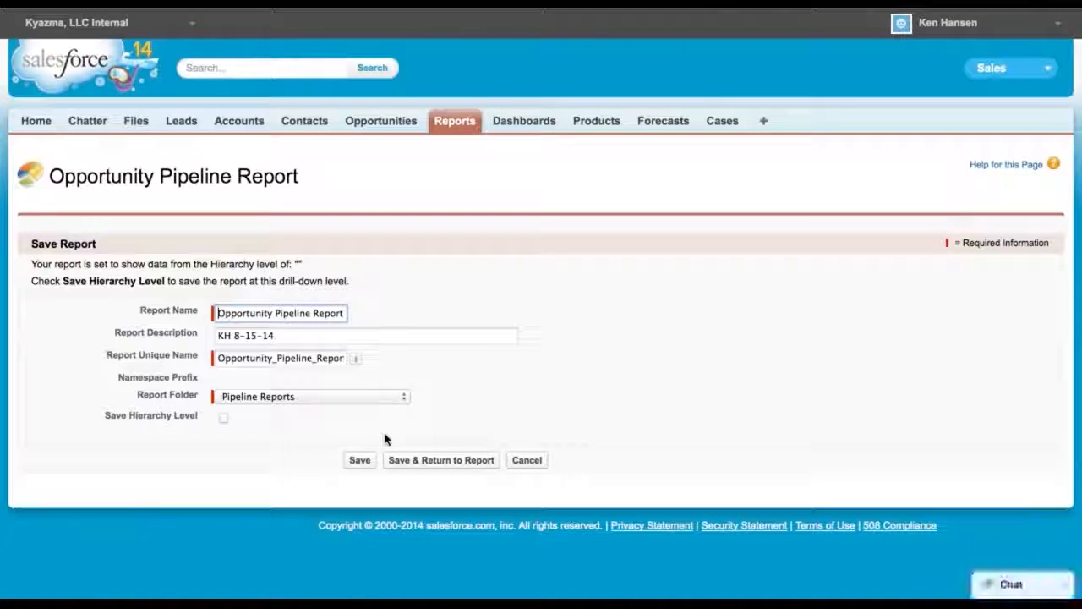
pyautogui.click(427, 464)
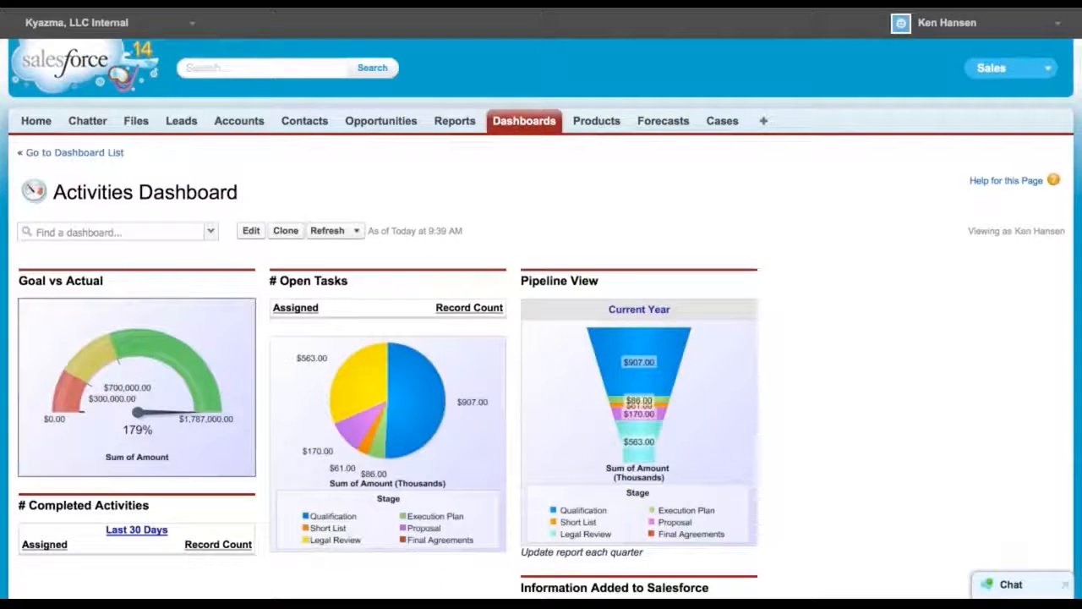
pyautogui.click(326, 231)
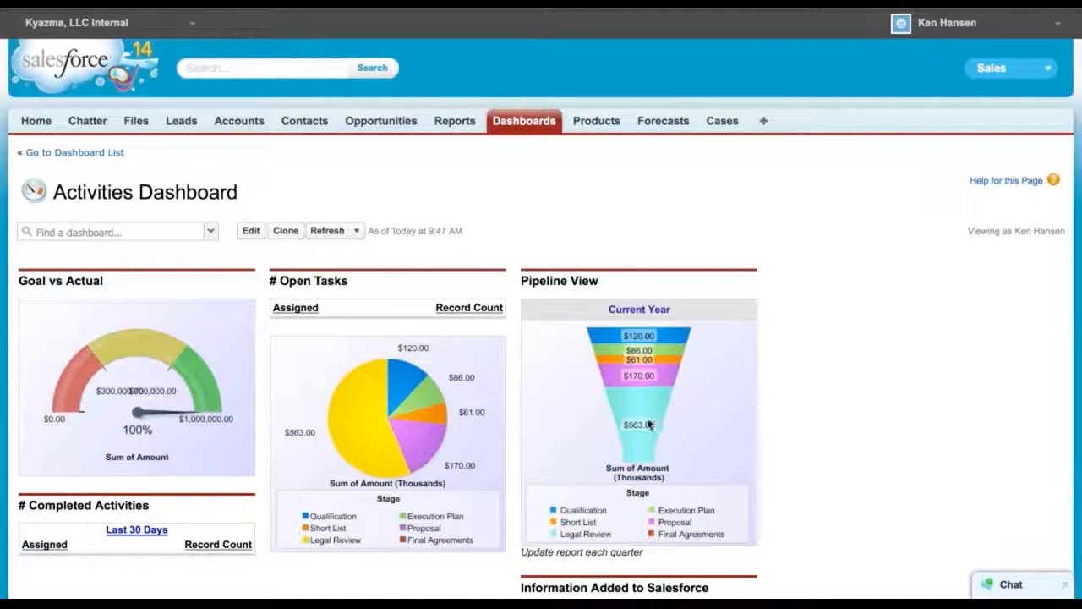
# Open Setup and browse the Data Management options under Administration Setup
pyautogui.scroll(-1, 707, 436)
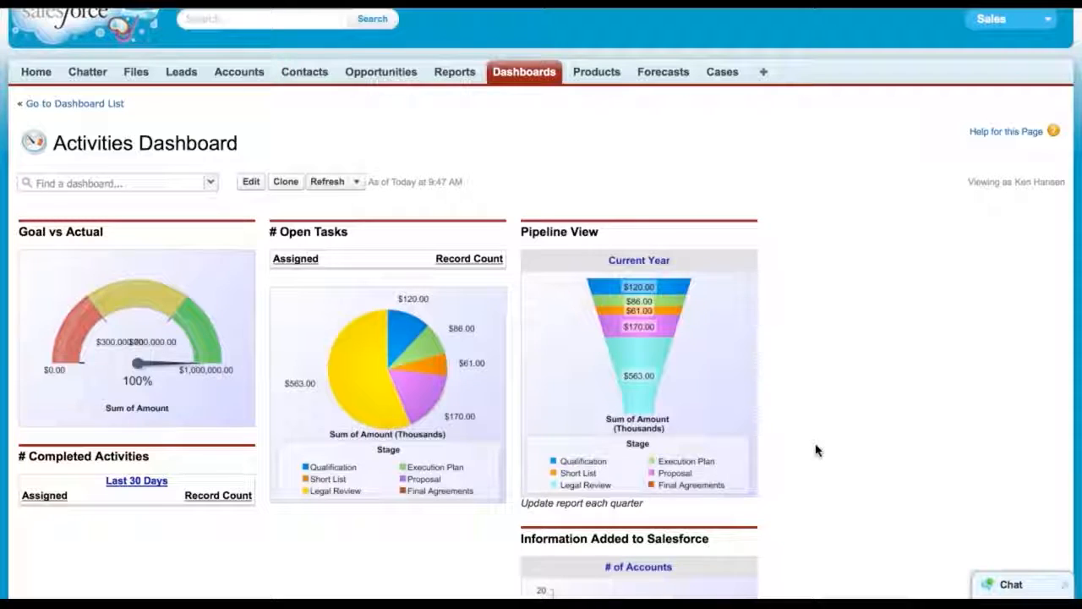
pyautogui.scroll(2, 816, 450)
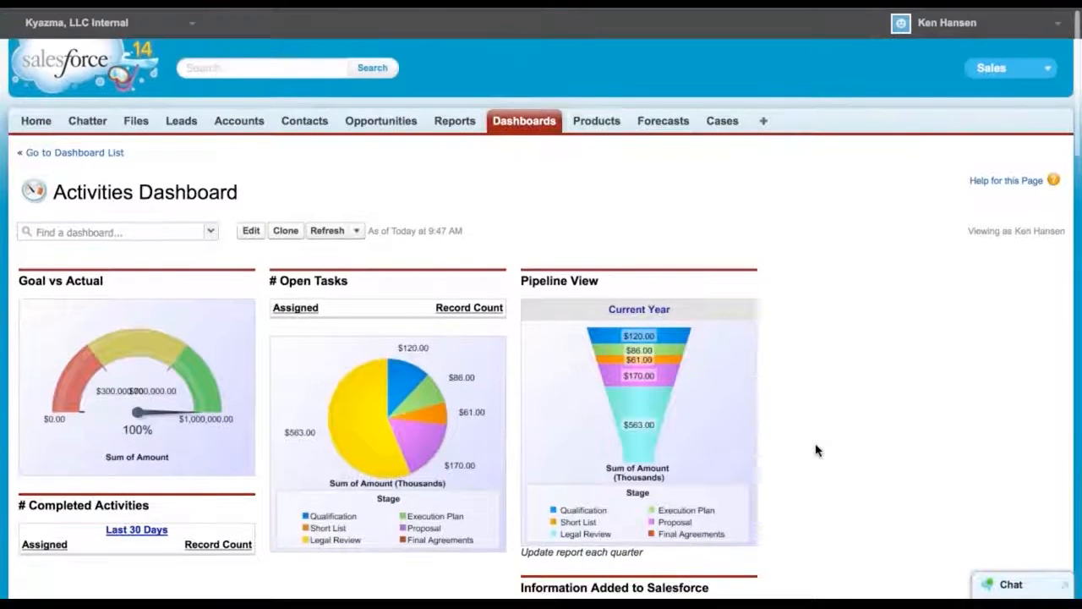
pyautogui.click(947, 31)
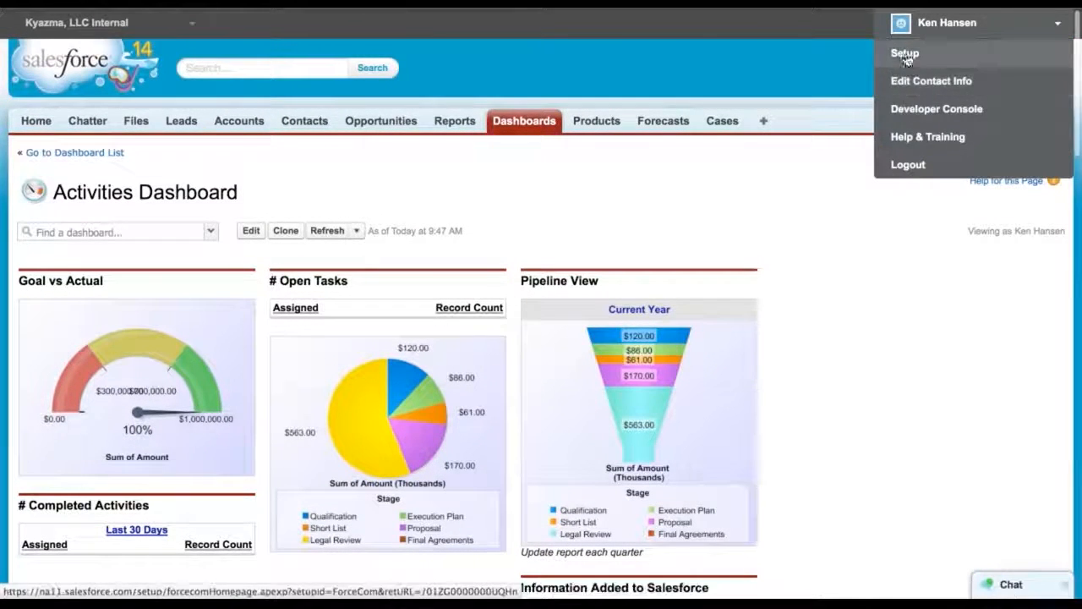
pyautogui.click(903, 54)
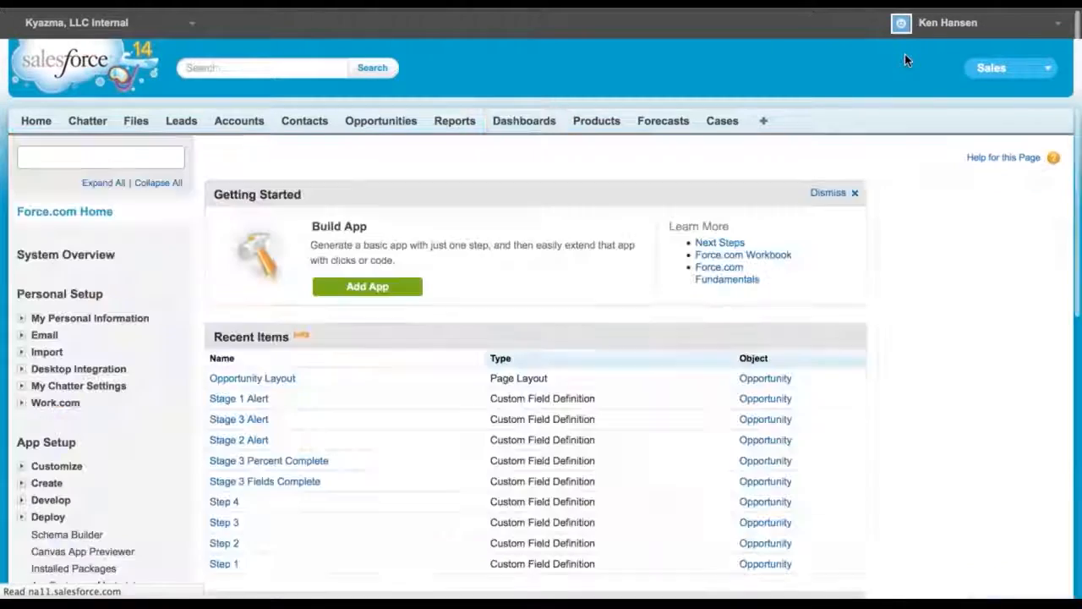
pyautogui.scroll(-5, 42, 431)
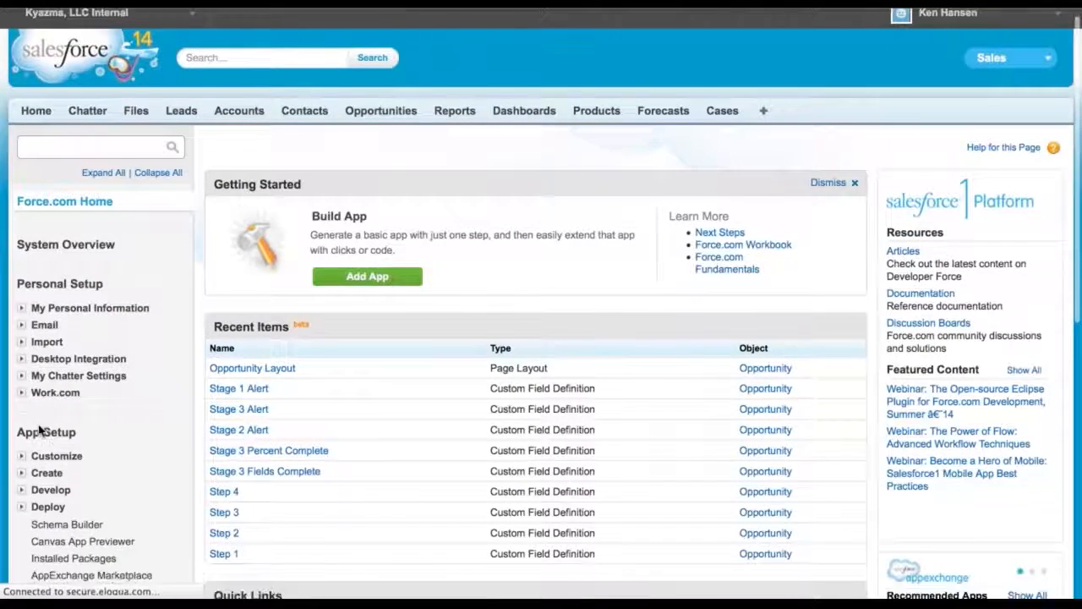
pyautogui.scroll(-5, 40, 430)
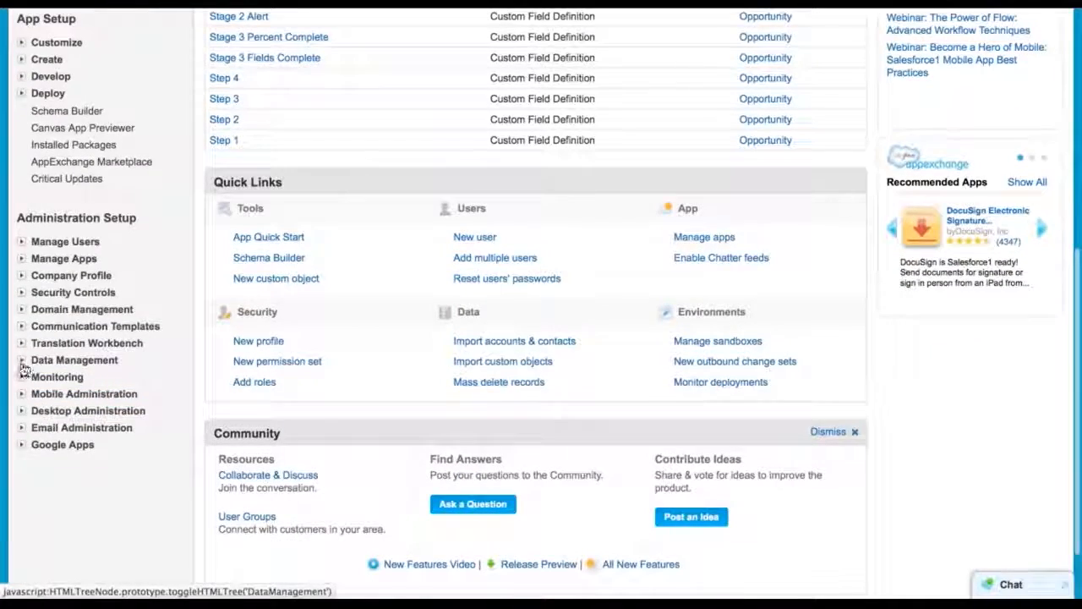
pyautogui.click(23, 362)
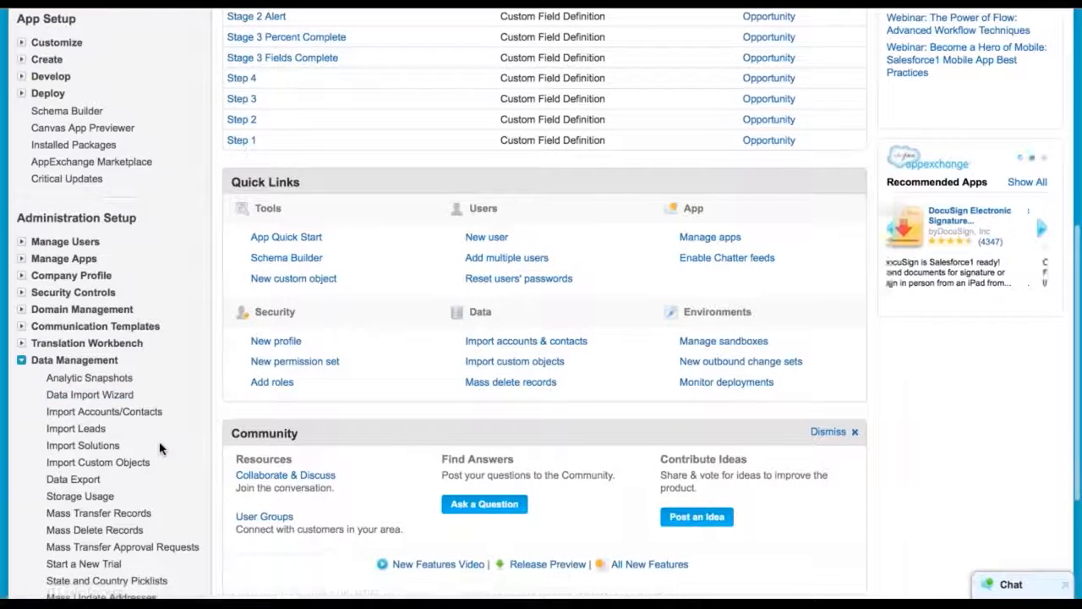
pyautogui.scroll(-1, 161, 448)
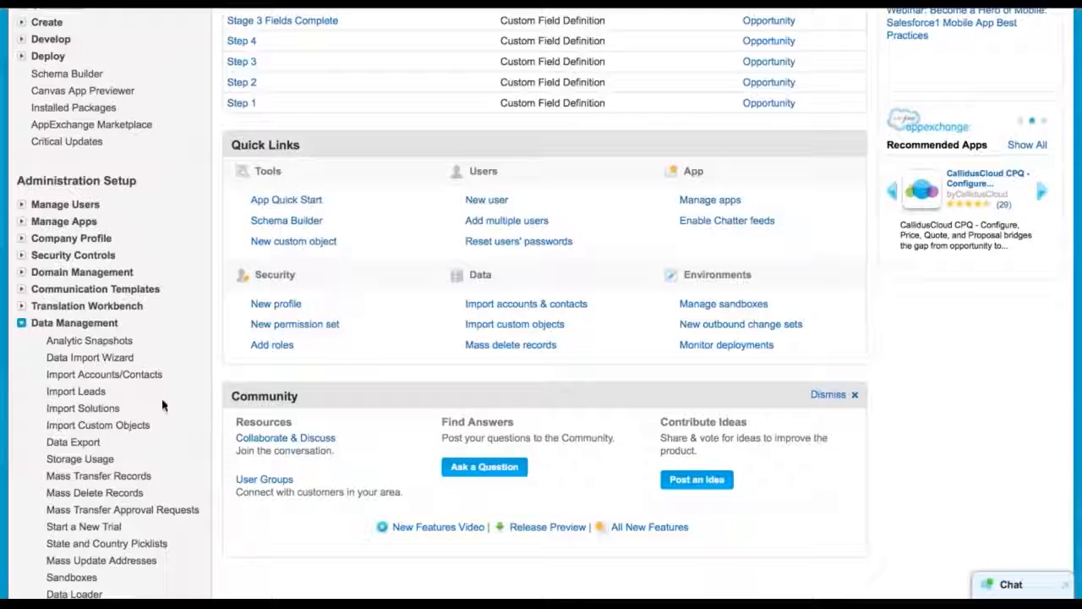
pyautogui.scroll(-1, 161, 405)
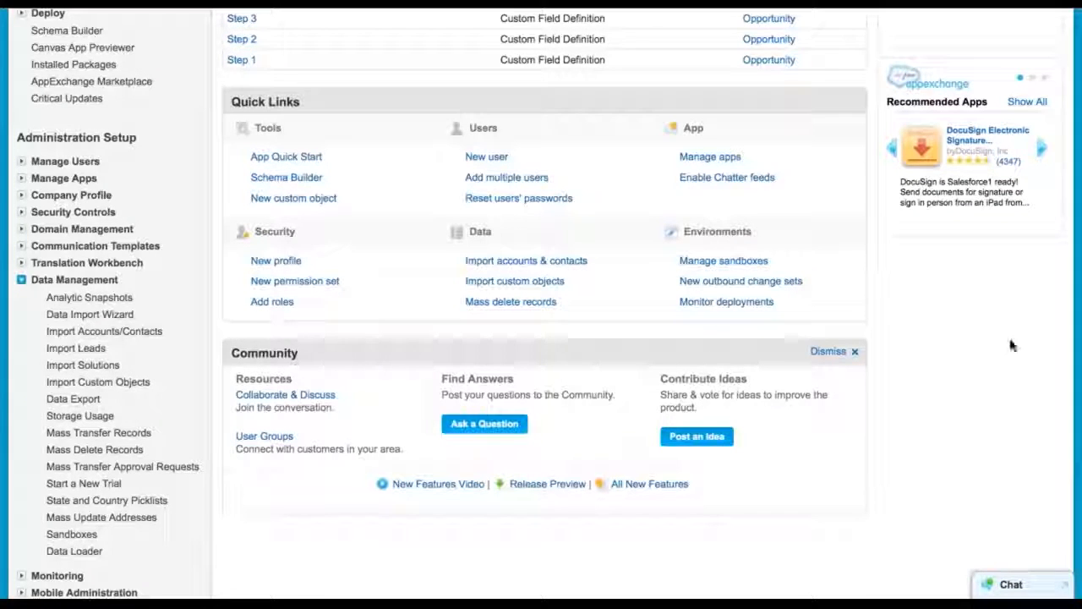
pyautogui.scroll(6, 191, 329)
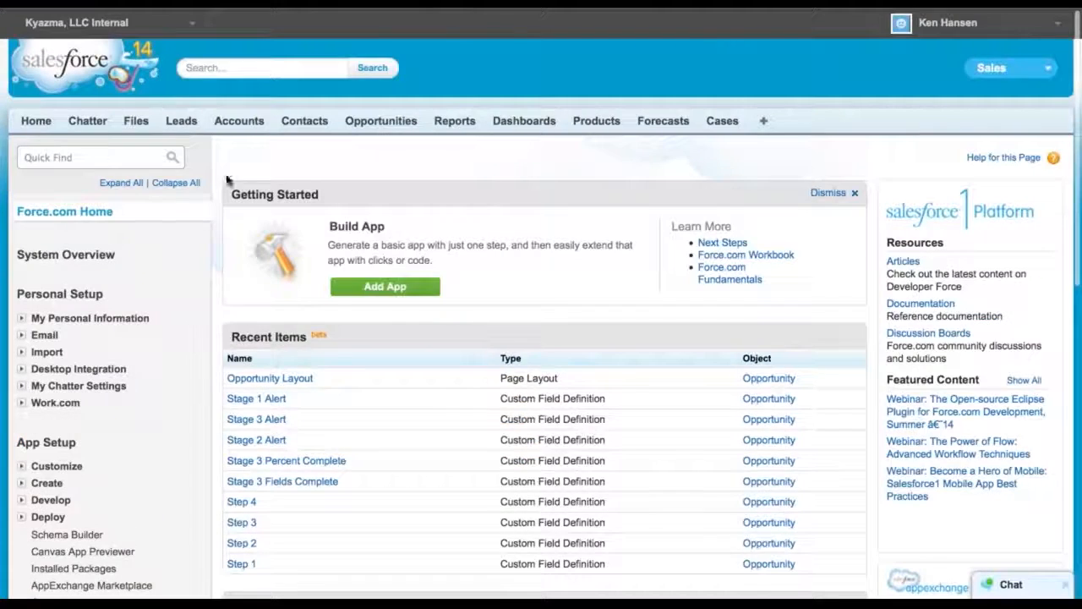
# Start a new report using the Opportunities report type
pyautogui.click(454, 128)
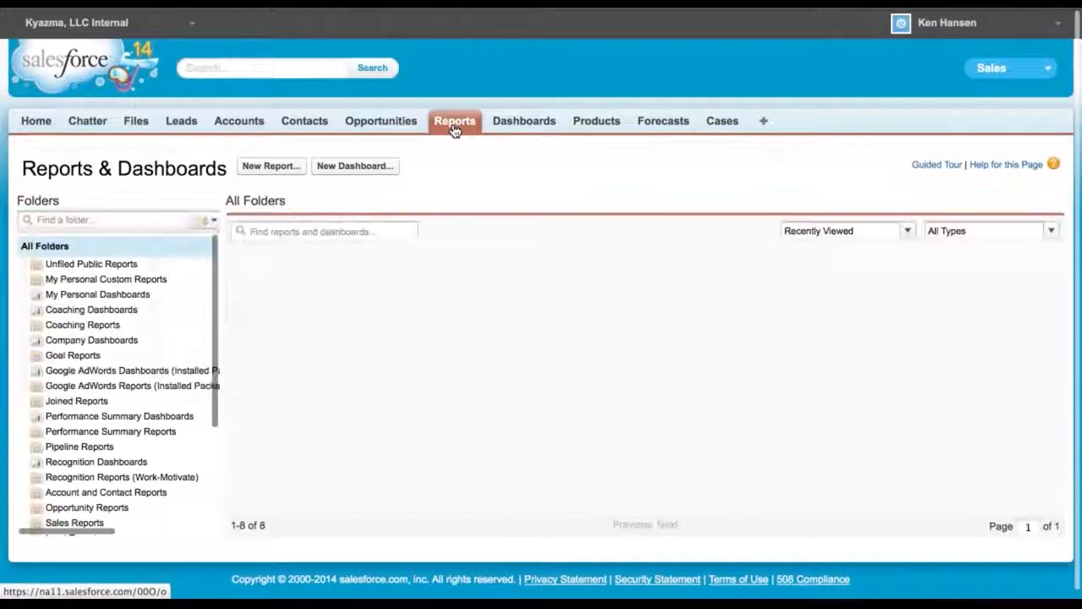
pyautogui.click(271, 165)
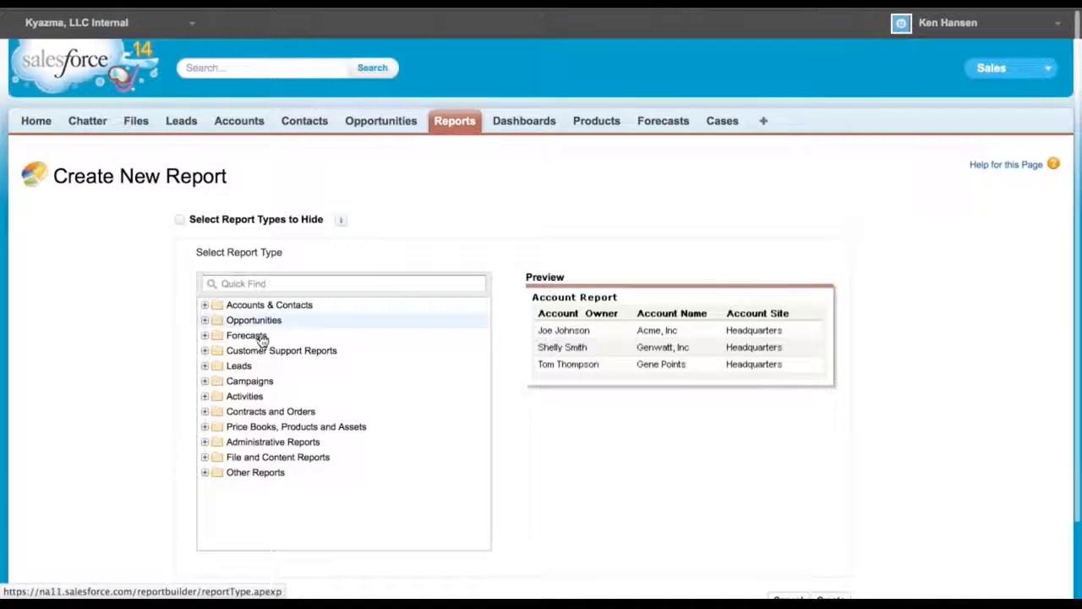
pyautogui.click(204, 320)
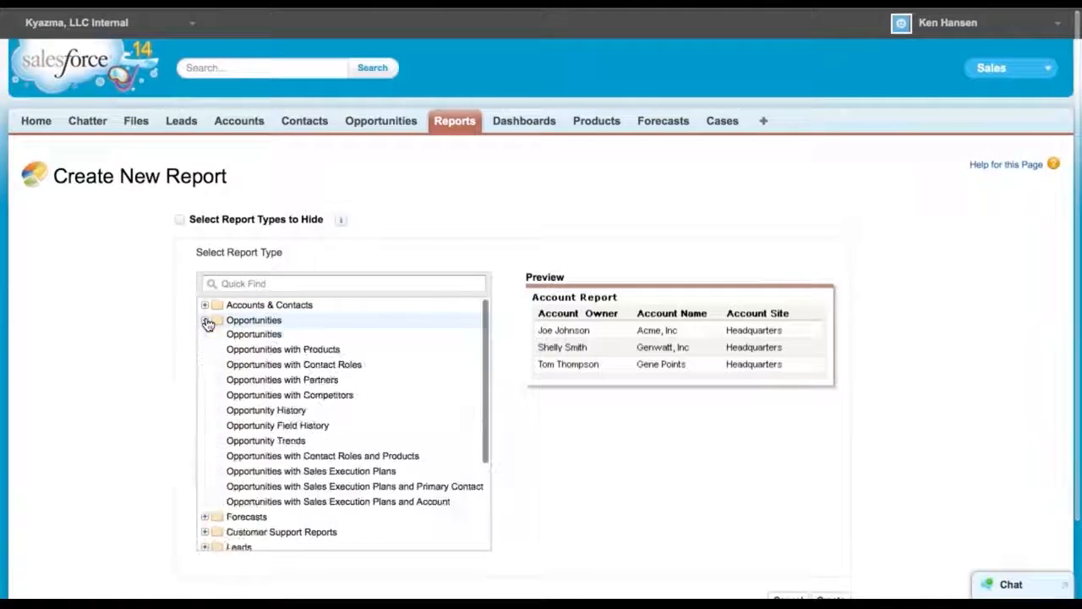
pyautogui.click(257, 336)
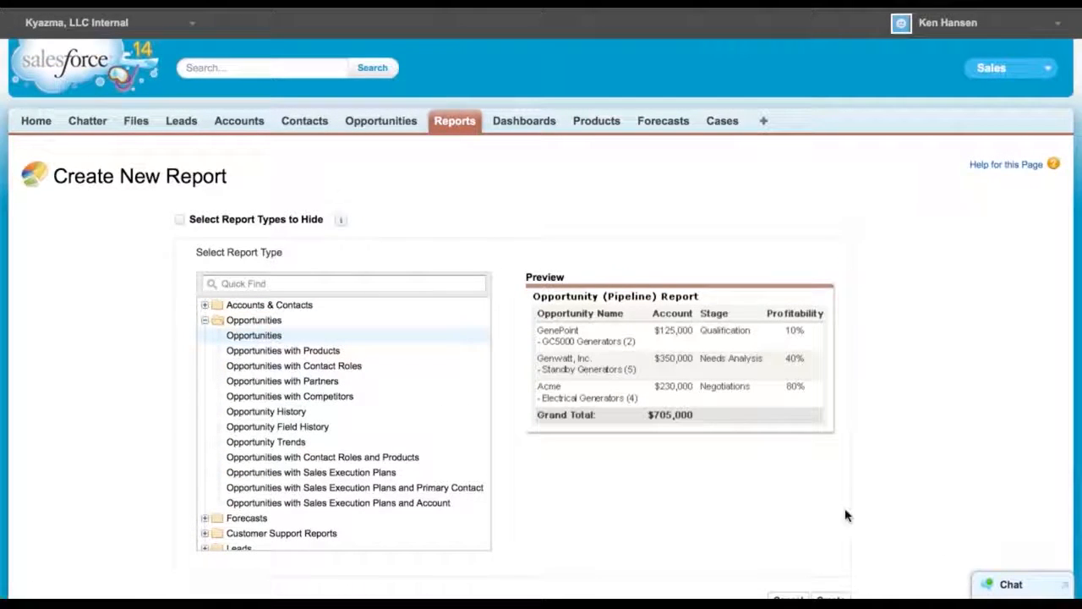
pyautogui.scroll(-2, 846, 512)
pyautogui.click(826, 525)
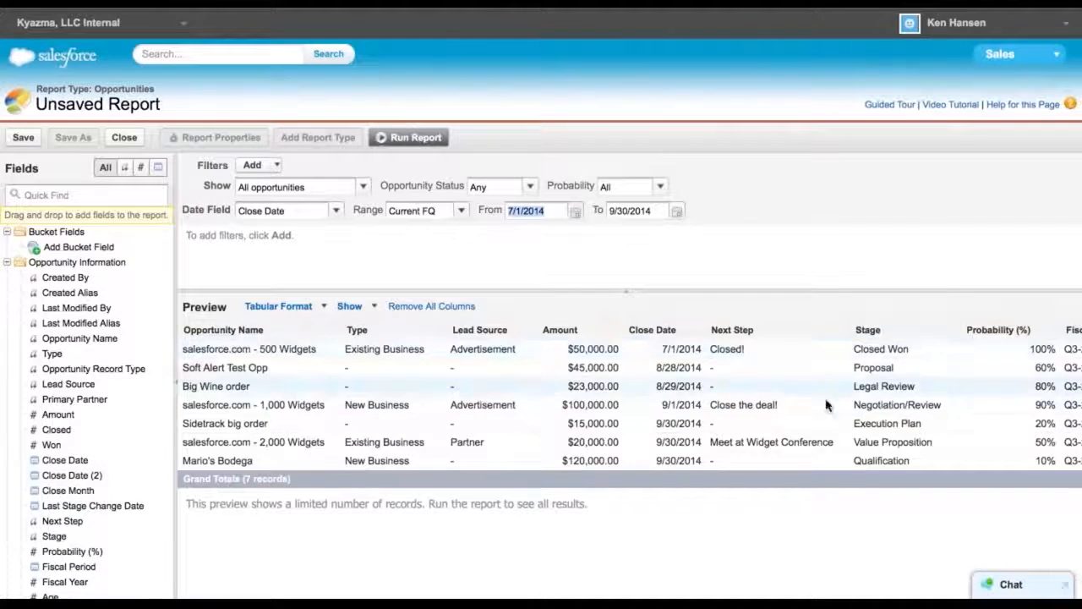
# Scroll across the report preview's columns
pyautogui.hscroll(5, 828, 404)
pyautogui.hscroll(6, 829, 404)
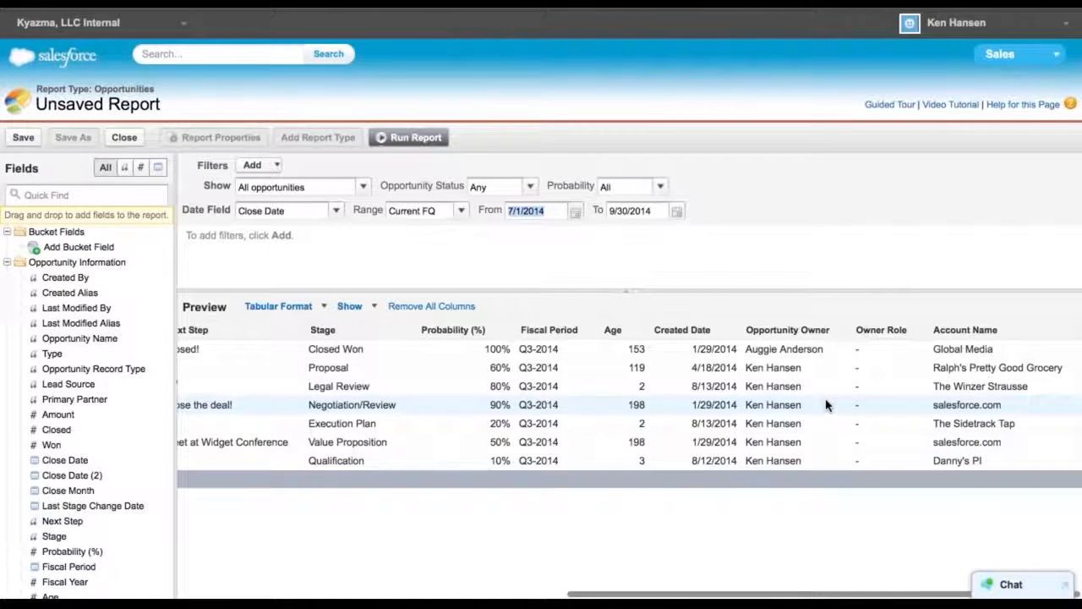
pyautogui.moveTo(63, 389); pyautogui.dragTo(339, 389)
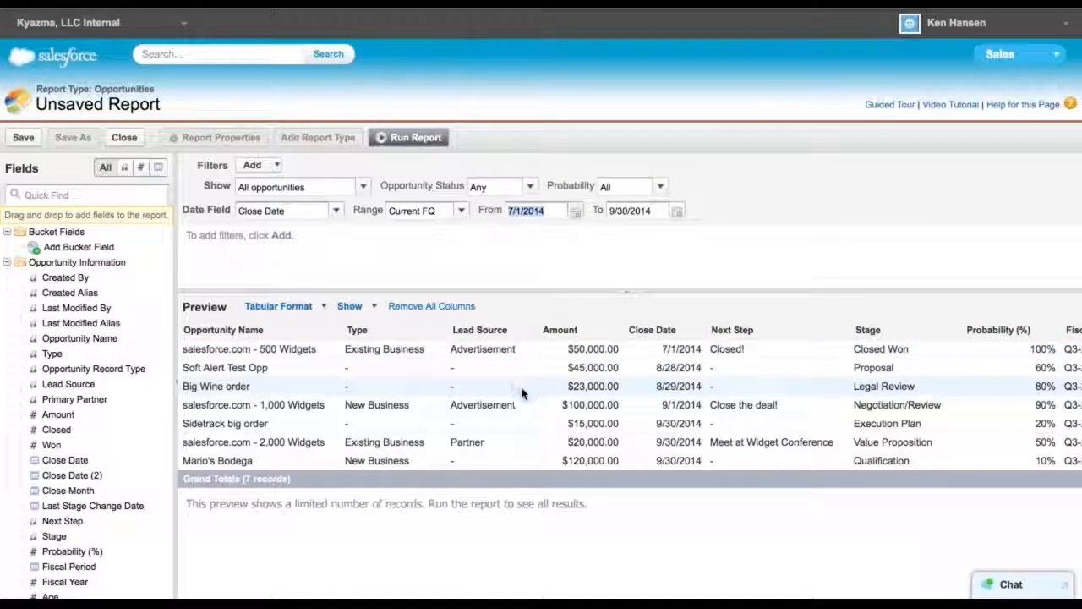
# Remove all preview columns and add Opportunity ID as the first column
pyautogui.click(66, 193)
pyautogui.write('id')
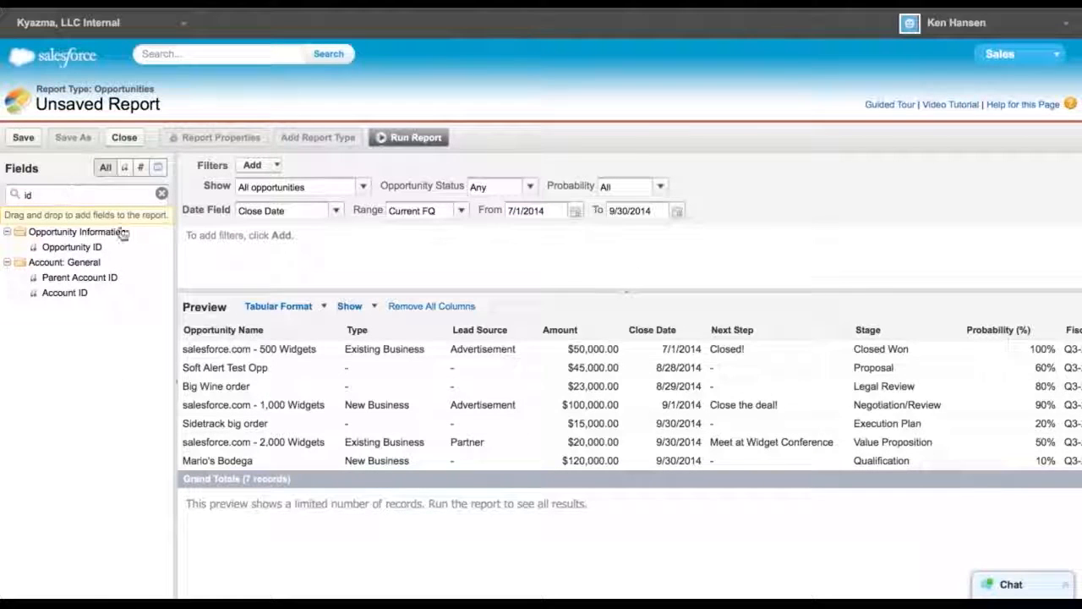
pyautogui.moveTo(87, 246); pyautogui.dragTo(218, 335)
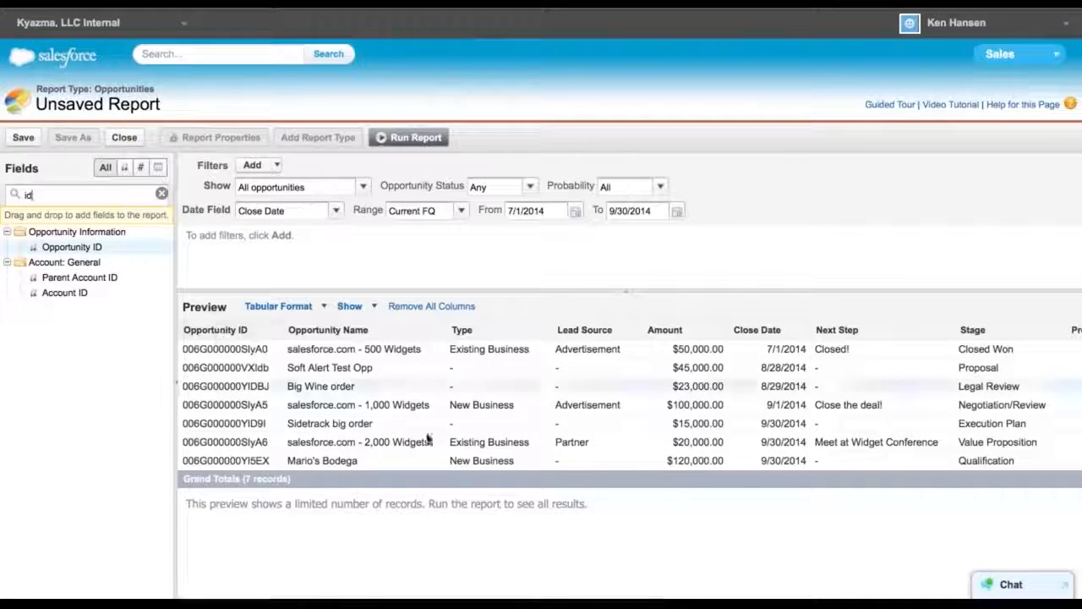
pyautogui.click(431, 306)
pyautogui.click(476, 339)
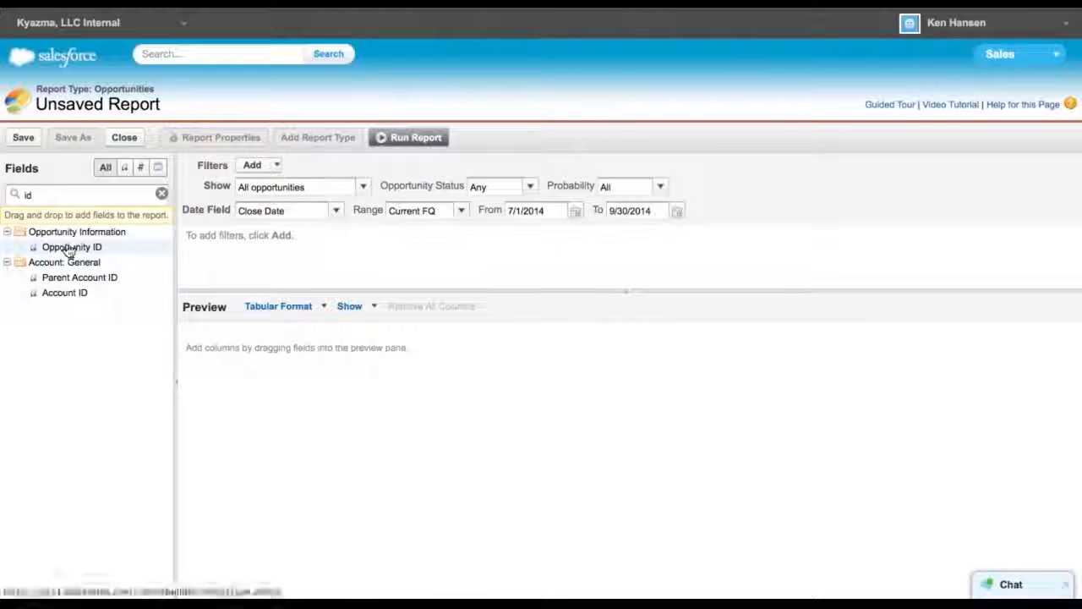
pyautogui.moveTo(71, 248); pyautogui.dragTo(203, 341)
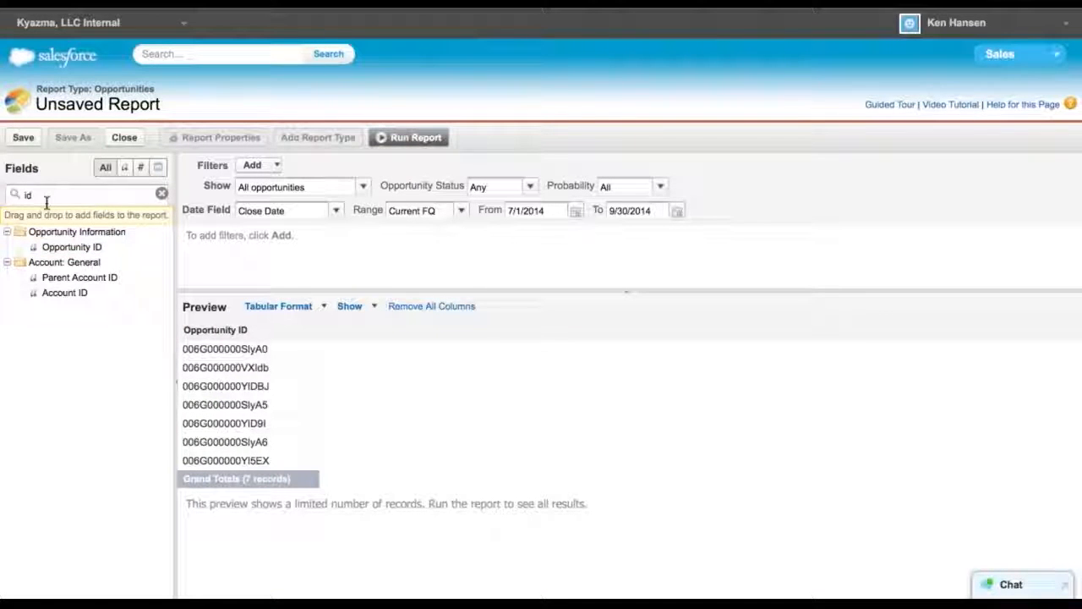
# Add the Opportunity Name and Lead Source fields as columns after Opportunity ID
pyautogui.press('BackSpace')
pyautogui.press('BackSpace')
pyautogui.write('n')
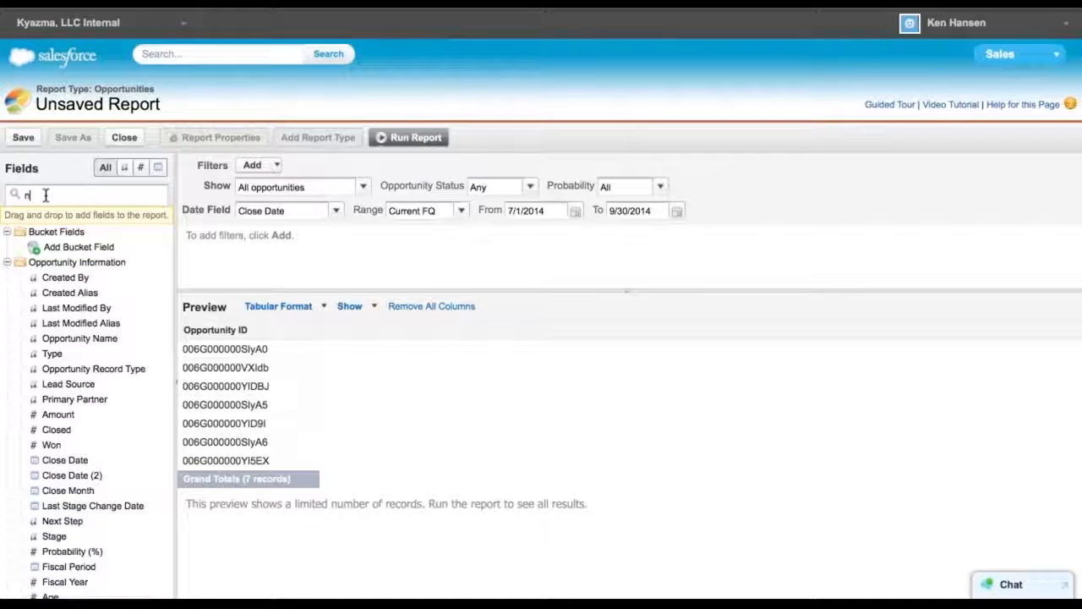
pyautogui.write('ame')
pyautogui.moveTo(76, 247); pyautogui.dragTo(268, 332)
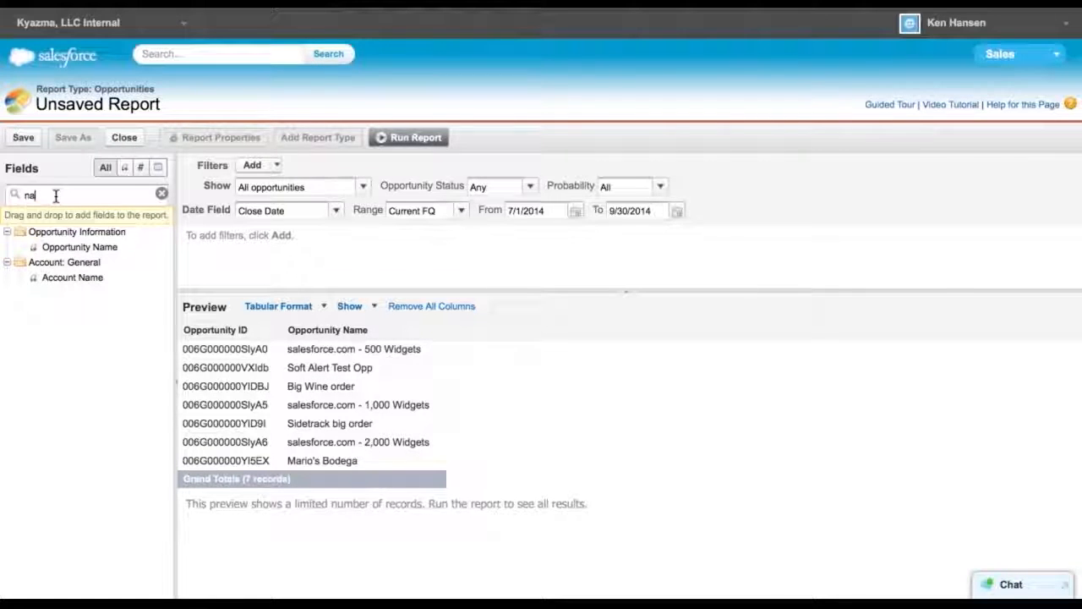
pyautogui.press('BackSpace')
pyautogui.press('BackSpace')
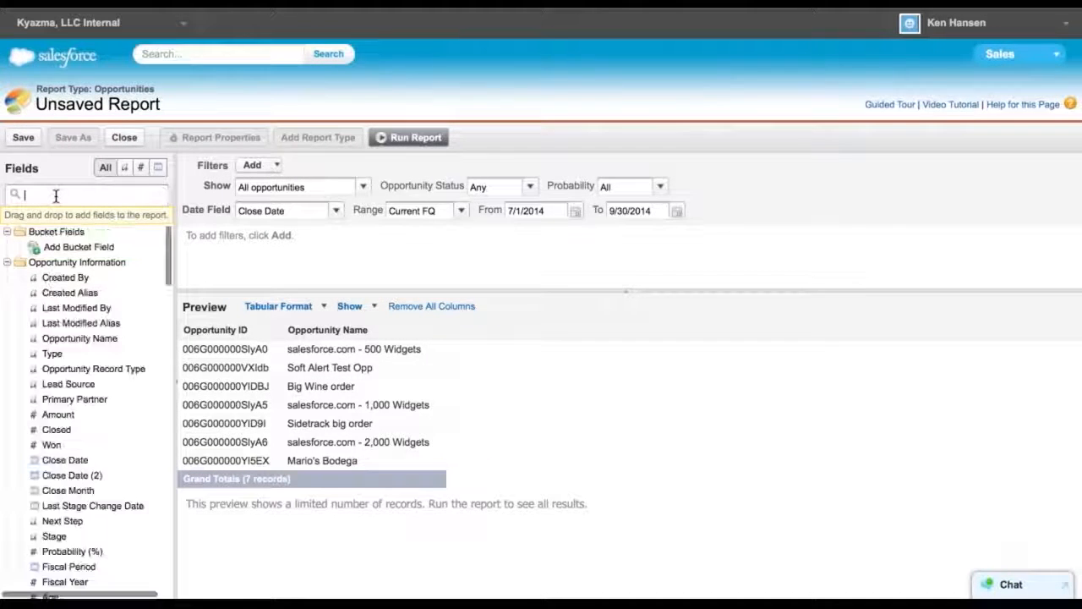
pyautogui.write('lead')
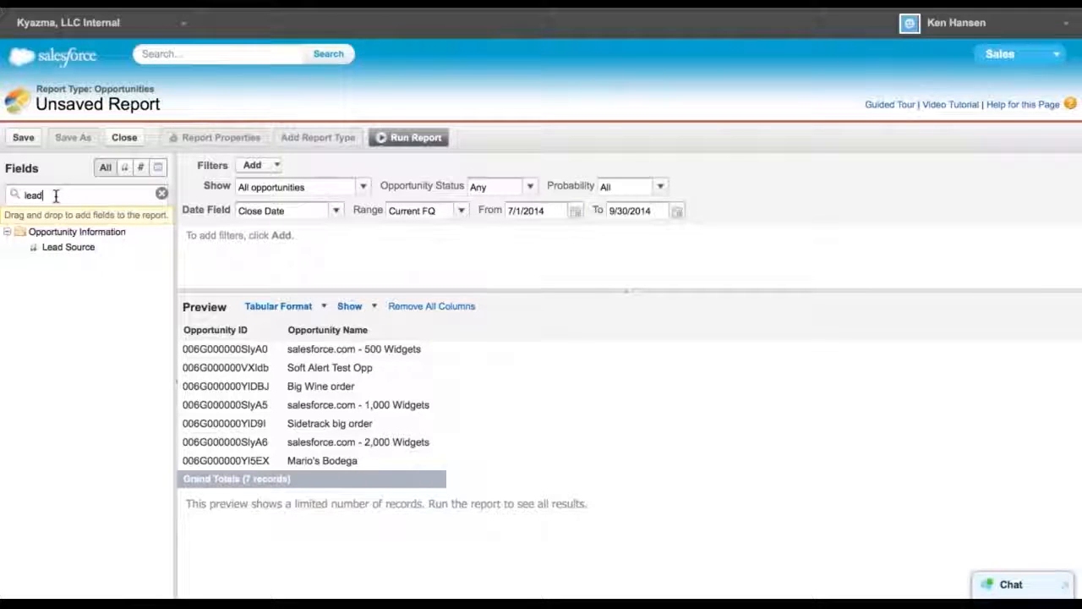
pyautogui.moveTo(75, 249); pyautogui.dragTo(409, 332)
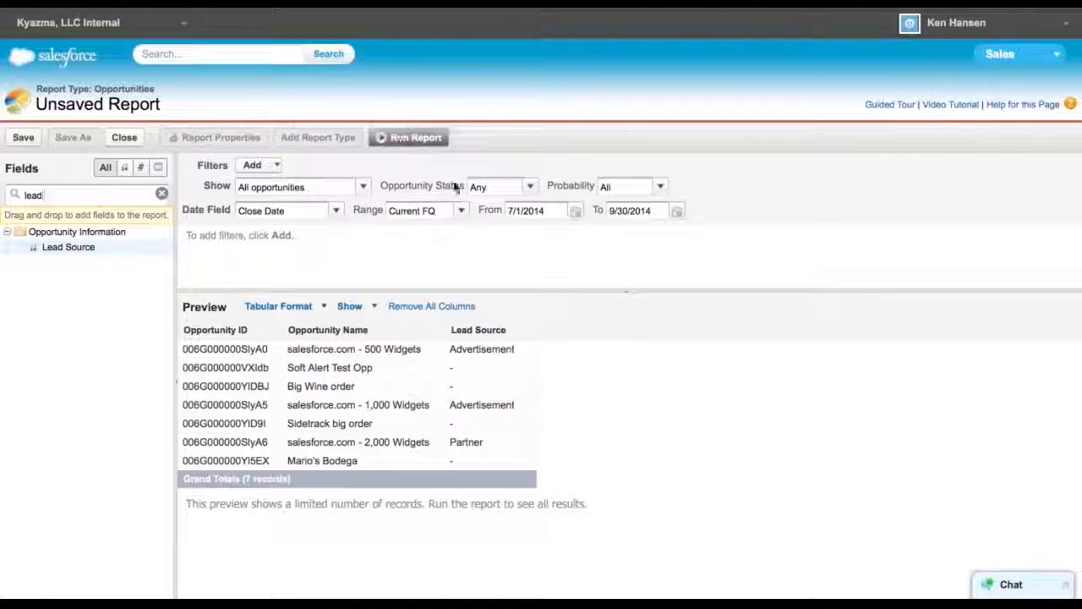
# Set the range to All Time and the date field to Created Date, then run the report
pyautogui.click(463, 212)
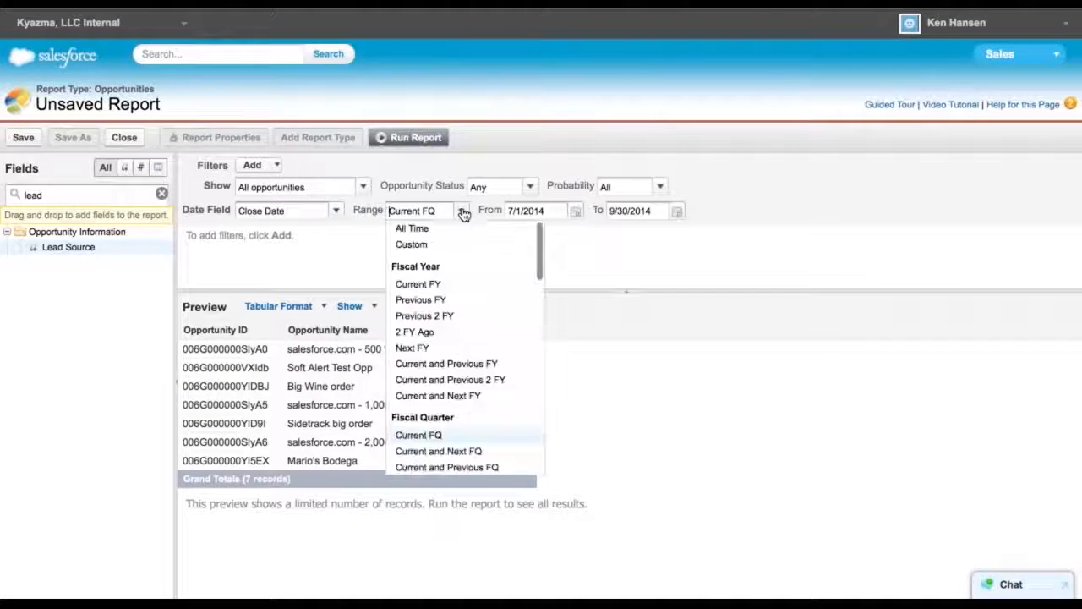
pyautogui.click(440, 230)
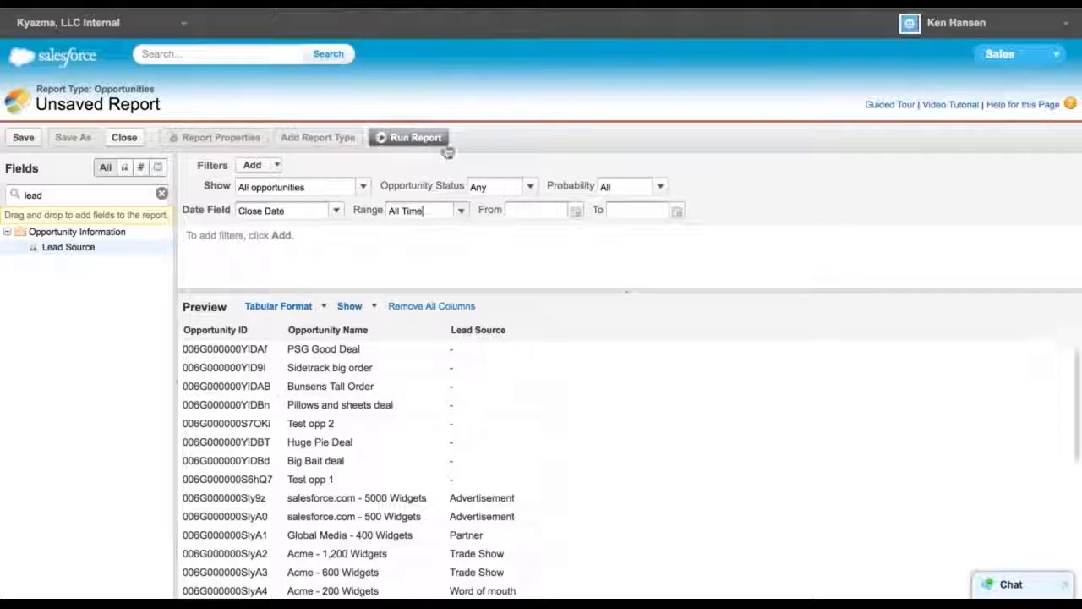
pyautogui.click(337, 212)
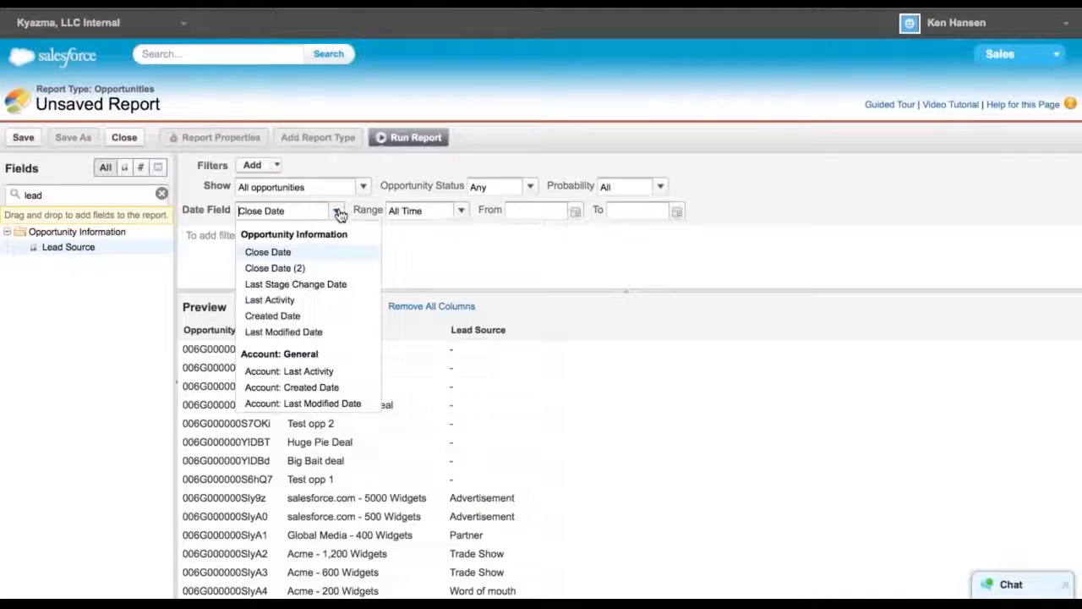
pyautogui.click(275, 315)
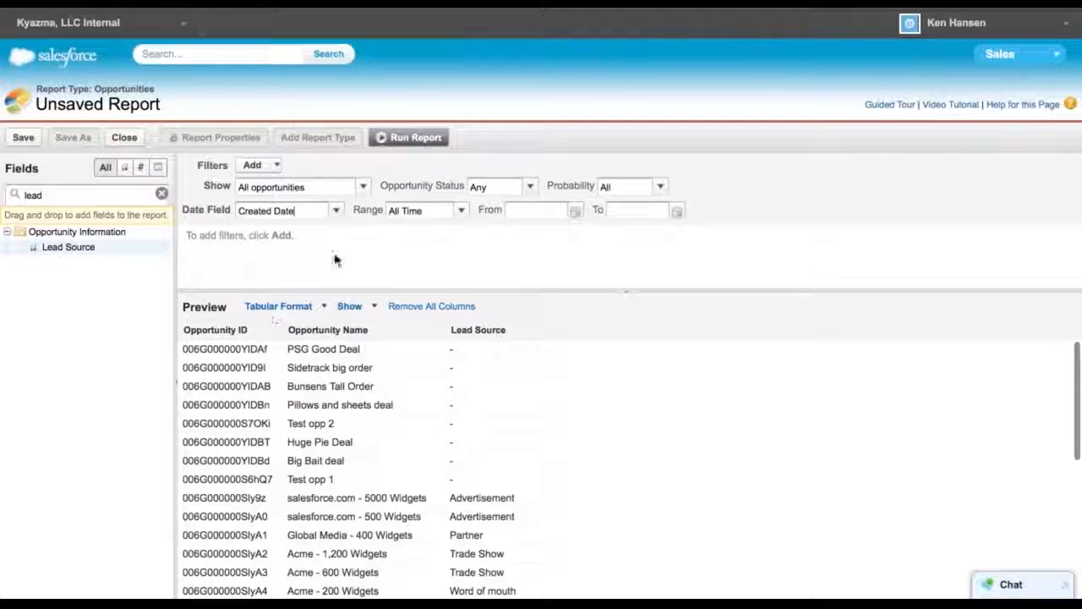
pyautogui.click(414, 138)
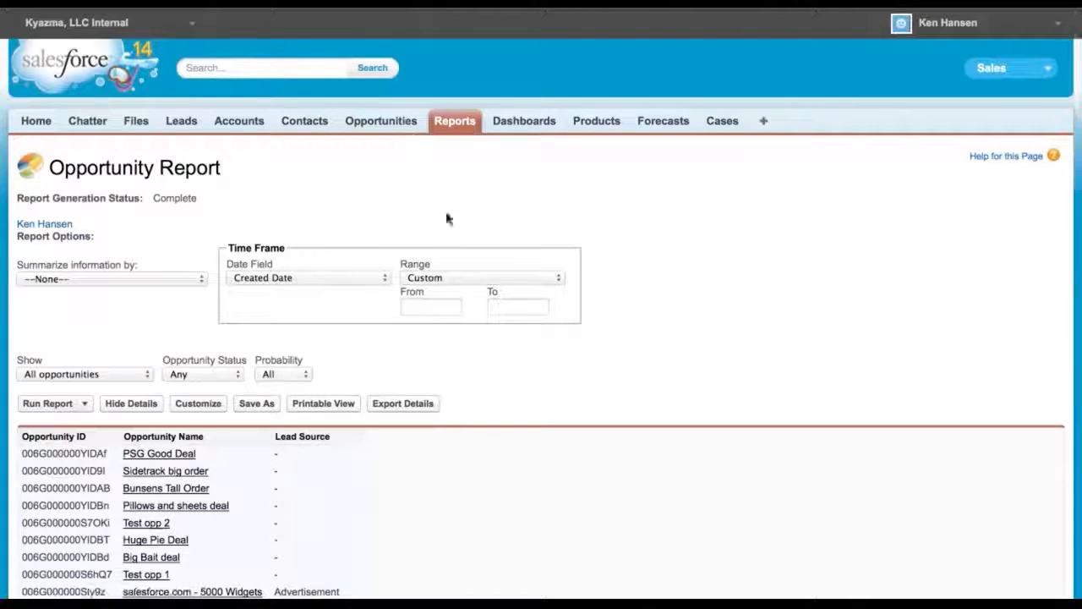
# Save the report as "Opp Update report backup" in the My Personal Custom Reports folder and return to it
pyautogui.scroll(-5, 449, 496)
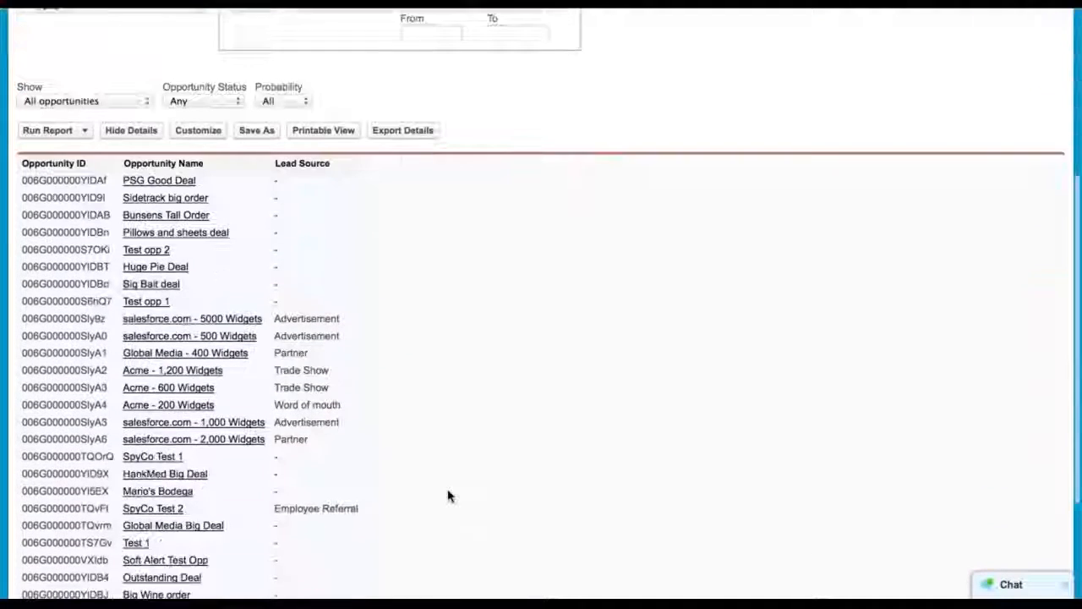
pyautogui.scroll(3, 449, 496)
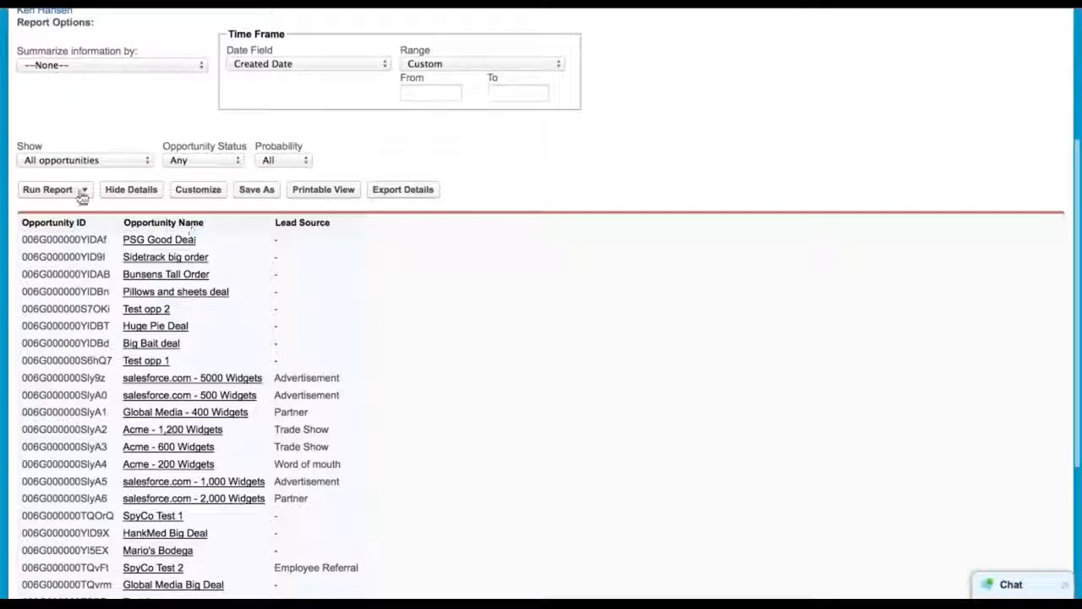
pyautogui.click(243, 192)
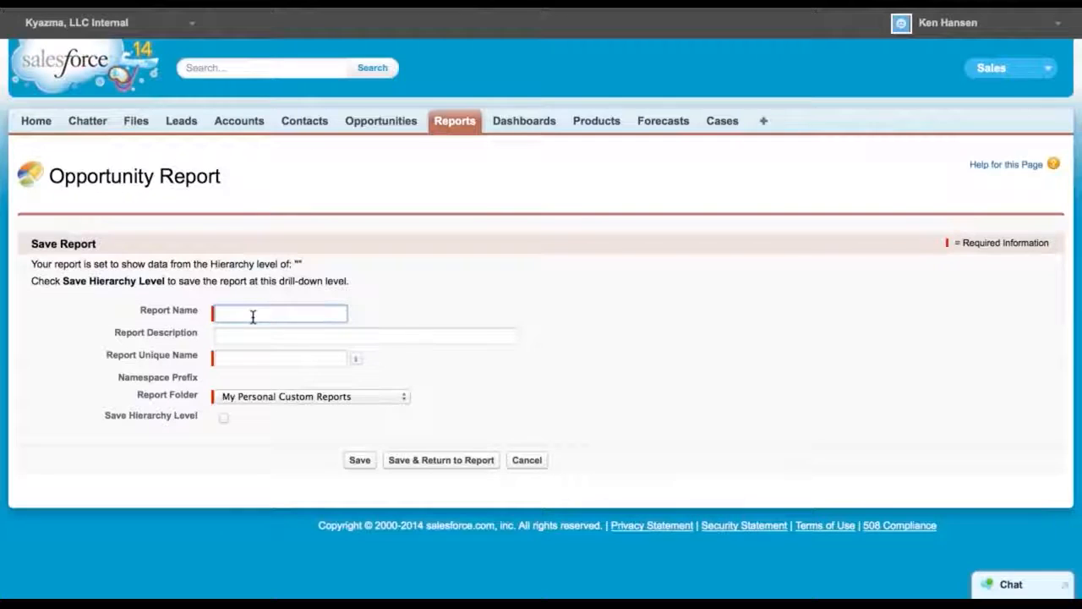
pyautogui.write('Opp U')
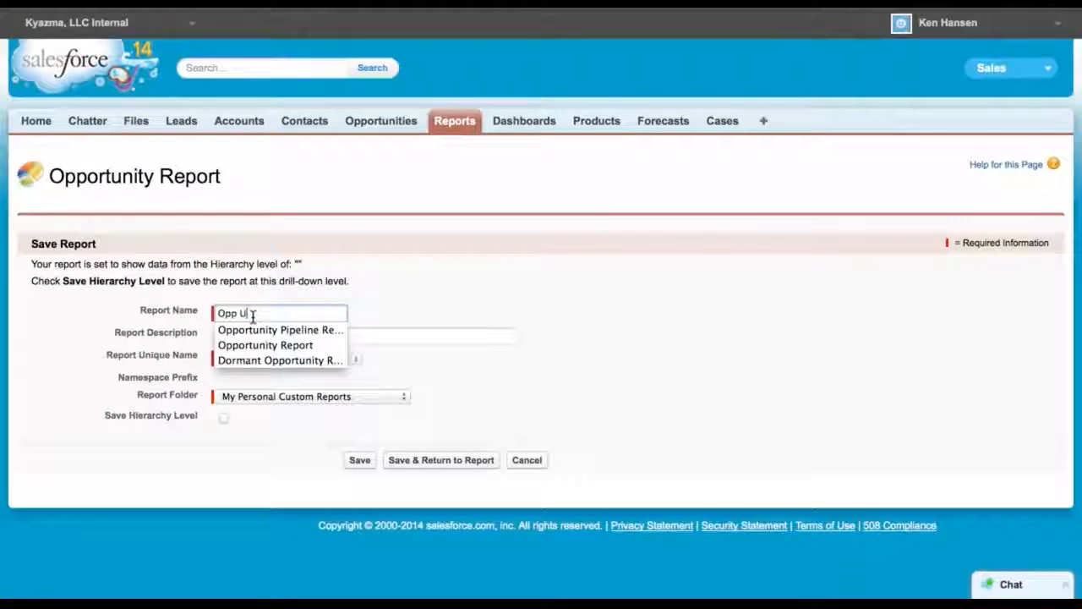
pyautogui.write('pdate report backup')
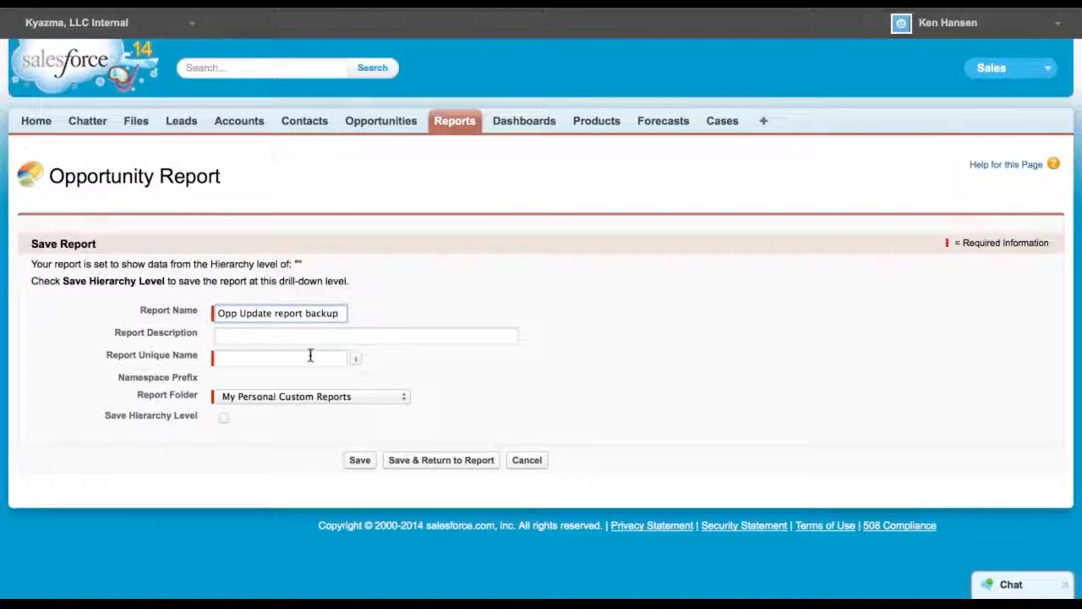
pyautogui.click(283, 338)
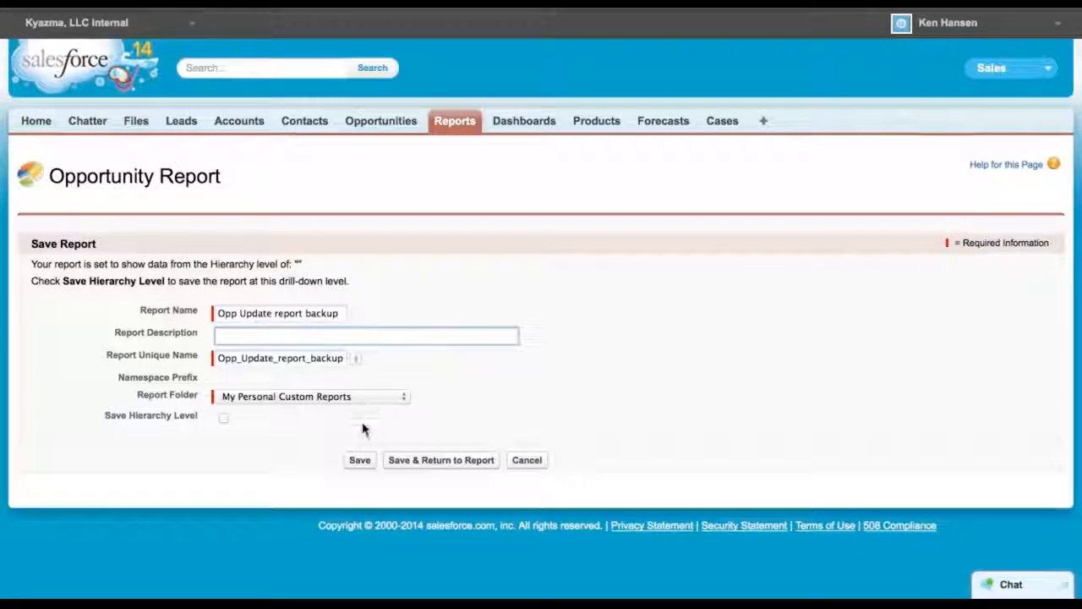
pyautogui.click(375, 398)
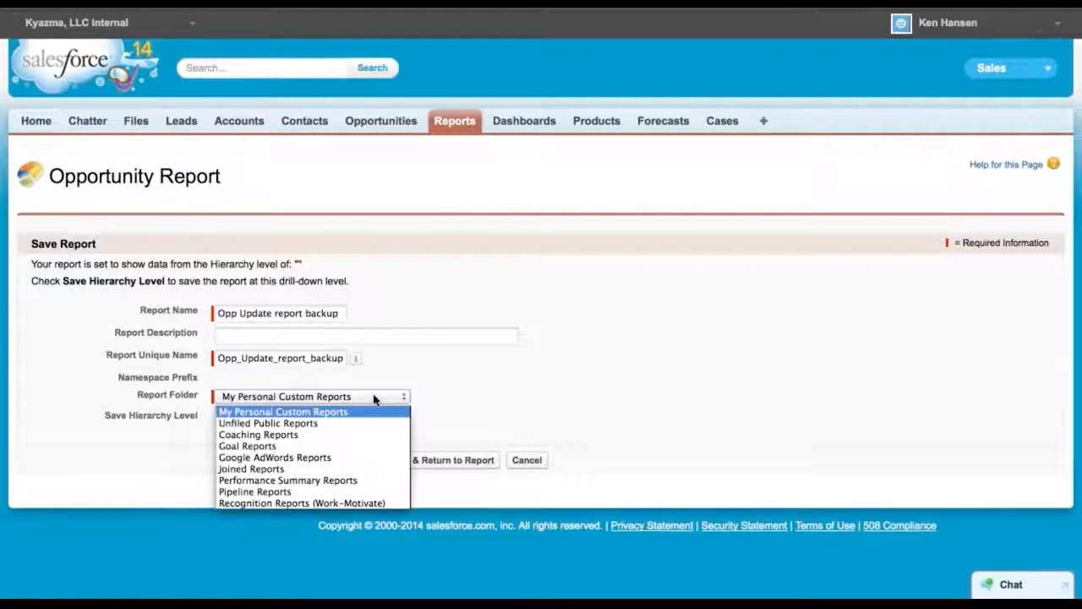
pyautogui.click(315, 412)
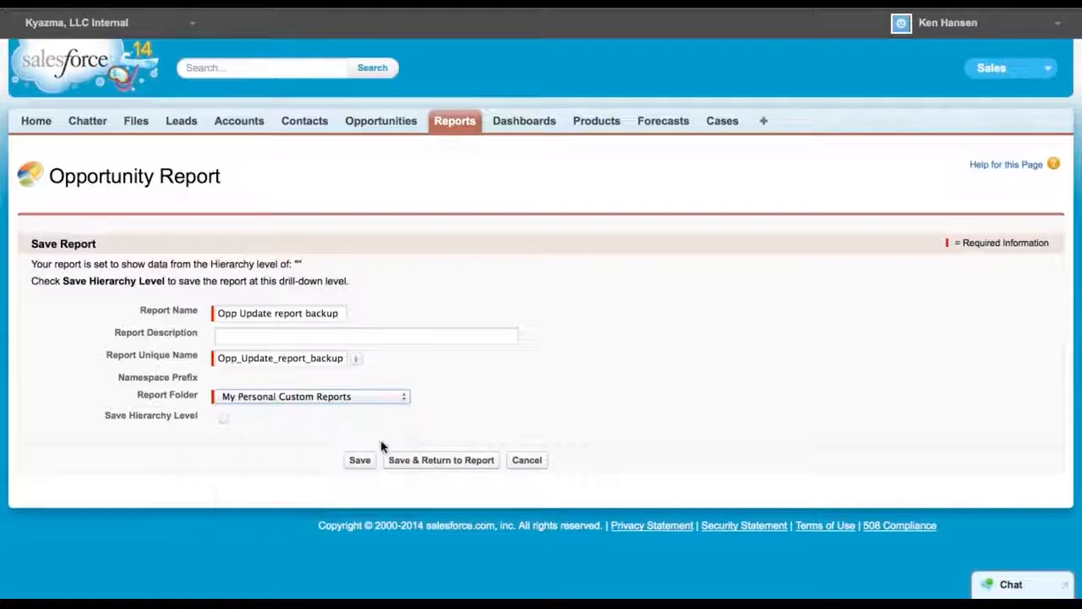
pyautogui.click(435, 467)
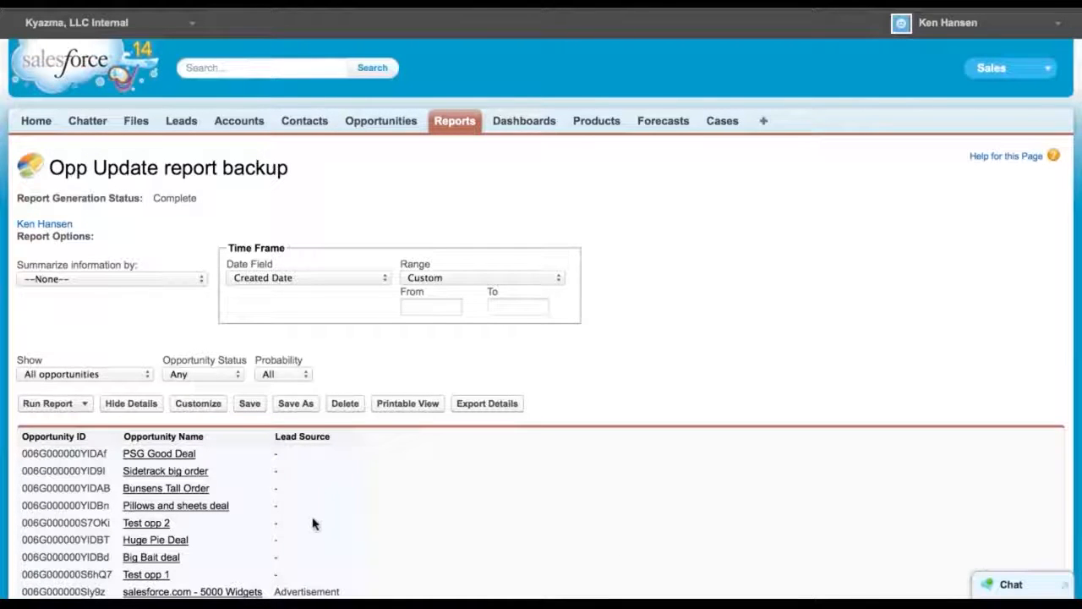
# Export the report details in Comma Delimited .csv format and open the downloaded file
pyautogui.click(473, 405)
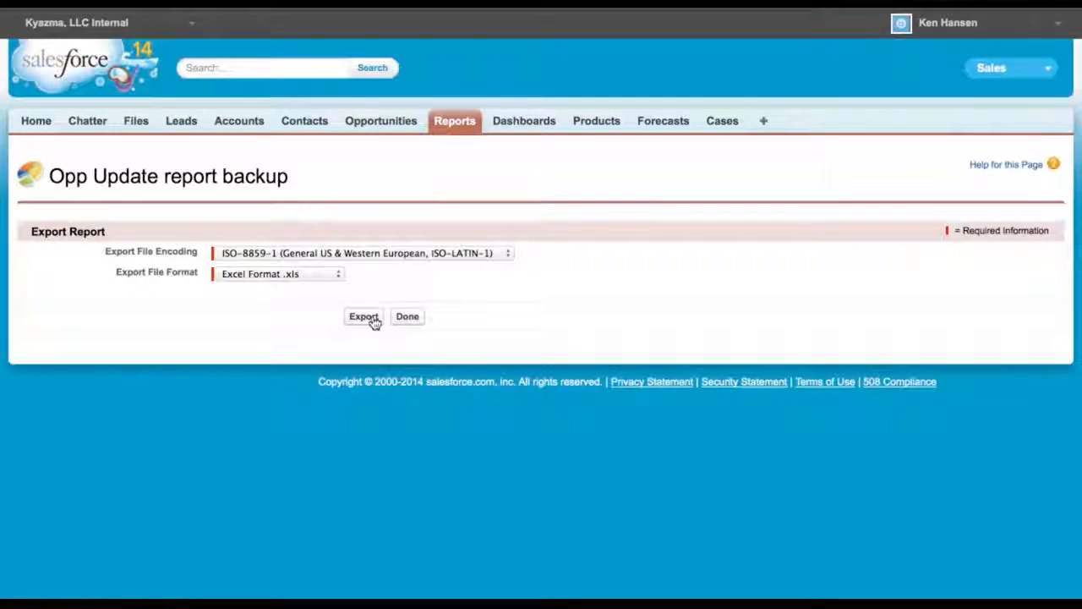
pyautogui.click(337, 274)
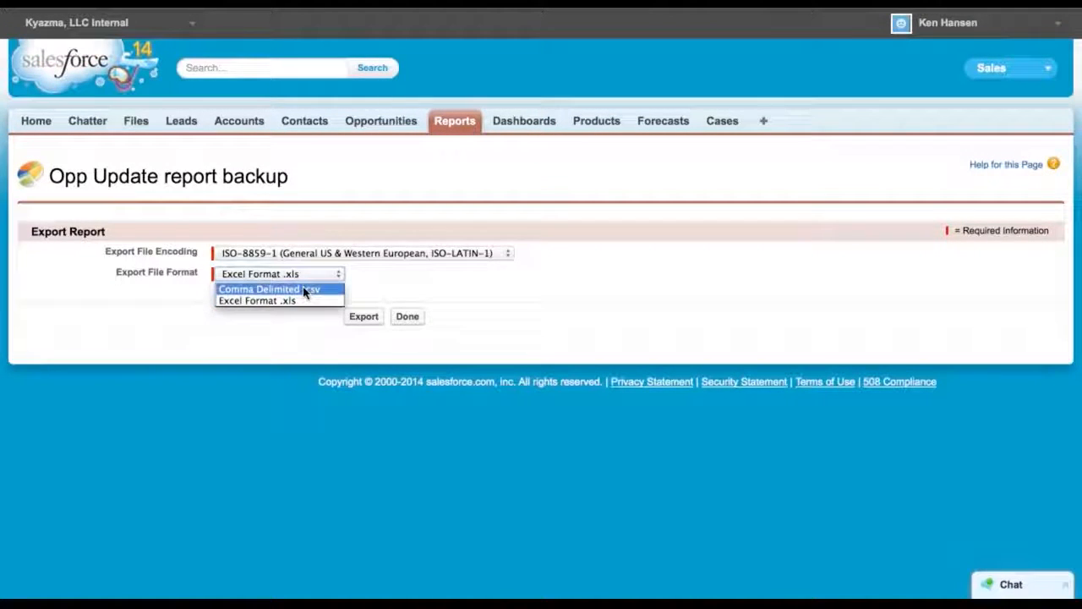
pyautogui.click(306, 290)
pyautogui.click(362, 317)
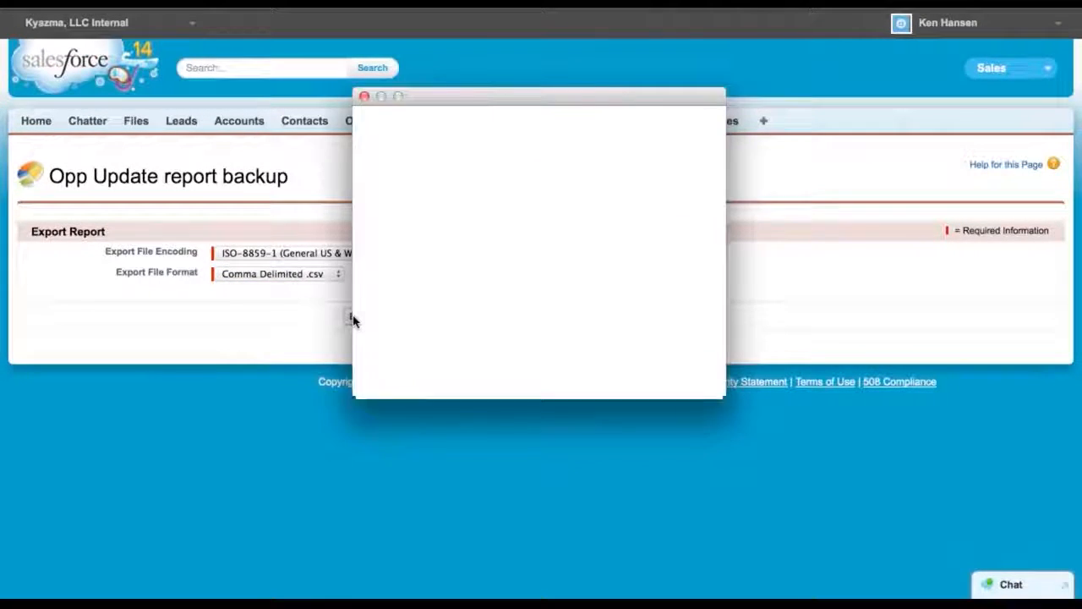
pyautogui.click(677, 349)
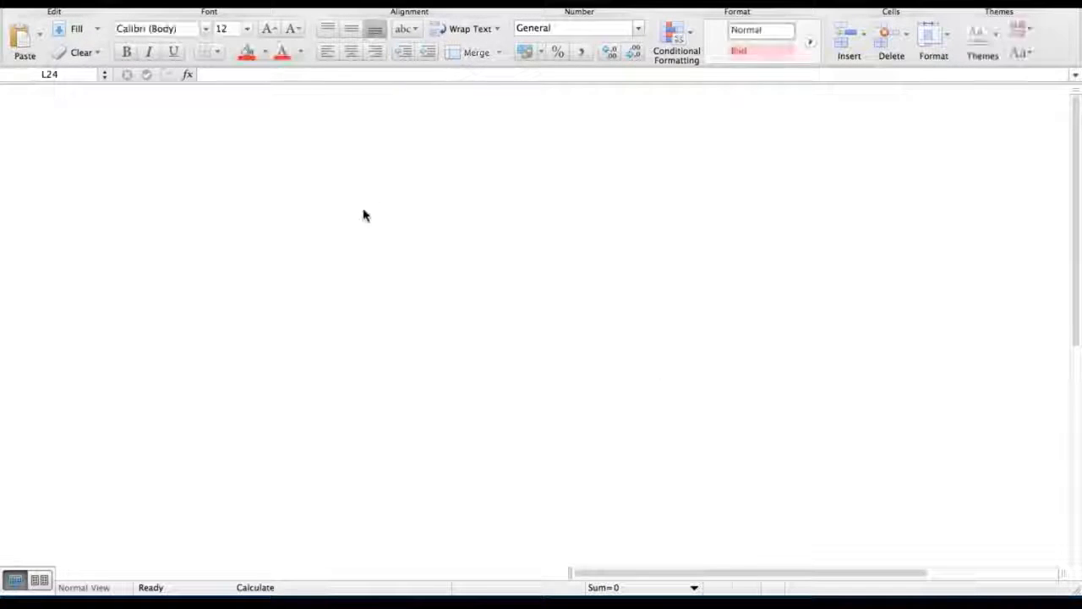
# In Excel, widen the Opportunity Name column and enter "Update" as PSG Good Deal's lead source in cell C2
pyautogui.scroll(5, 162, 214)
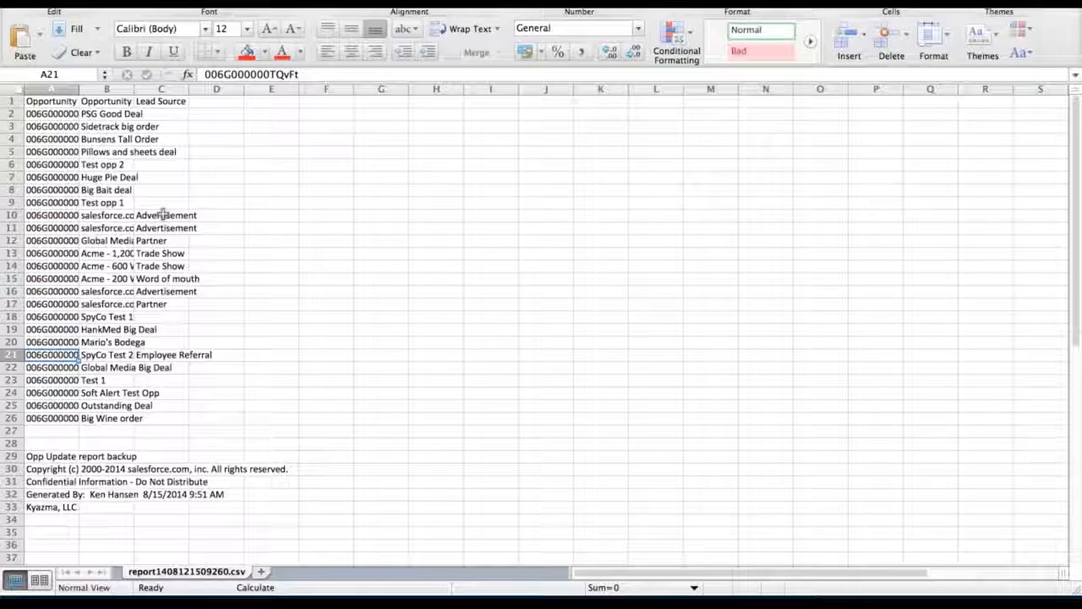
pyautogui.moveTo(137, 89); pyautogui.dragTo(241, 101)
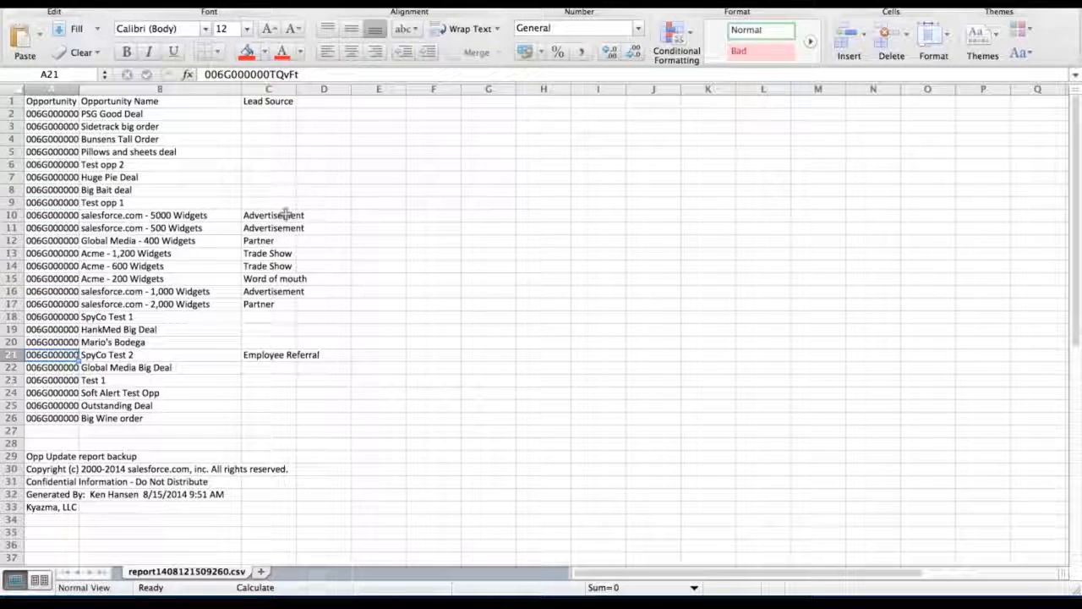
pyautogui.click(268, 118)
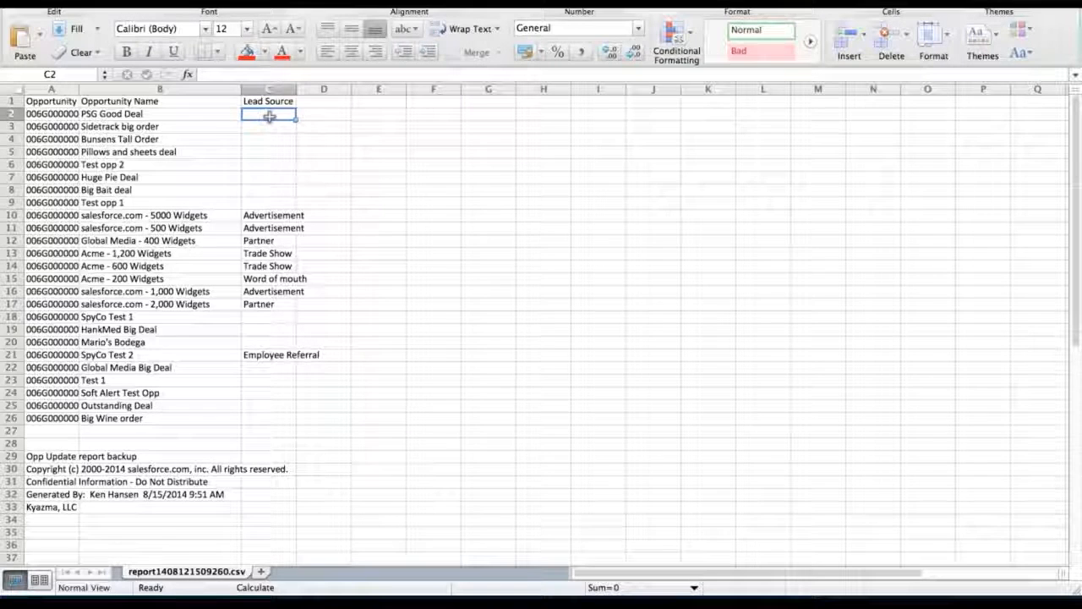
pyautogui.write('Update')
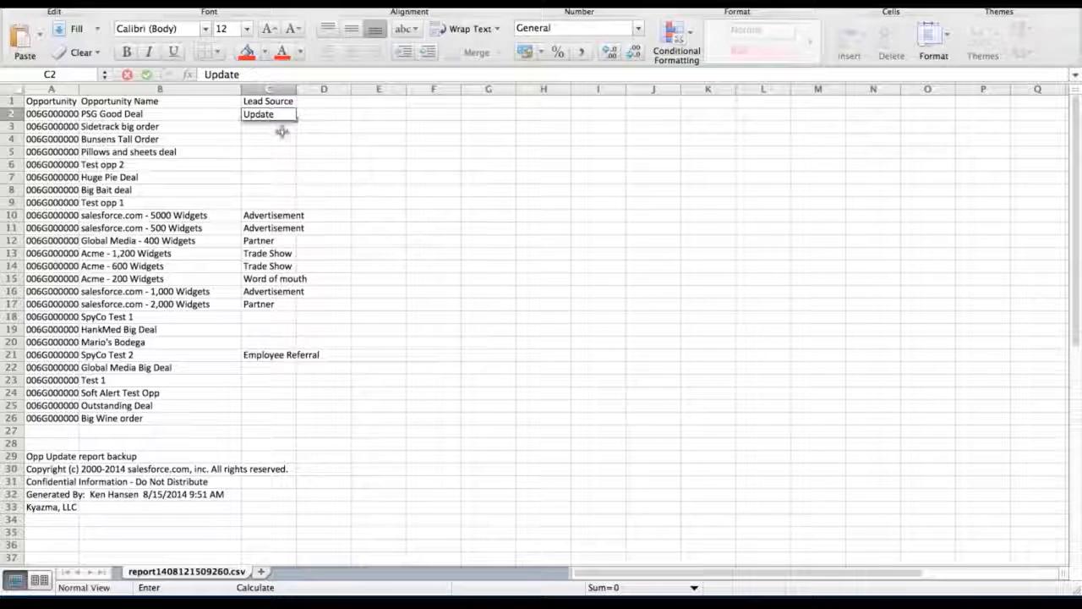
pyautogui.press('Return')
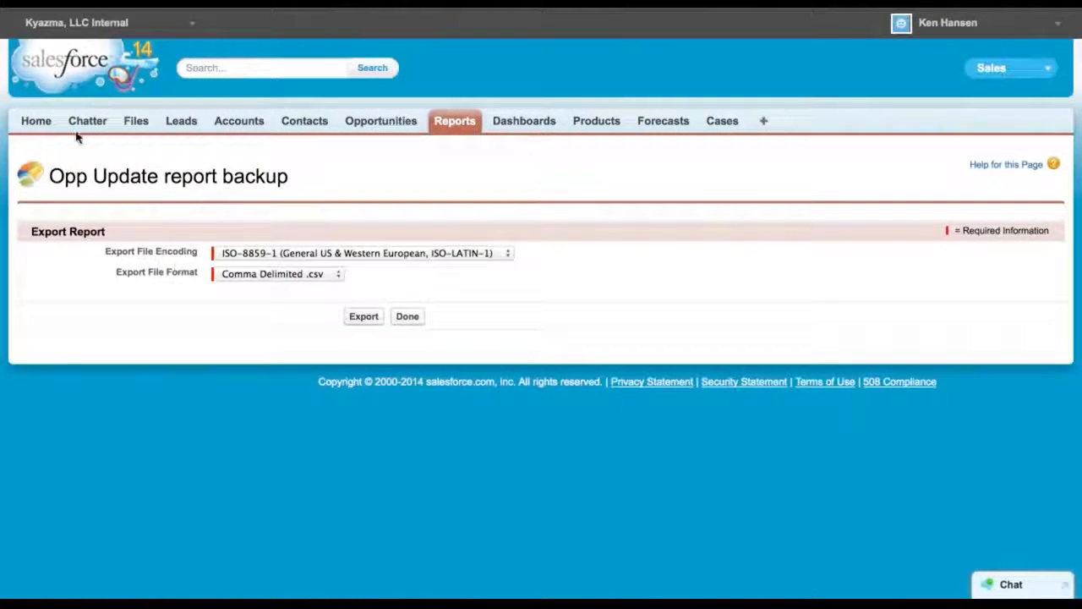
# Back in Salesforce, open Setup from the user menu and expand Data Management under Administration Setup
pyautogui.click(37, 123)
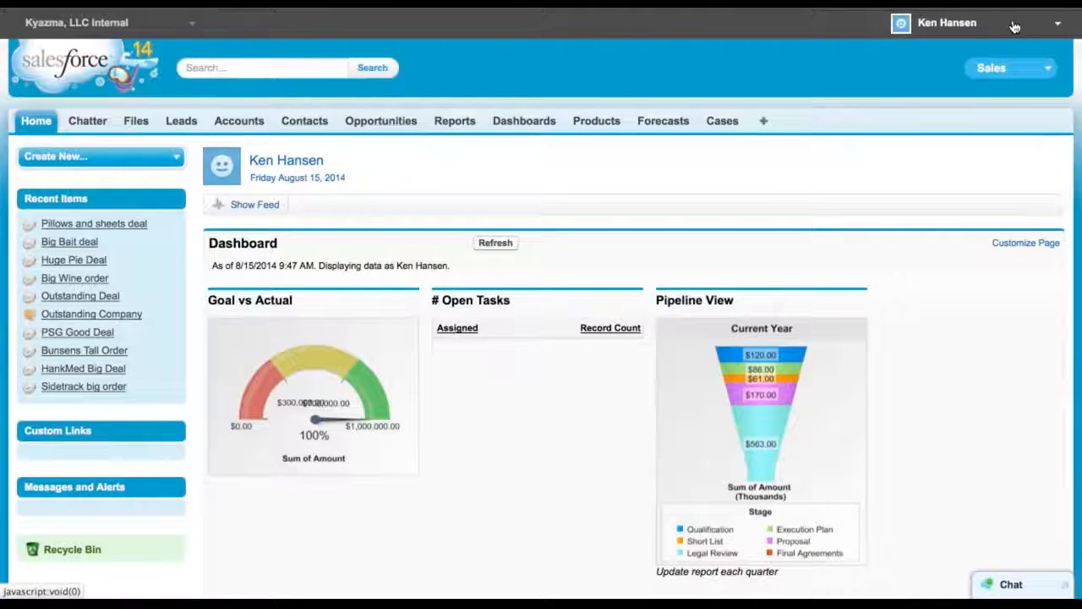
pyautogui.click(972, 24)
pyautogui.click(917, 52)
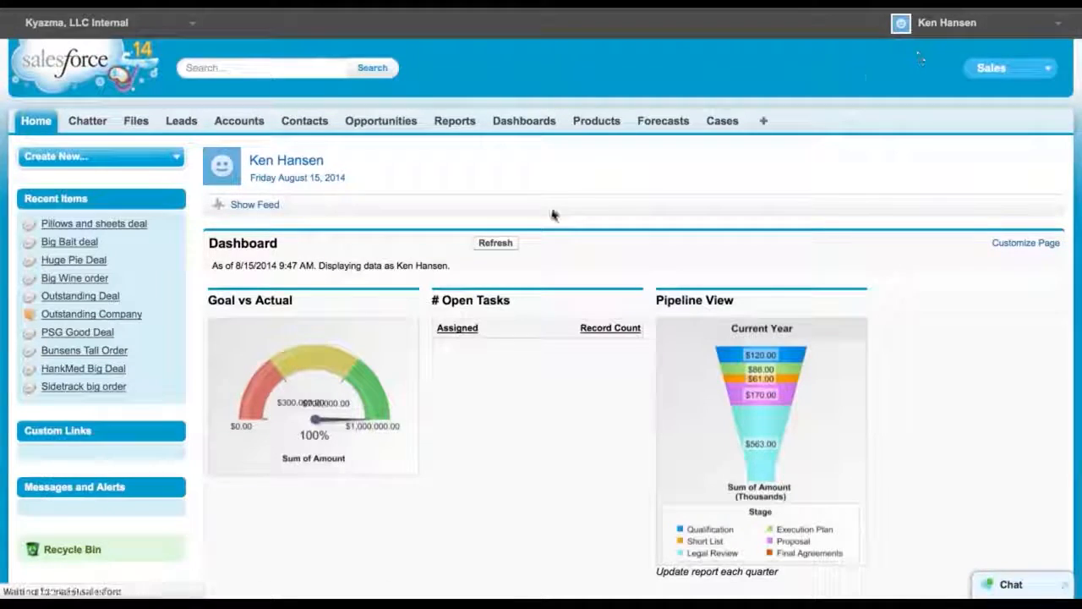
pyautogui.scroll(-10, 97, 440)
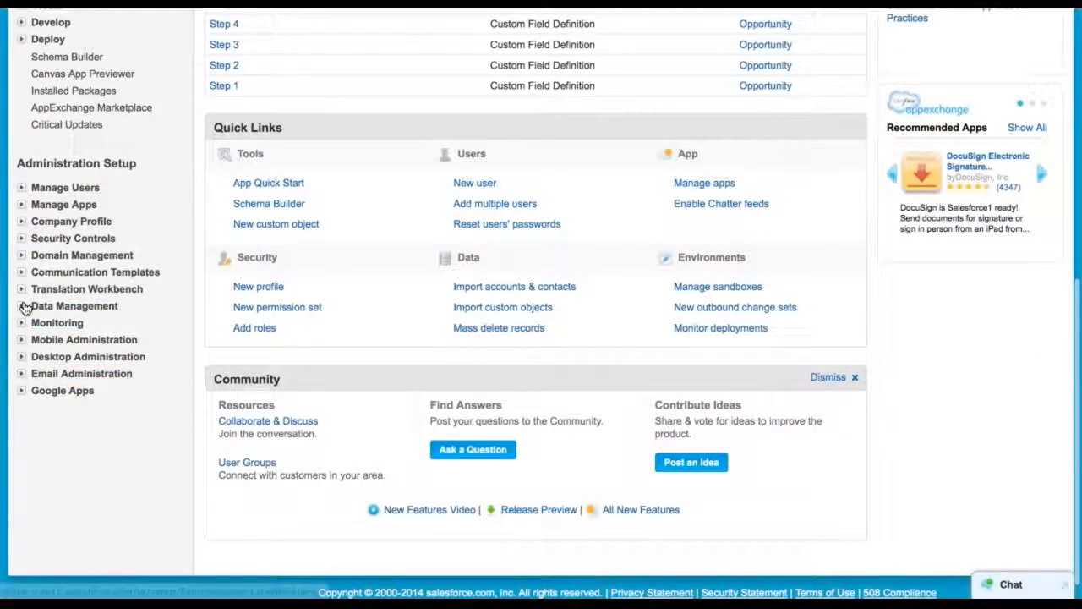
pyautogui.click(24, 308)
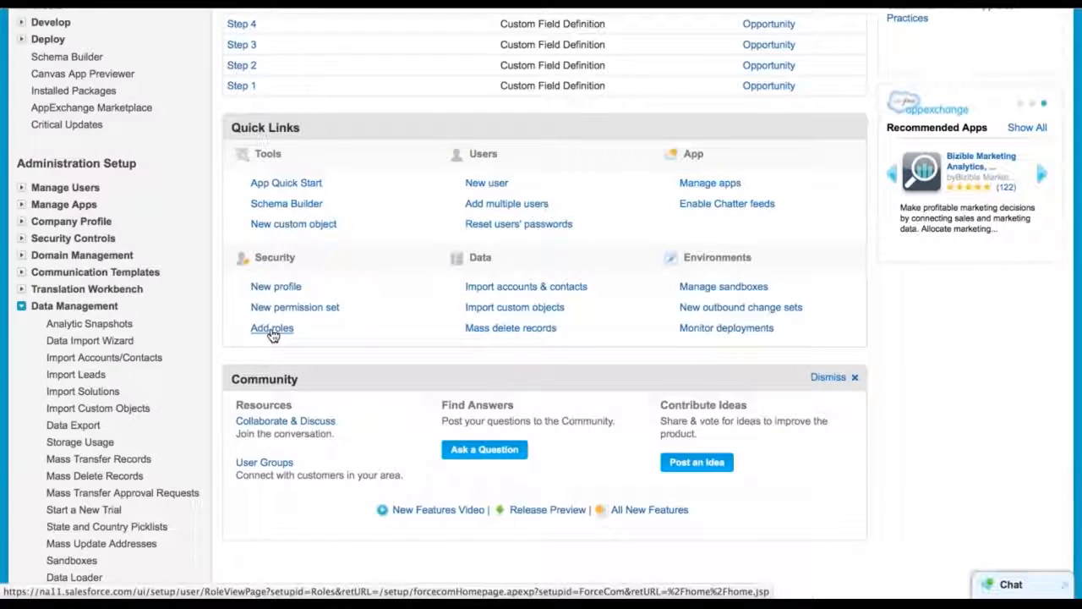
pyautogui.scroll(6, 198, 290)
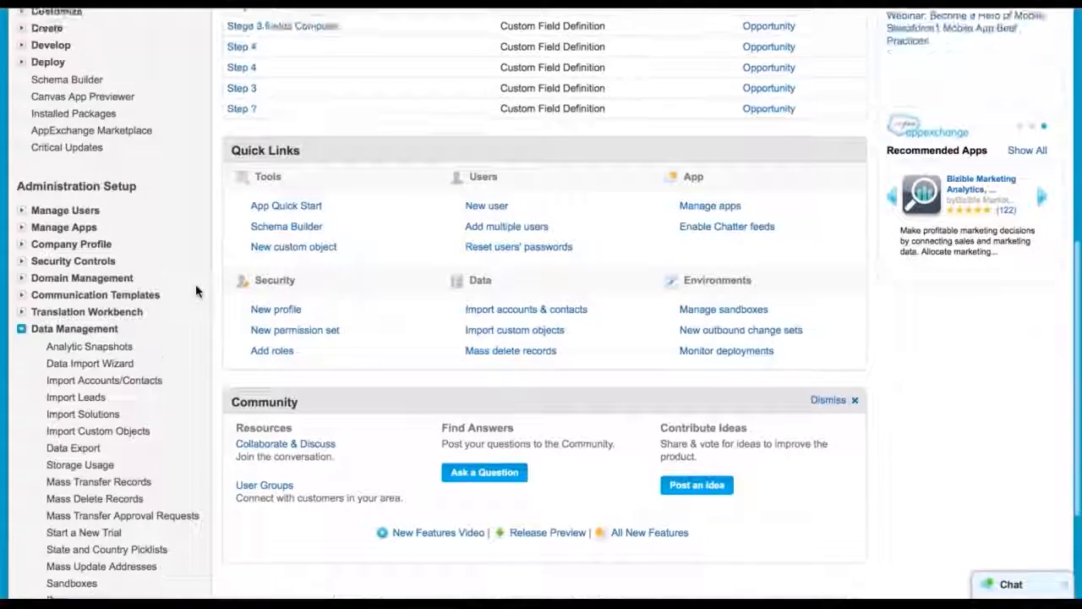